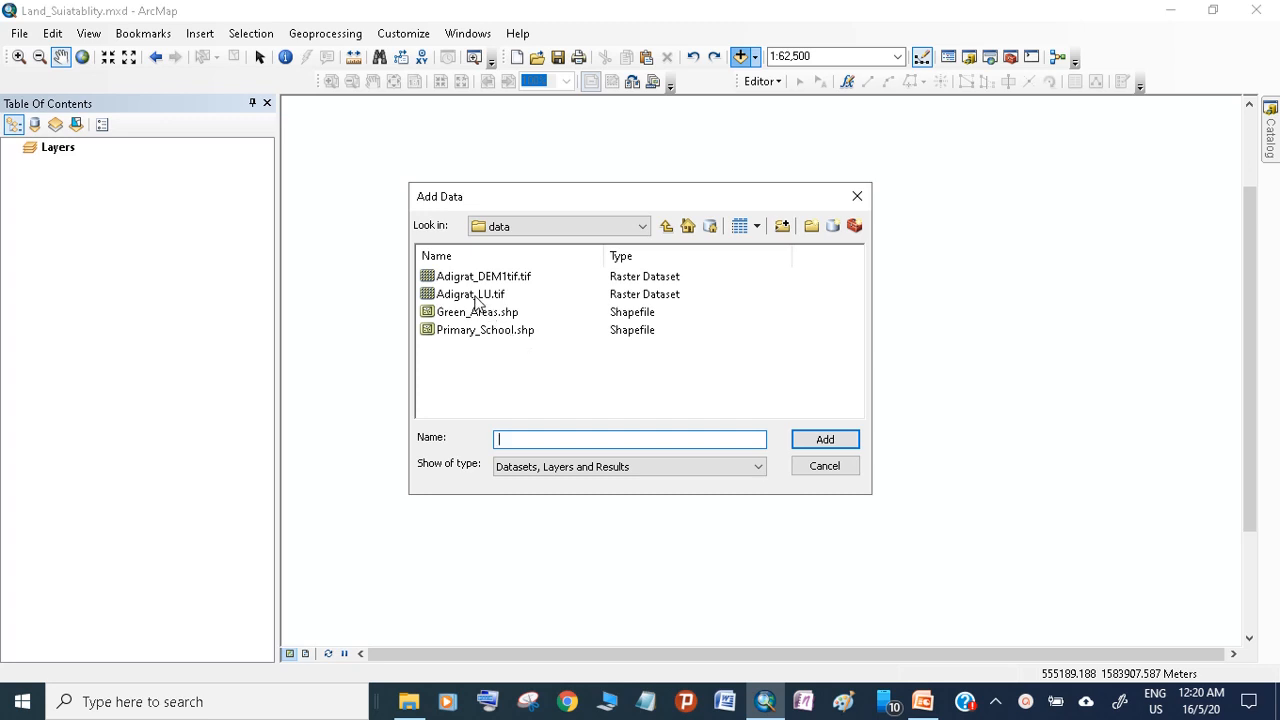
Add the Adigrat_LU.tif land-use raster from the data folder to the map
click(472, 294)
click(818, 440)
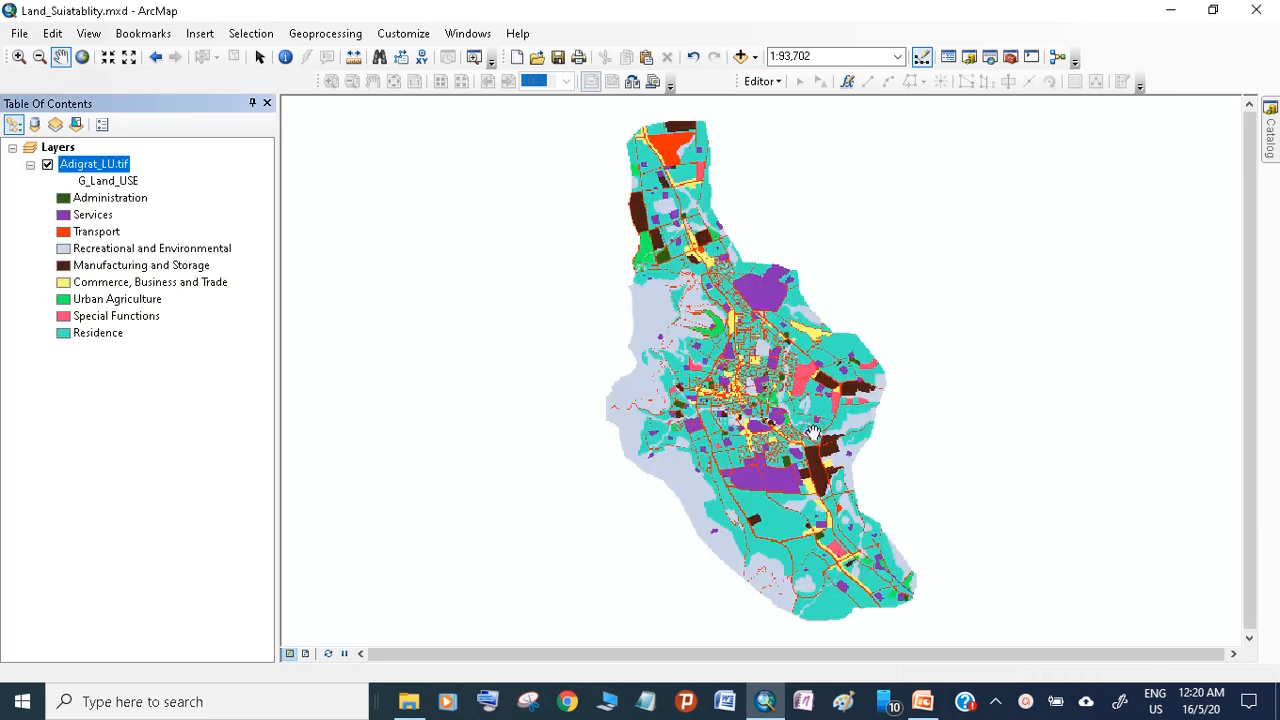
drag(777, 418, 772, 404)
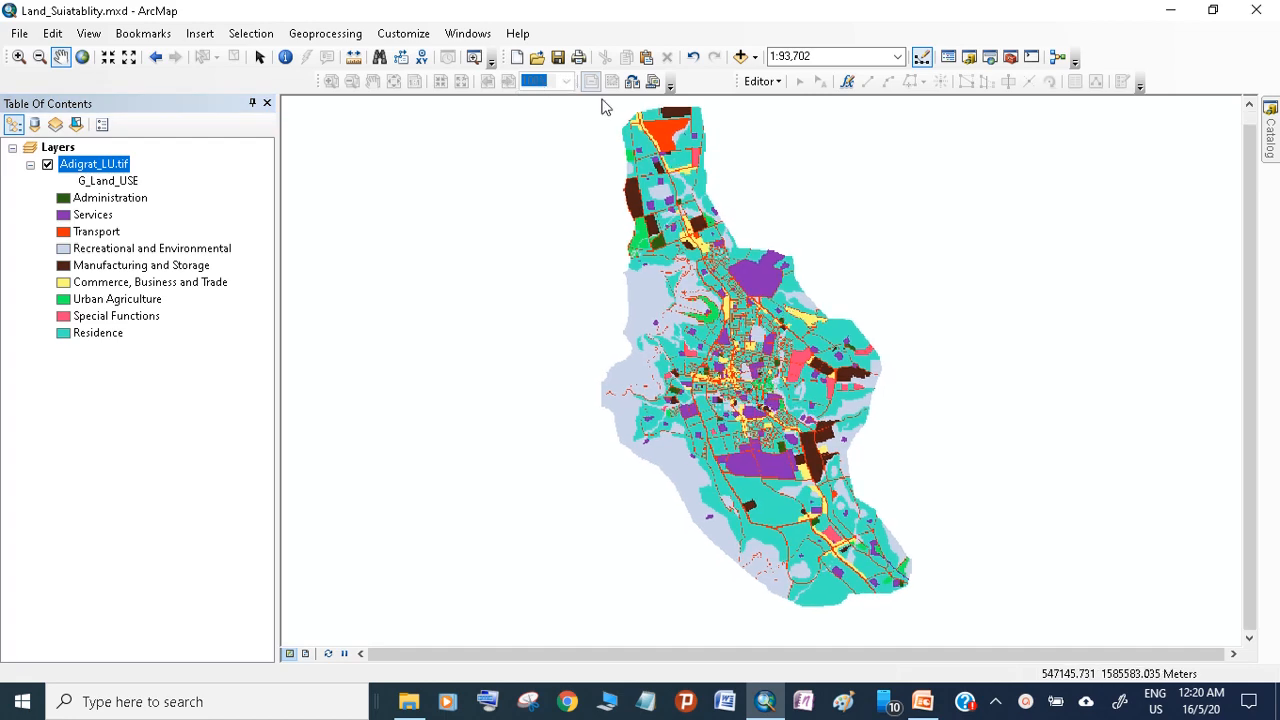
Add the Adigrat_DEM1tif.tif raster and place the Adigrat_LU.tif layer above it
click(740, 56)
double_click(490, 278)
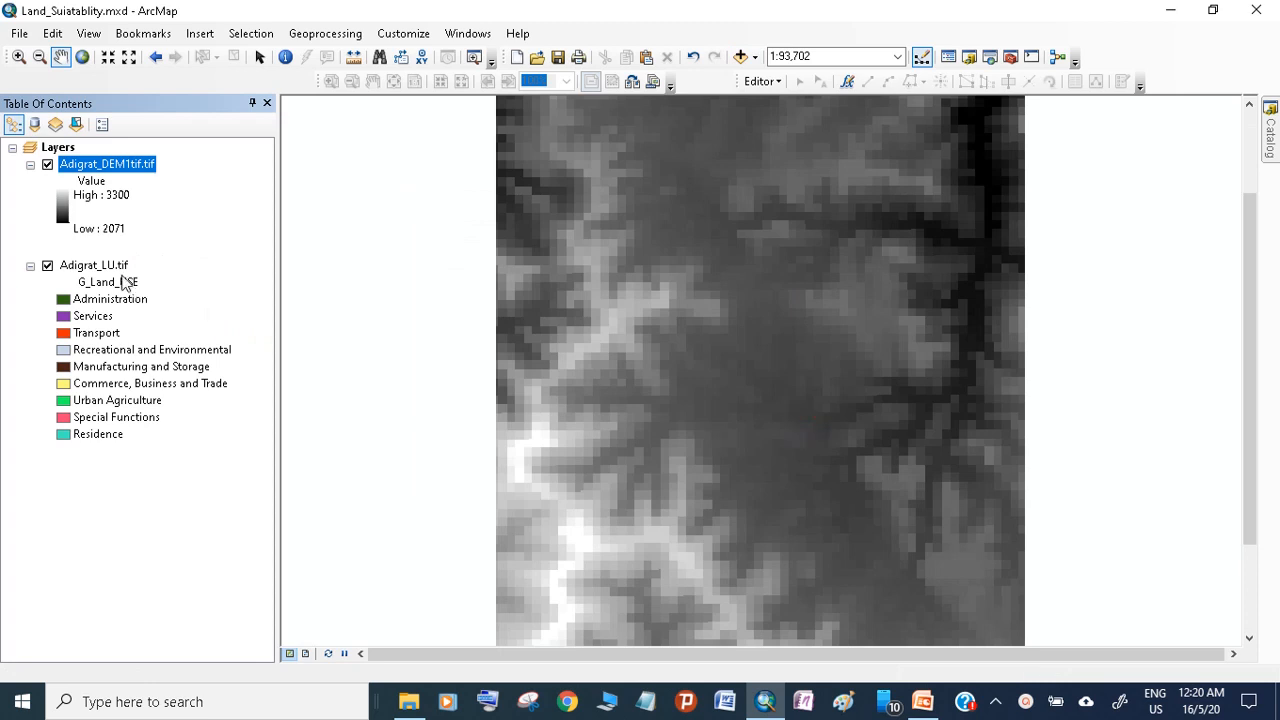
drag(114, 265, 112, 148)
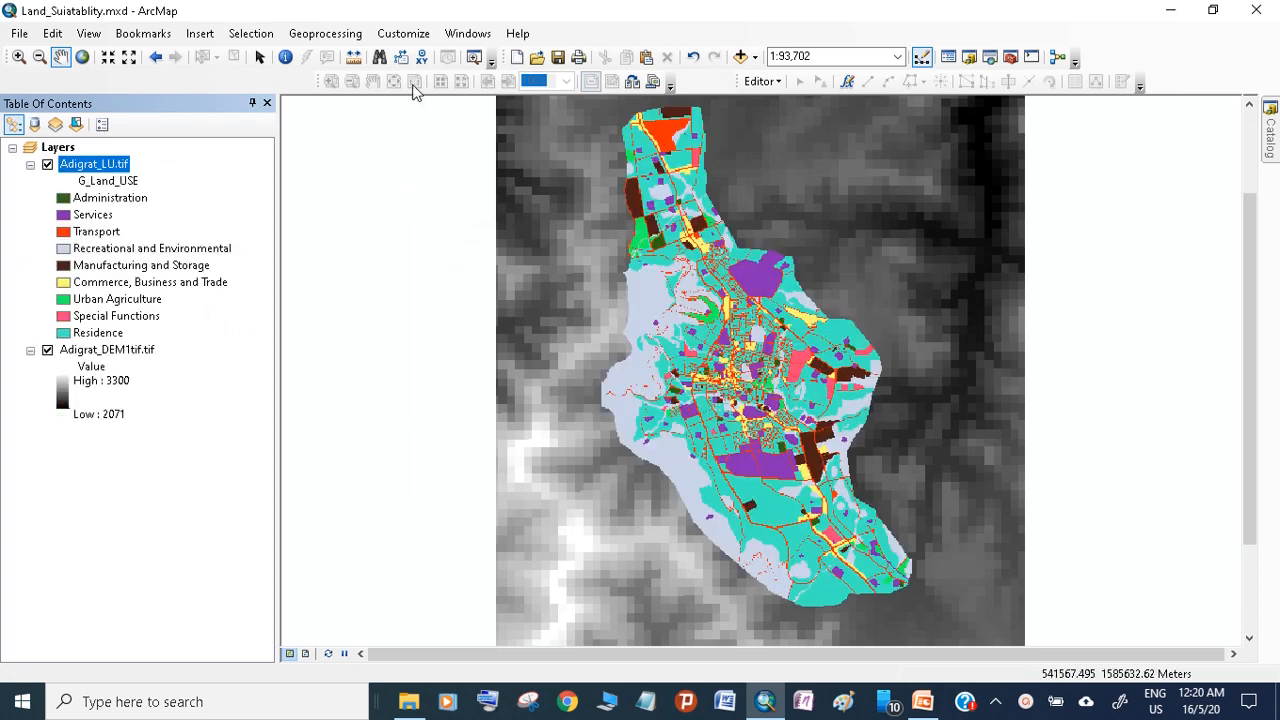
Add the Green_Areas.shp and Primary_School.shp shapefiles from the data folder to the map
click(740, 56)
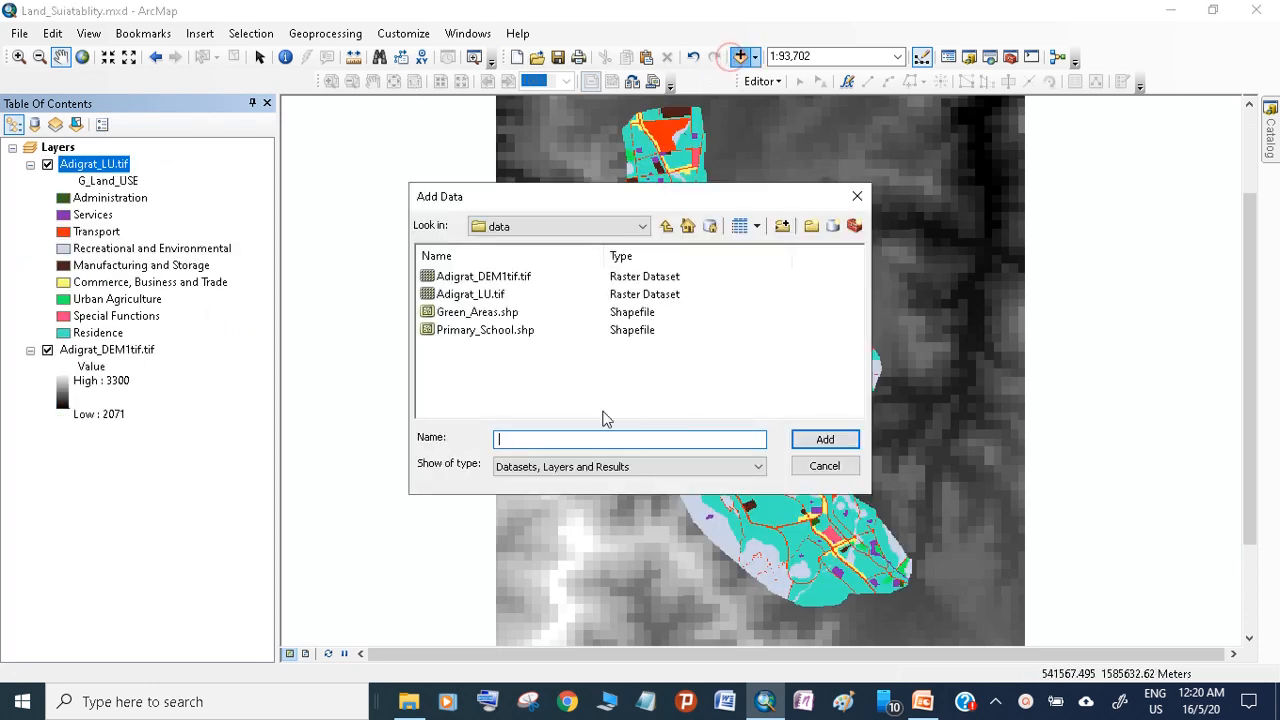
click(472, 314)
click(825, 440)
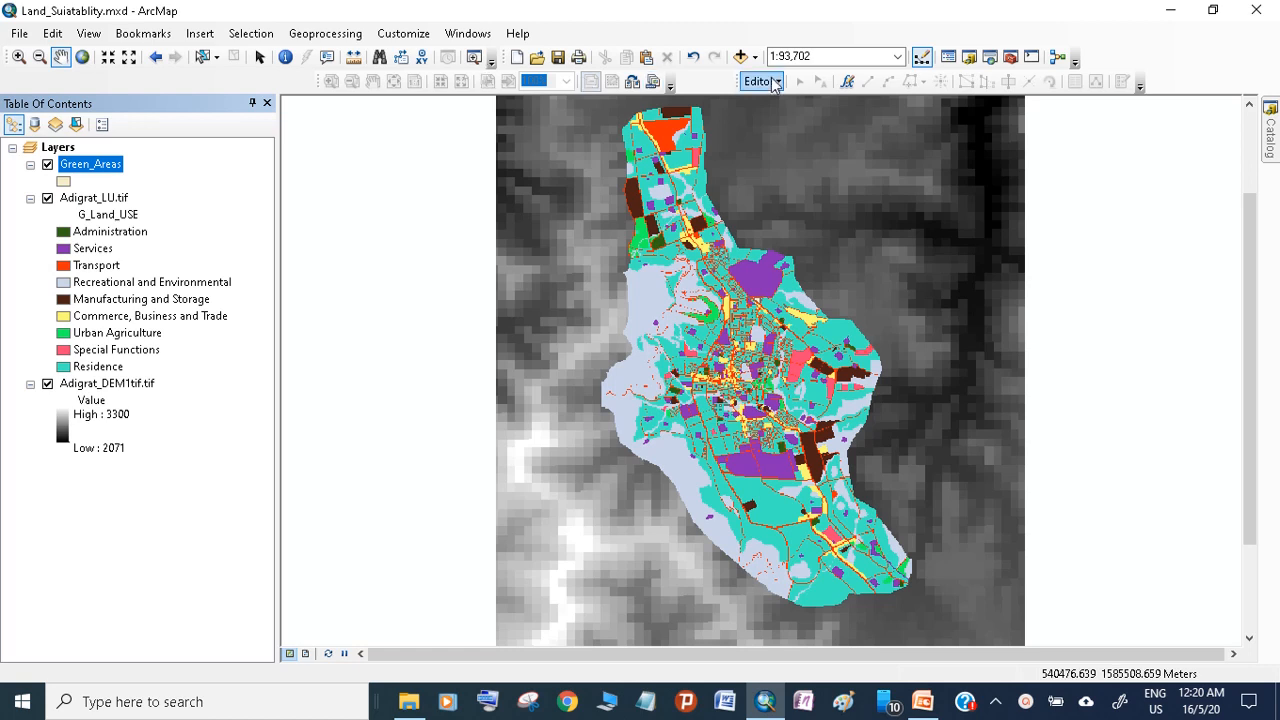
click(740, 56)
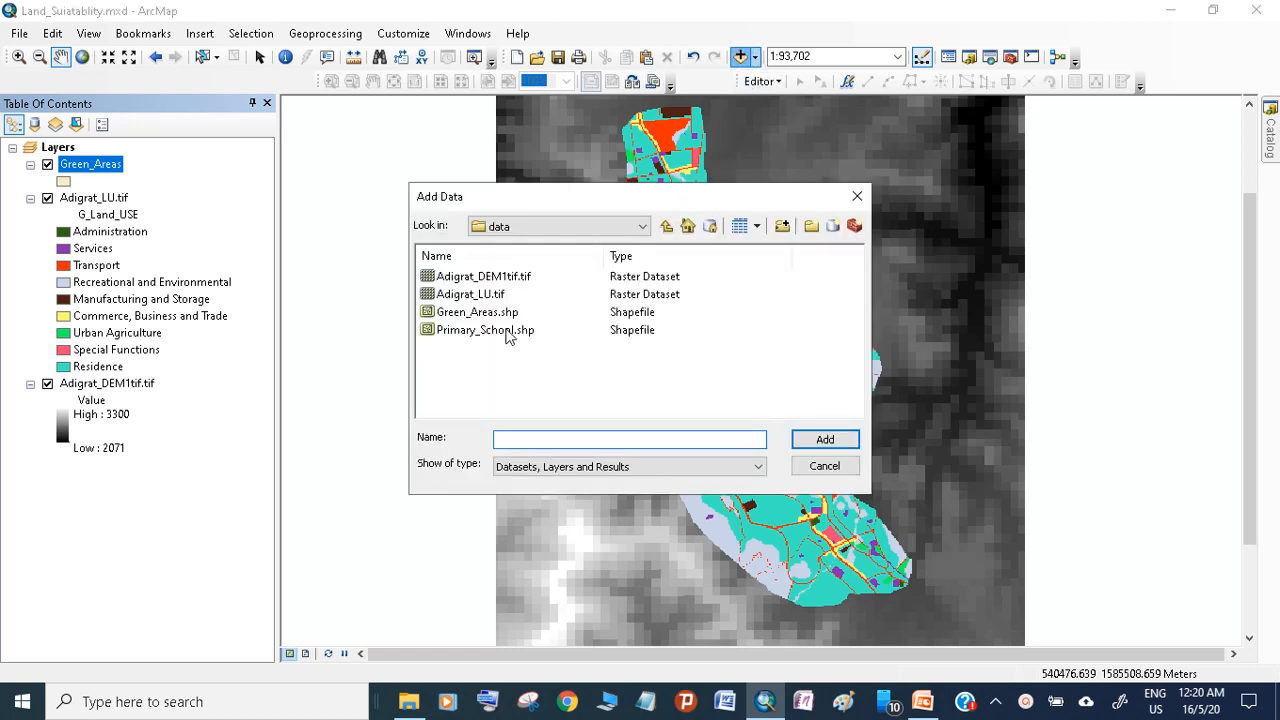
click(507, 332)
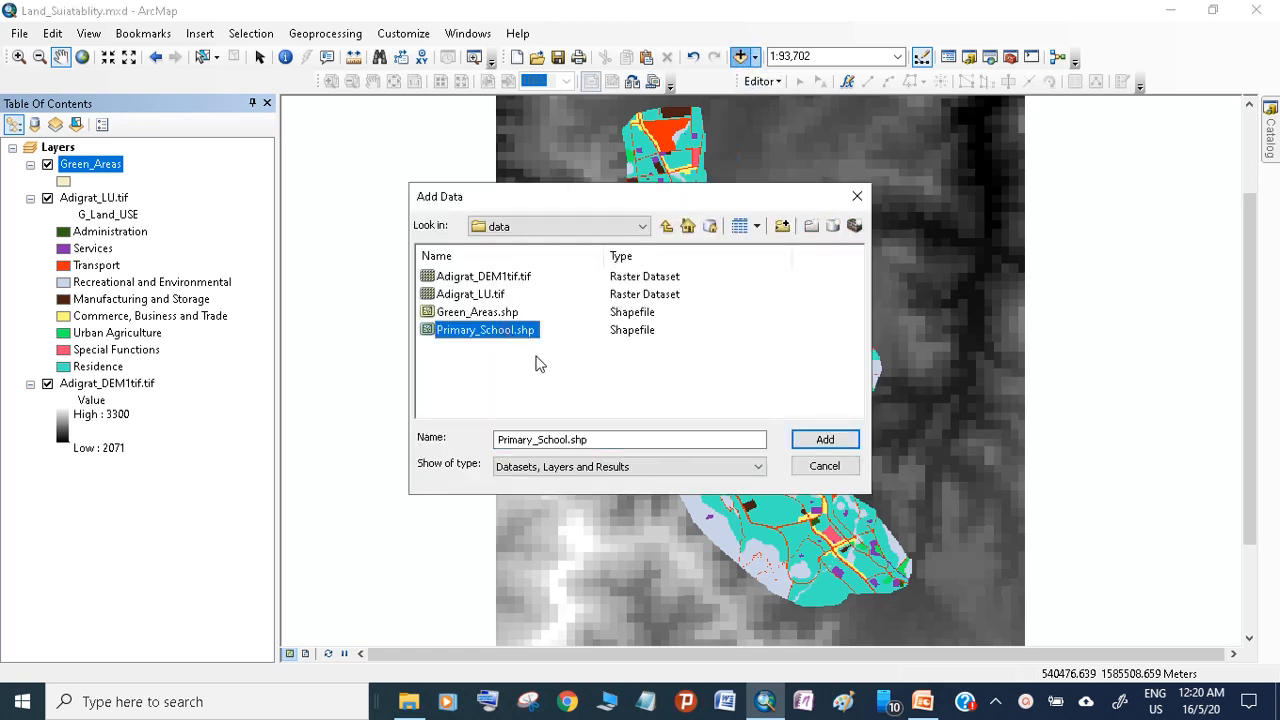
click(822, 440)
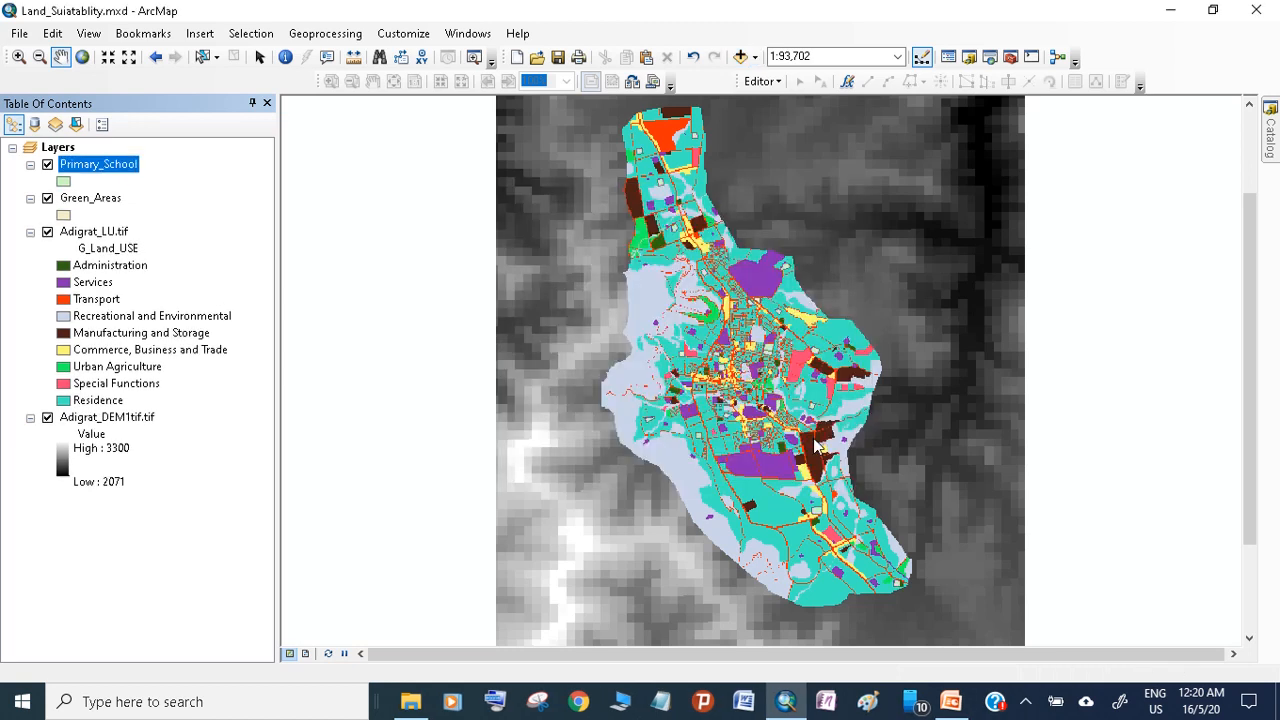
Hide the Adigrat_LU.tif layer and switch Primary_School on and off to examine where its features lie
click(47, 232)
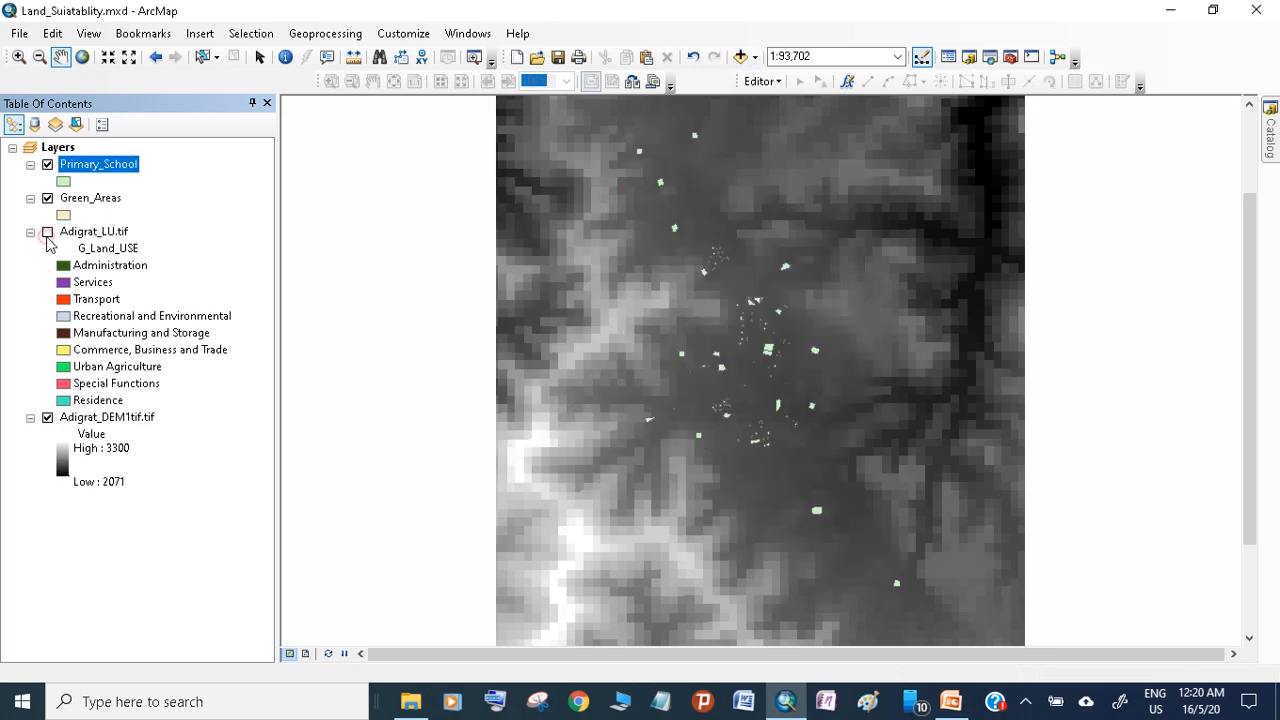
click(47, 166)
click(47, 166)
click(47, 166)
click(47, 166)
click(47, 166)
click(47, 166)
click(47, 166)
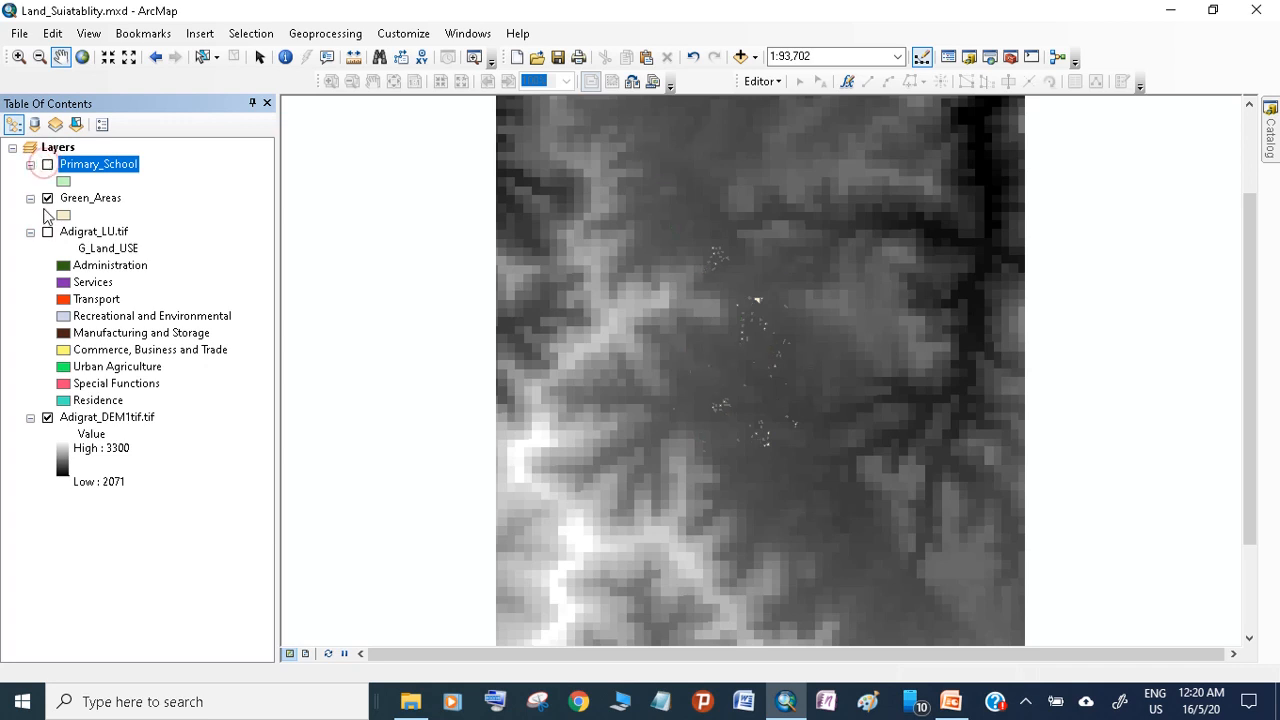
Switch the Green_Areas, Adigrat_LU.tif and Adigrat_DEM1tif.tif layers on and off to examine each one on the map
click(47, 199)
click(47, 201)
click(47, 201)
click(47, 201)
click(47, 232)
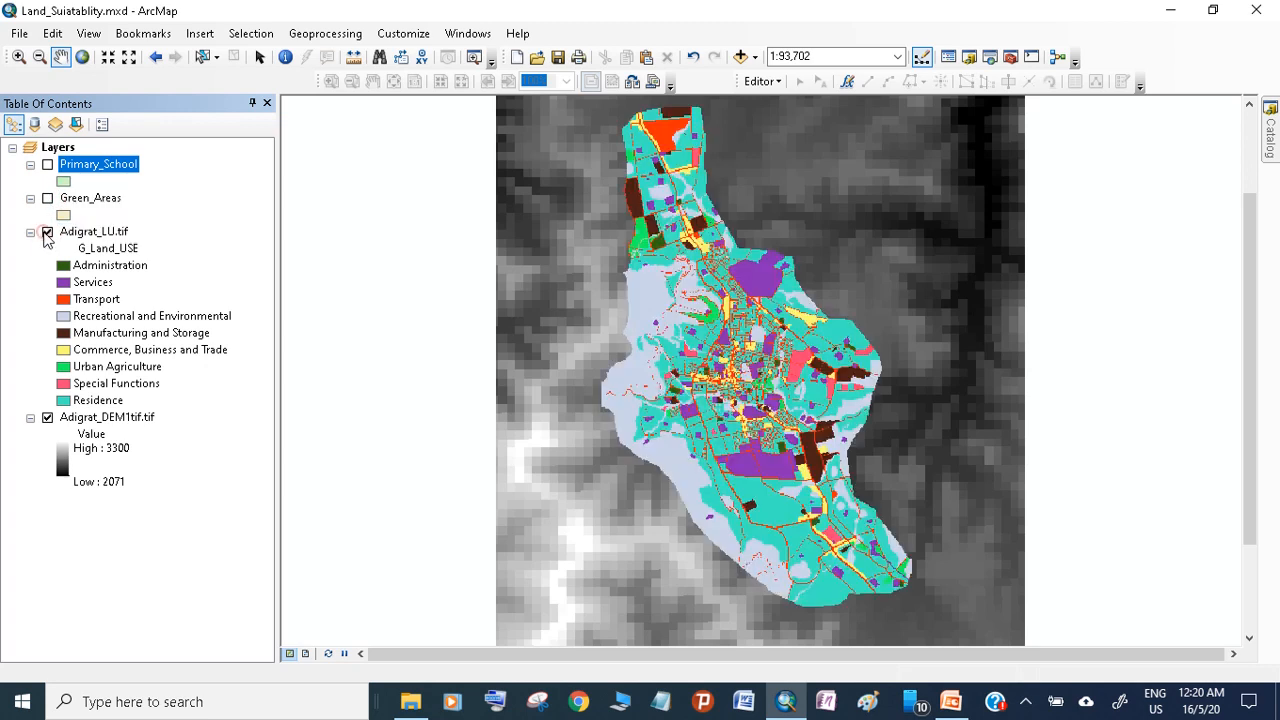
click(47, 232)
click(47, 418)
click(47, 418)
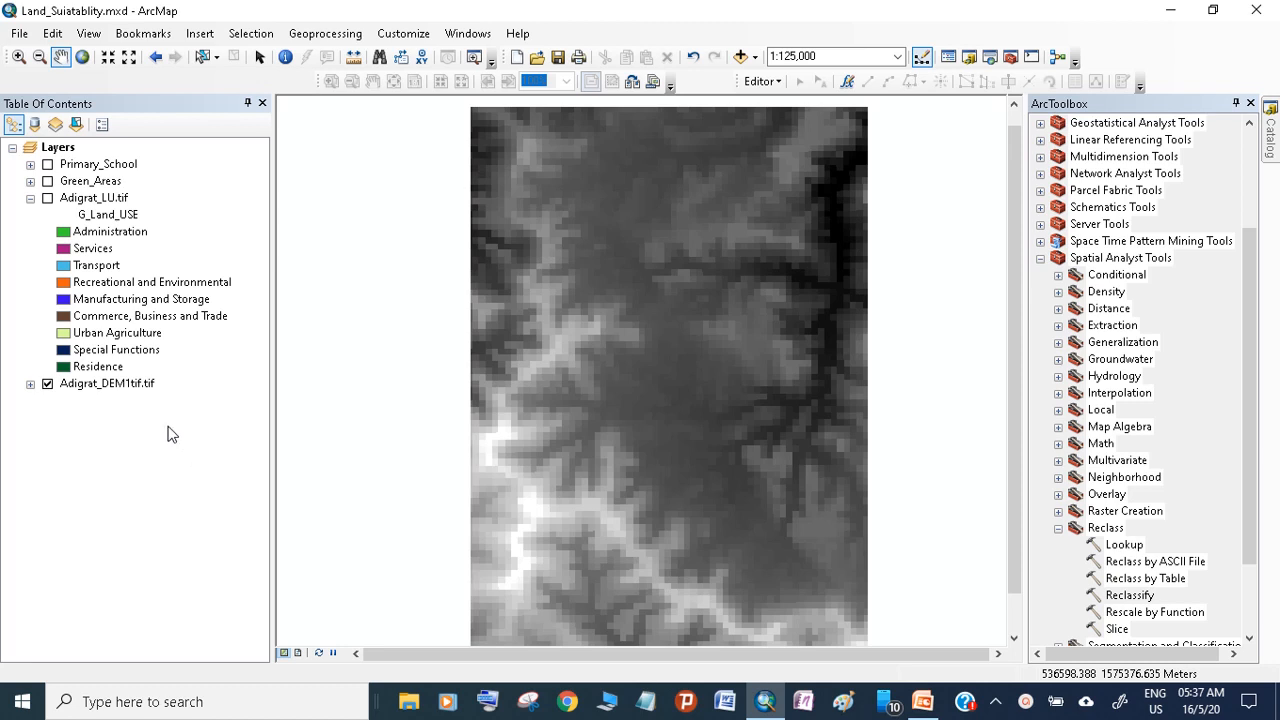
Check the Primary_School and Green_Areas layers on their own, and display Adigrat_LU.tif over Adigrat_DEM1tif.tif
drag(724, 461, 731, 456)
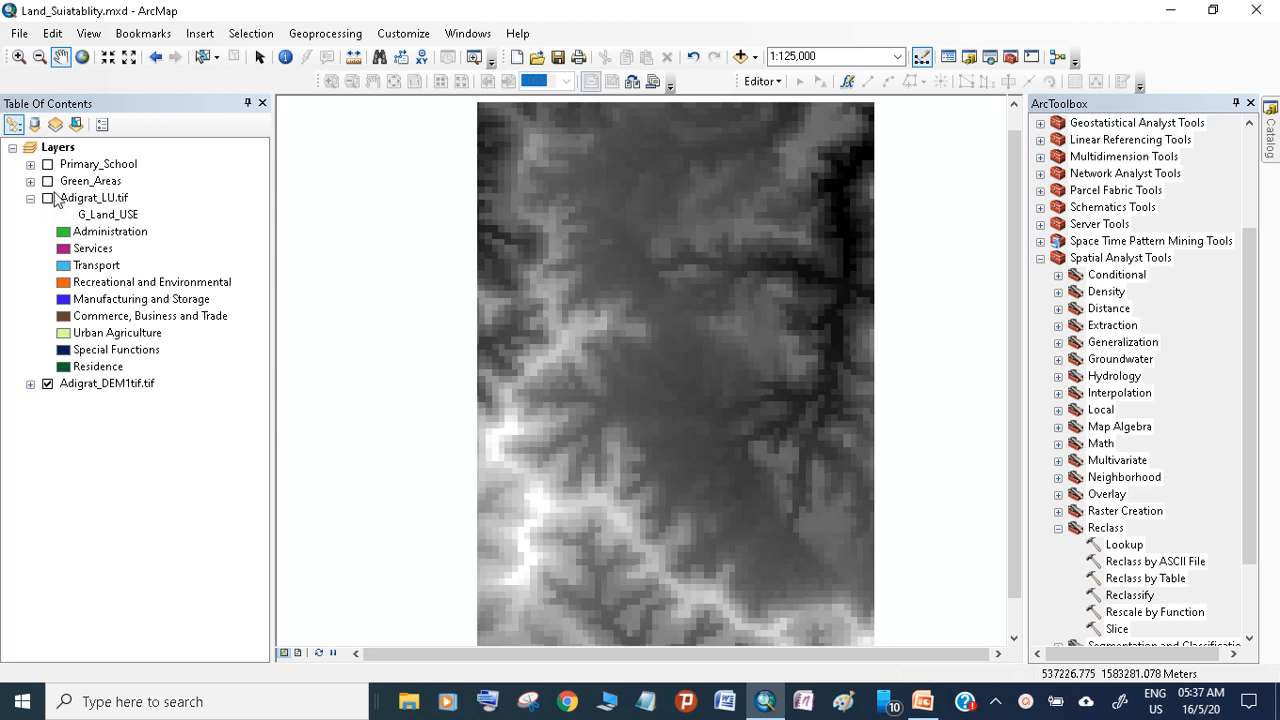
click(47, 383)
click(48, 165)
click(48, 165)
click(48, 181)
click(48, 181)
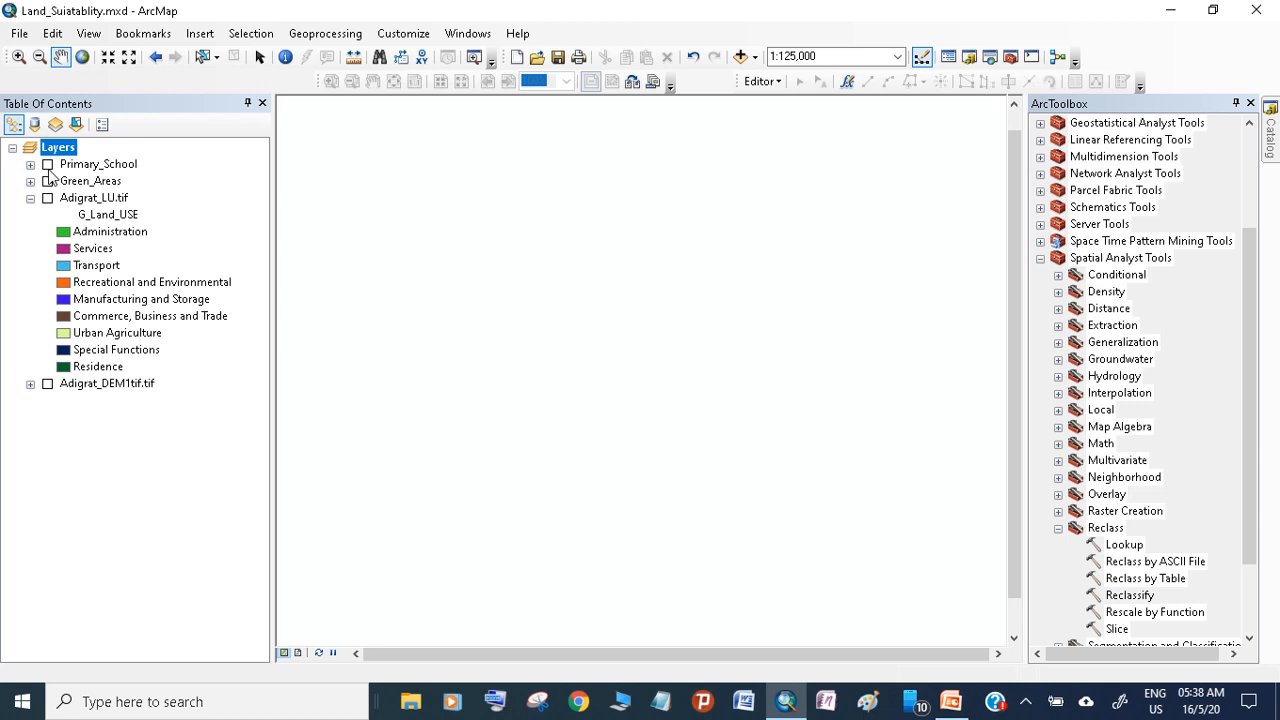
click(47, 384)
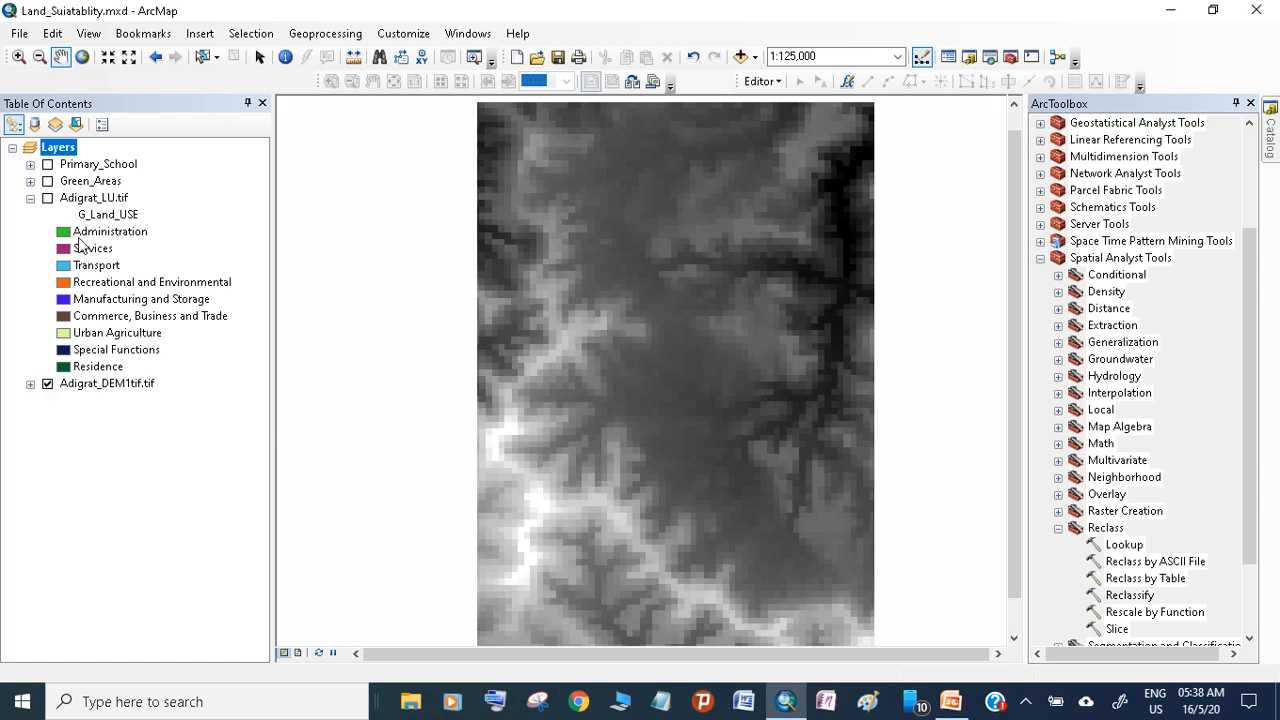
click(47, 198)
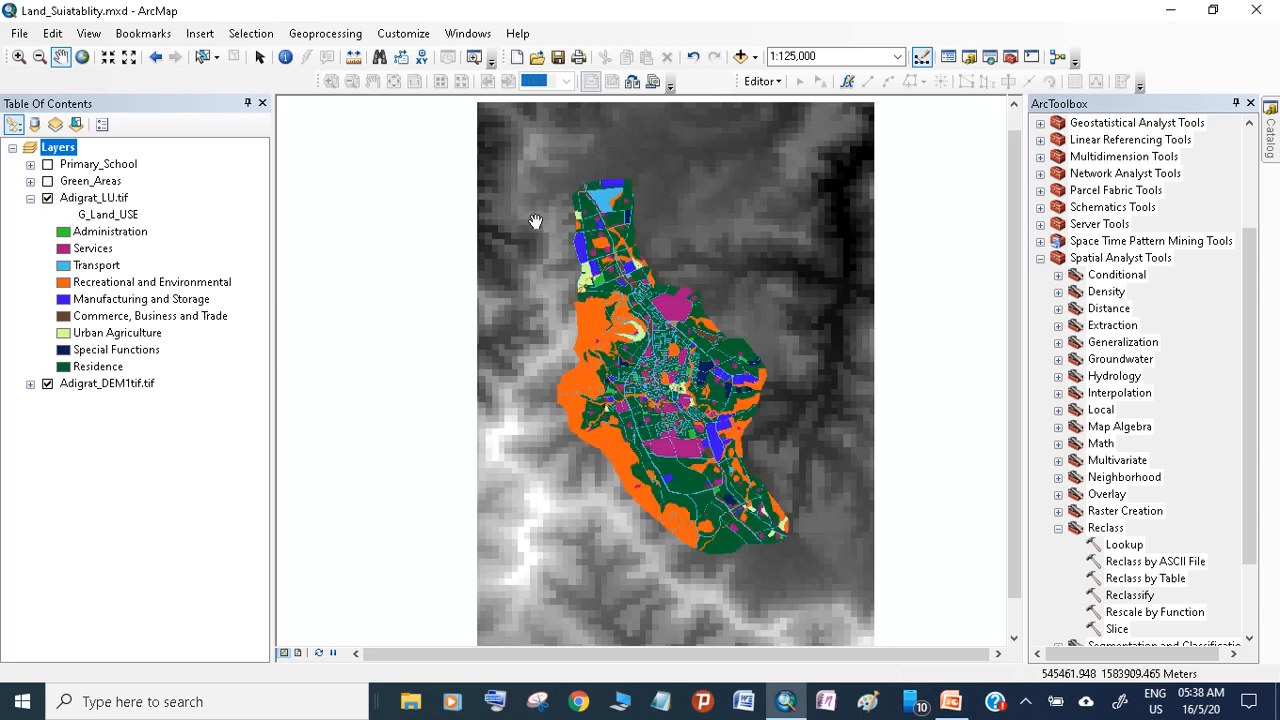
Start the 3D Analyst raster surface Slope tool with Adigrat_DEM1tif.tif as the input raster
click(1041, 258)
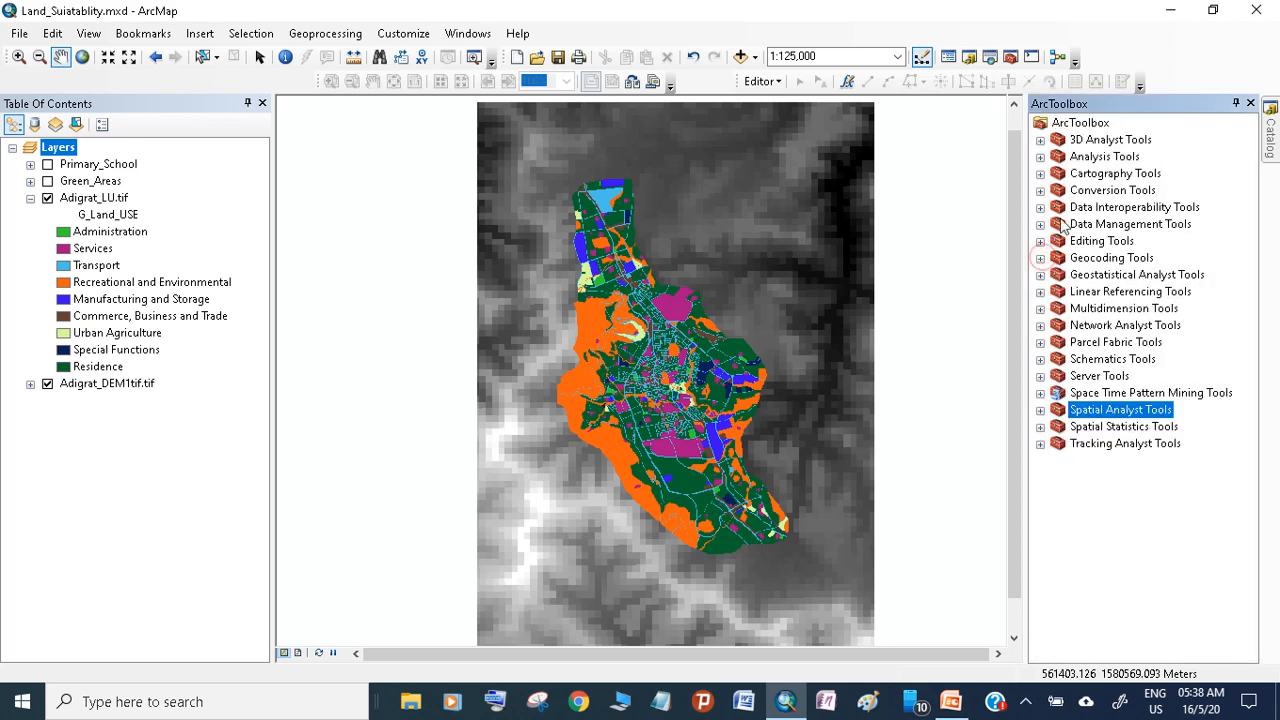
click(1040, 140)
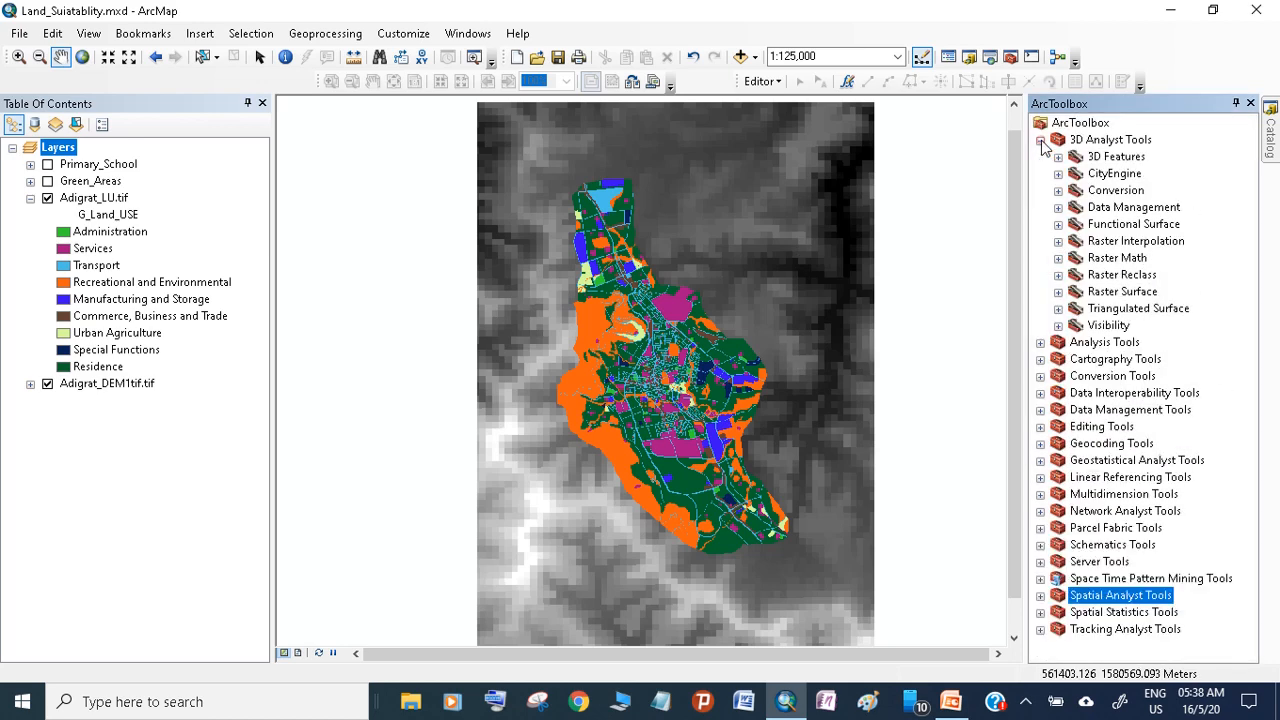
click(1058, 291)
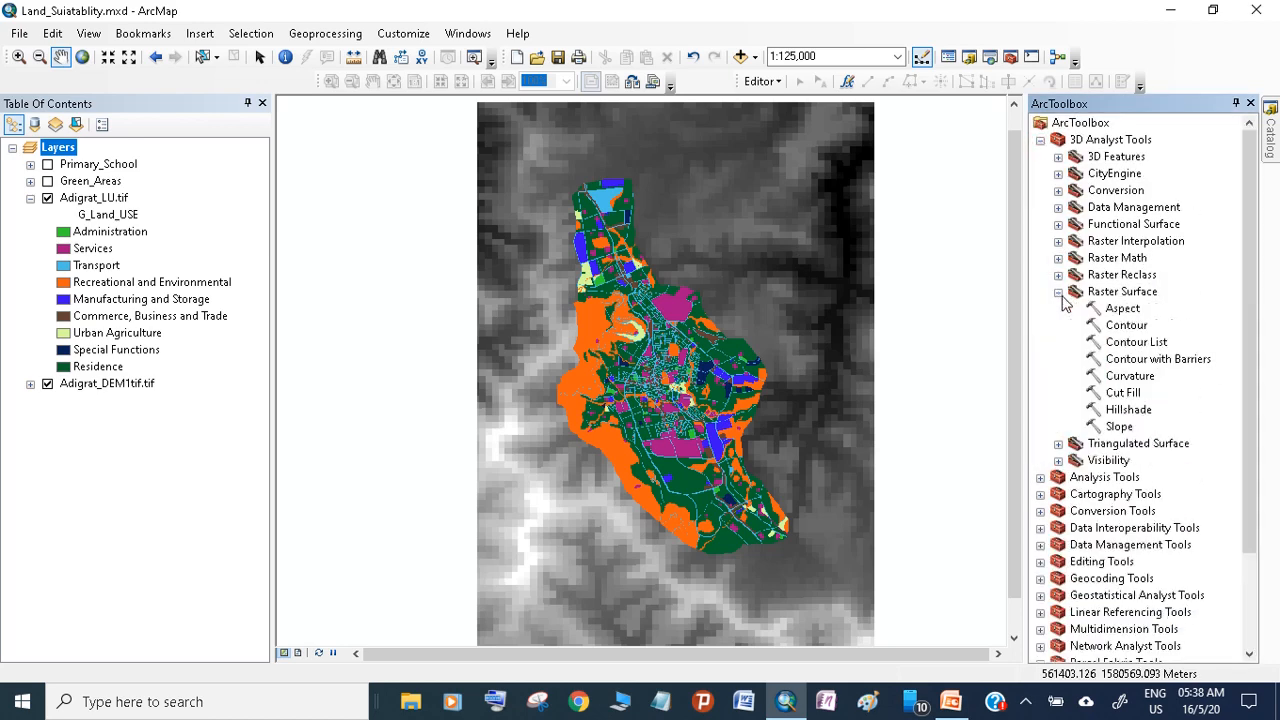
double_click(1120, 426)
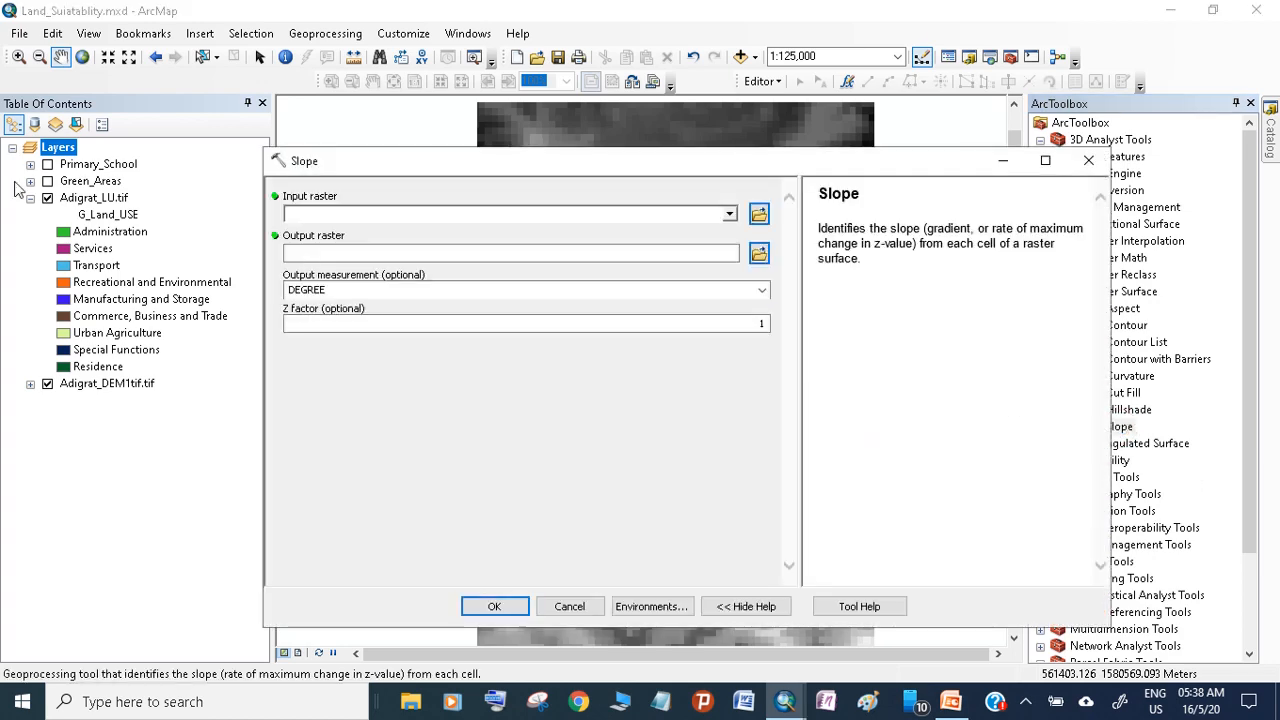
drag(91, 393, 309, 207)
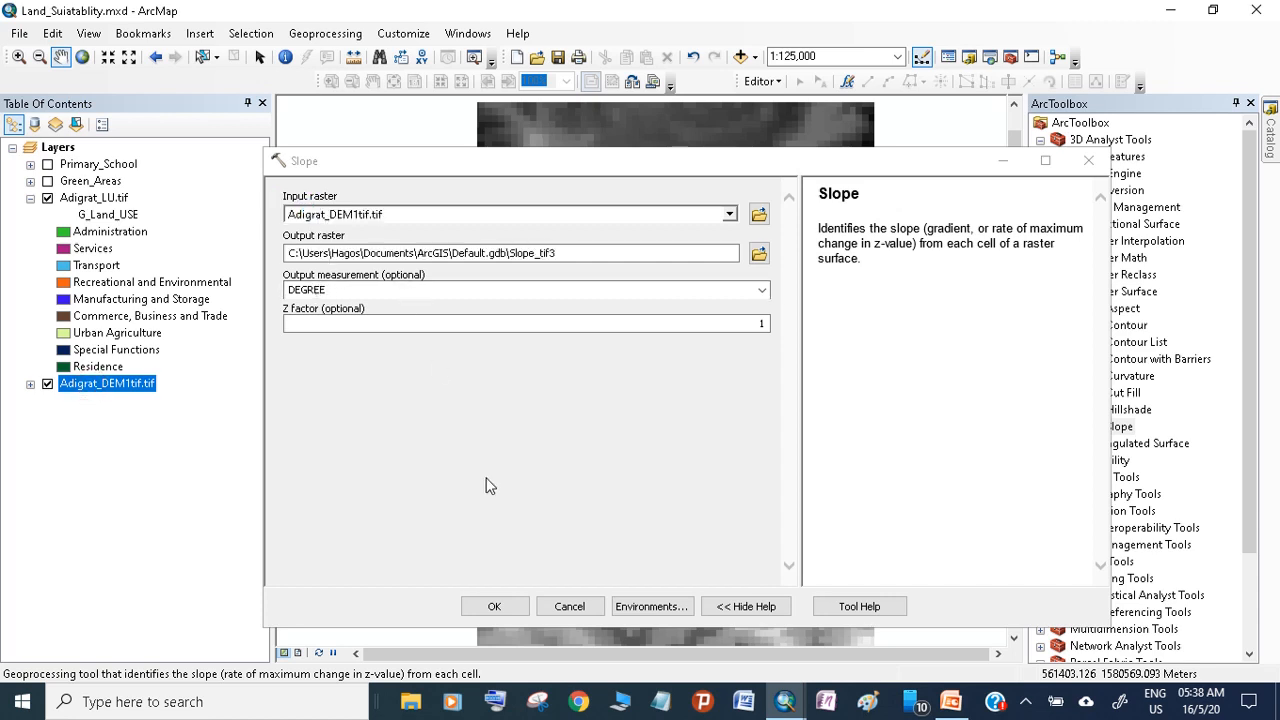
Set the processing extent to the Adigrat_LU.tif layer and the snap raster to Adigrat_LU.tif, and run the Slope calculation
click(655, 606)
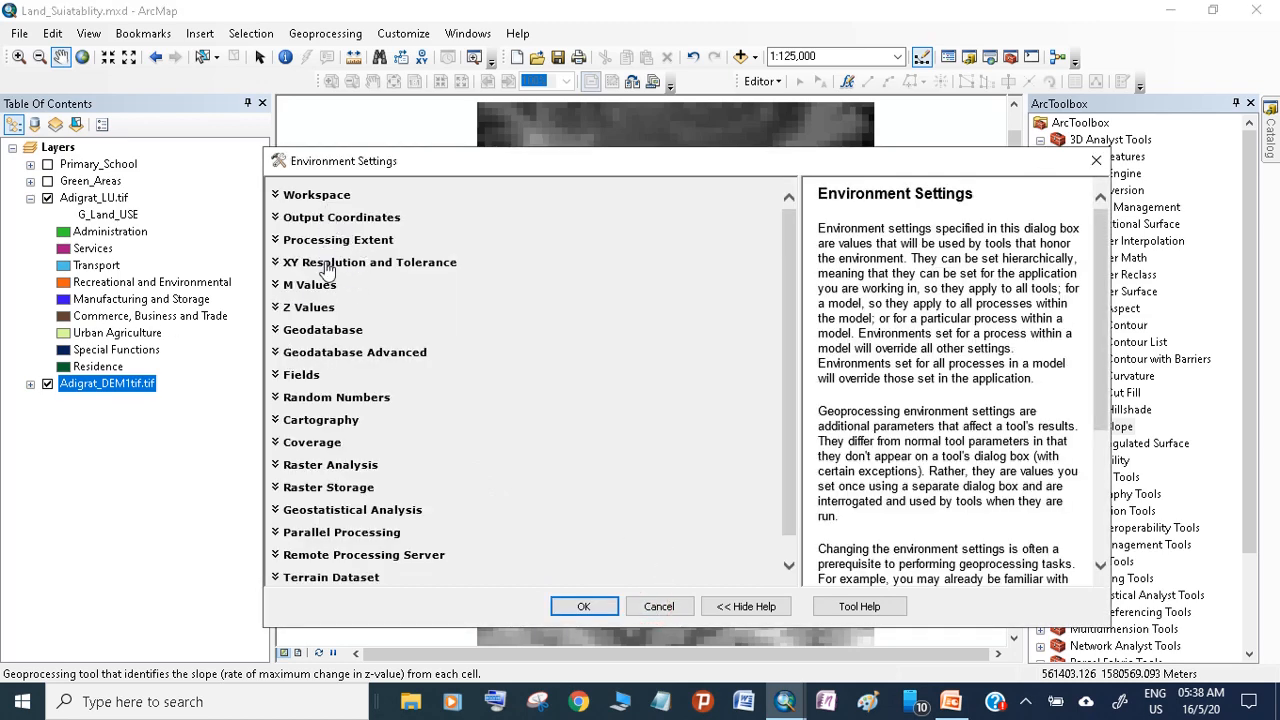
click(321, 244)
click(361, 276)
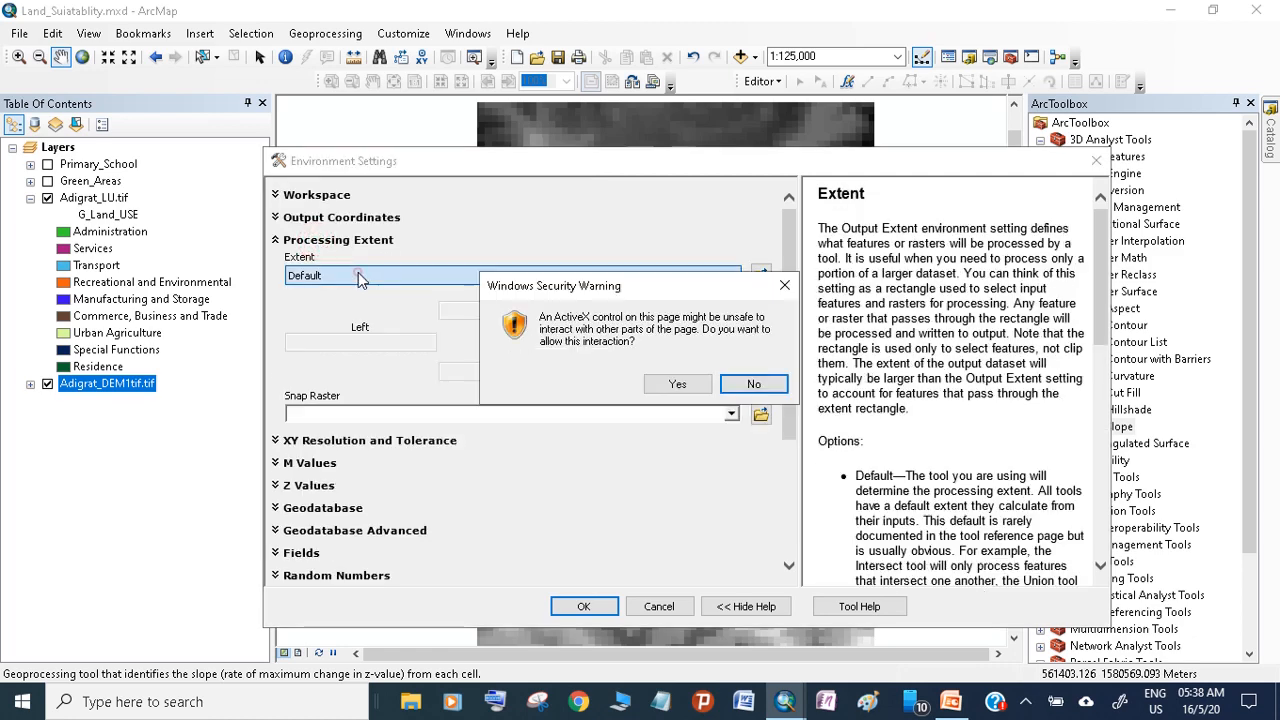
click(730, 381)
click(686, 276)
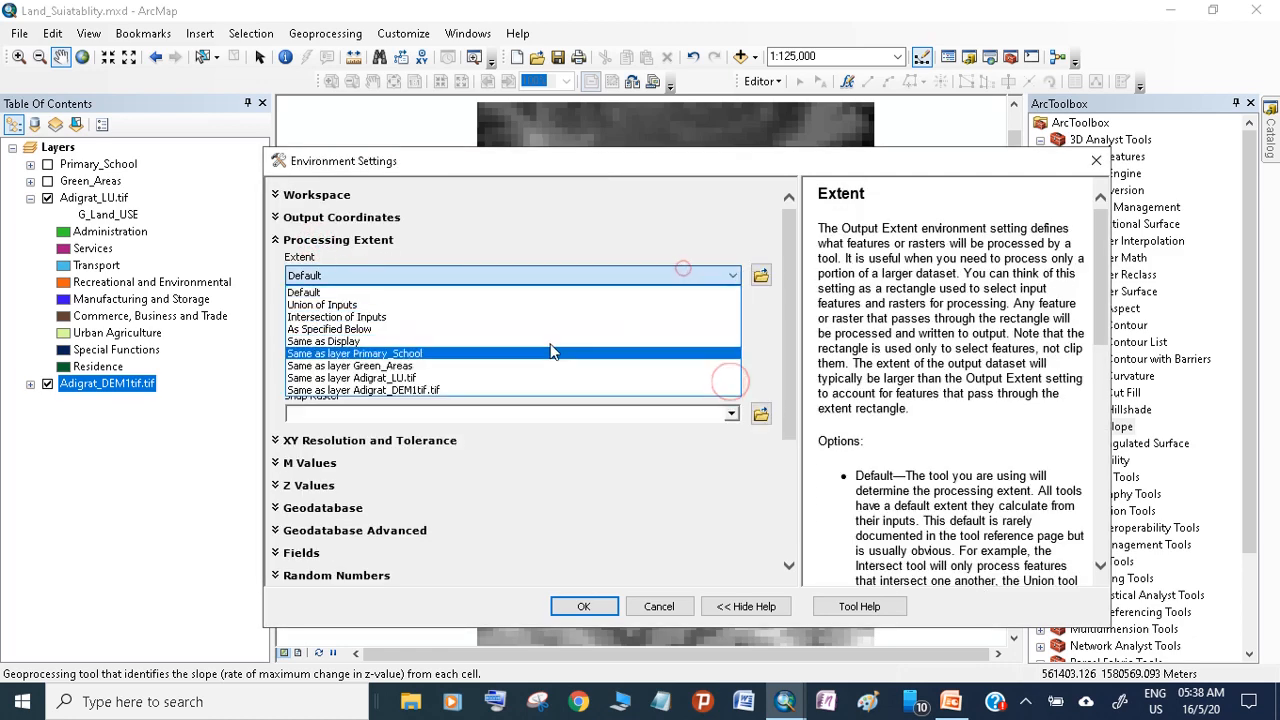
click(497, 378)
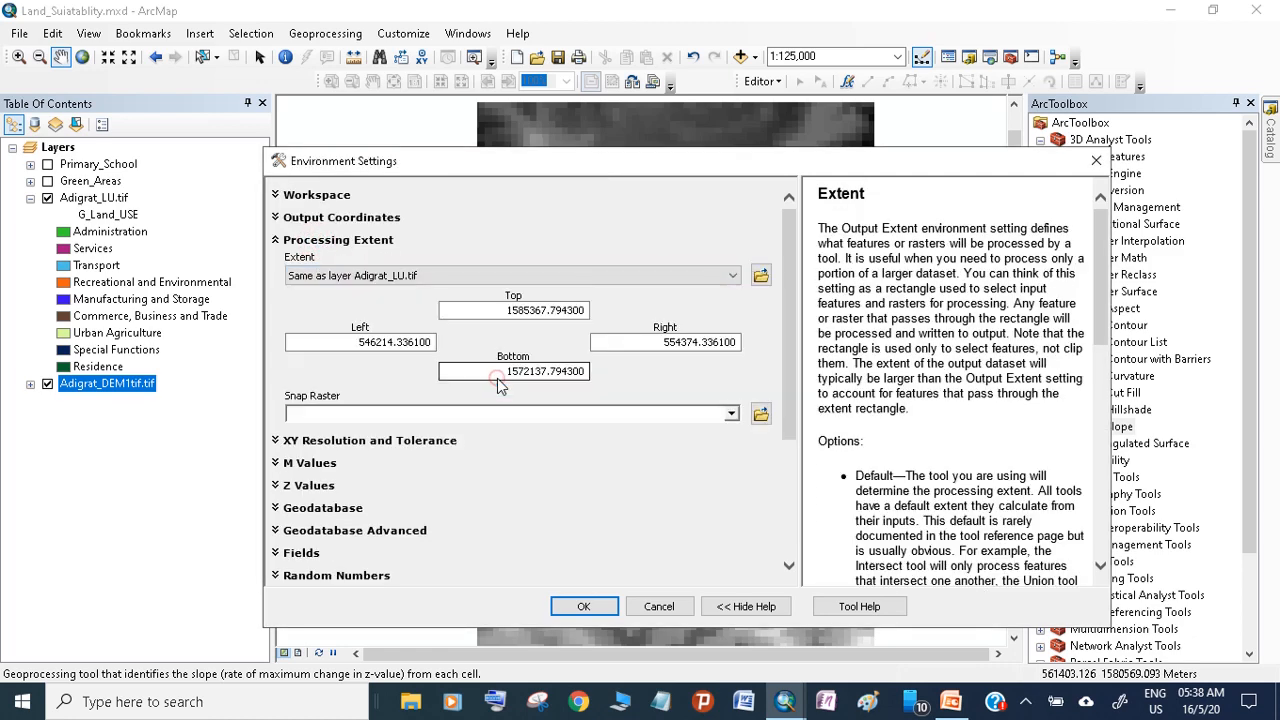
click(724, 417)
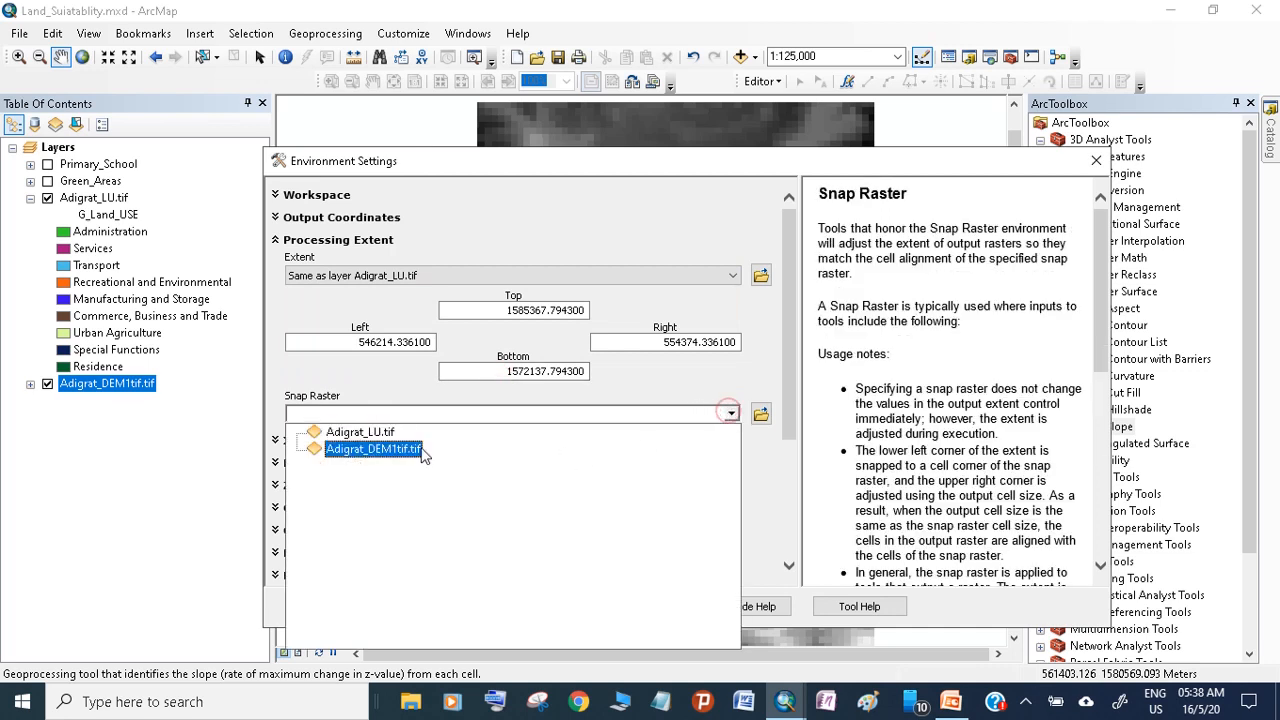
click(380, 433)
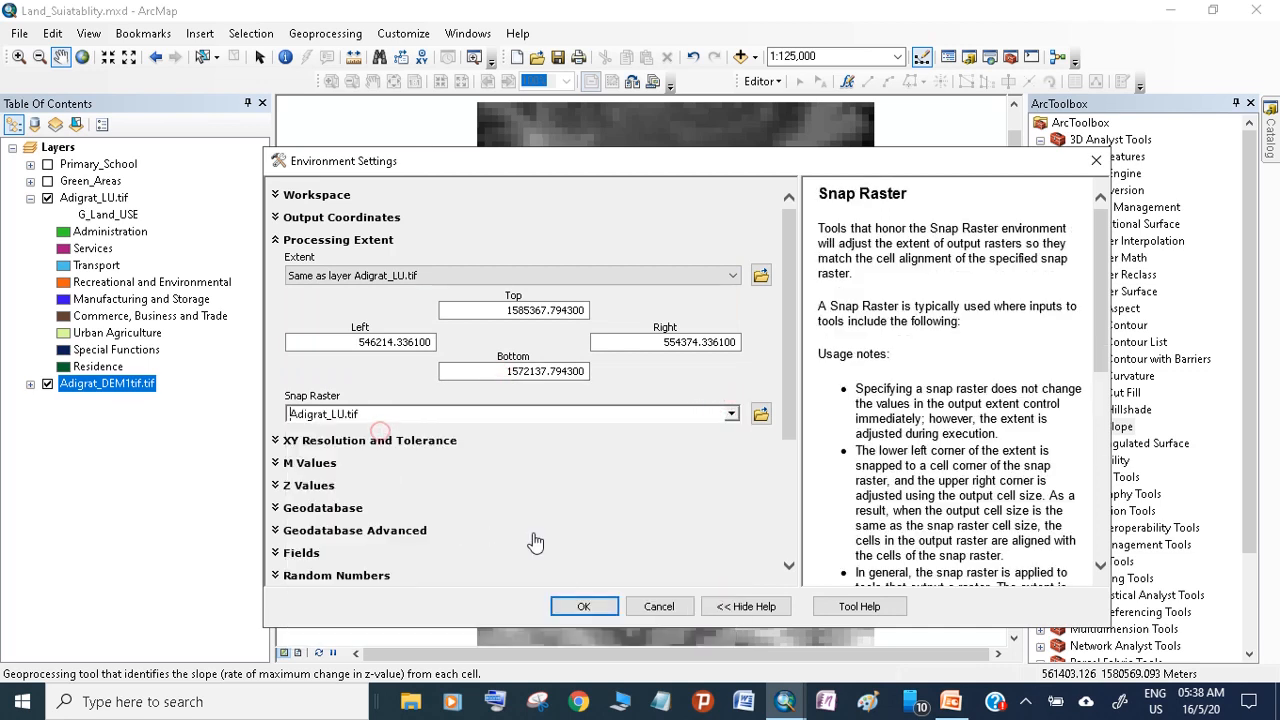
click(610, 604)
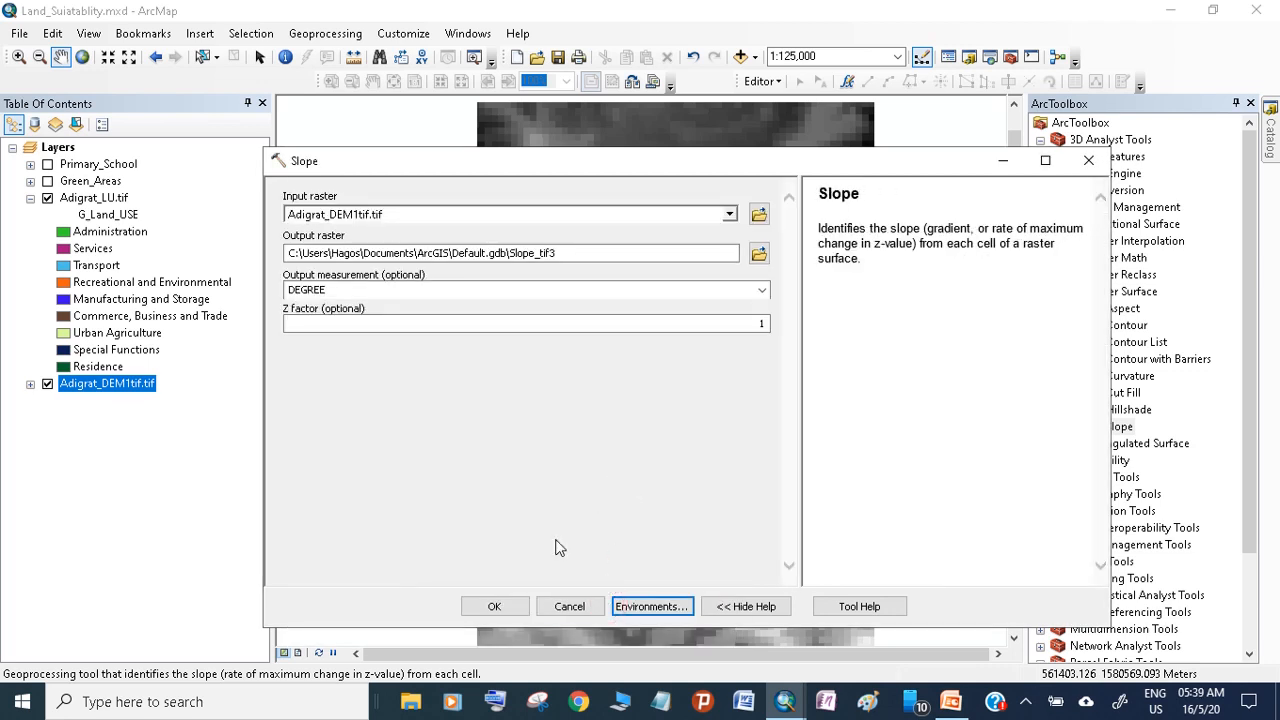
click(513, 607)
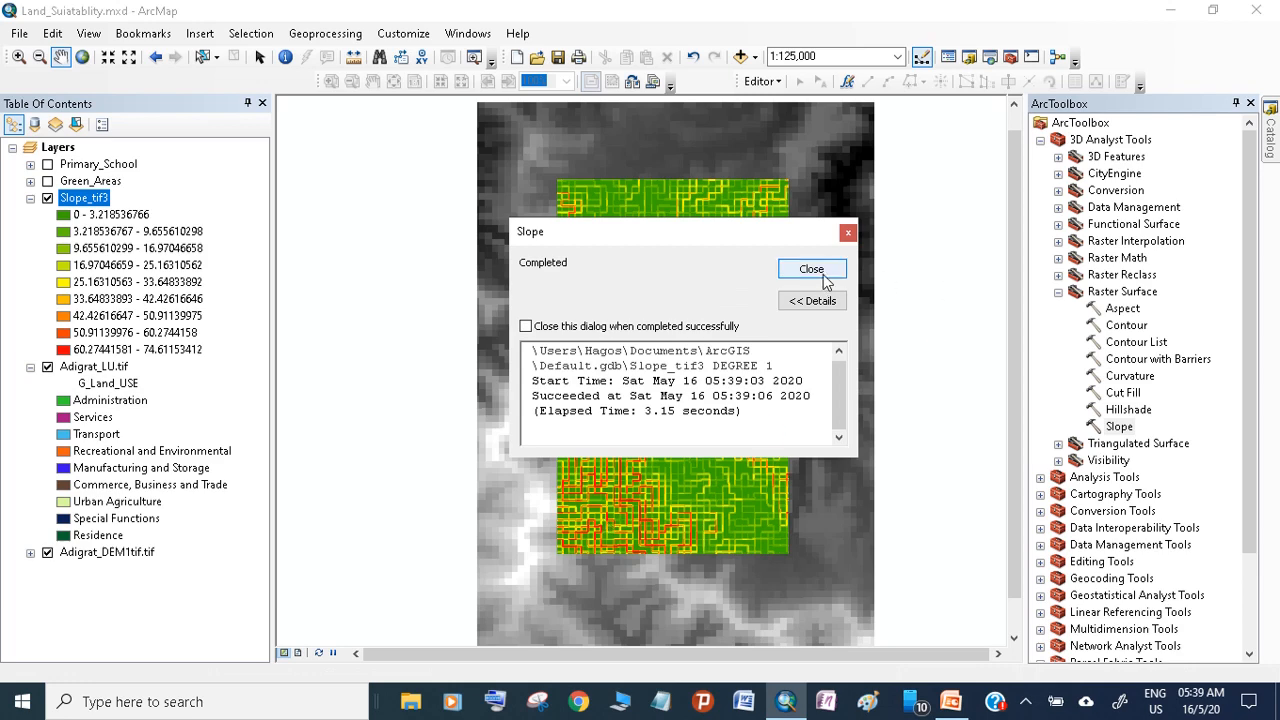
click(811, 270)
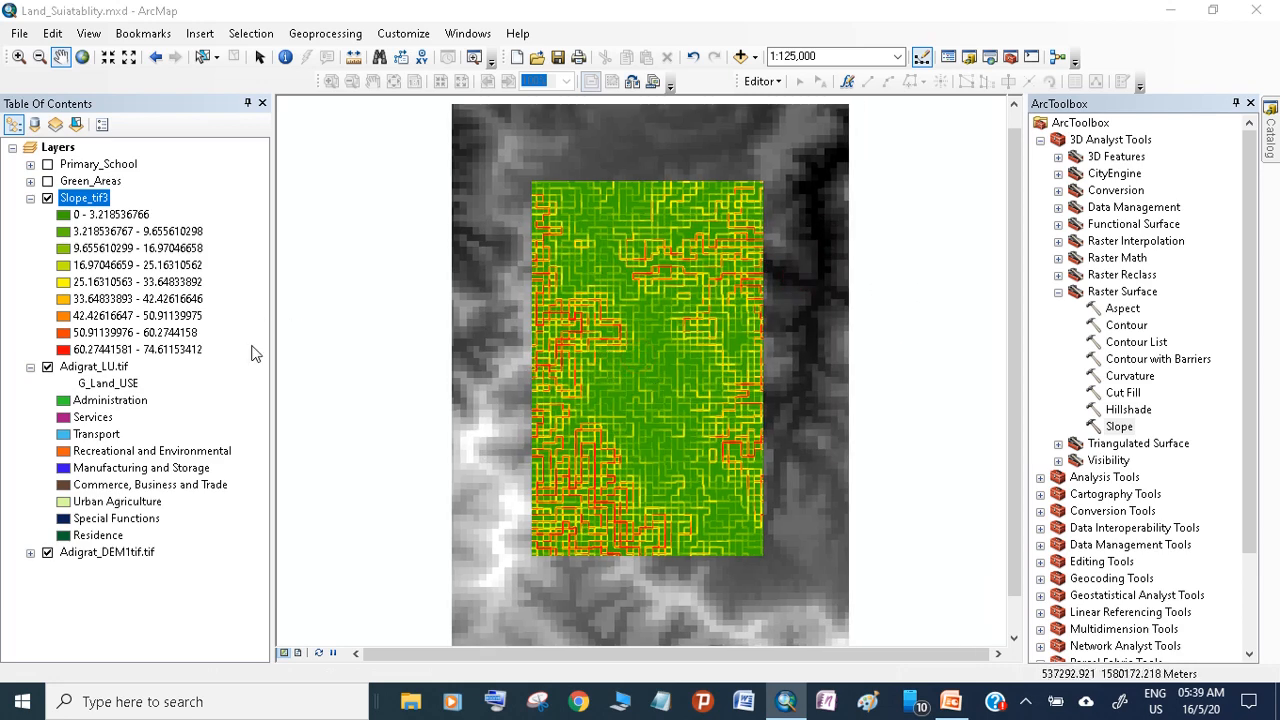
Hide the Adigrat_DEM1tif.tif layer and remove it from the map document
click(47, 552)
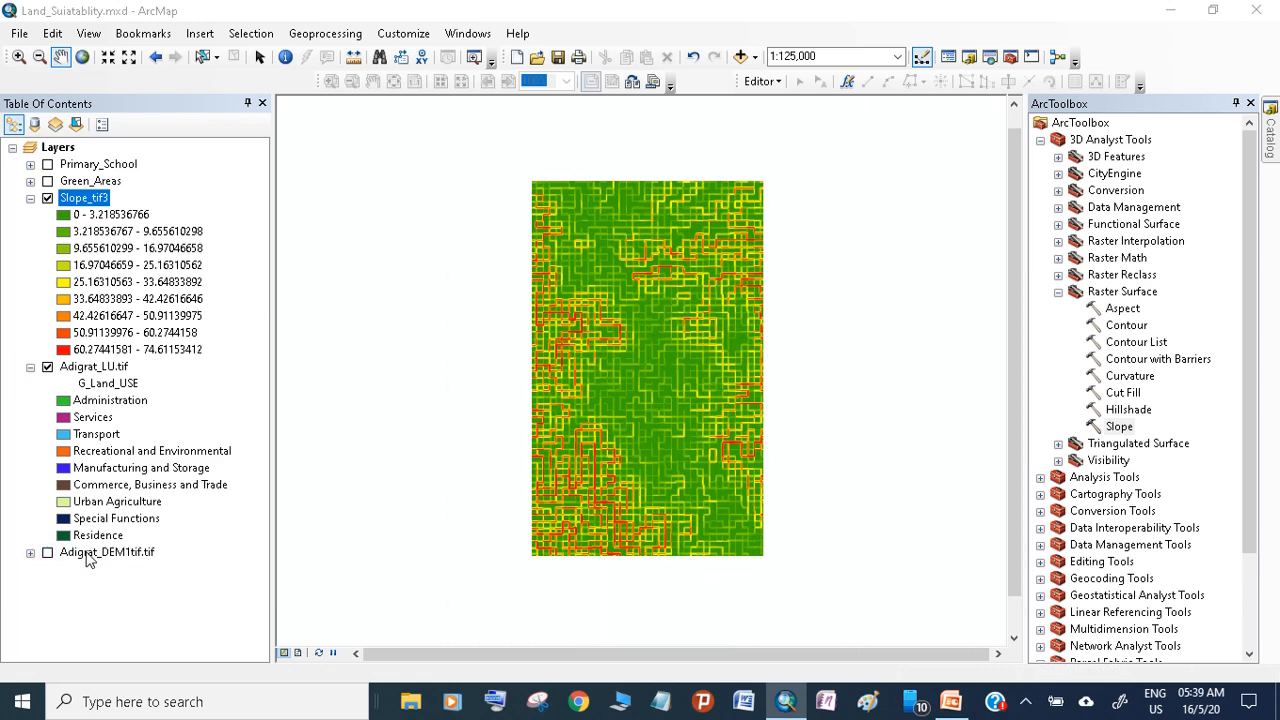
right_click(88, 556)
click(172, 297)
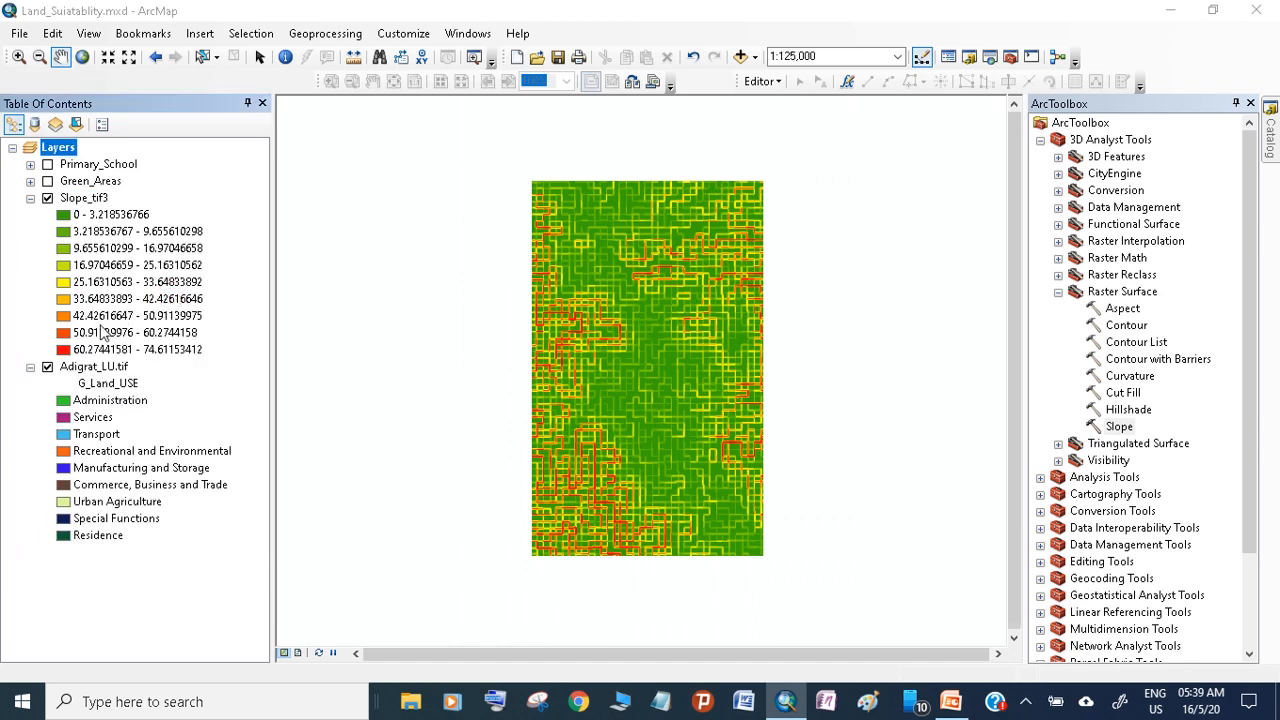
Collapse the slope layer's legend and hide both the slope raster and Adigrat_LU.tif
click(30, 367)
click(30, 367)
click(30, 198)
click(47, 215)
click(47, 198)
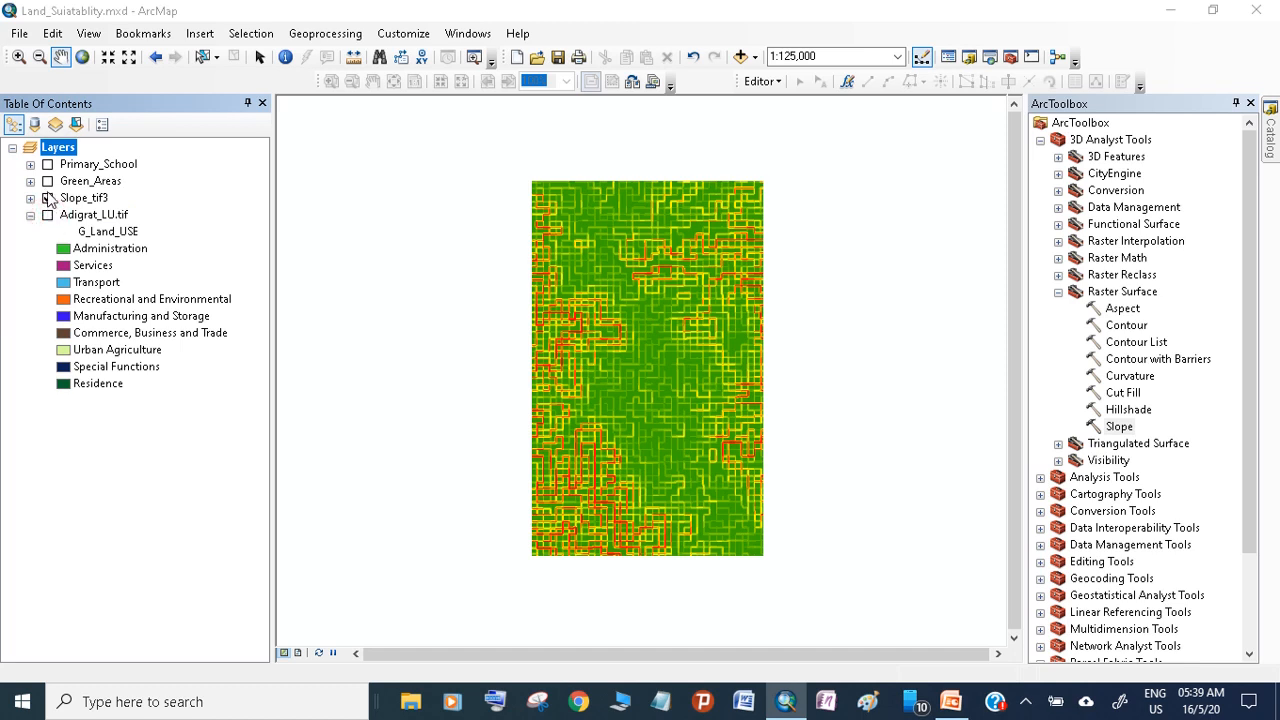
Check the Green_Areas layer briefly, and leave only the Primary_School layer displayed
click(47, 181)
click(47, 181)
click(47, 165)
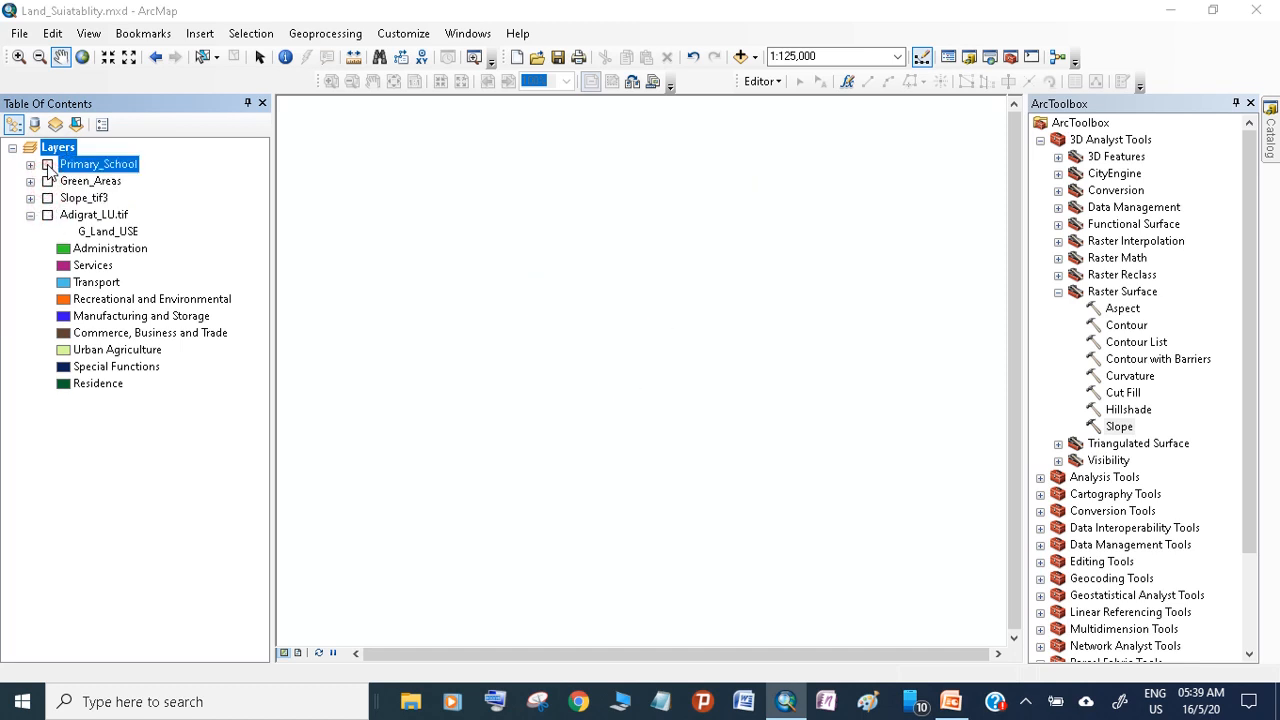
click(47, 165)
click(47, 165)
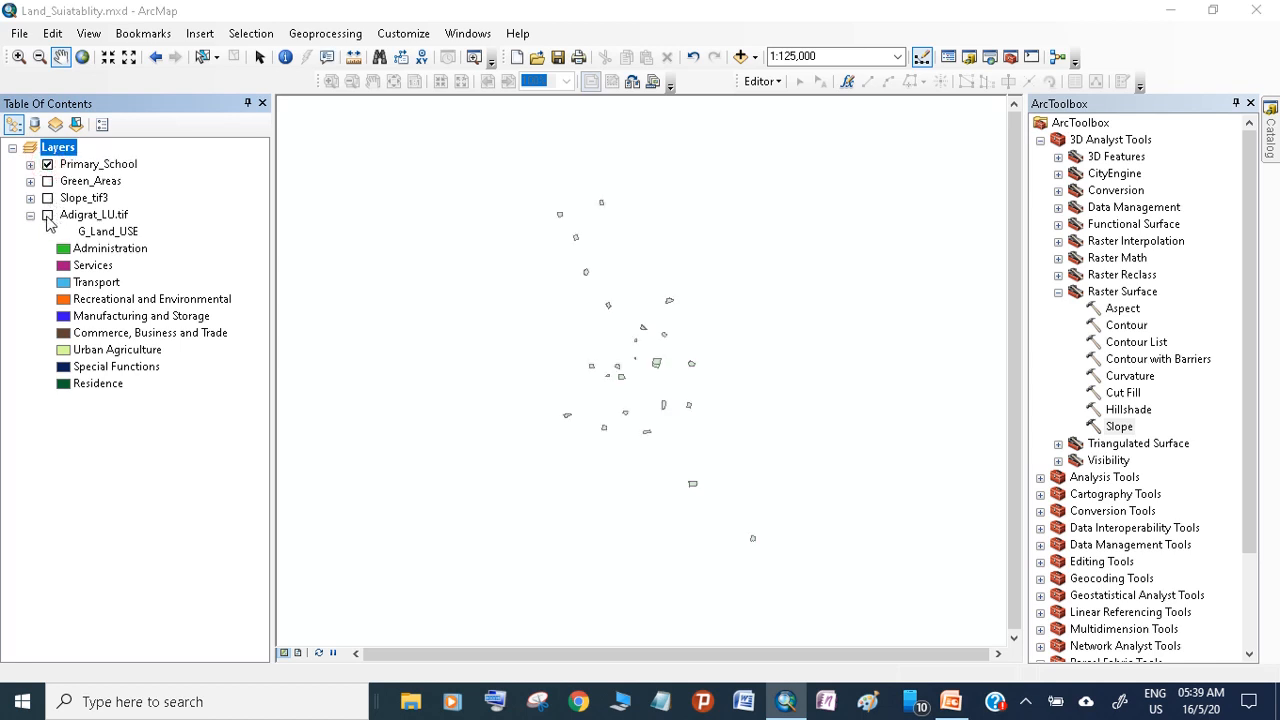
Collapse the 3D Analyst Tools and open the Euclidean Distance tool from the Spatial Analyst distance toolset
click(1058, 292)
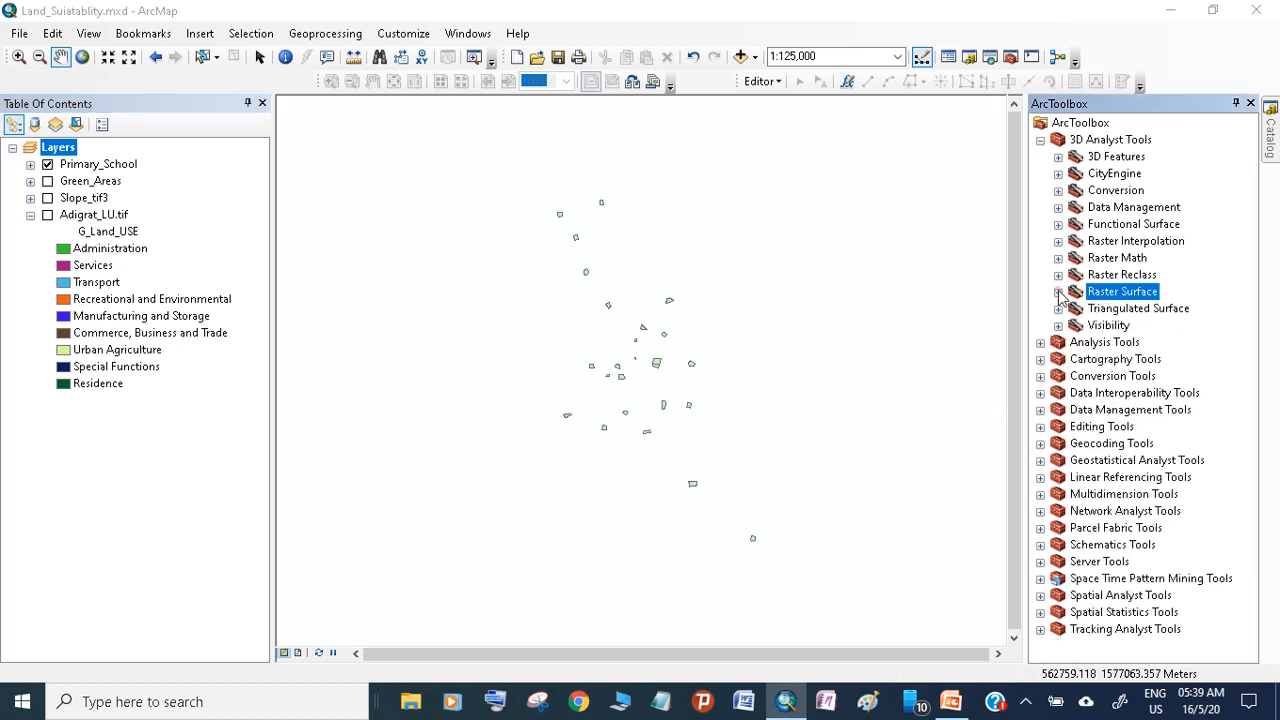
click(1040, 140)
drag(614, 442, 605, 408)
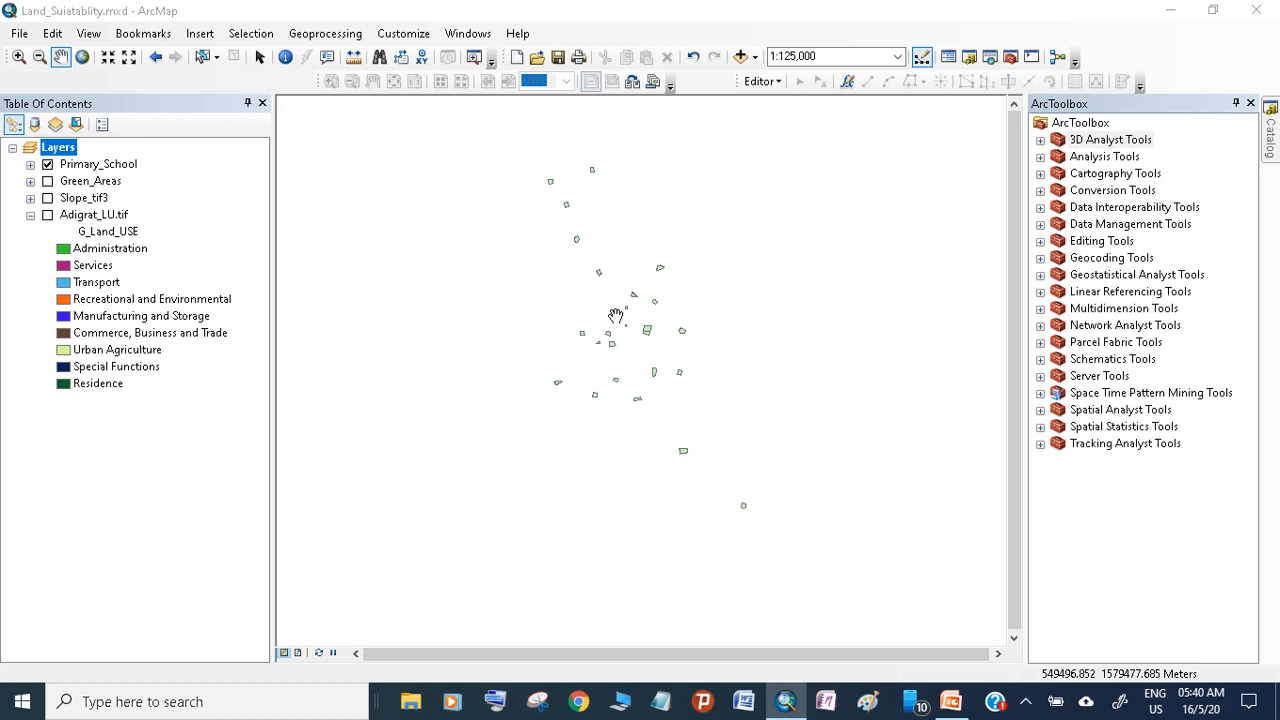
click(1041, 410)
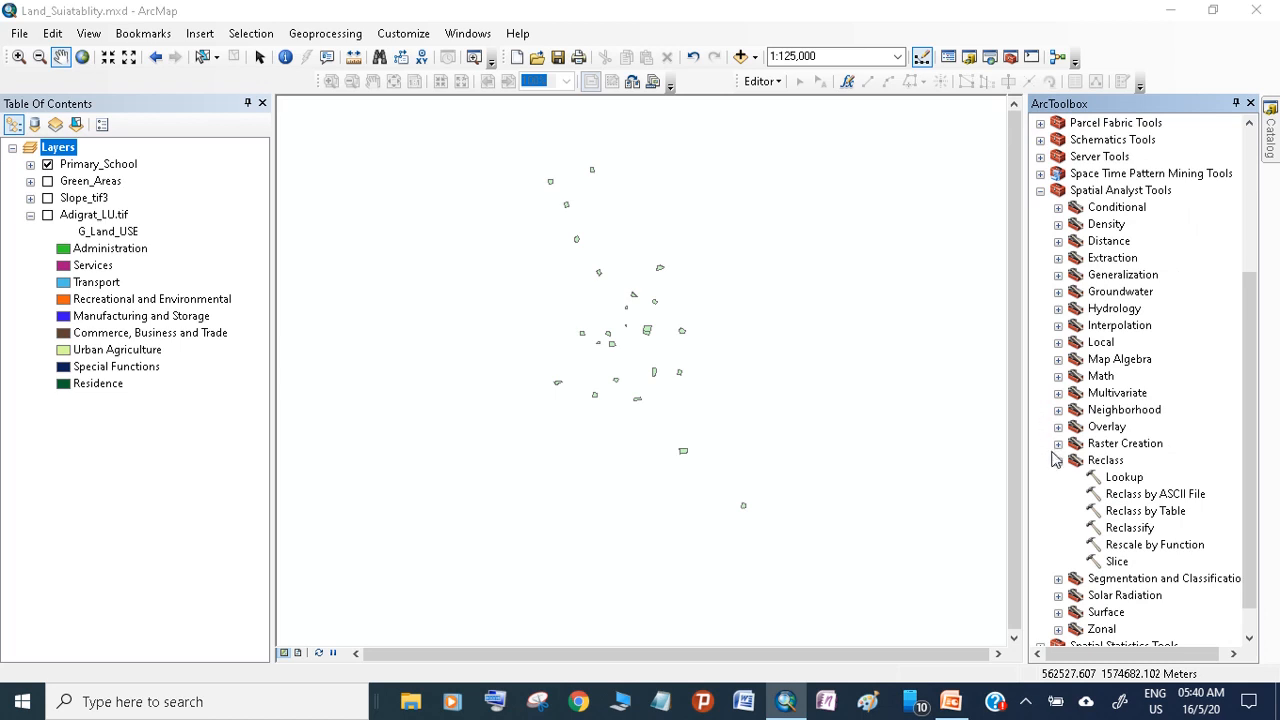
click(1058, 241)
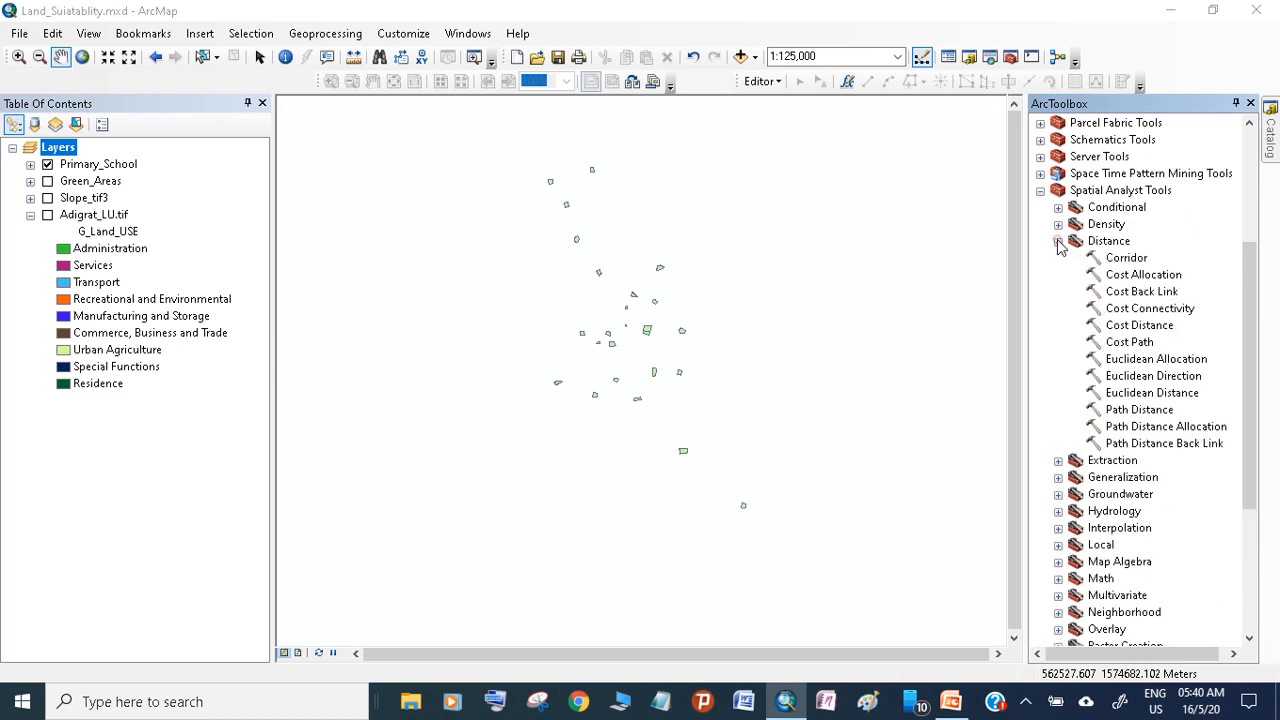
double_click(1152, 394)
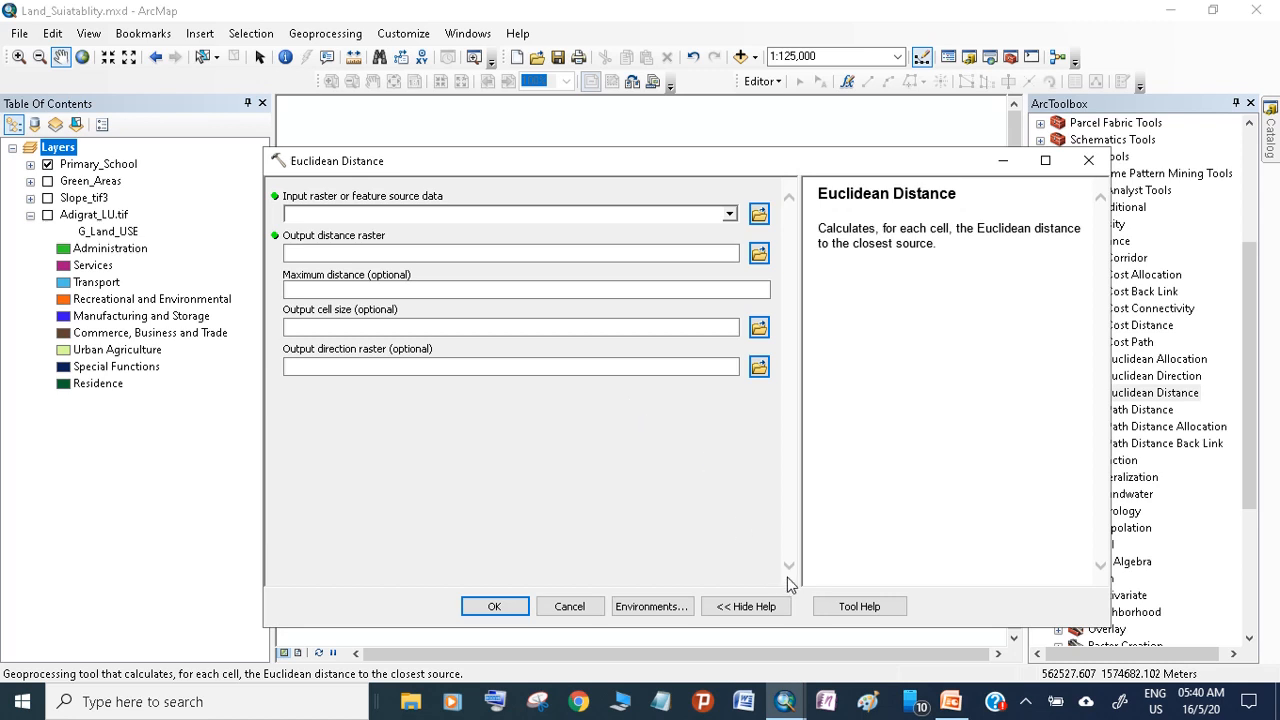
Decline the security warning, use Primary_School as the source data and set the output cell size to 30
click(445, 217)
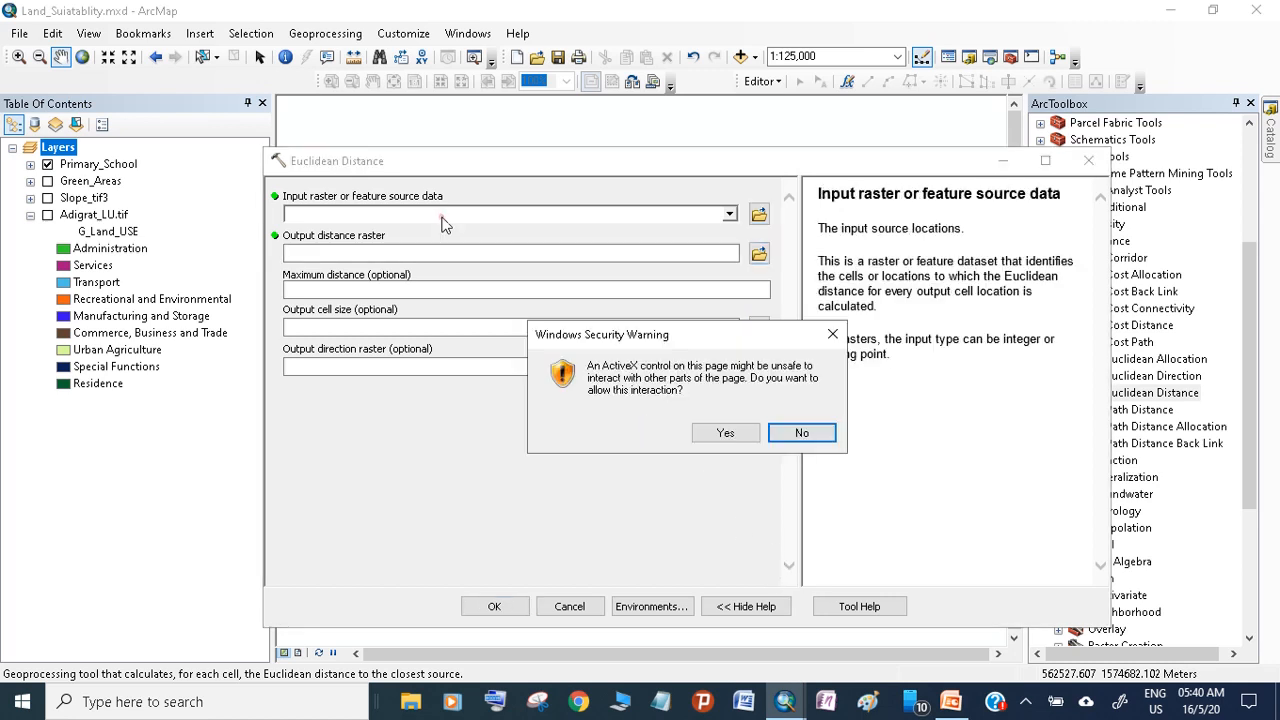
click(802, 432)
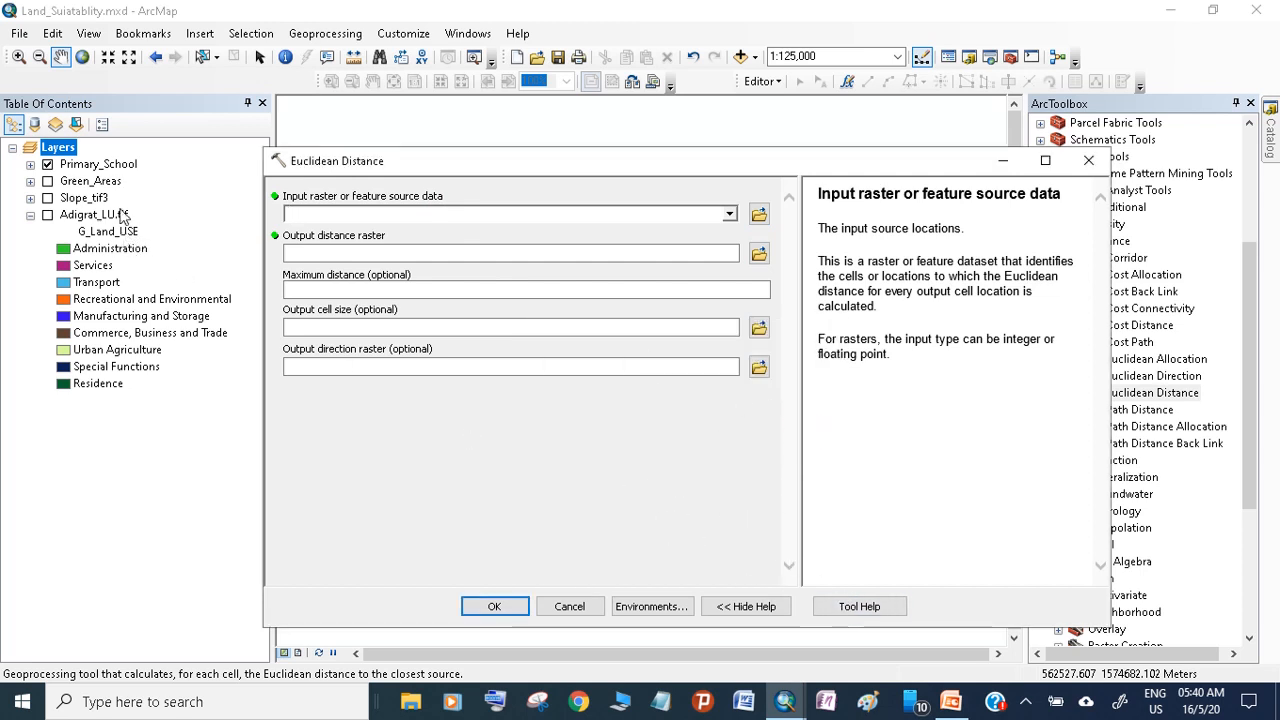
drag(105, 168, 305, 222)
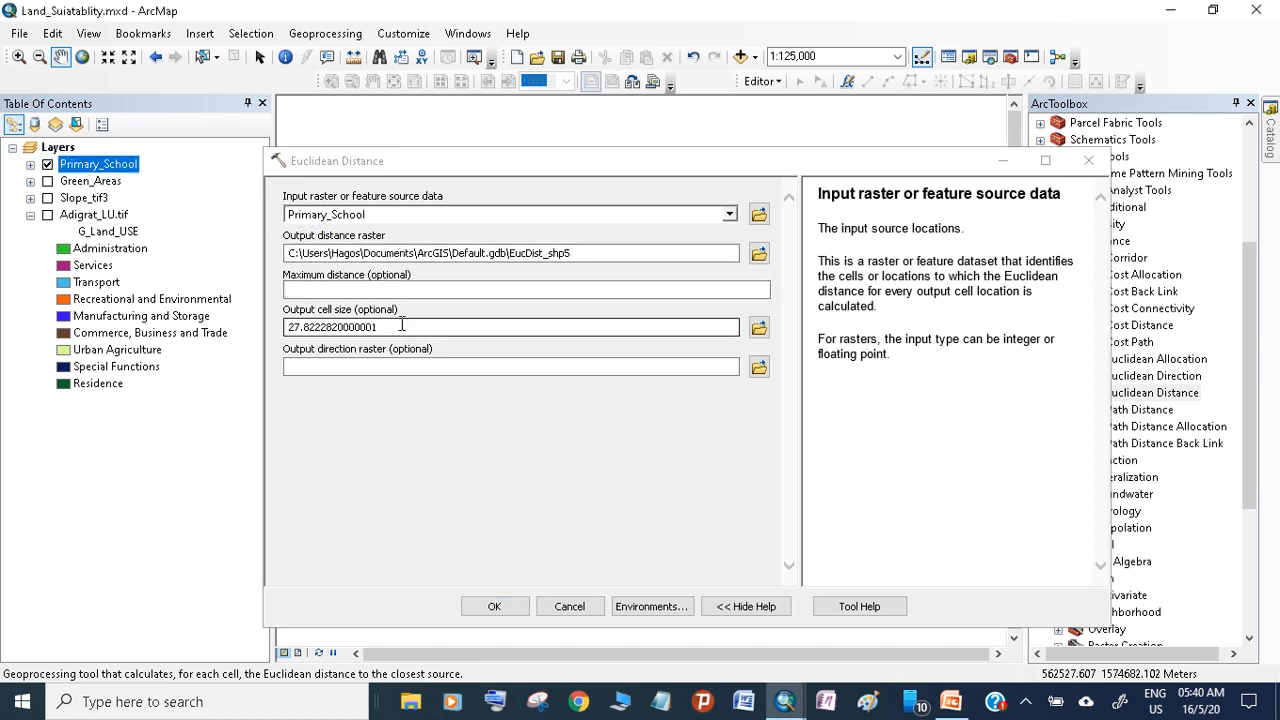
drag(398, 326, 237, 323)
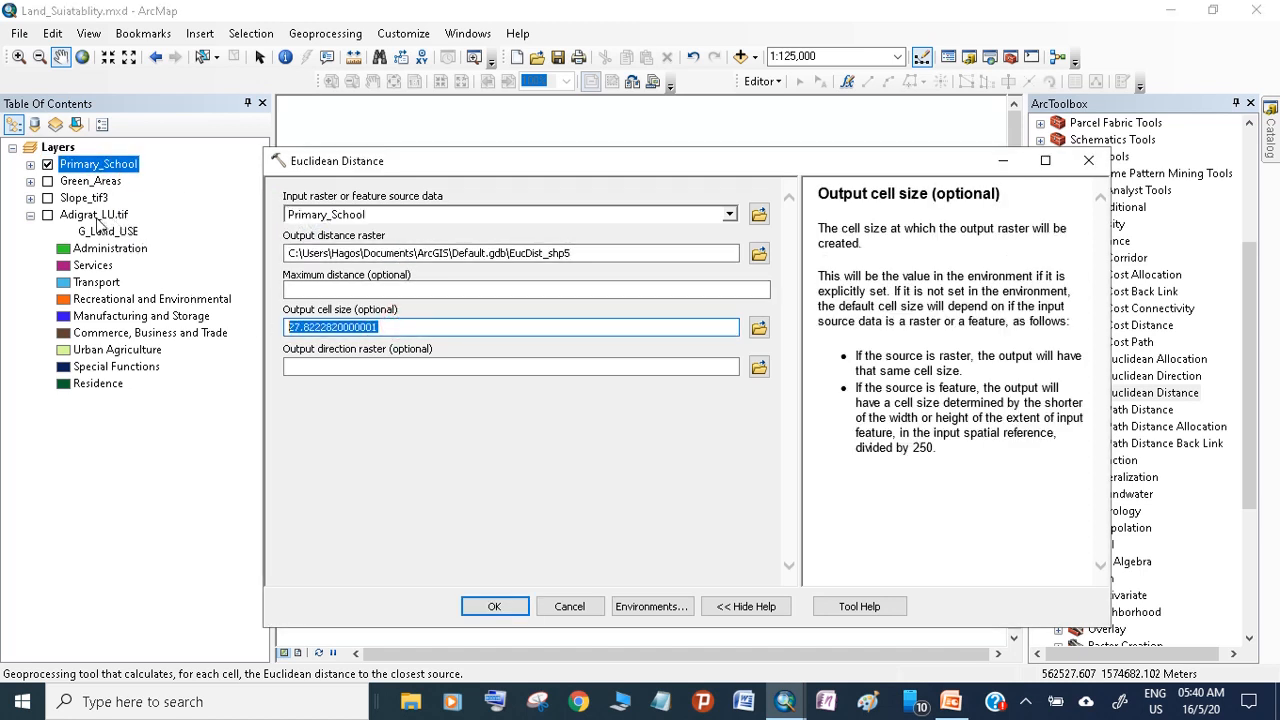
text(30)
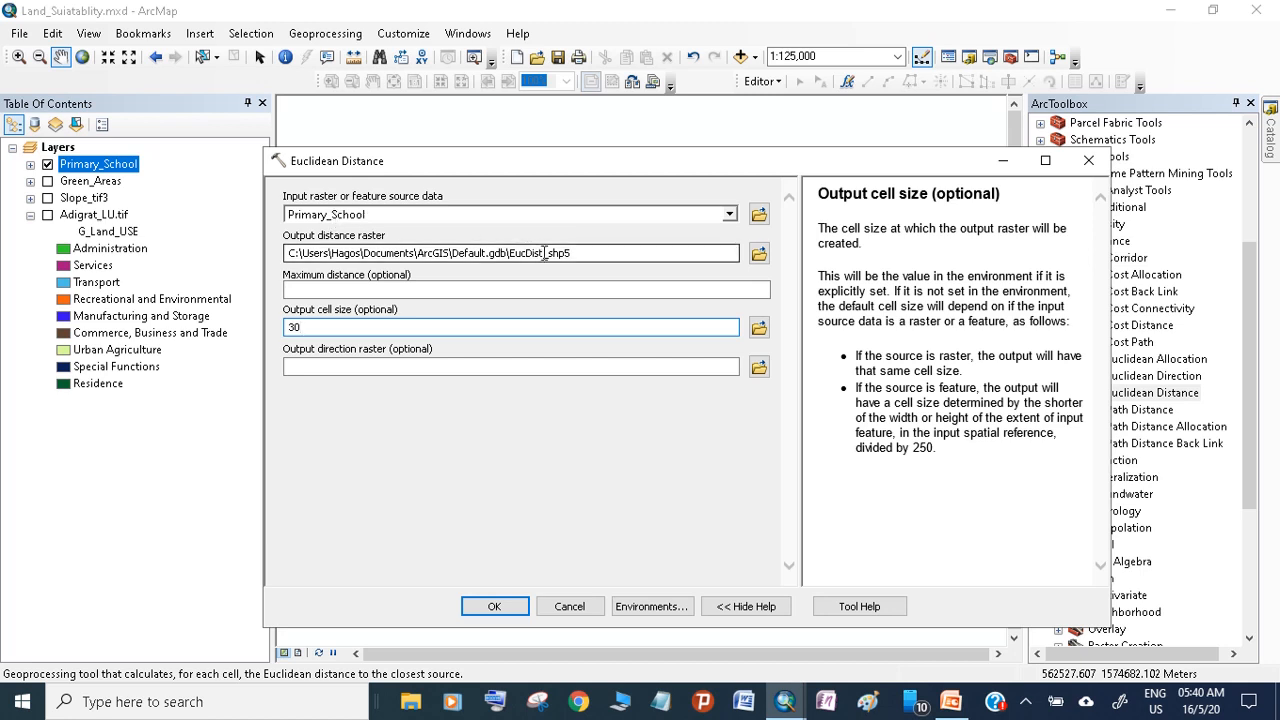
Name the output distance raster Dis_PS1 in Default.gdb and run the Euclidean Distance calculation
drag(527, 254, 512, 249)
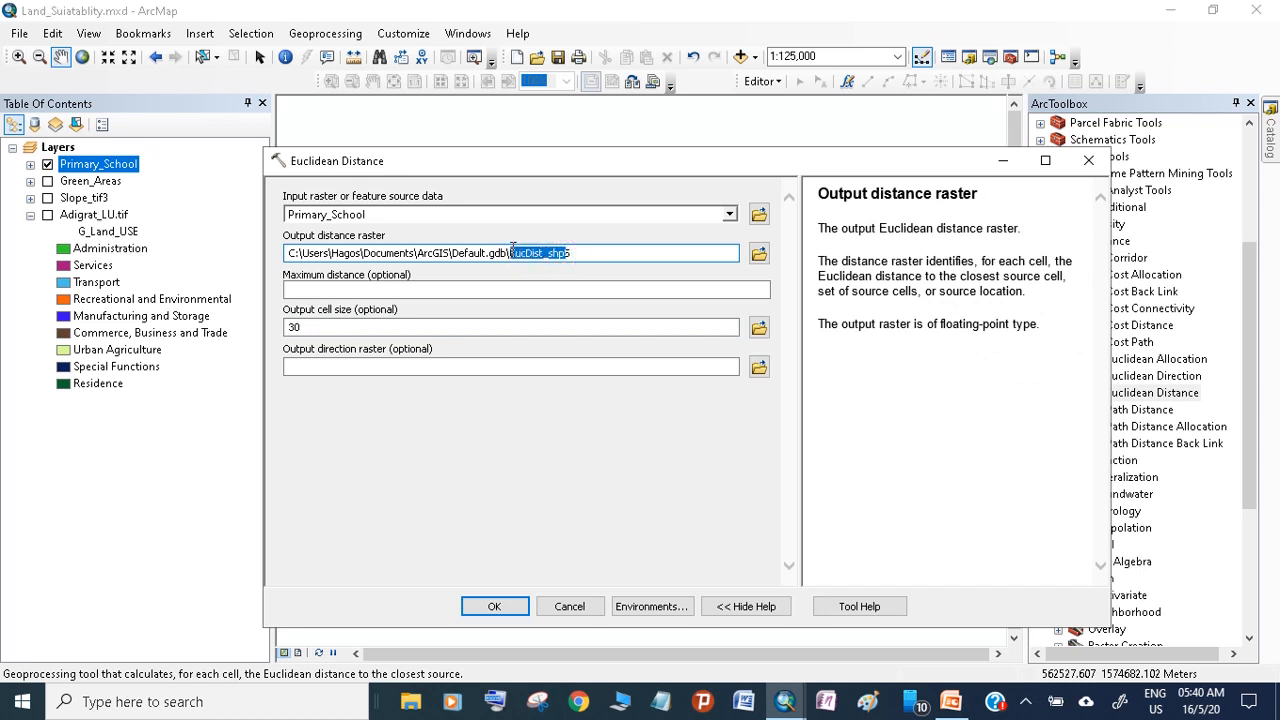
text(p)
click(492, 606)
click(768, 427)
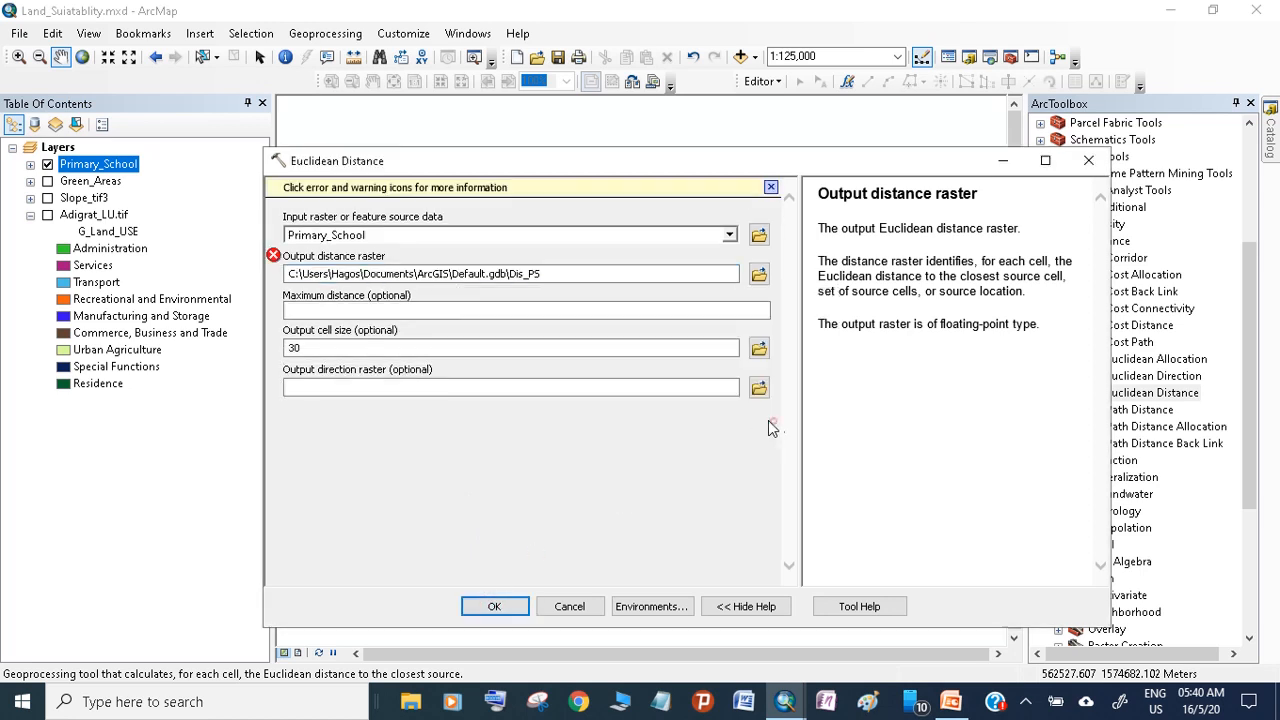
click(545, 275)
text(1)
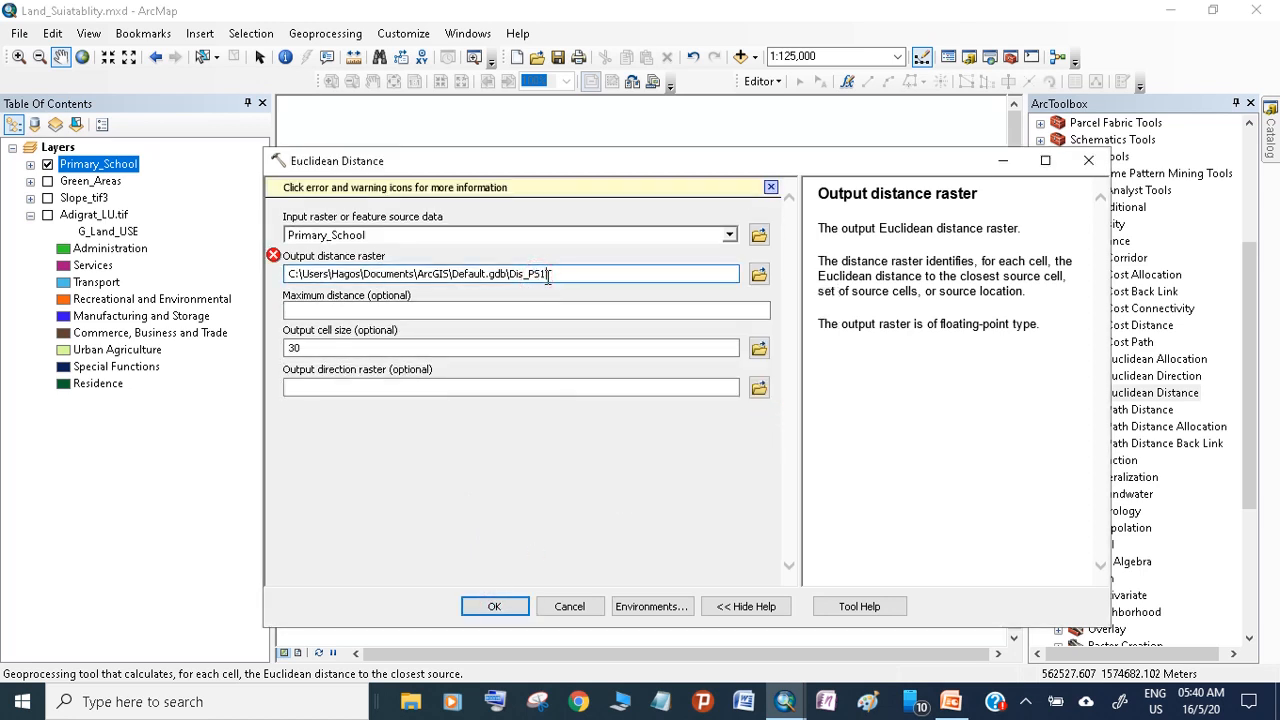
click(532, 449)
click(495, 606)
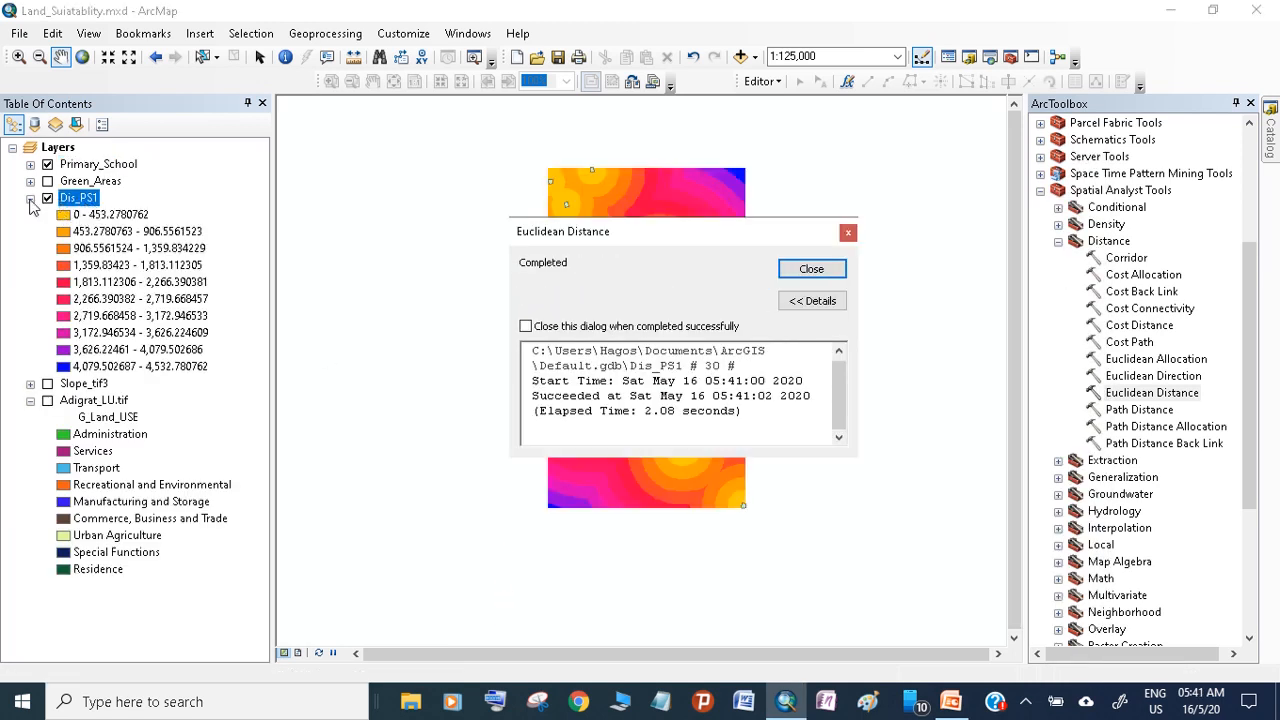
Display Adigrat_LU.tif to compare its extent with the Dis_PS1 raster, and remove Dis_PS1 from the map
click(803, 271)
drag(662, 344, 675, 348)
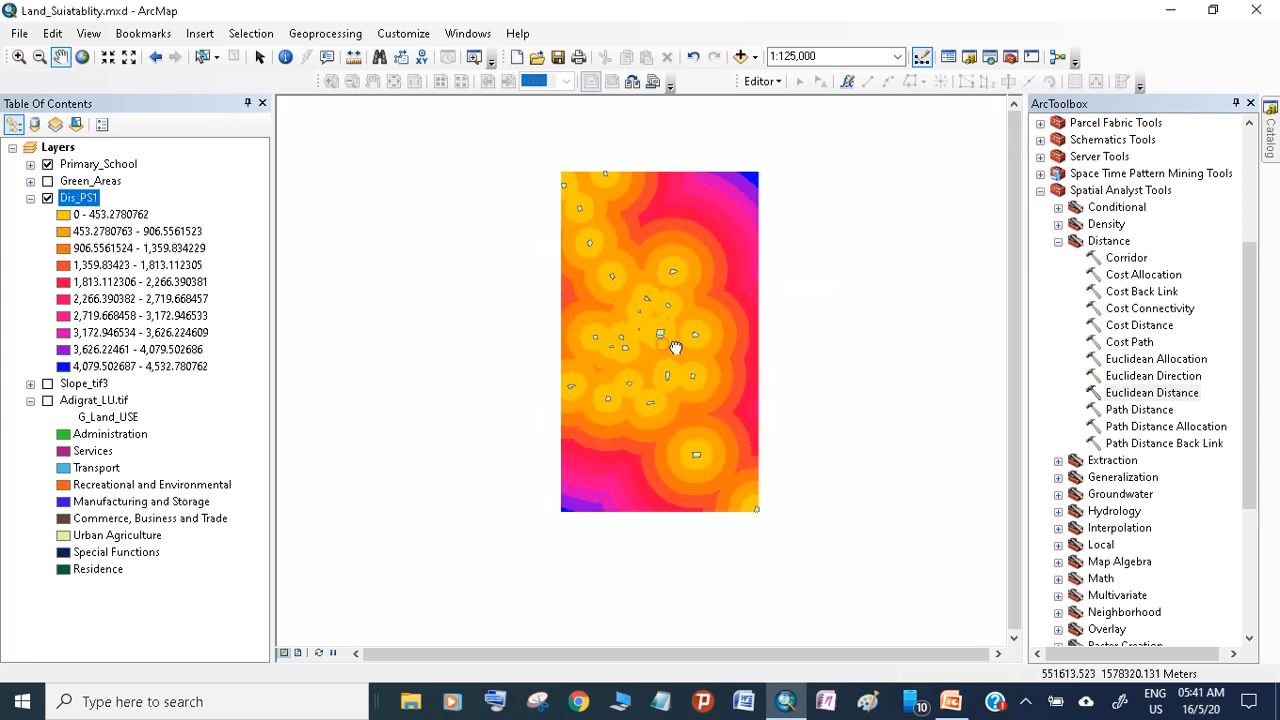
click(47, 401)
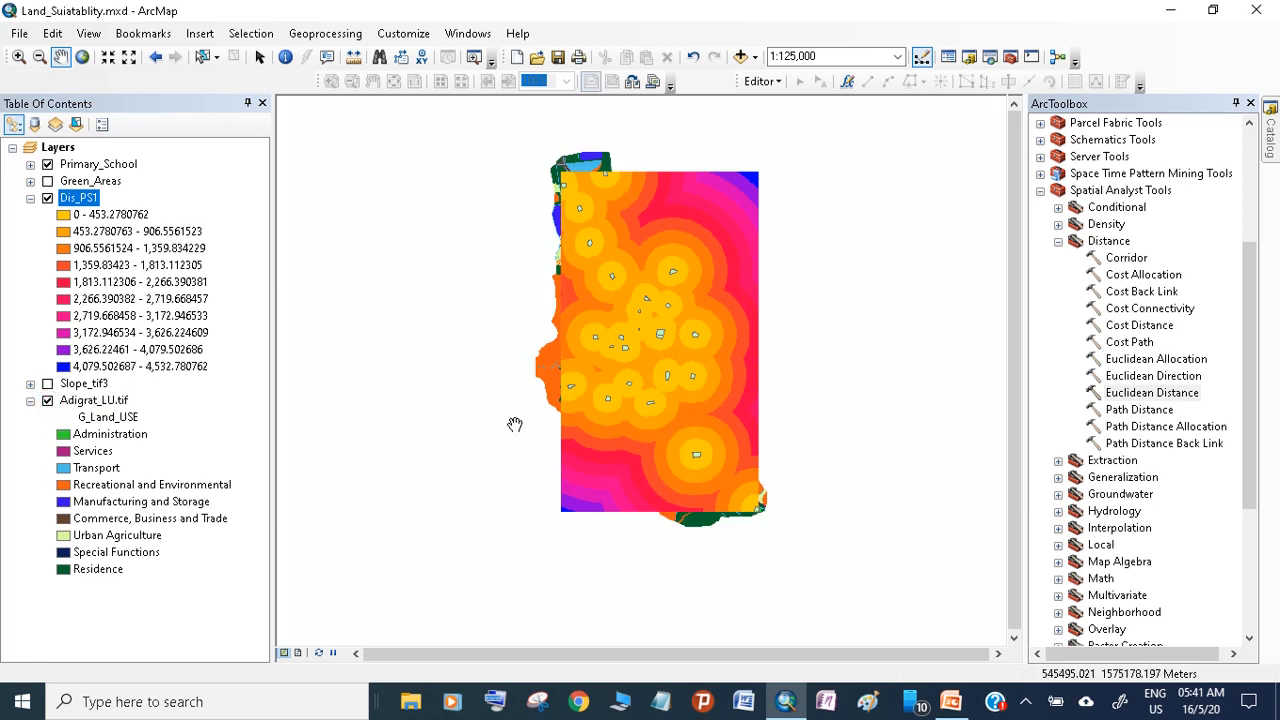
right_click(83, 199)
click(100, 226)
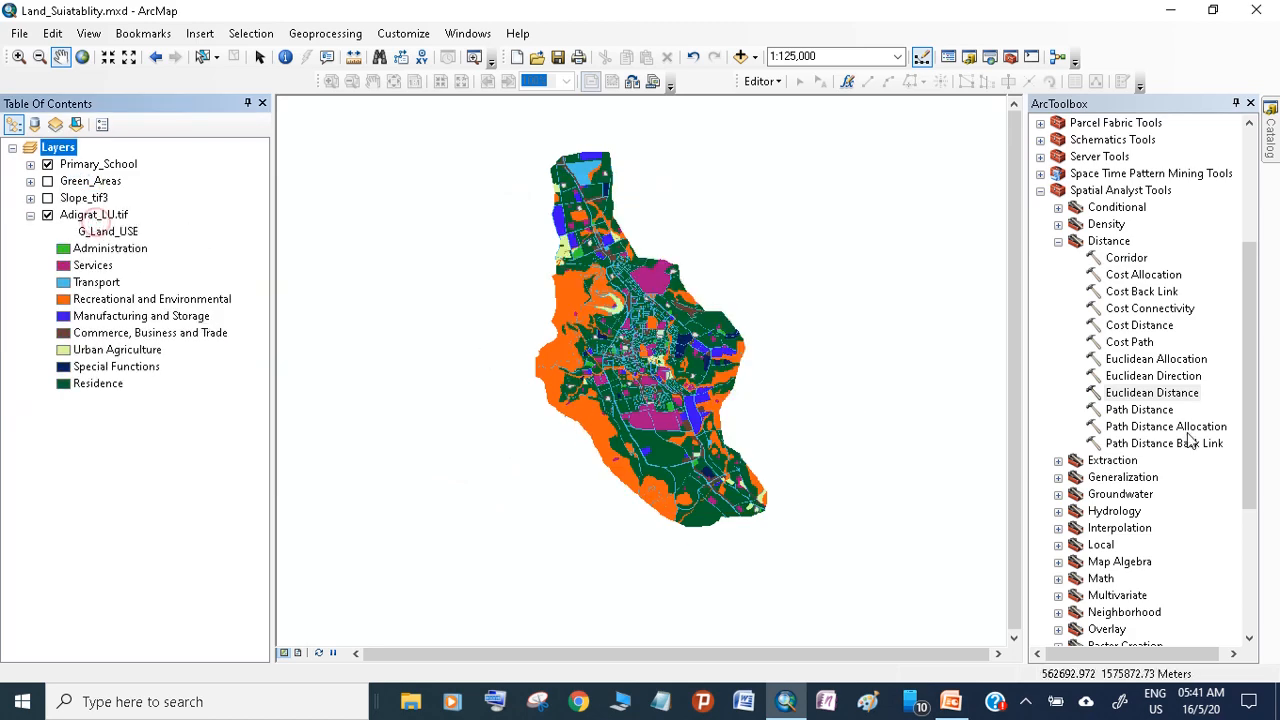
Reopen Euclidean Distance with Primary_School as the source data and an output cell size of 30
double_click(1152, 393)
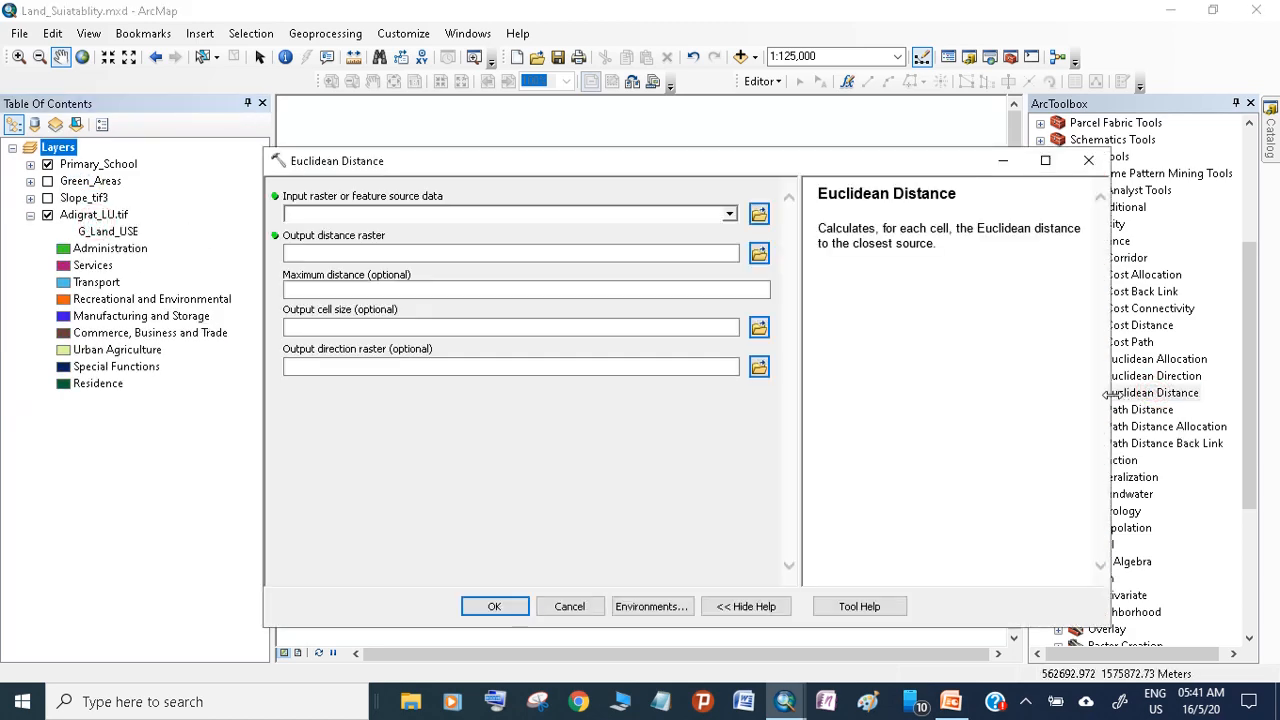
drag(558, 169, 864, 180)
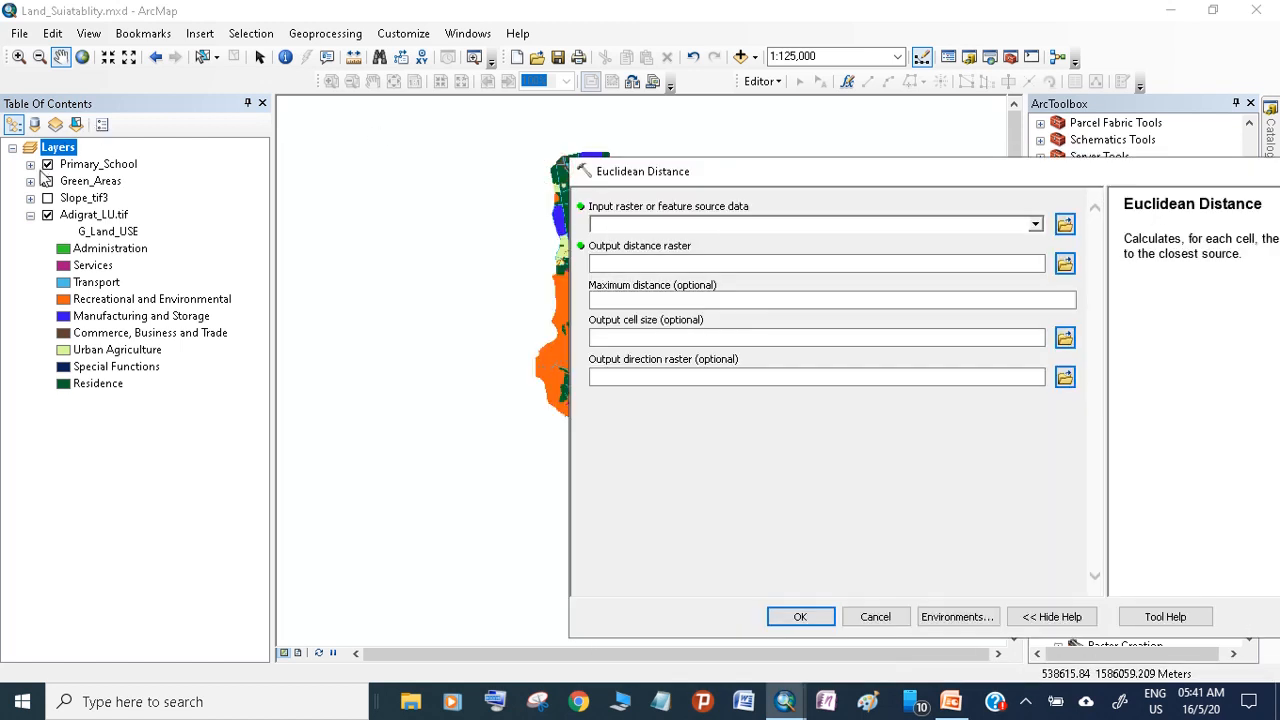
drag(98, 164, 686, 224)
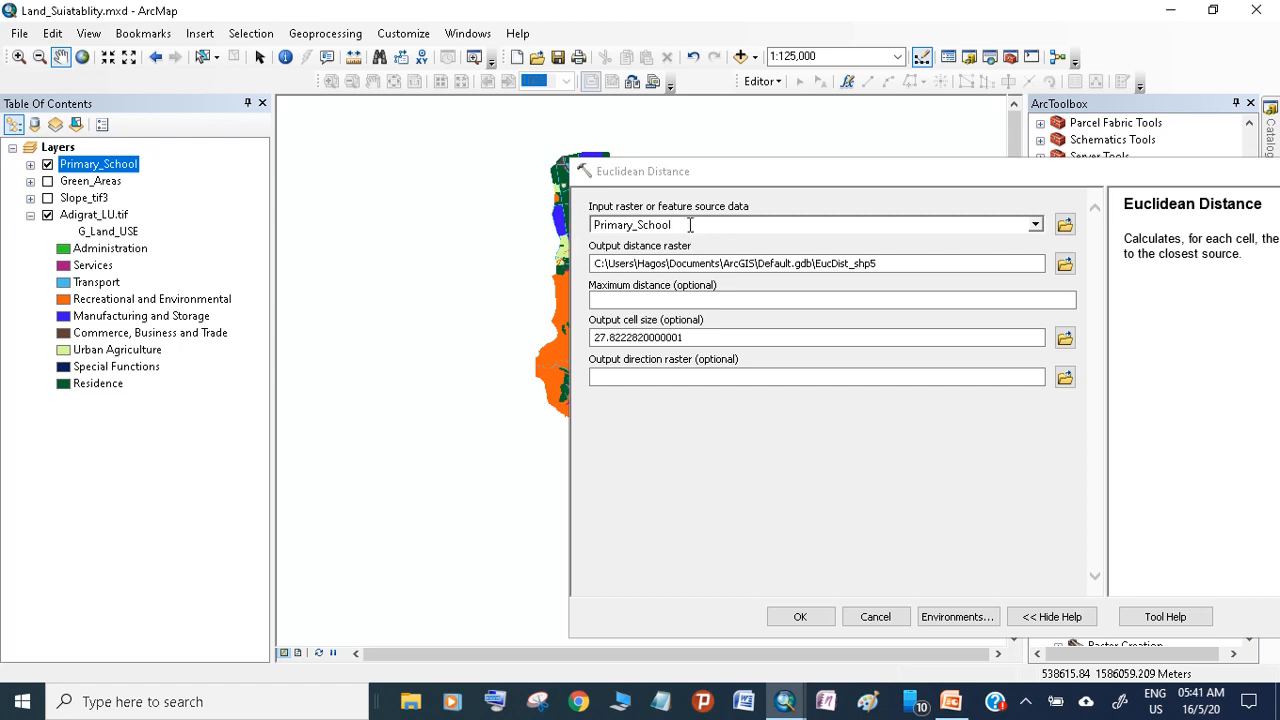
click(880, 265)
click(1096, 441)
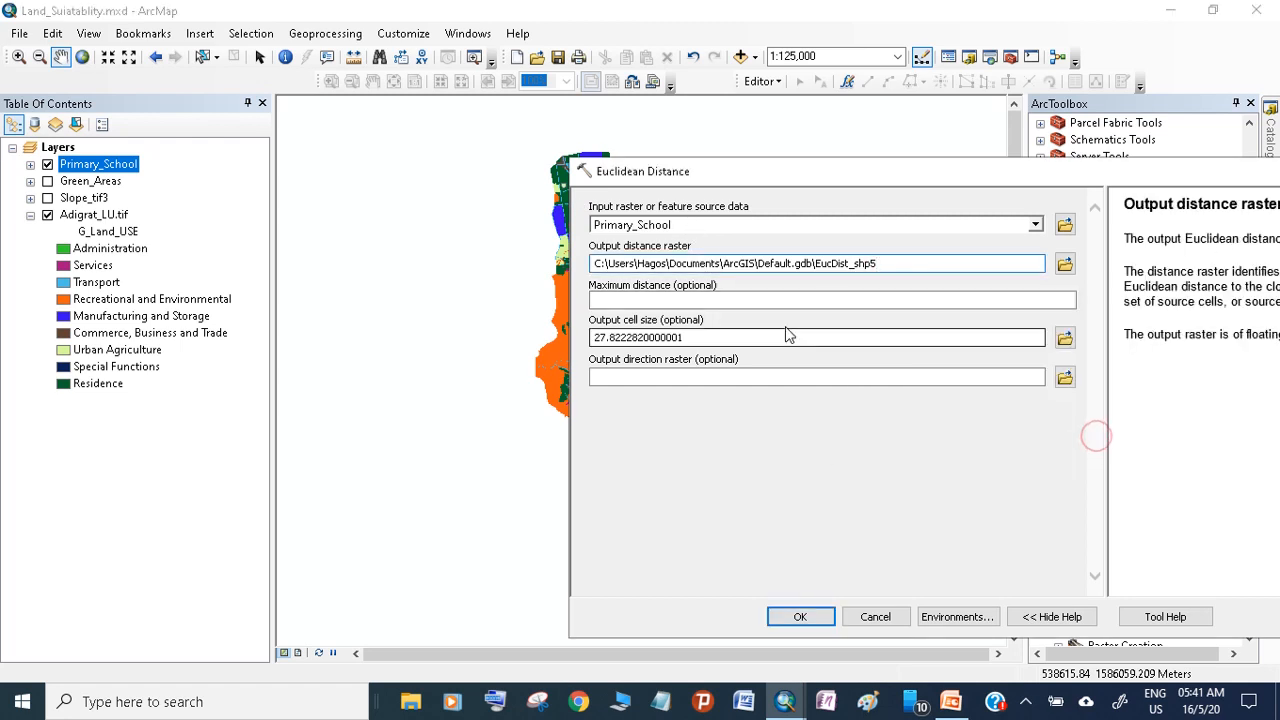
double_click(730, 337)
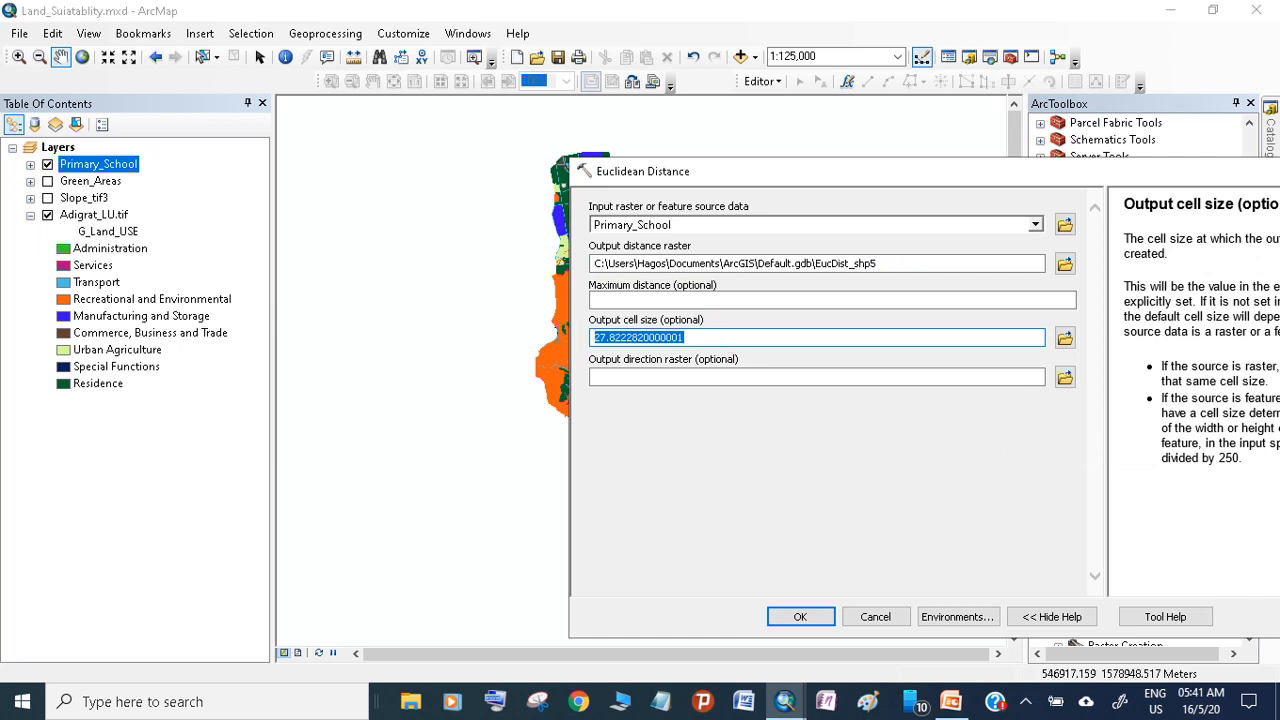
text(30)
Set the processing extent to the Adigrat_LU.tif layer and the snap raster to Adigrat_LU.tif, and run the Euclidean Distance calculation
click(958, 616)
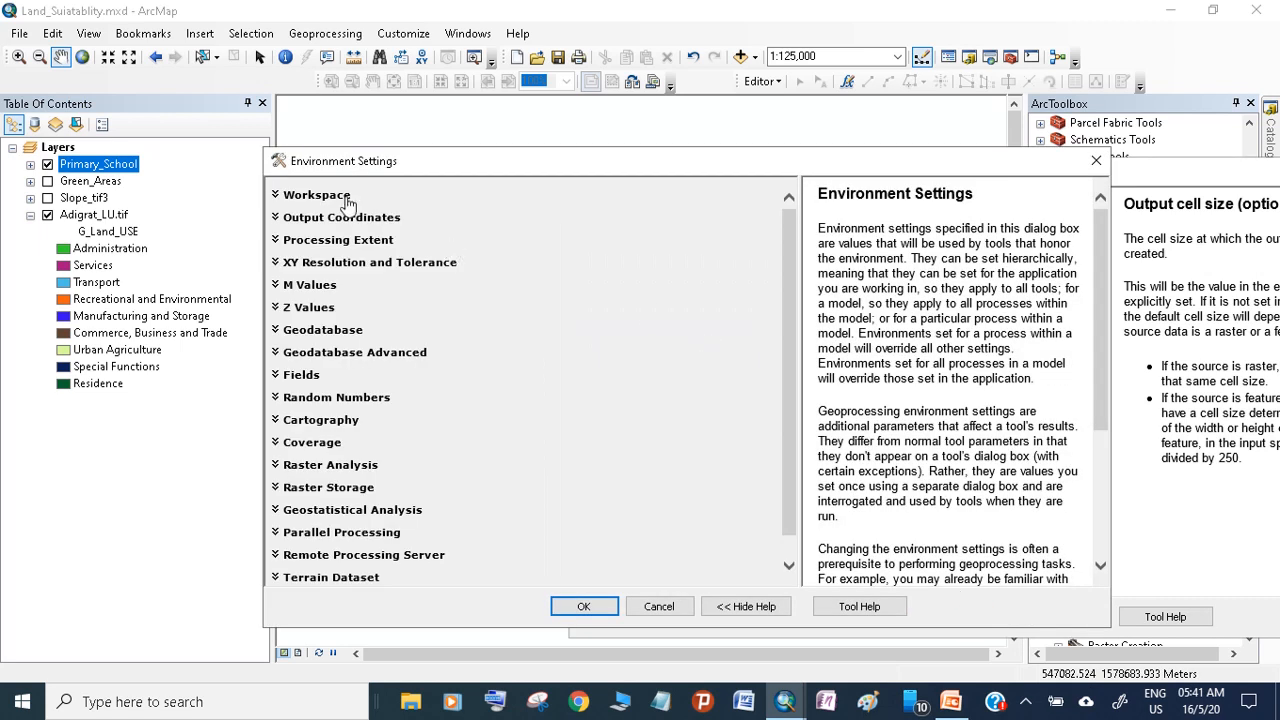
click(337, 244)
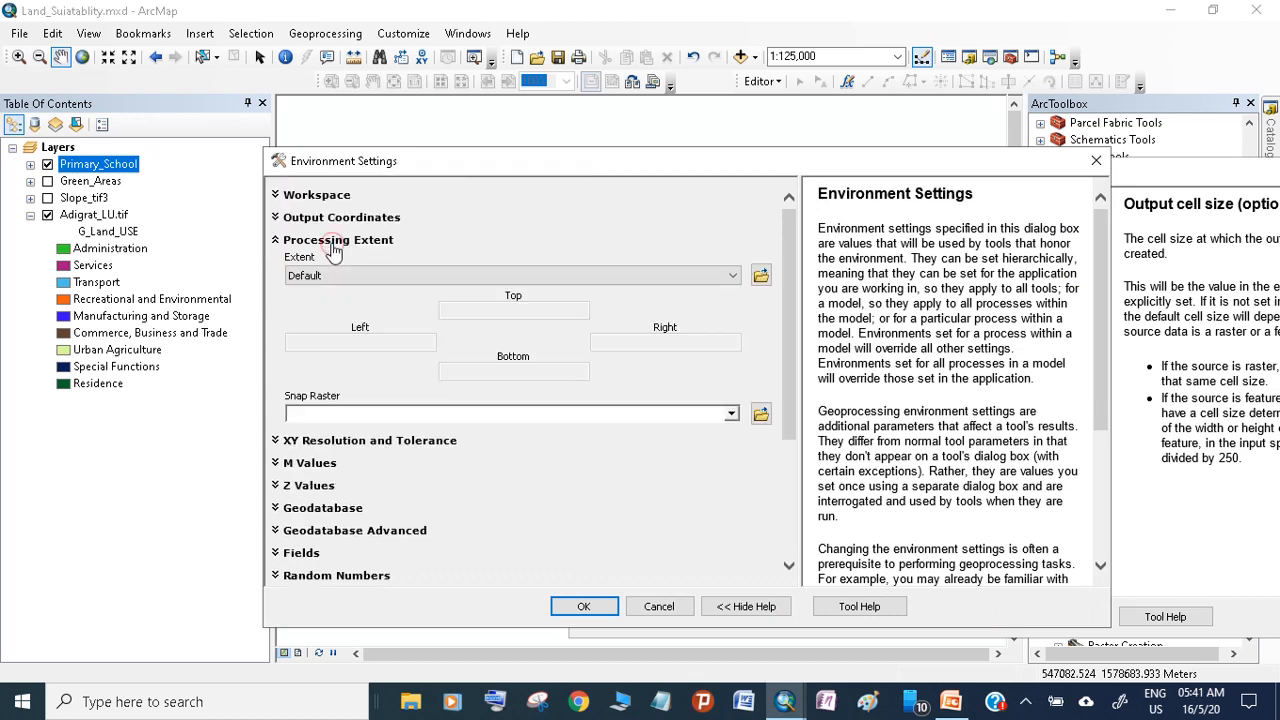
click(347, 275)
click(754, 384)
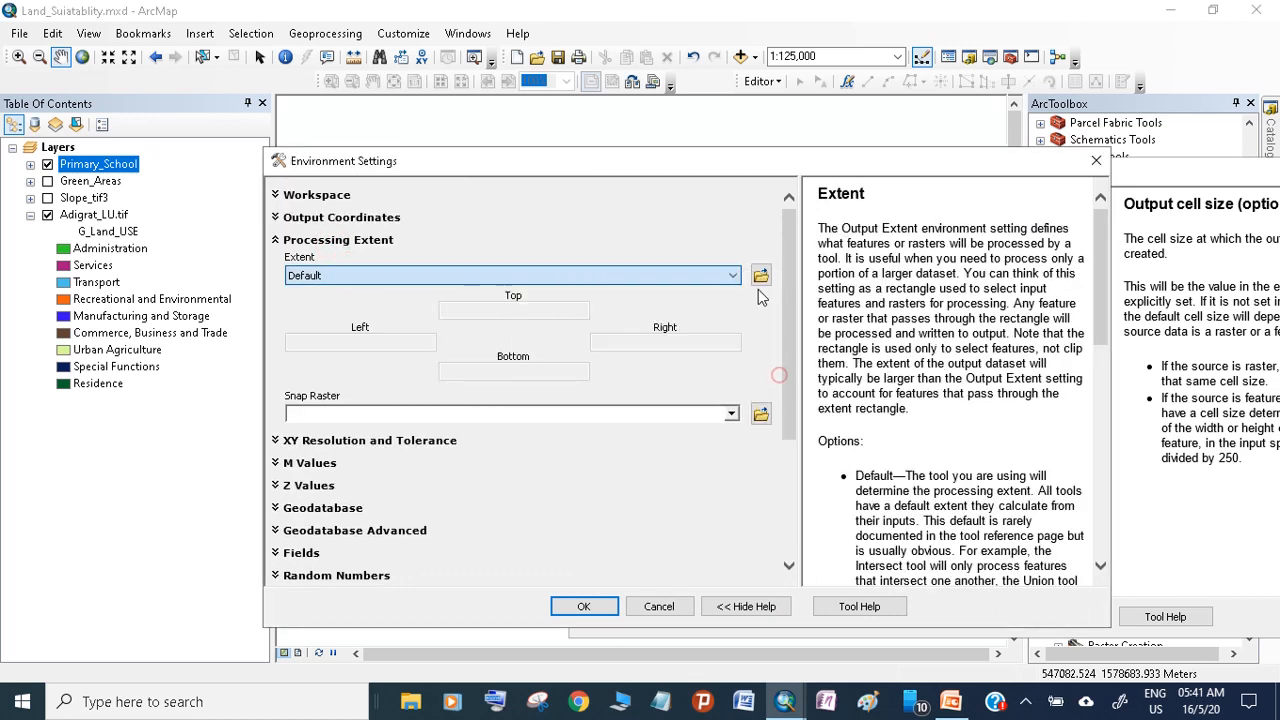
click(735, 273)
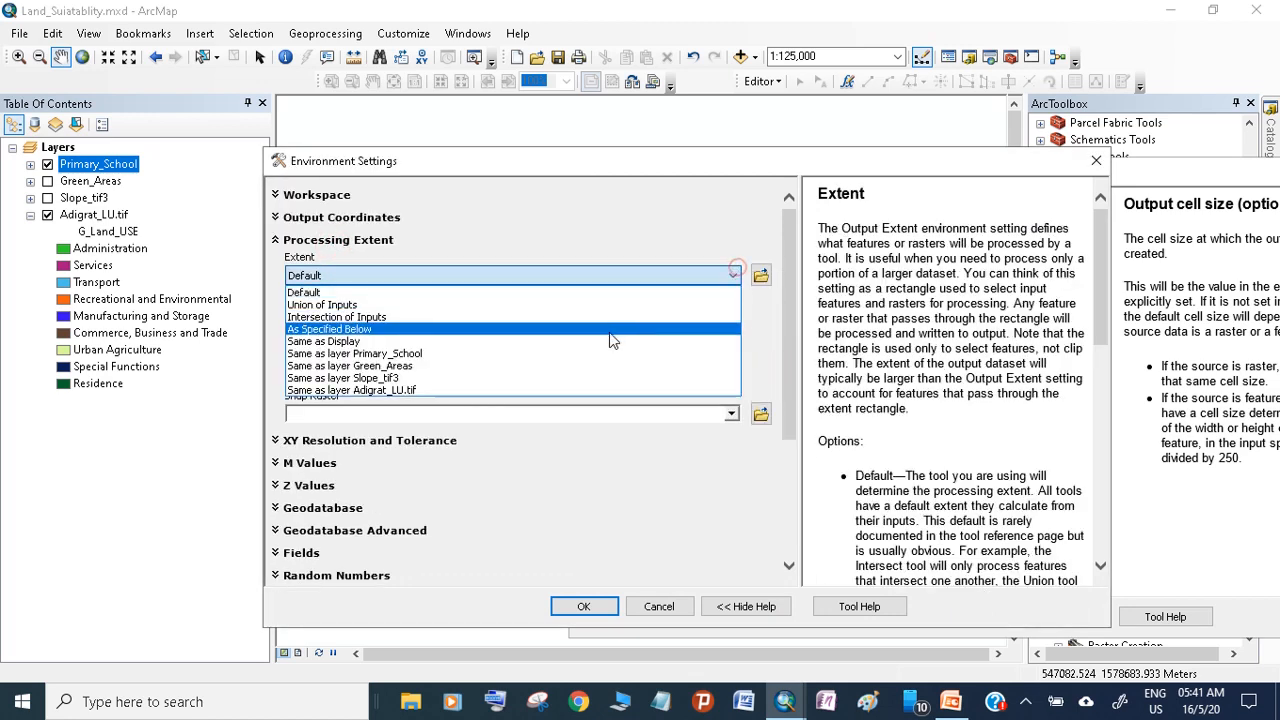
click(561, 390)
click(560, 390)
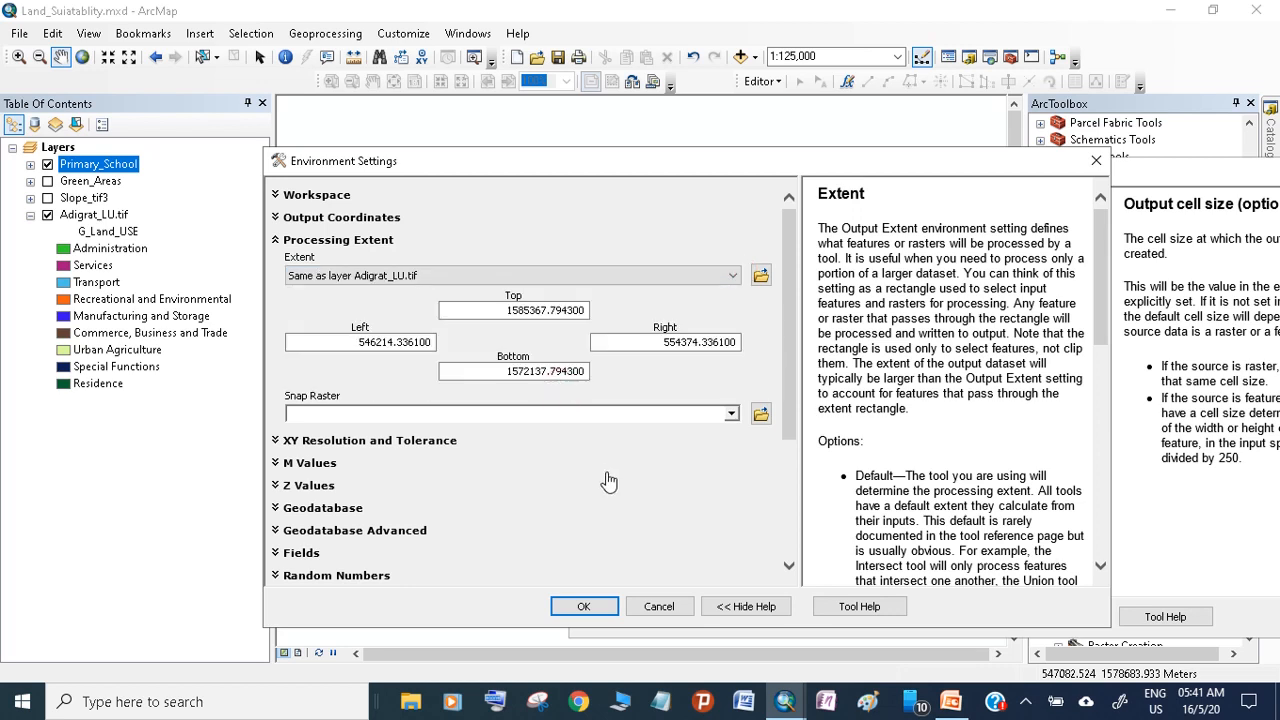
click(731, 414)
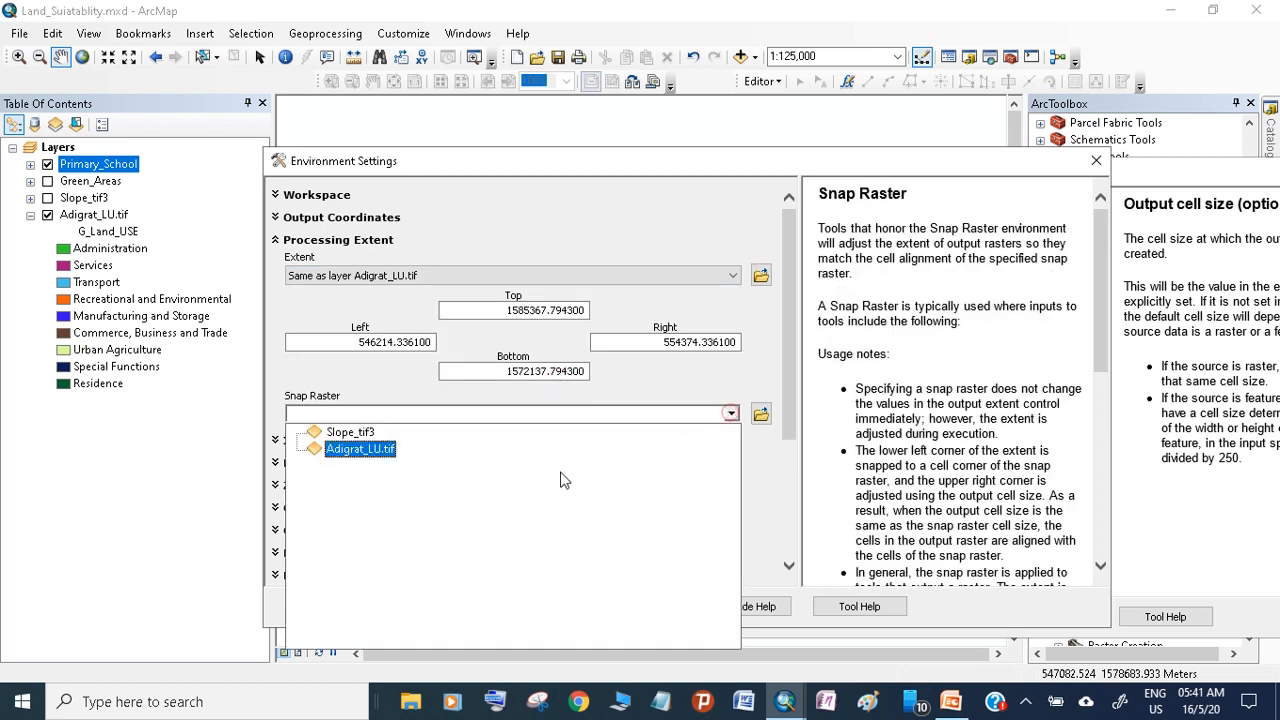
click(362, 452)
click(563, 603)
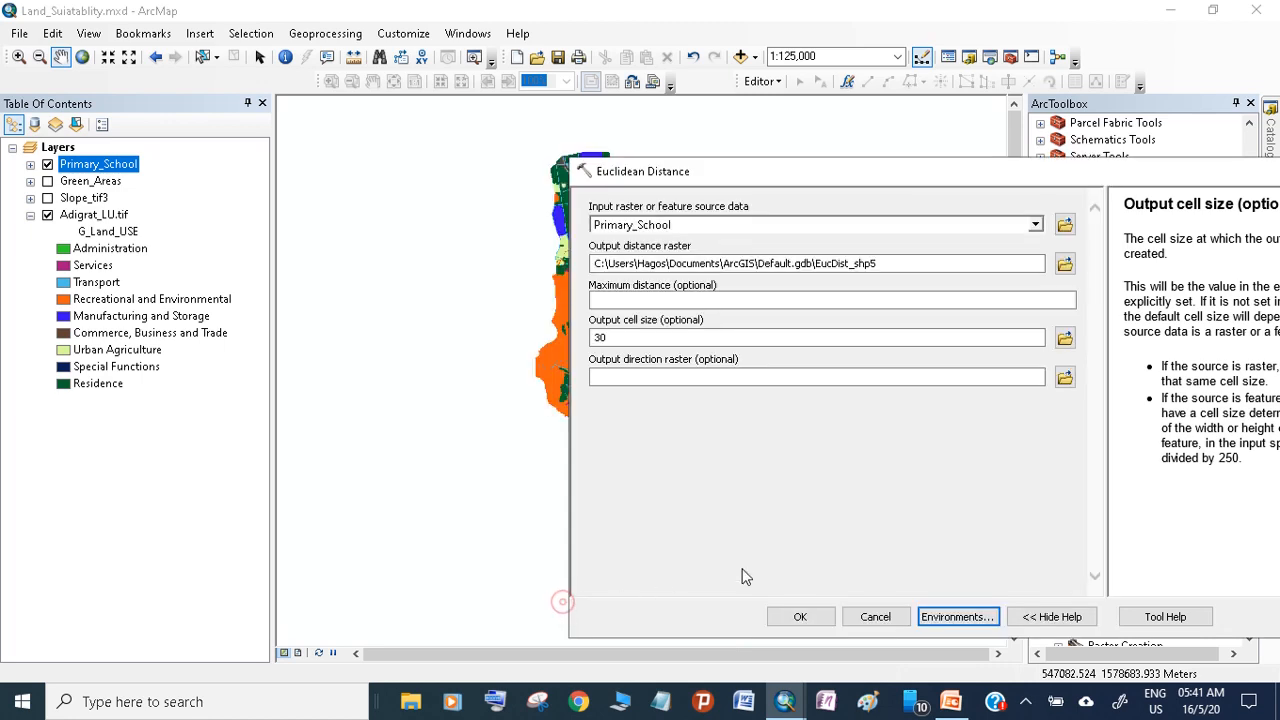
click(801, 617)
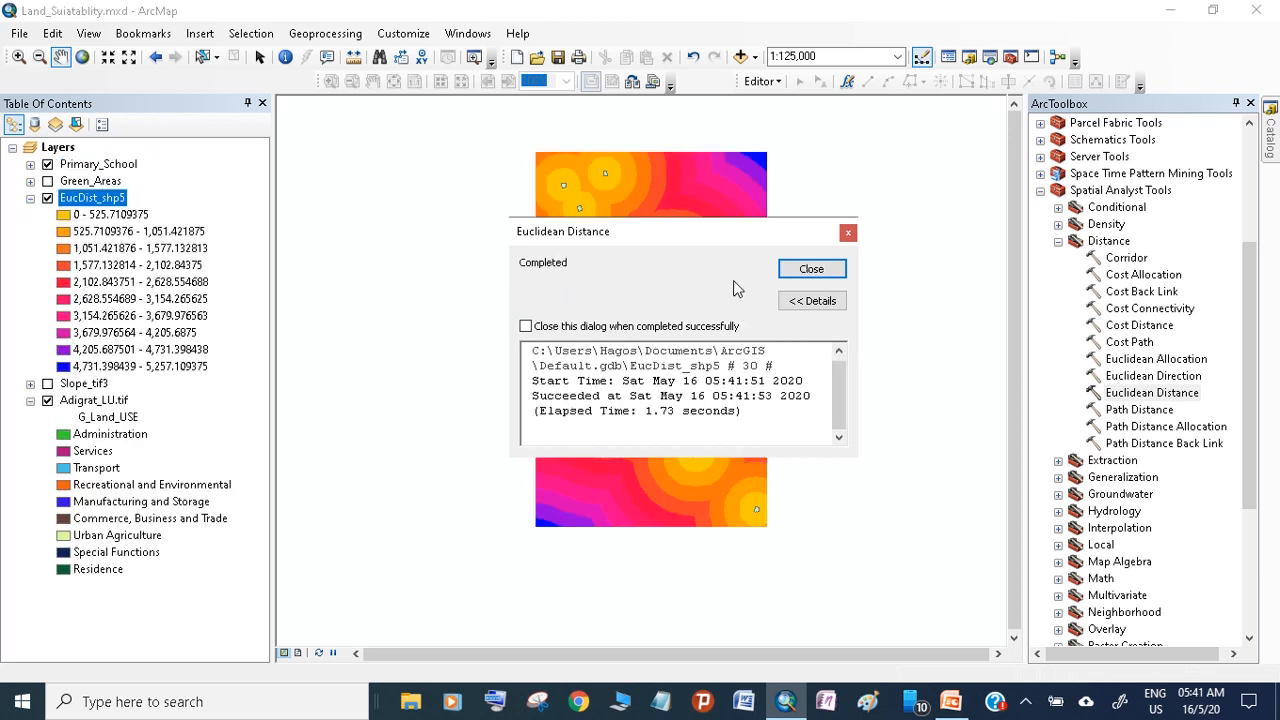
click(810, 268)
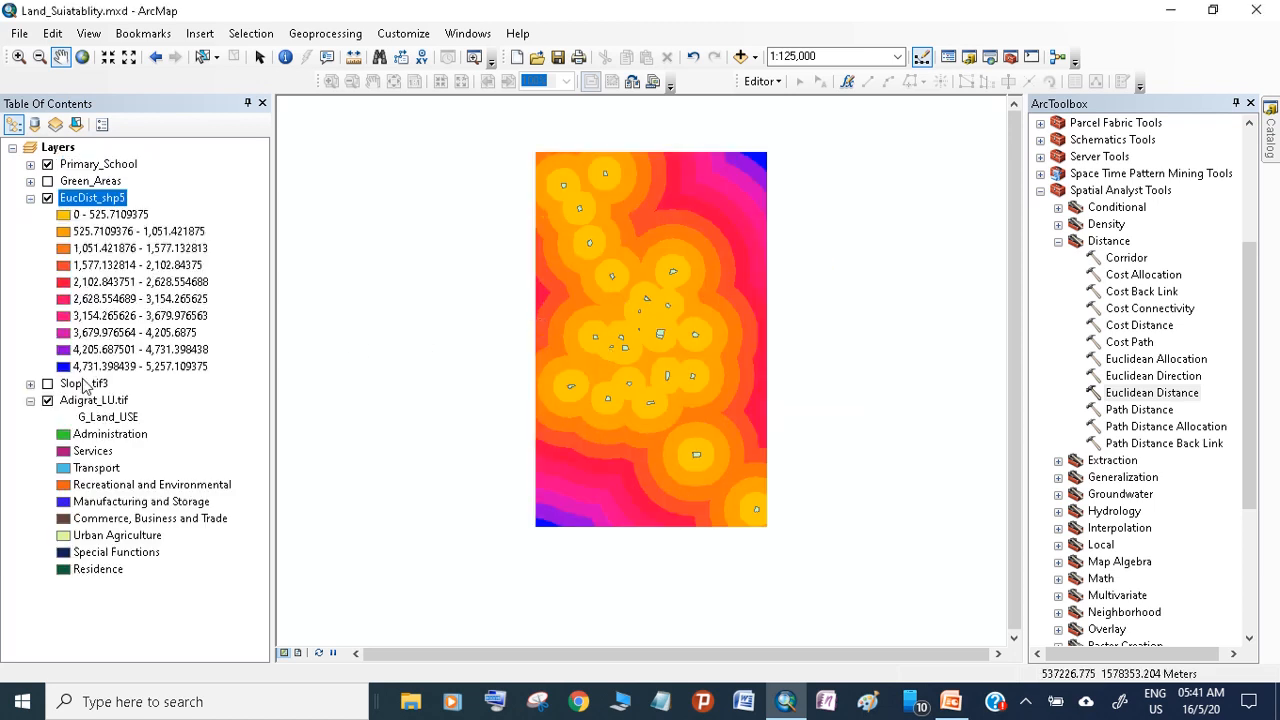
Rename the new distance layer as Dis_PS, and hide both it and the Primary_School layer
click(75, 198)
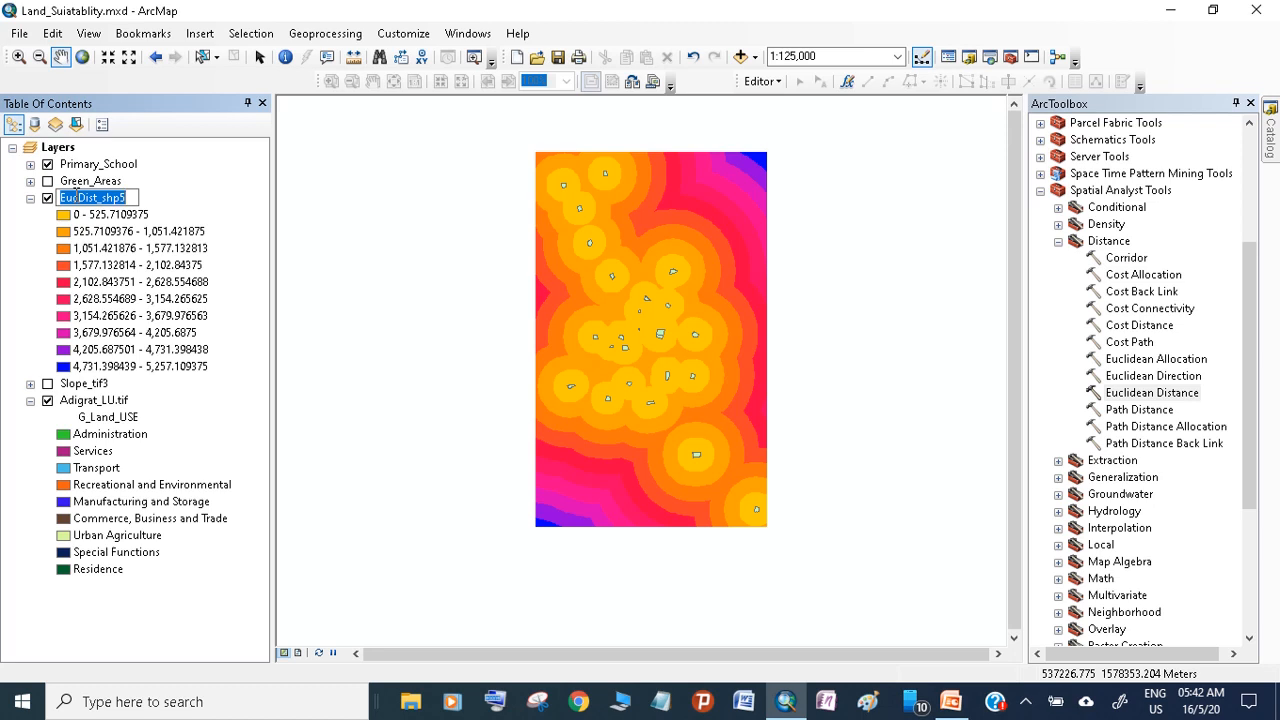
text(Dis_PS)
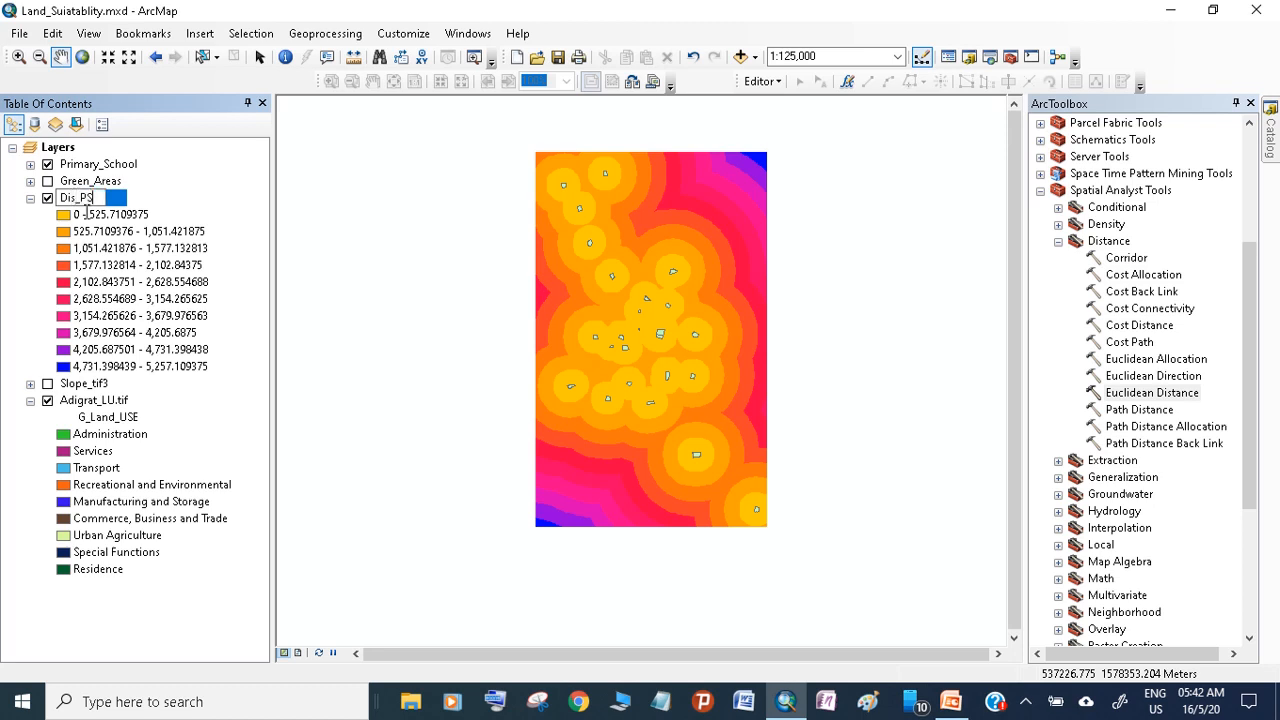
click(206, 426)
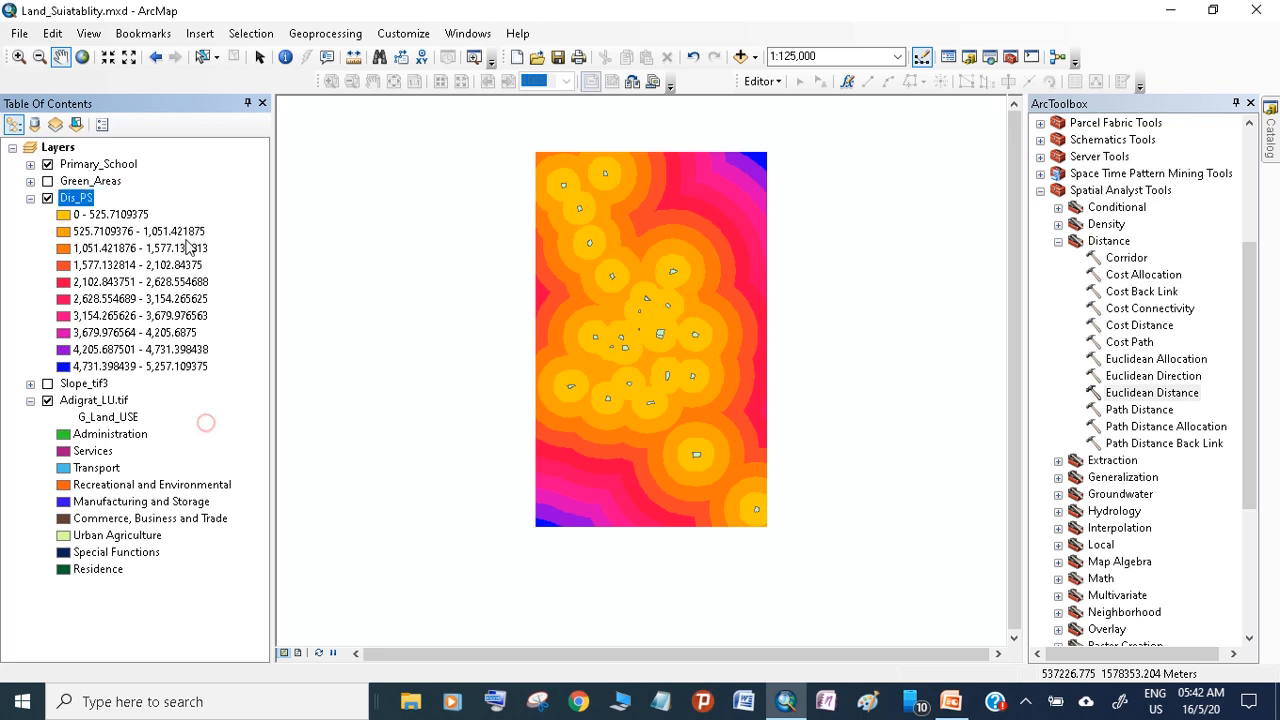
click(48, 164)
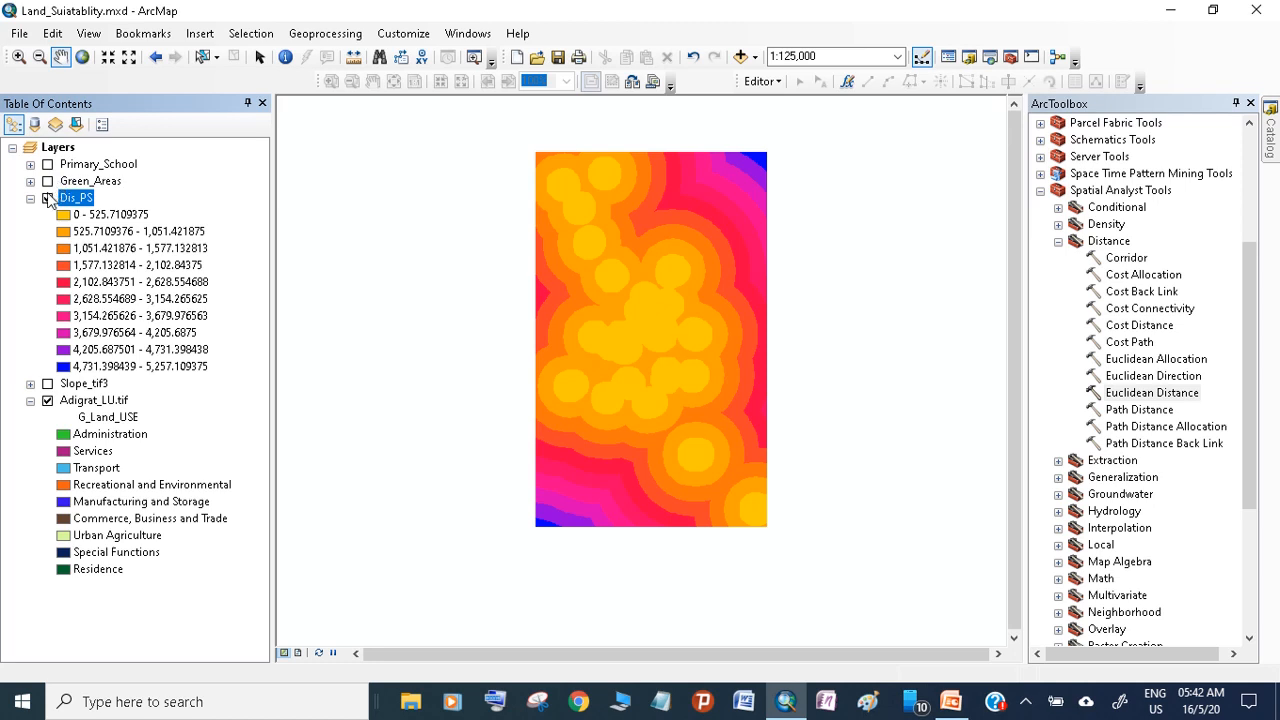
click(47, 198)
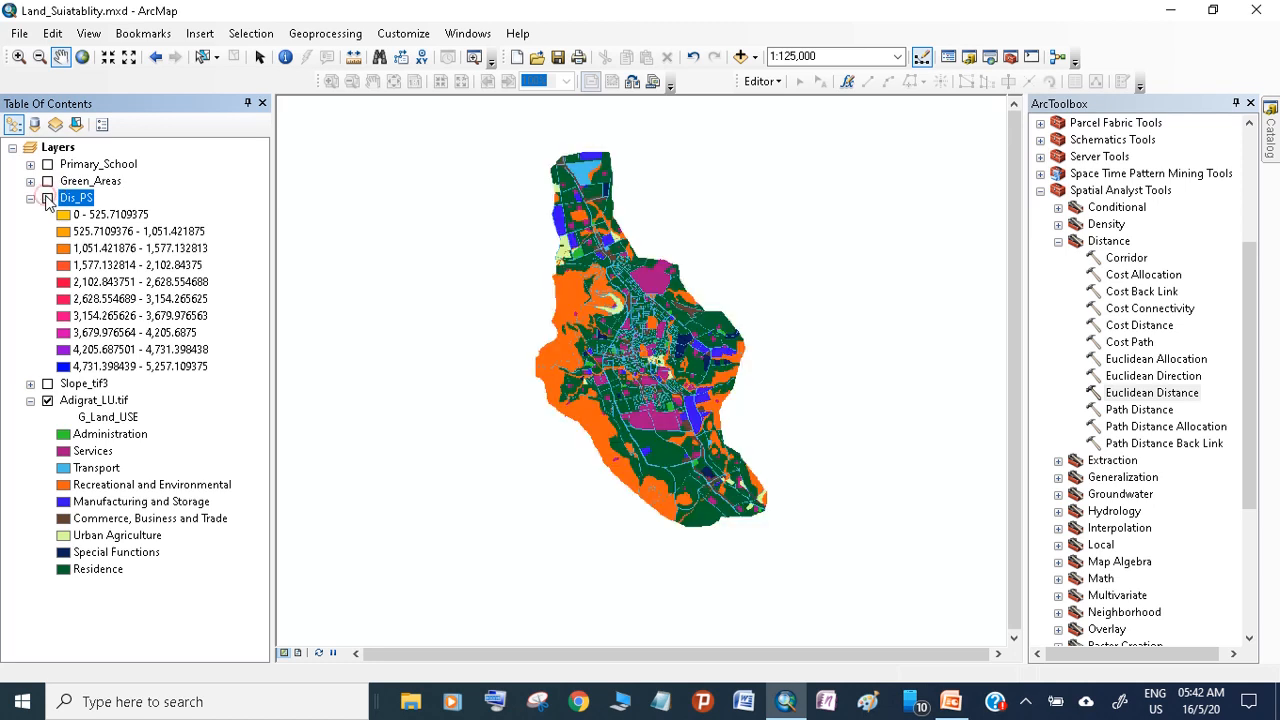
Set up a new Euclidean Distance calculation with Green_Areas as the source data and an output cell size of 30, and show the Green_Areas layer
double_click(1148, 393)
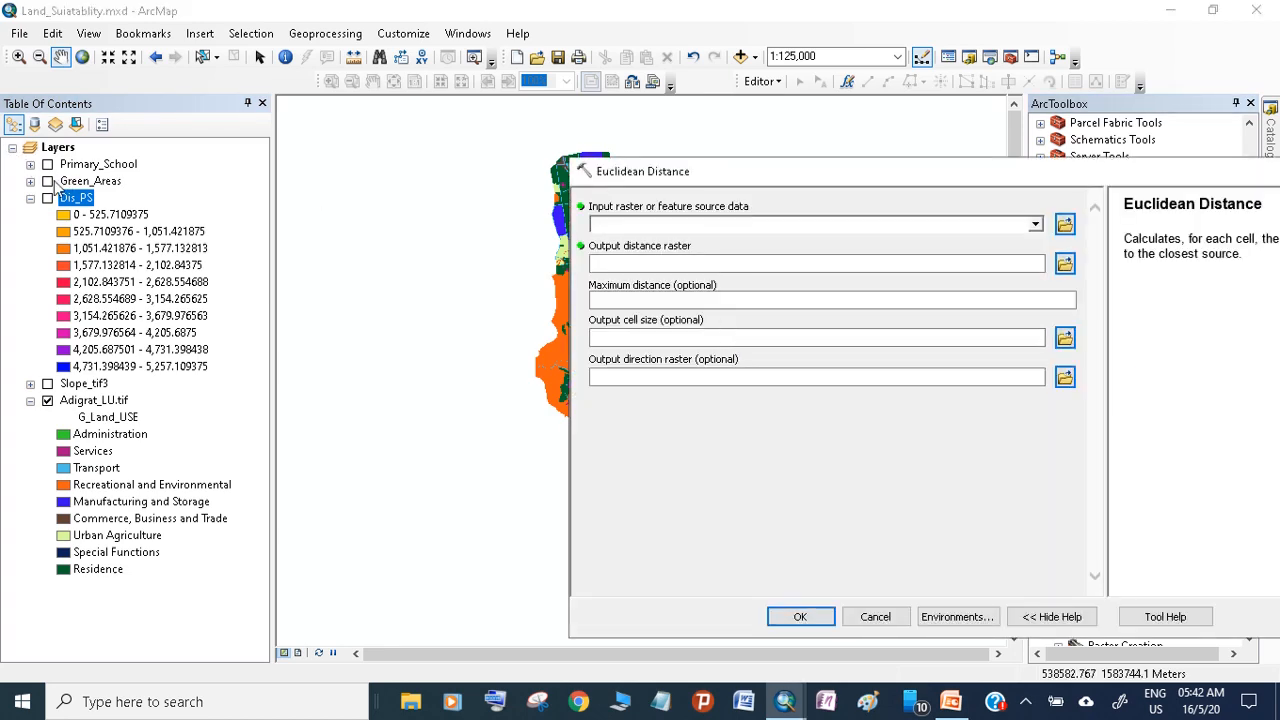
drag(90, 181, 655, 226)
click(47, 181)
click(728, 338)
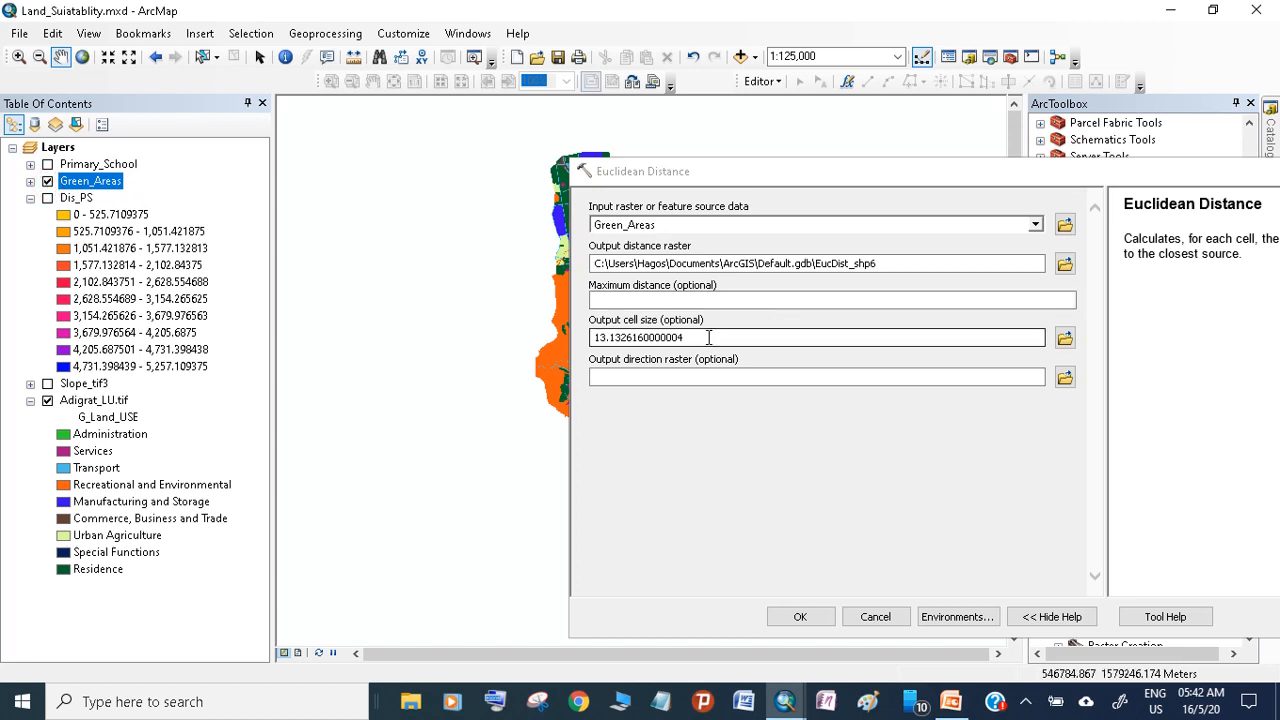
click(1085, 442)
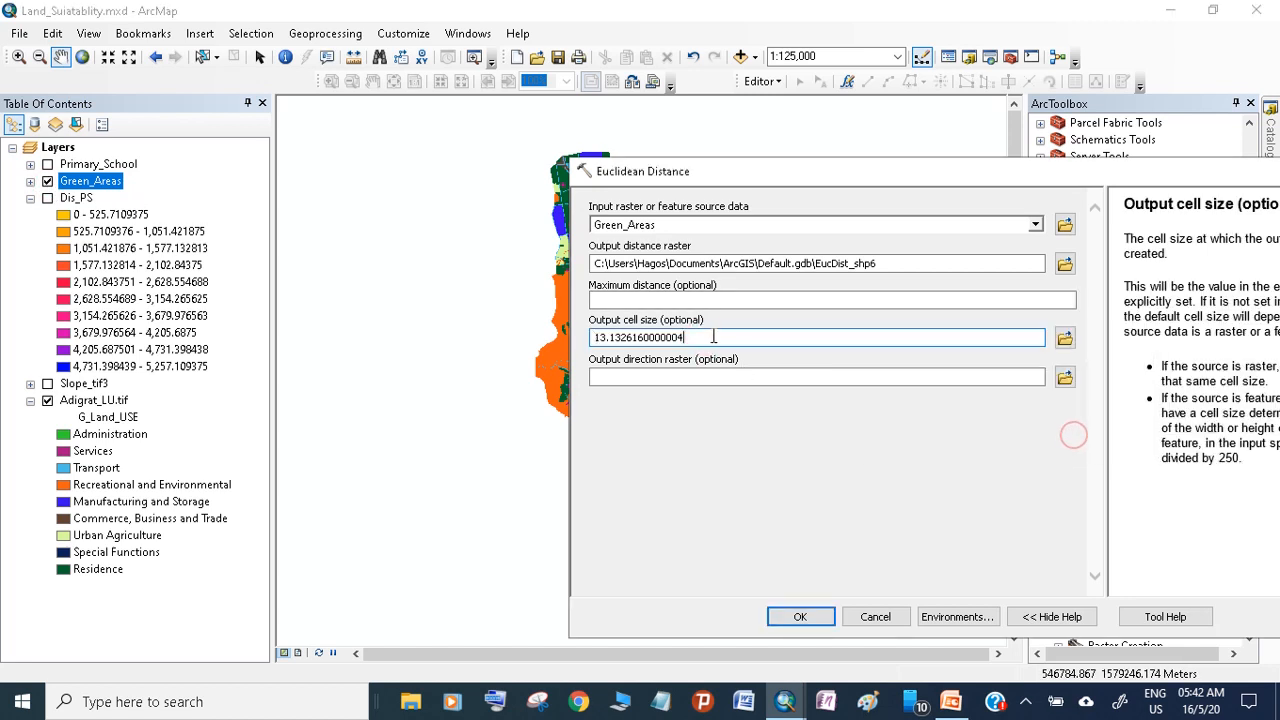
drag(686, 338, 592, 338)
text(30)
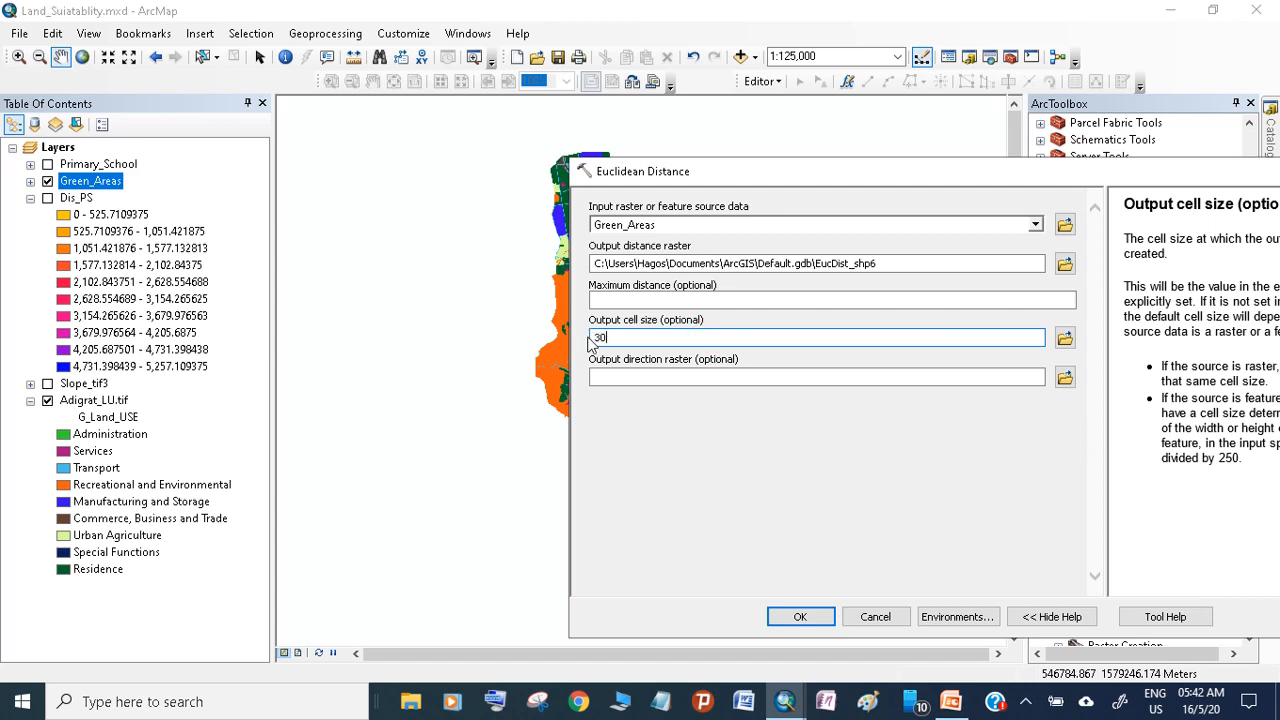
Set the processing extent to the Adigrat_LU.tif layer and the snap raster to Adigrat_LU.tif, and run the Green_Areas distance calculation
click(970, 614)
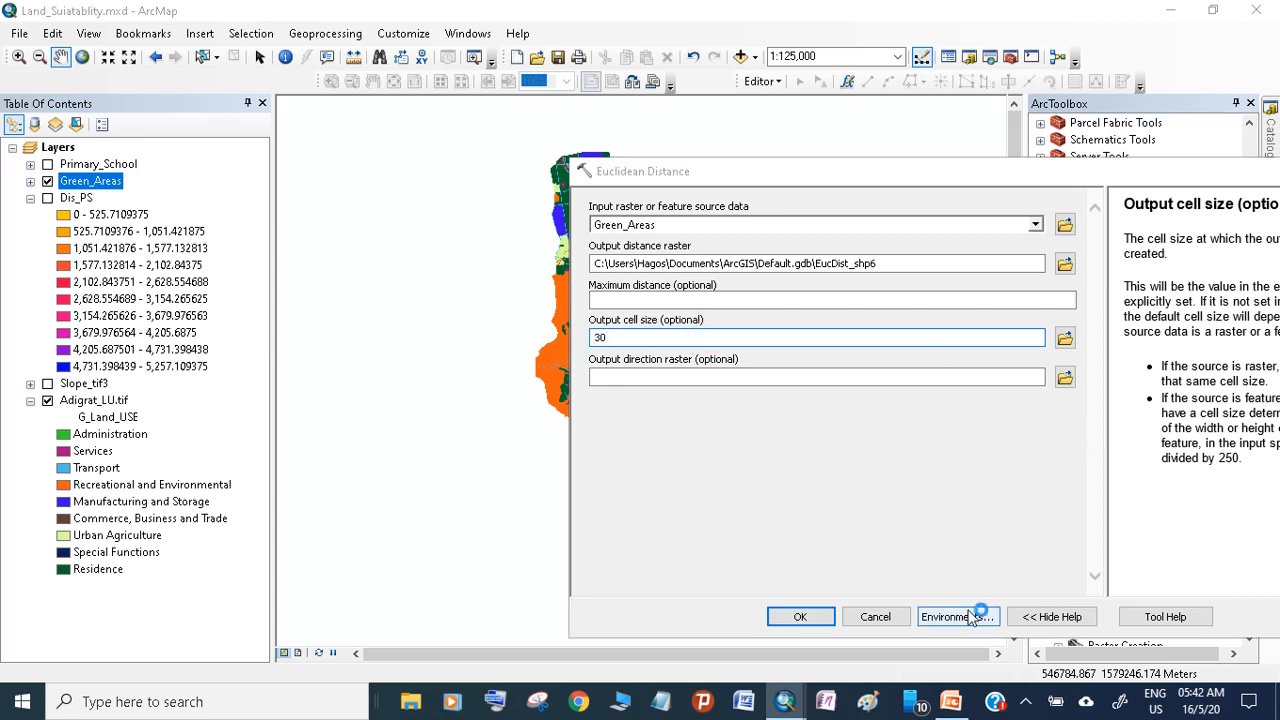
click(614, 248)
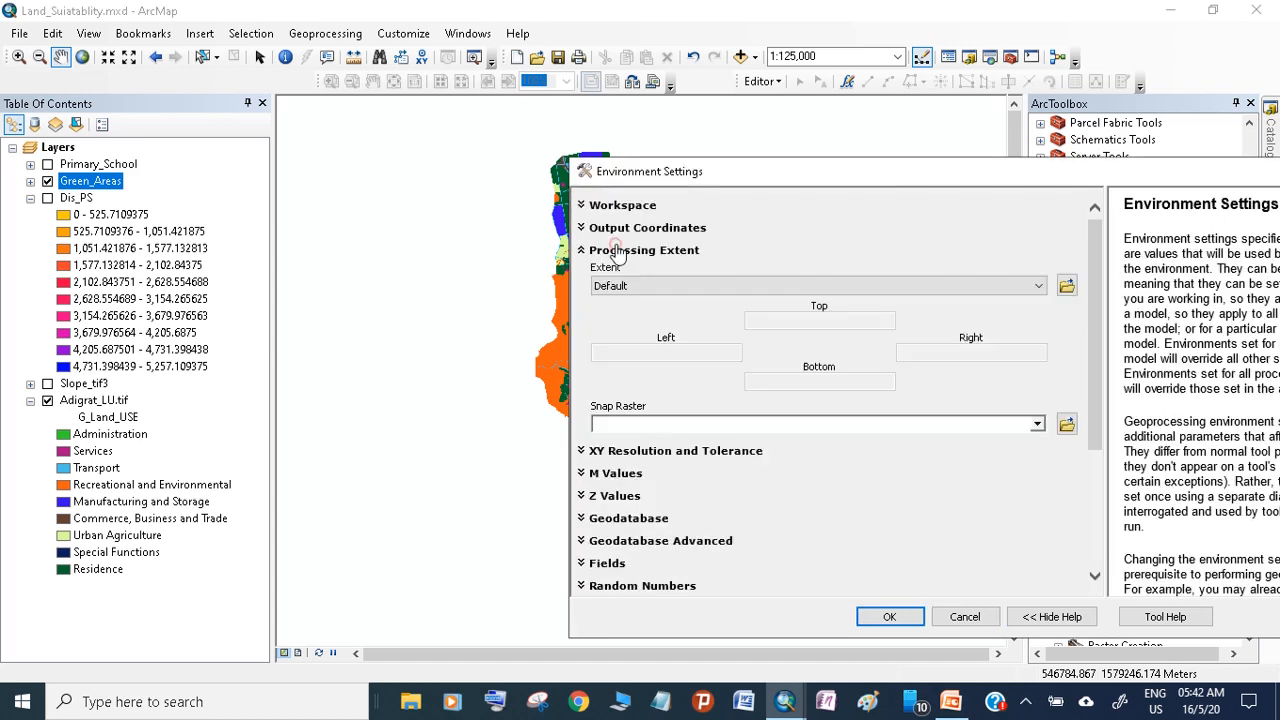
click(656, 288)
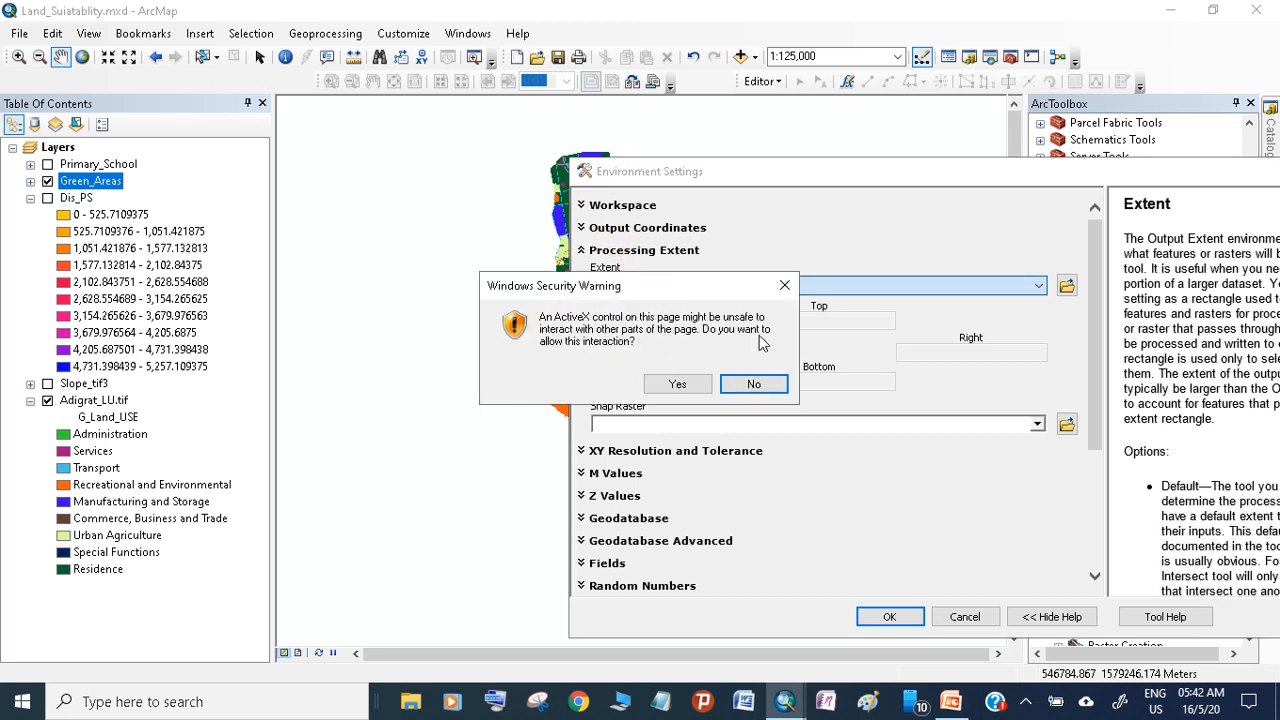
click(778, 384)
click(794, 286)
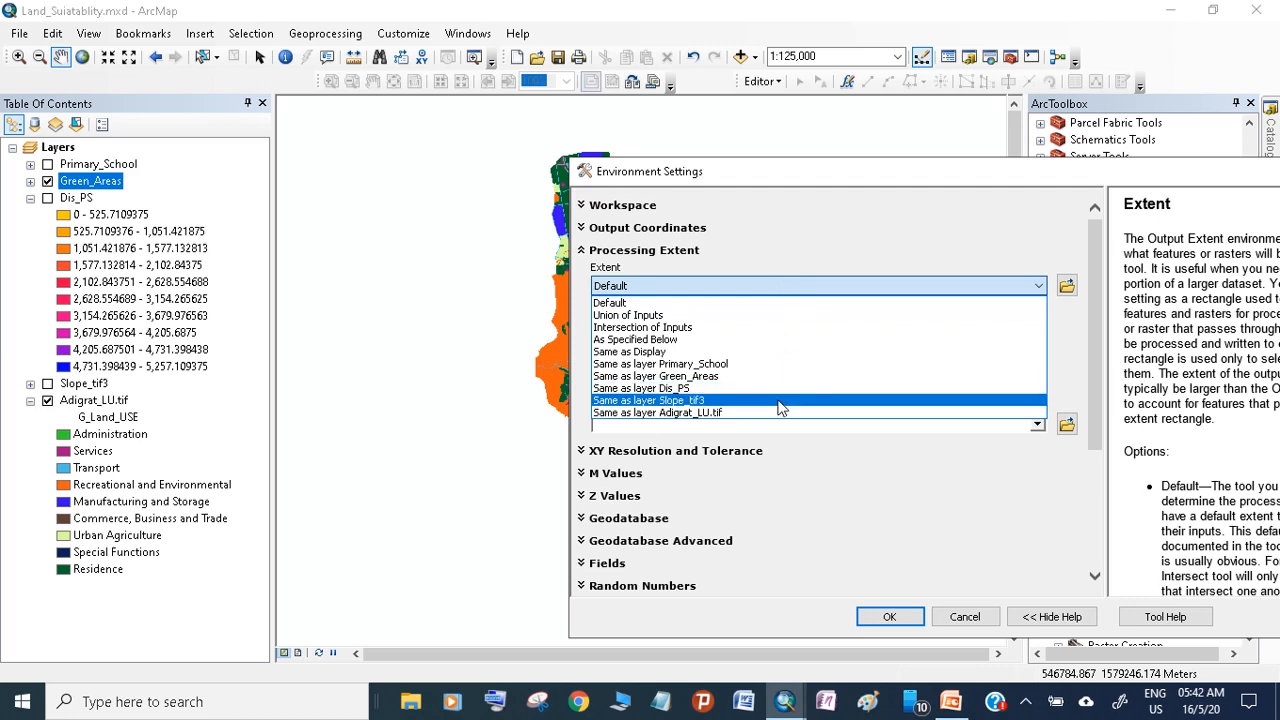
click(776, 412)
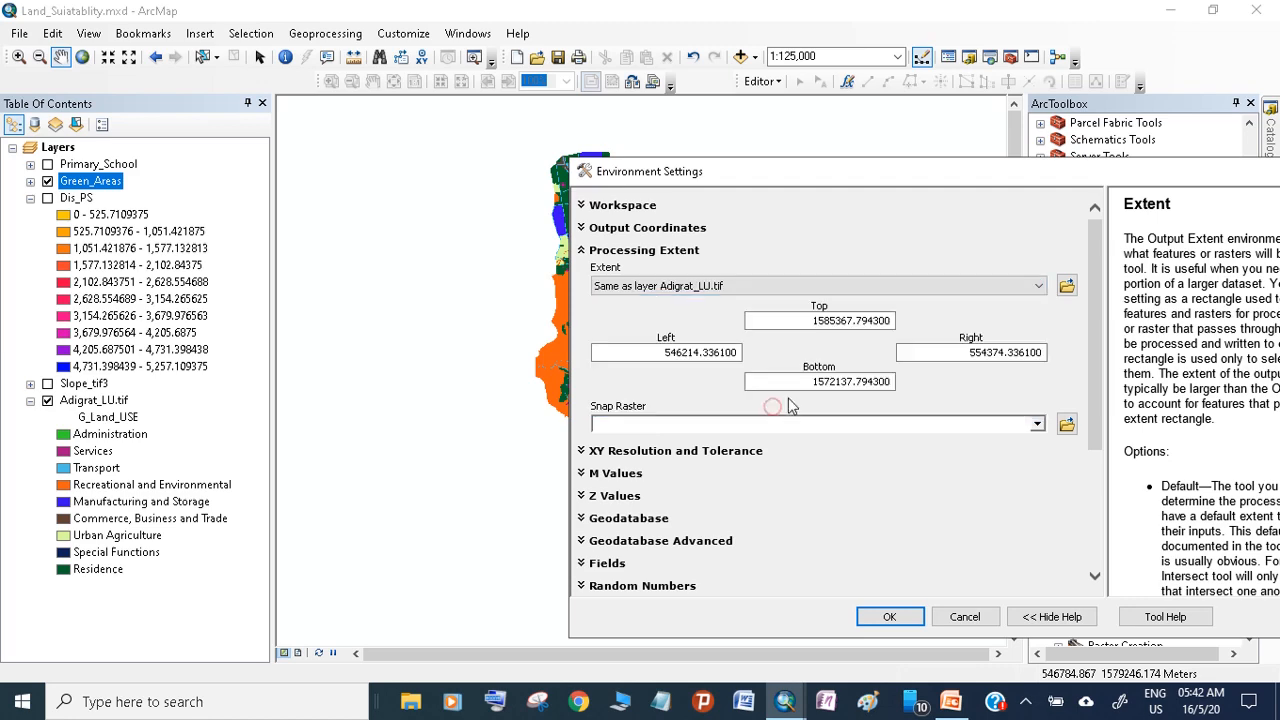
click(1036, 424)
click(668, 476)
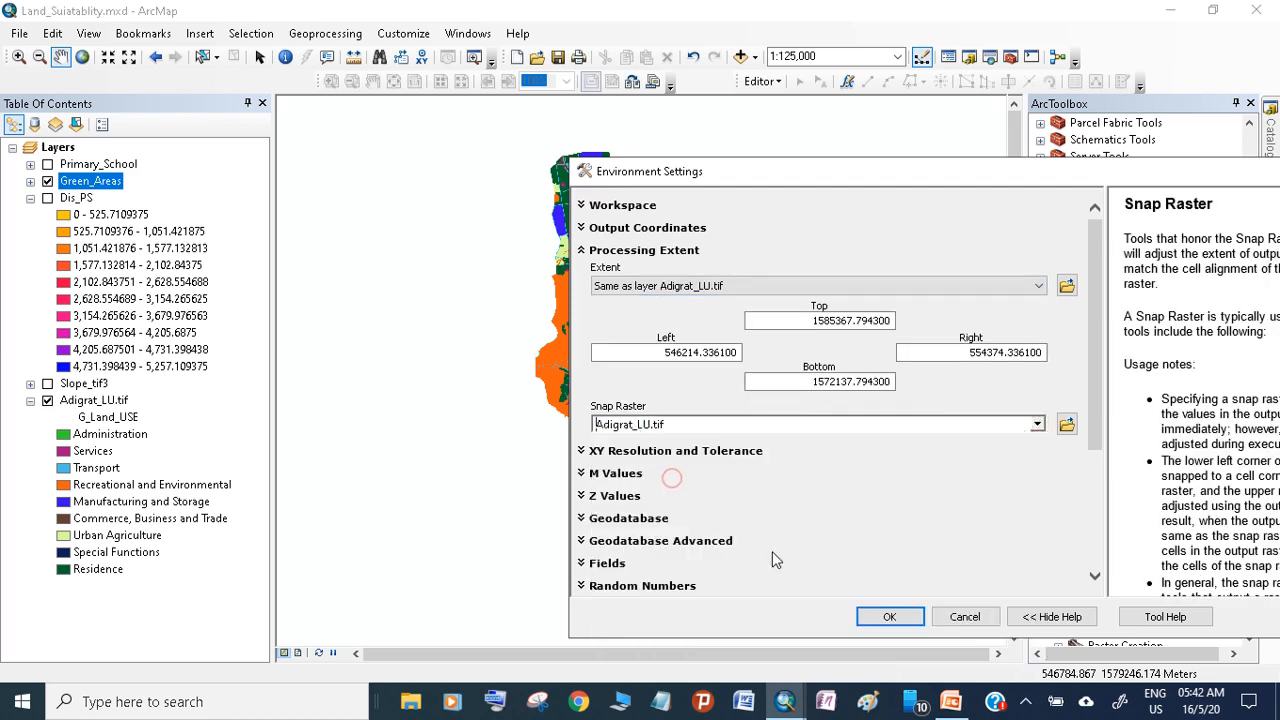
click(905, 616)
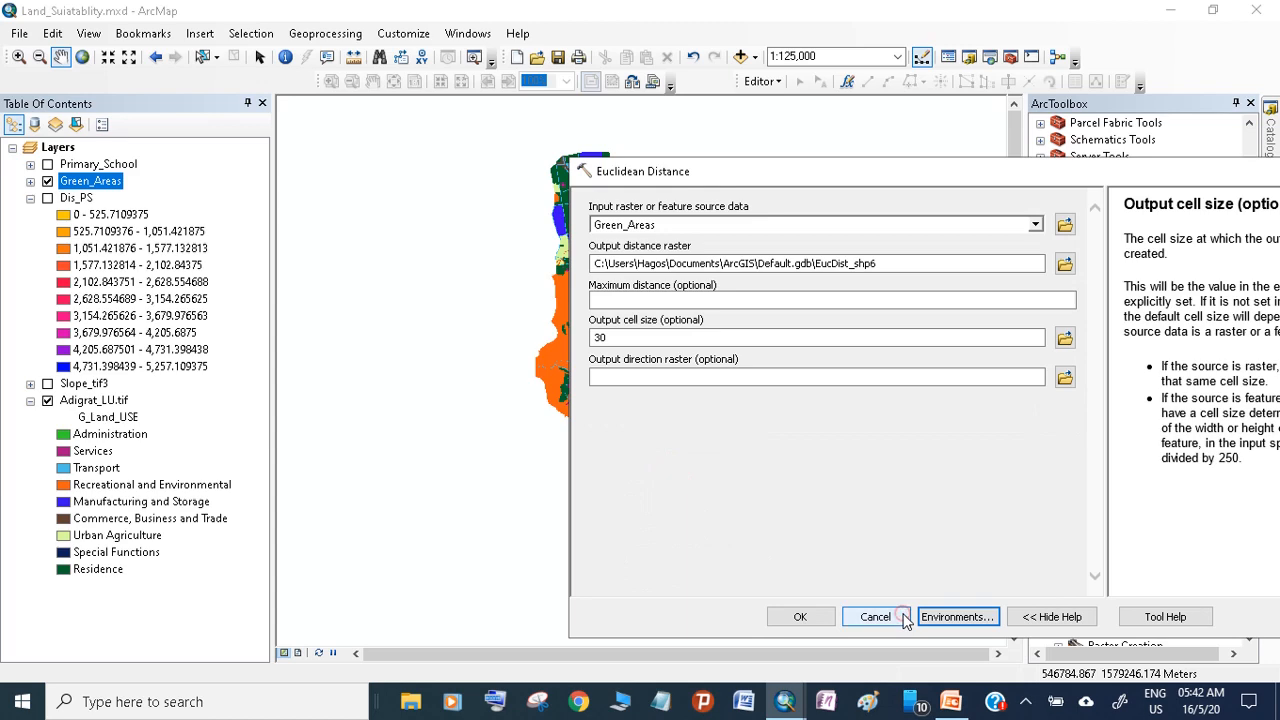
click(828, 619)
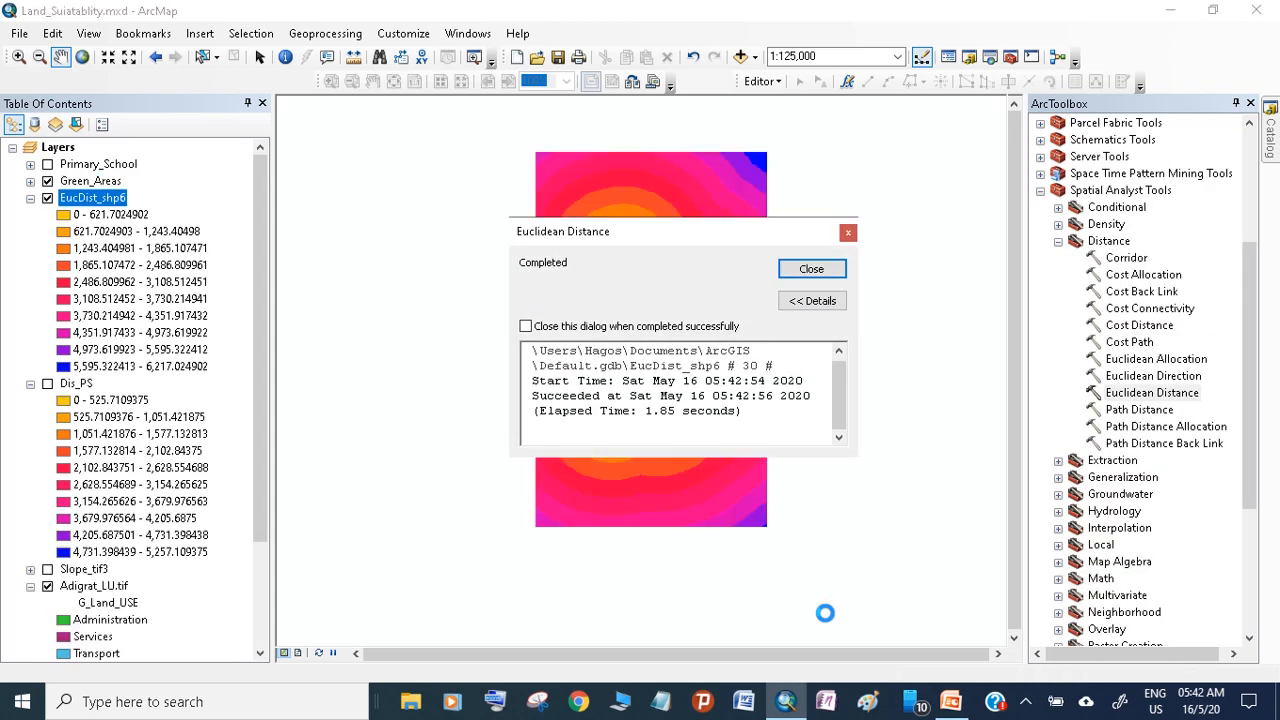
click(811, 269)
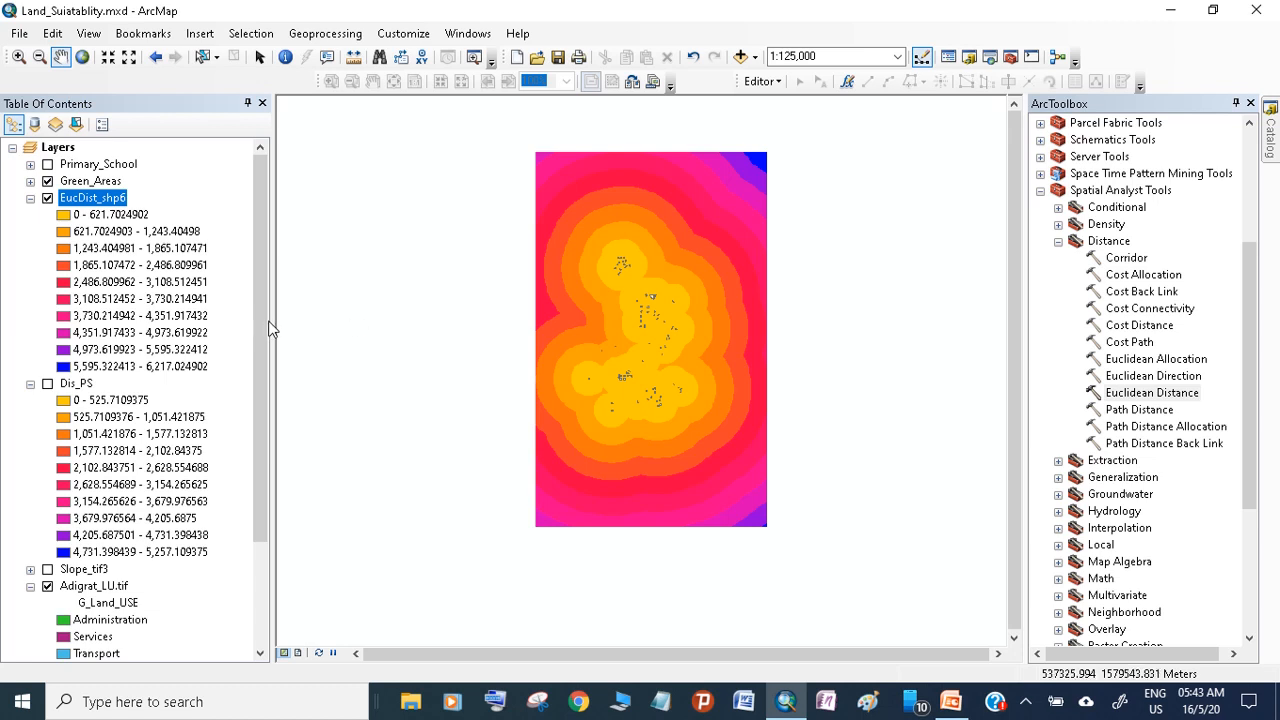
Rename the new green-area distance layer as Dis_GA
right_click(118, 200)
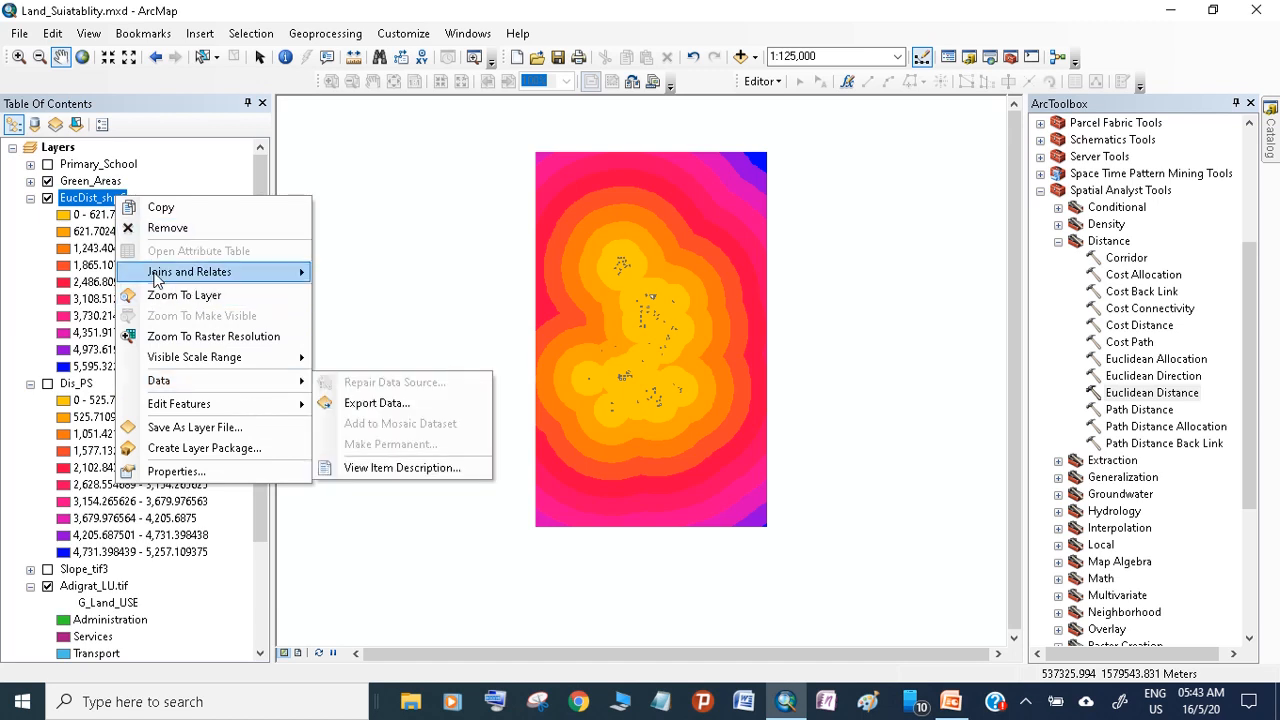
click(85, 199)
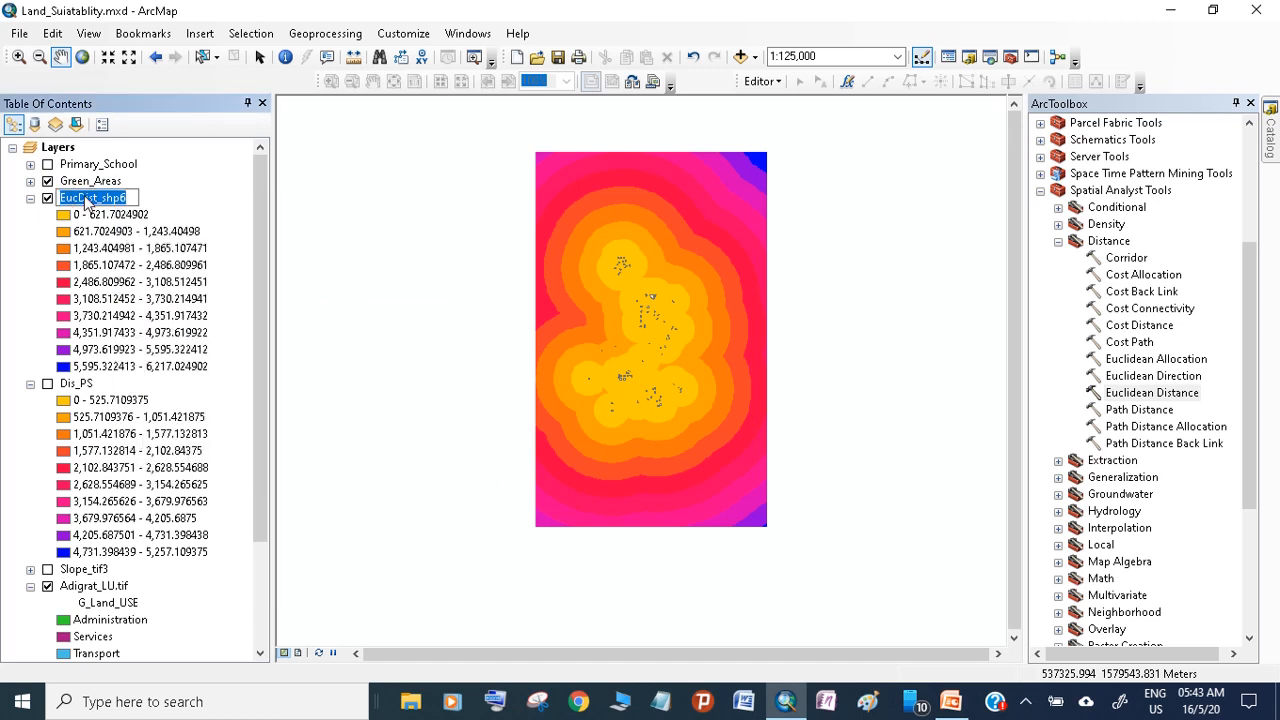
text(Dis_)
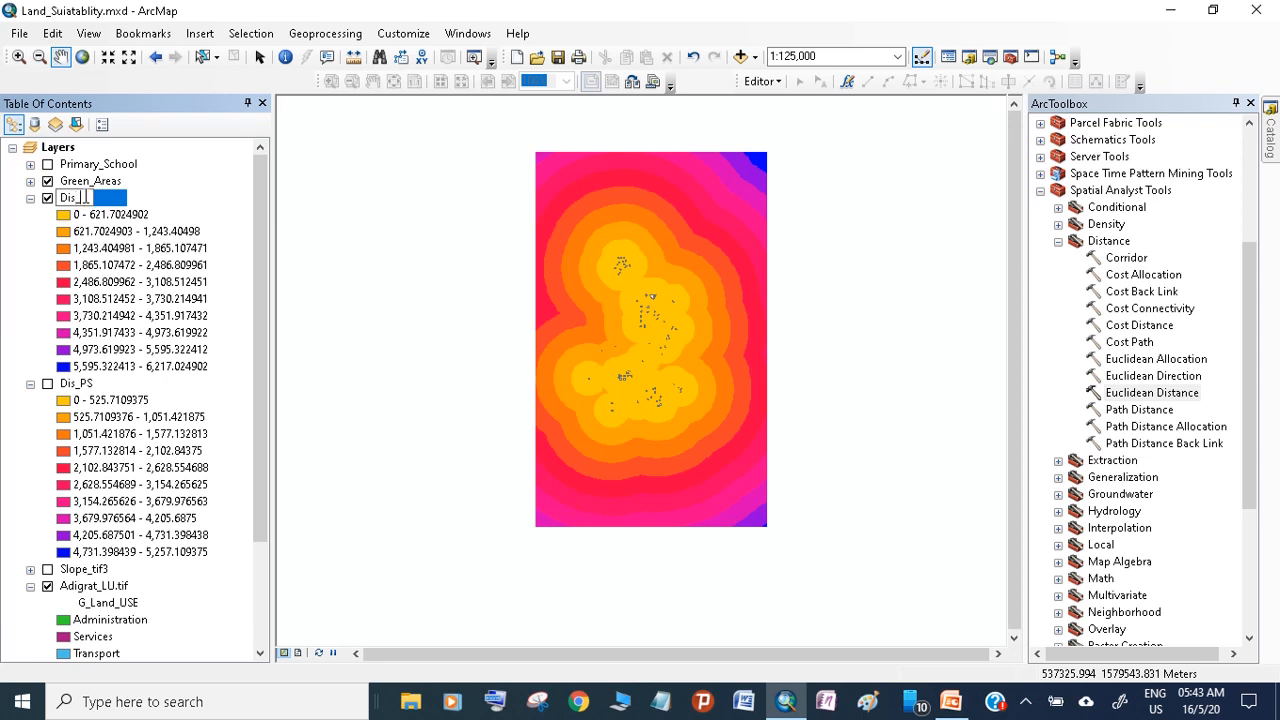
text(GA)
key(Return)
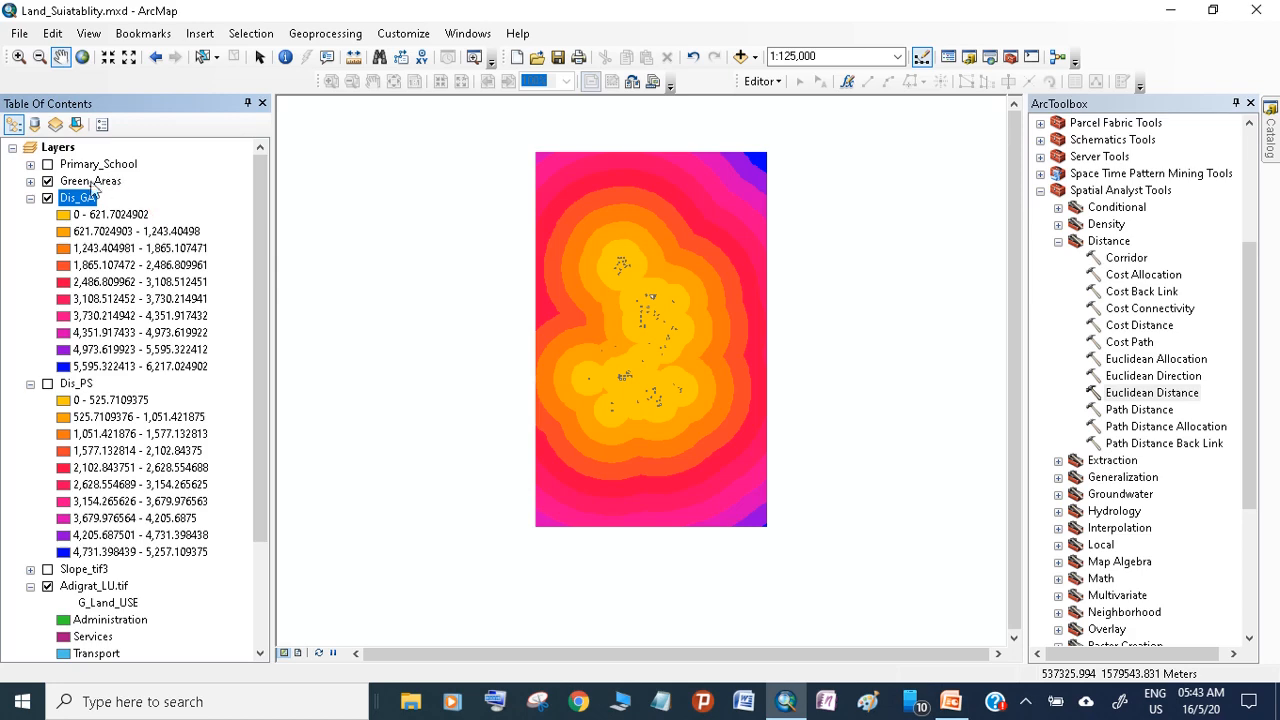
Remove the Primary_School and Green_Areas layers from the map
click(47, 181)
right_click(86, 164)
click(115, 190)
right_click(99, 170)
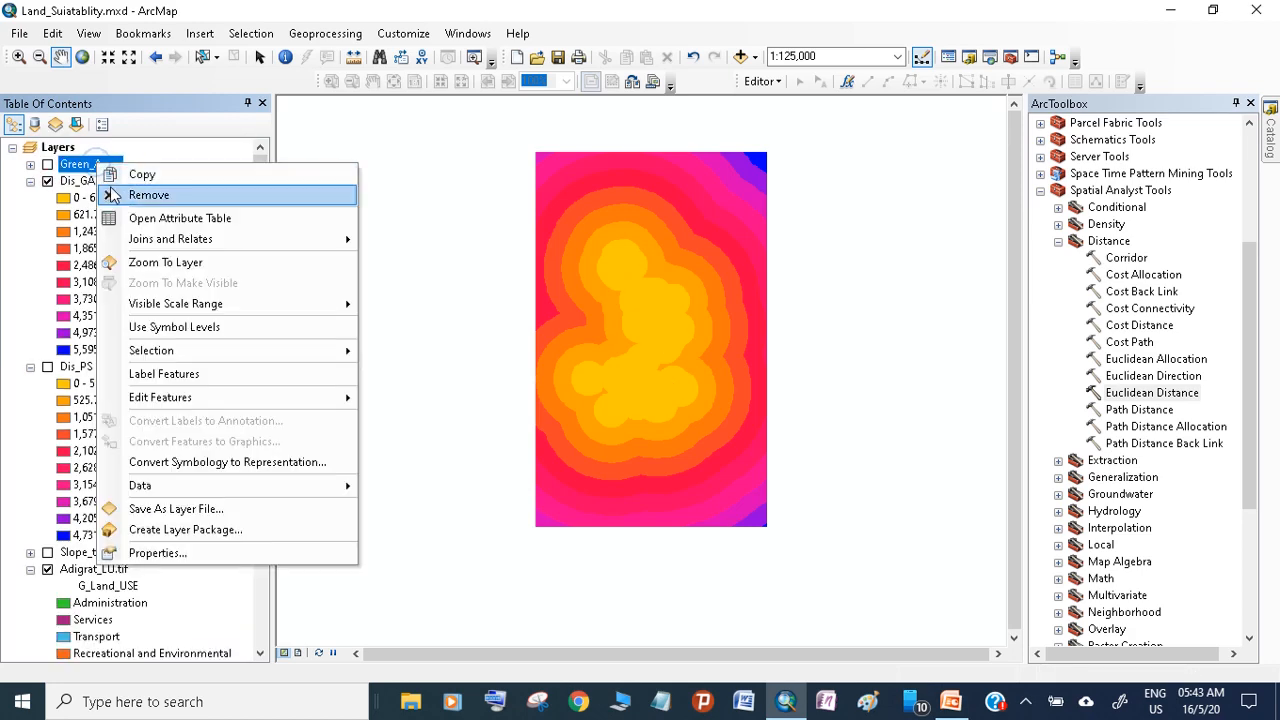
click(113, 191)
Collapse the legends of Dis_GA, Dis_PS and Adigrat_LU.tif, and make the Dis_PS and Slope_tif3 layers visible
click(30, 164)
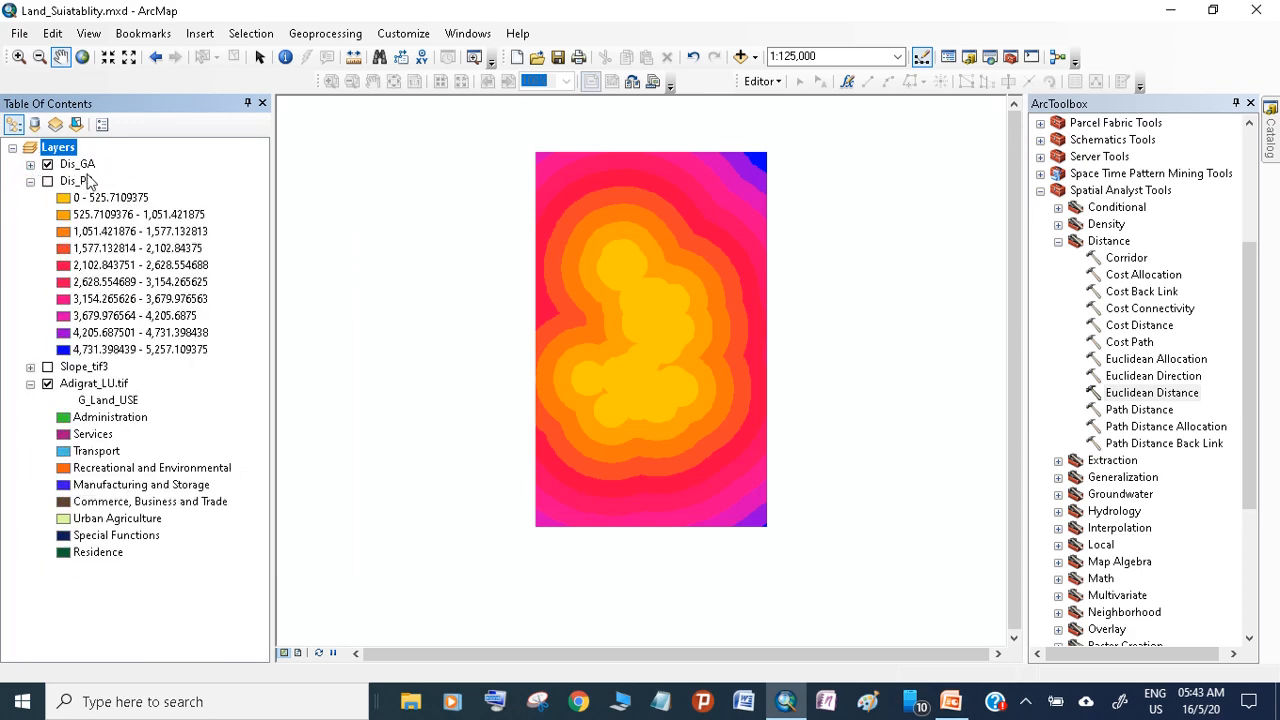
click(47, 181)
click(30, 181)
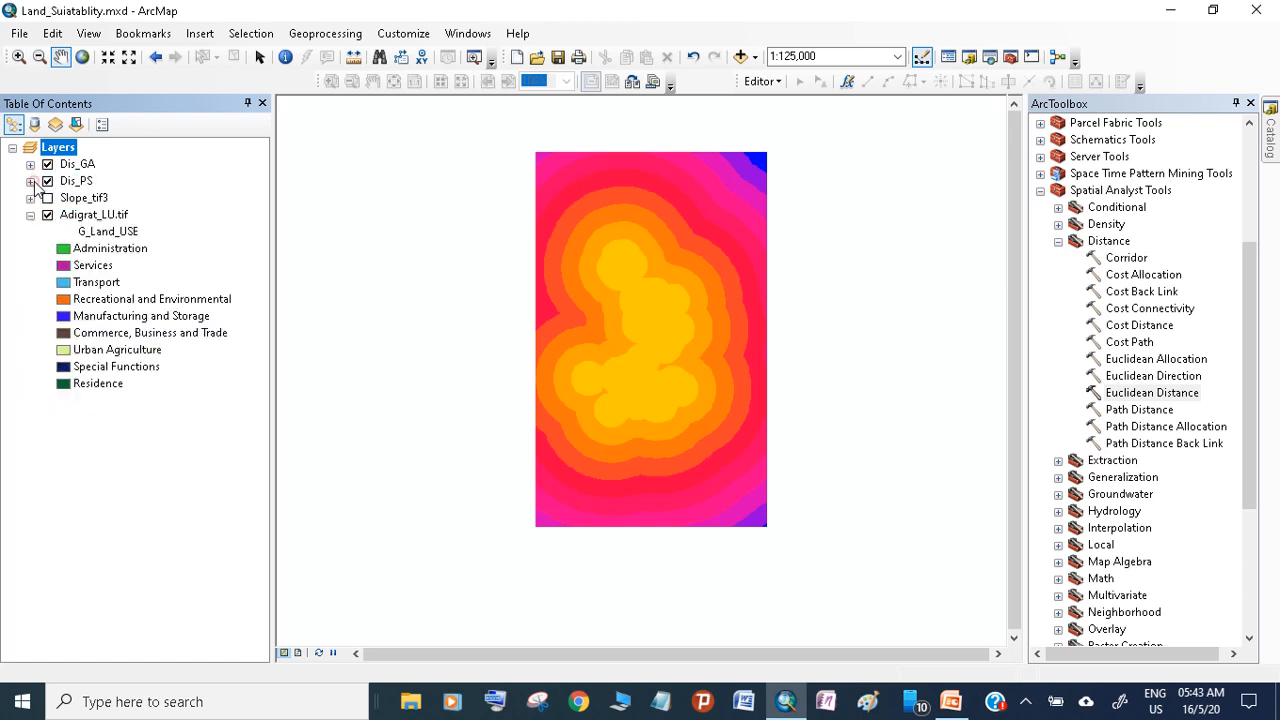
click(47, 198)
click(30, 215)
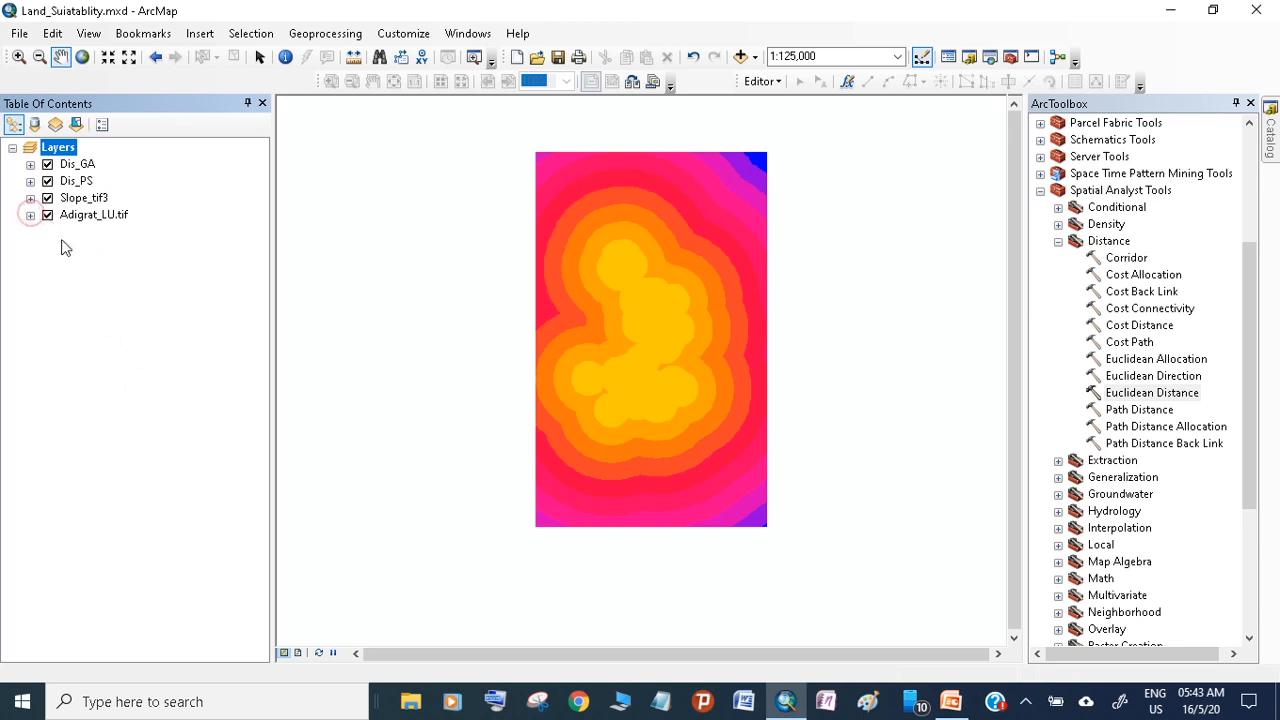
click(84, 268)
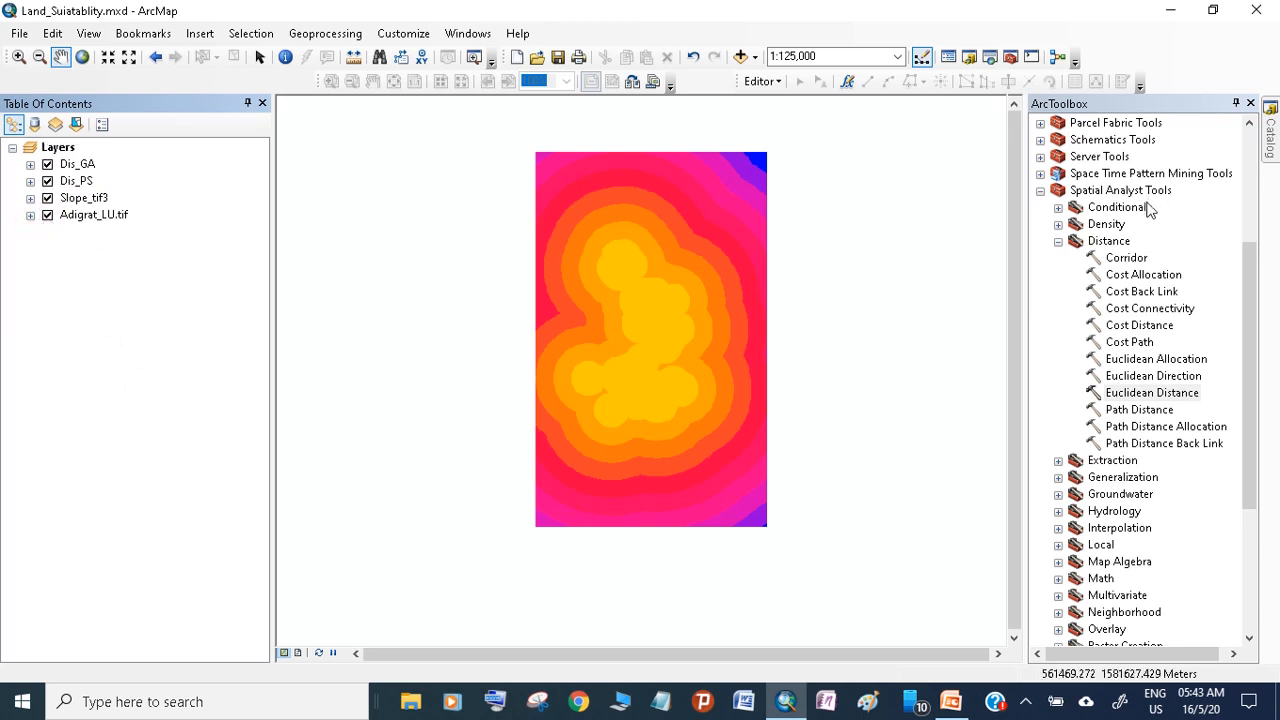
Collapse the Distance and Reclass toolsets and the Spatial Analyst toolbox
click(1058, 241)
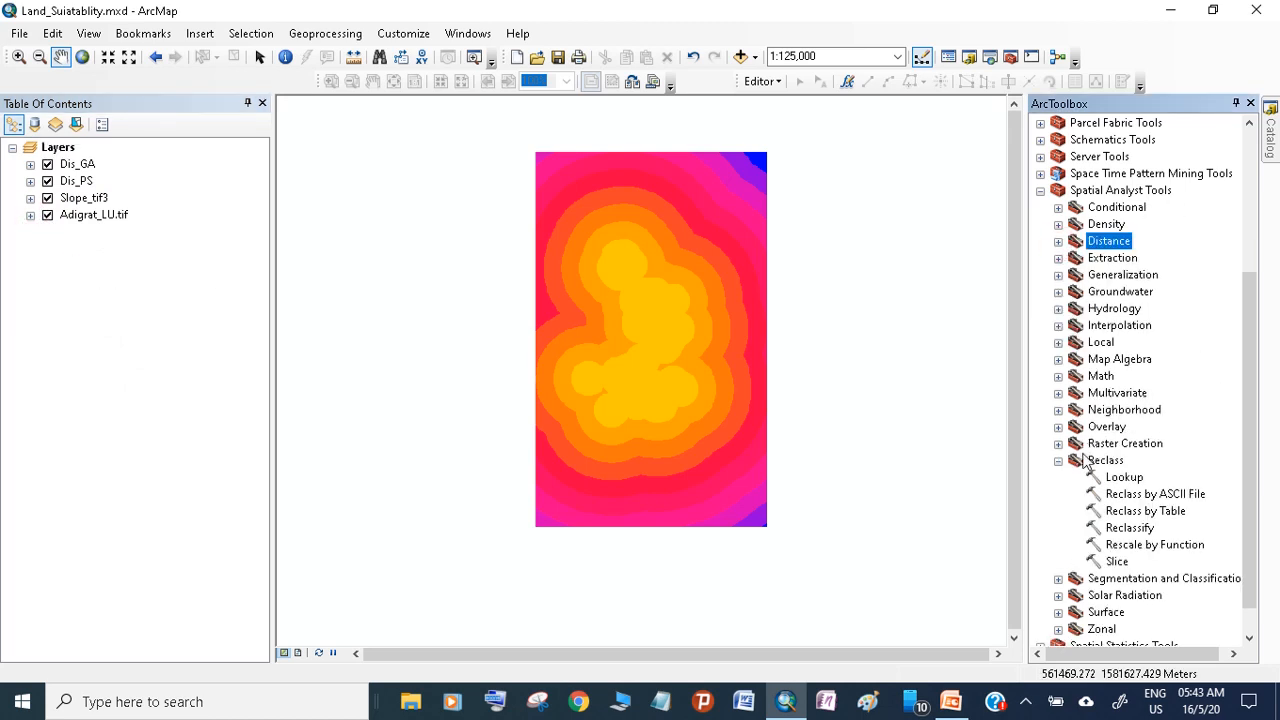
click(1058, 461)
click(1041, 268)
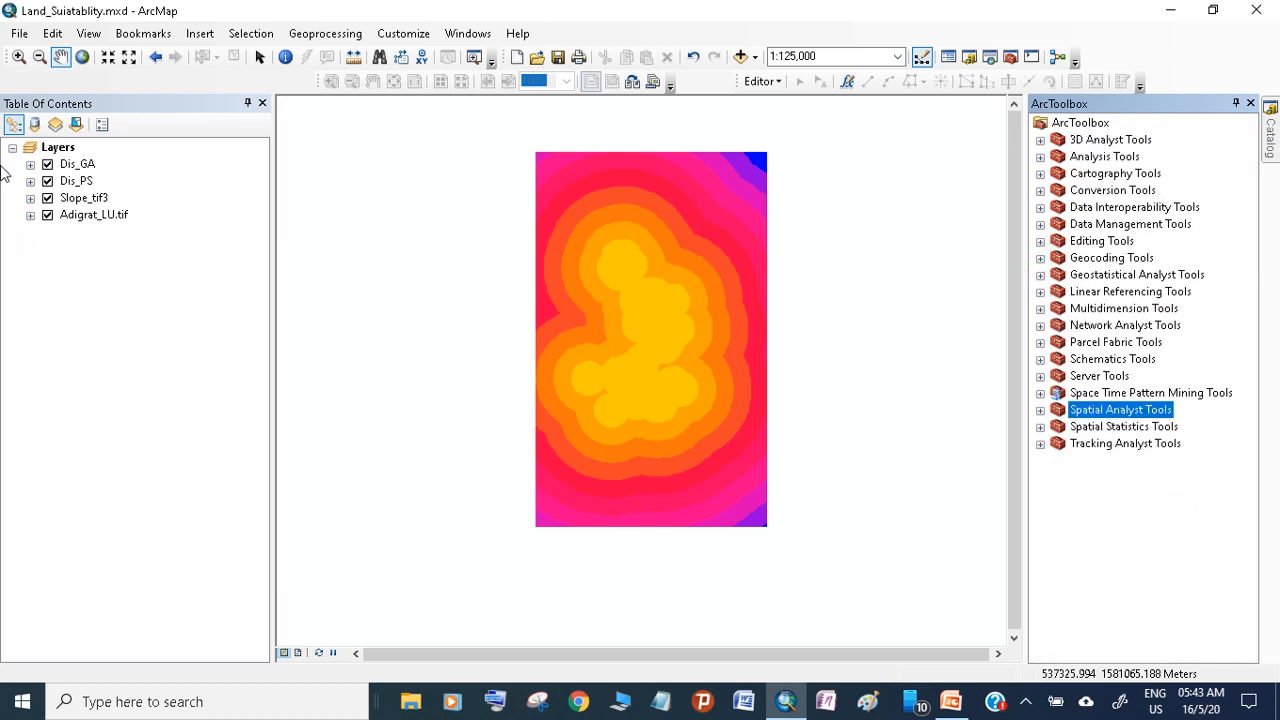
Hide the Adigrat_LU.tif, Slope_tif3 and Dis_PS layers so only Dis_GA is displayed, and expand the Dis_GA legend
click(47, 214)
click(47, 197)
click(30, 164)
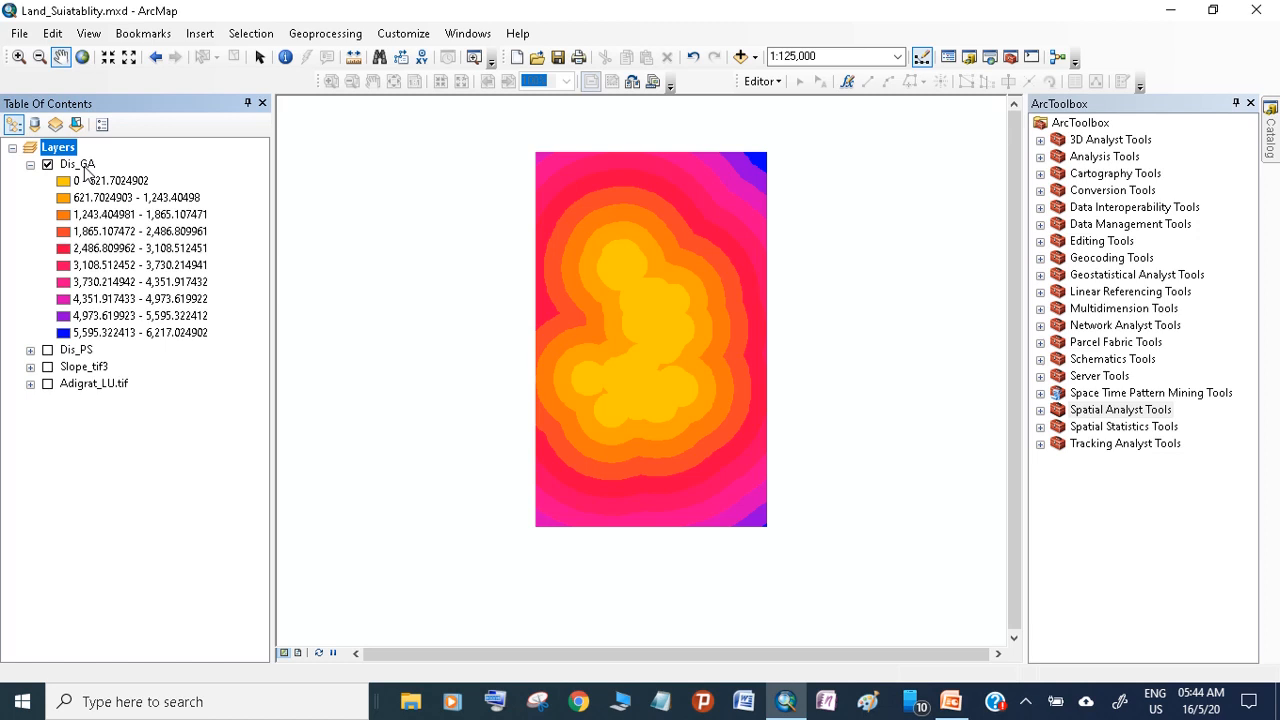
Open the Spatial Analyst Reclassify tool and set Dis_GA as its input raster
click(1040, 410)
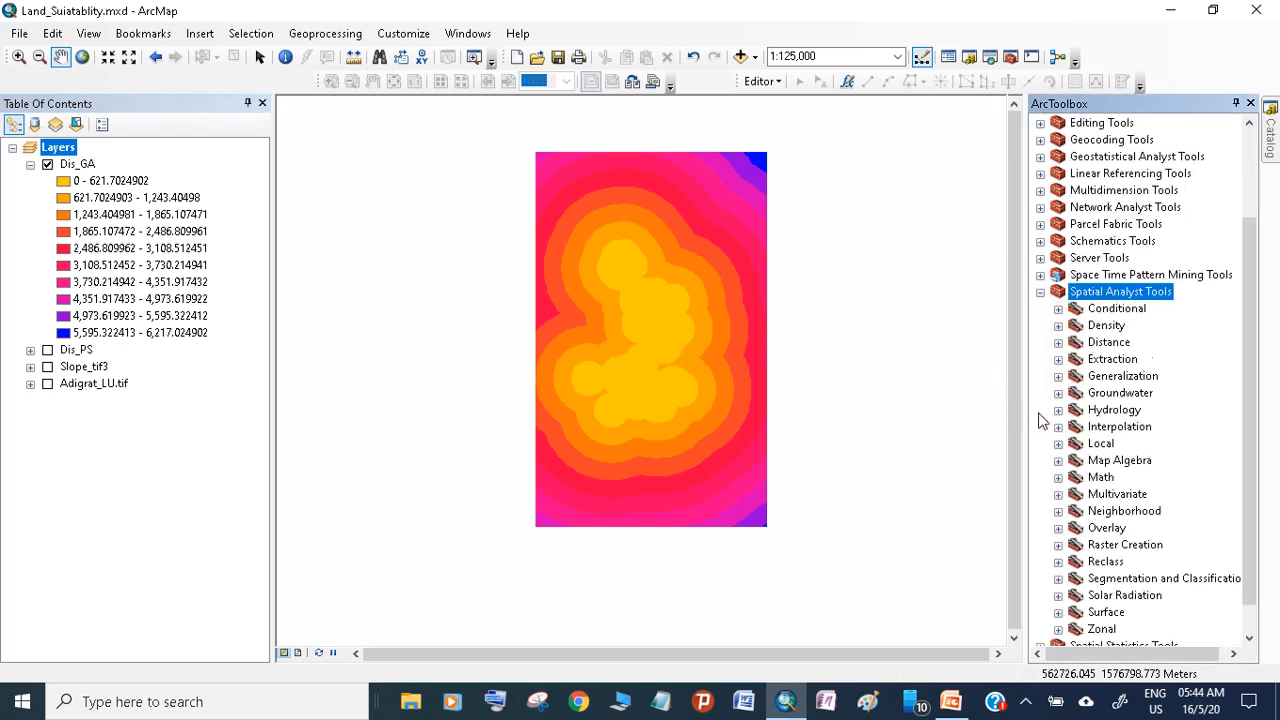
scroll(1040, 420, down, 1)
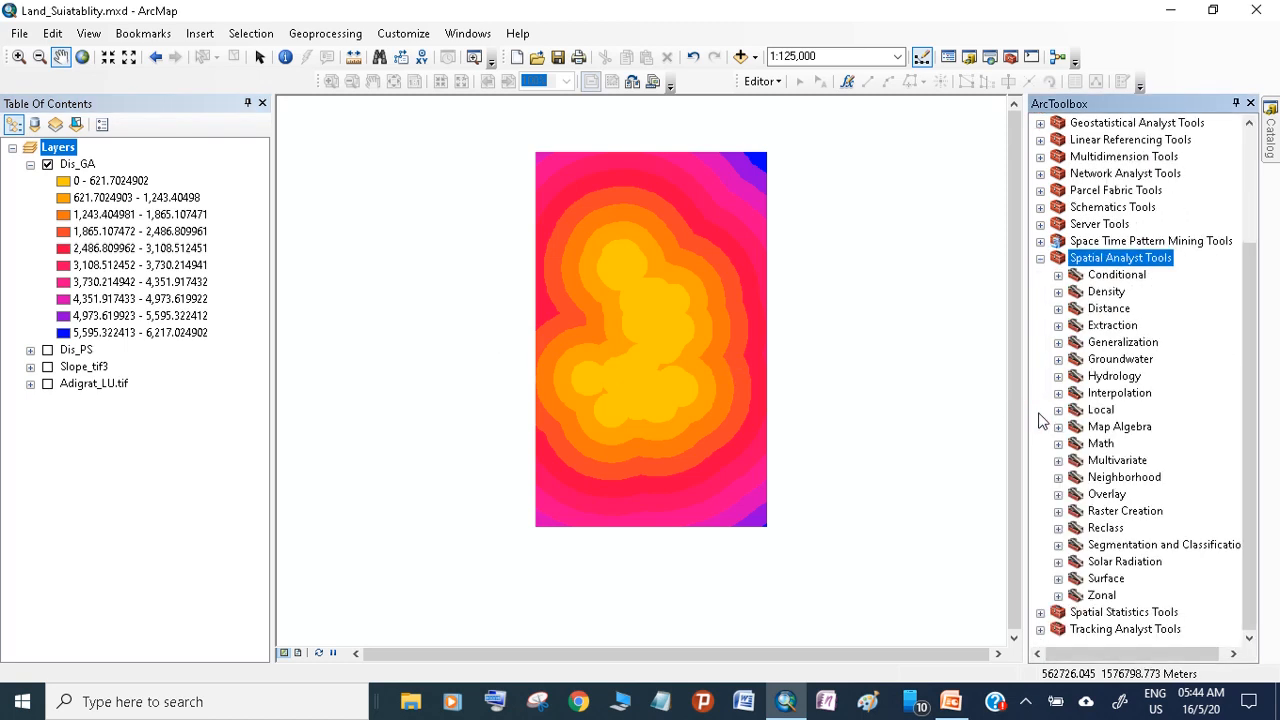
click(1058, 528)
double_click(1126, 595)
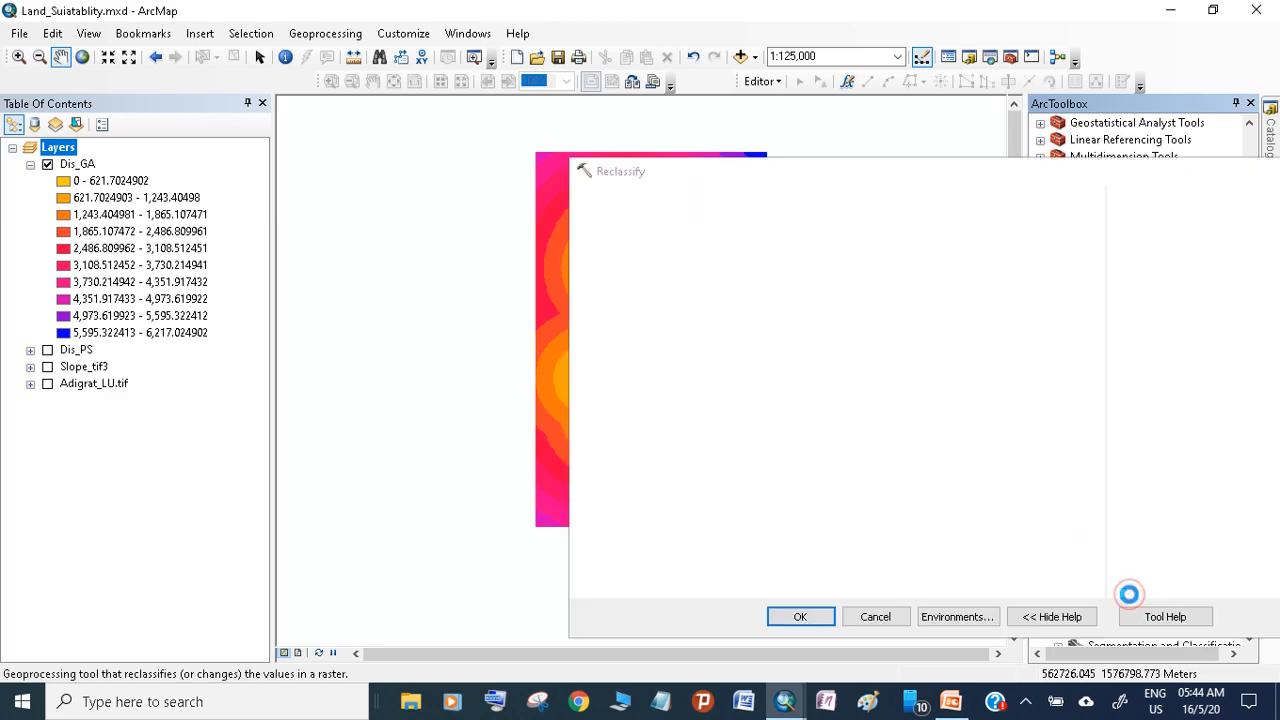
drag(694, 178, 536, 181)
click(77, 163)
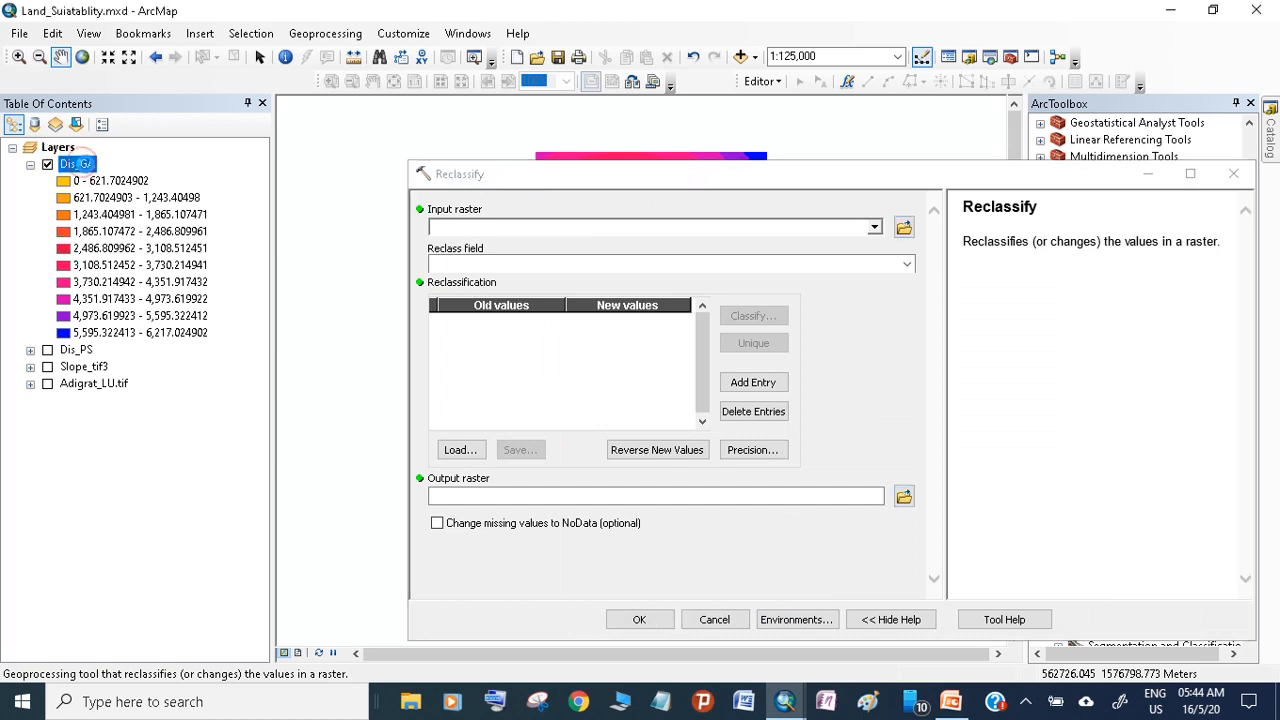
drag(77, 163, 463, 226)
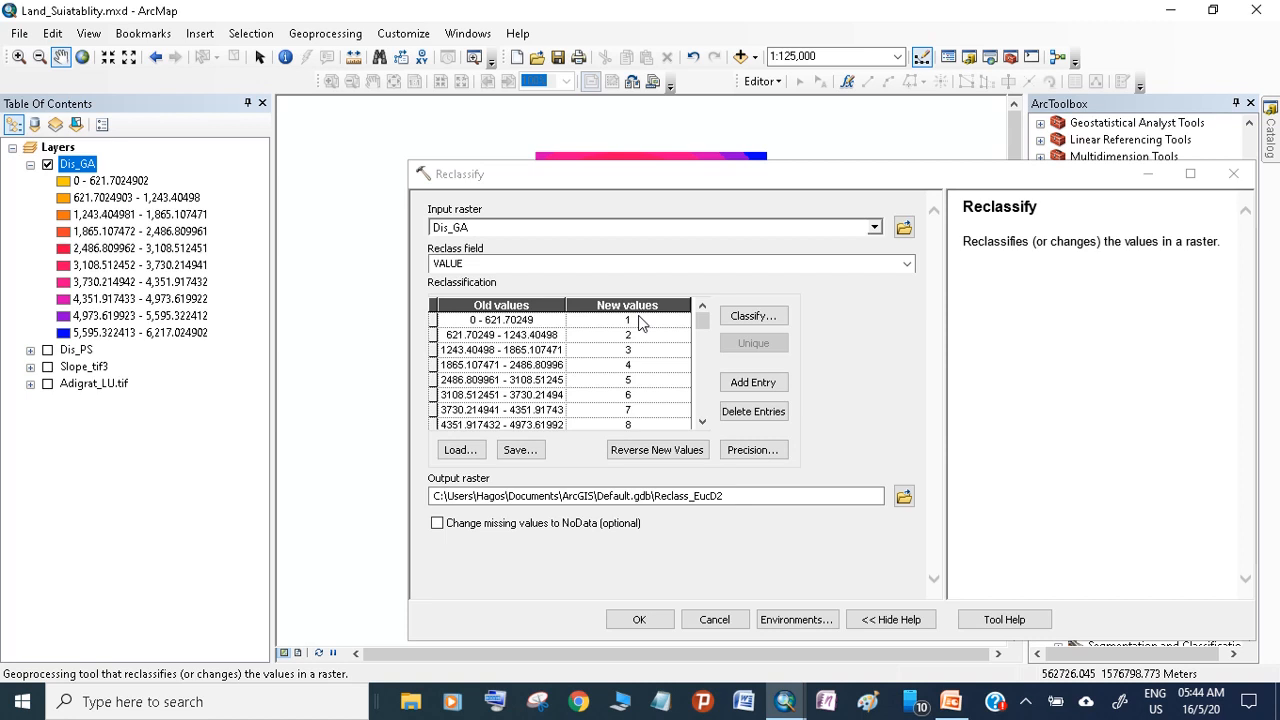
Classify the Dis_GA values into 9 classes with the Natural Breaks (Jenks) method
click(697, 319)
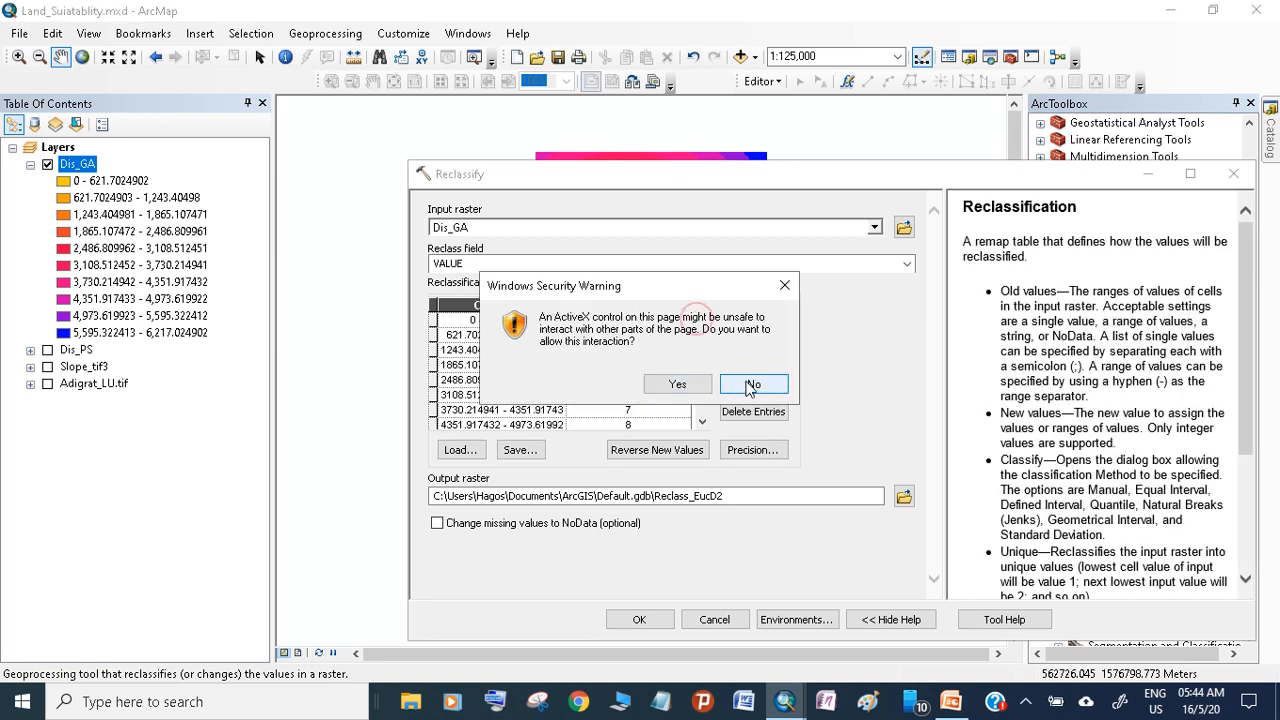
click(752, 385)
click(702, 421)
click(702, 421)
click(702, 421)
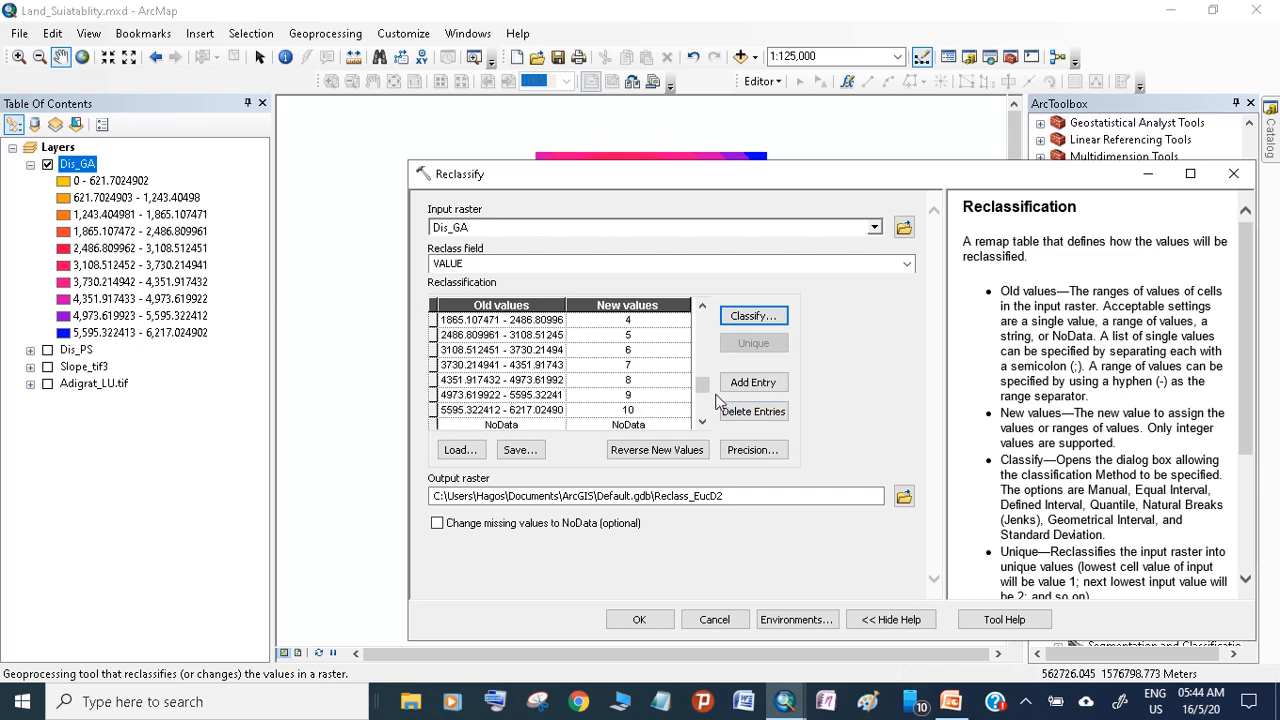
drag(707, 384, 704, 410)
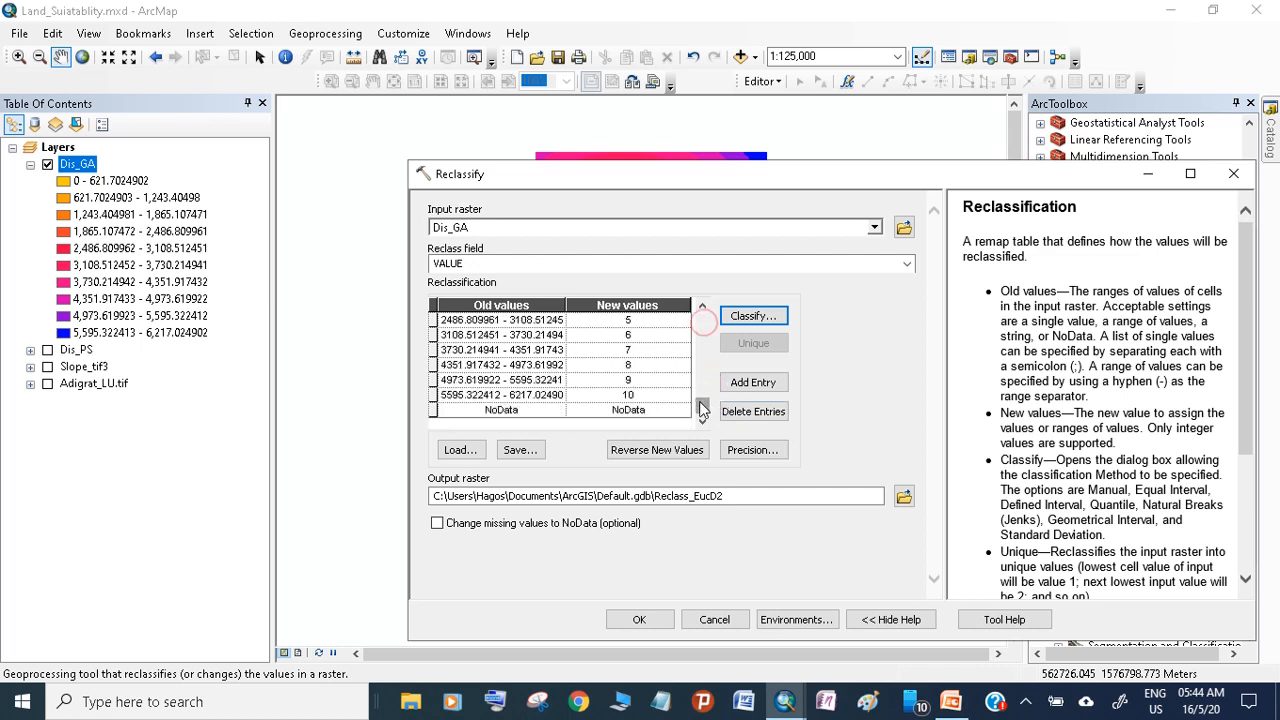
click(753, 316)
click(672, 250)
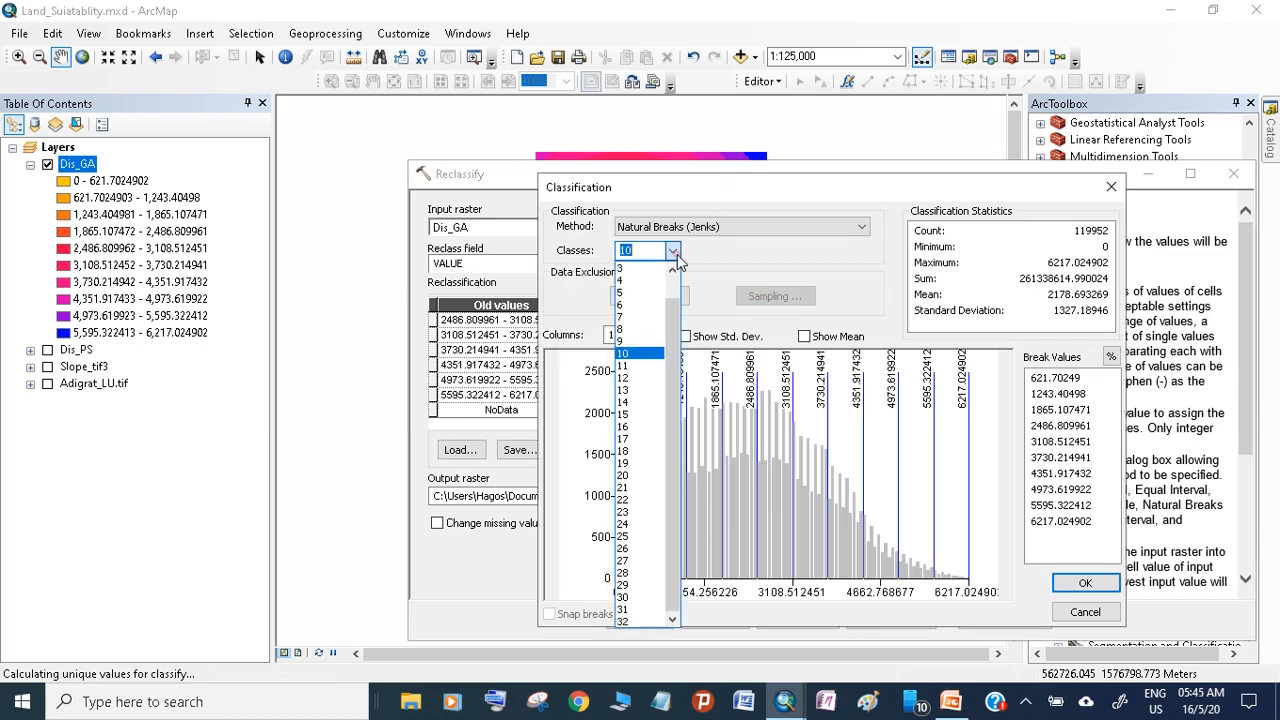
click(628, 341)
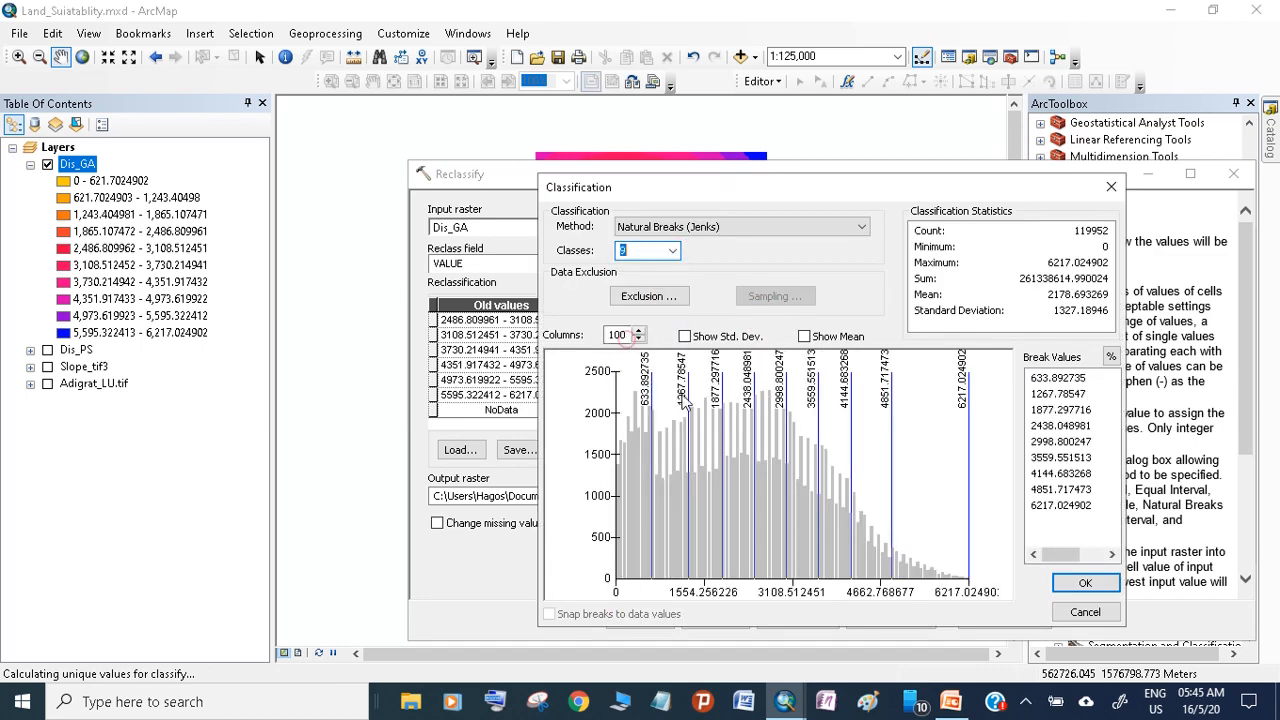
click(1085, 585)
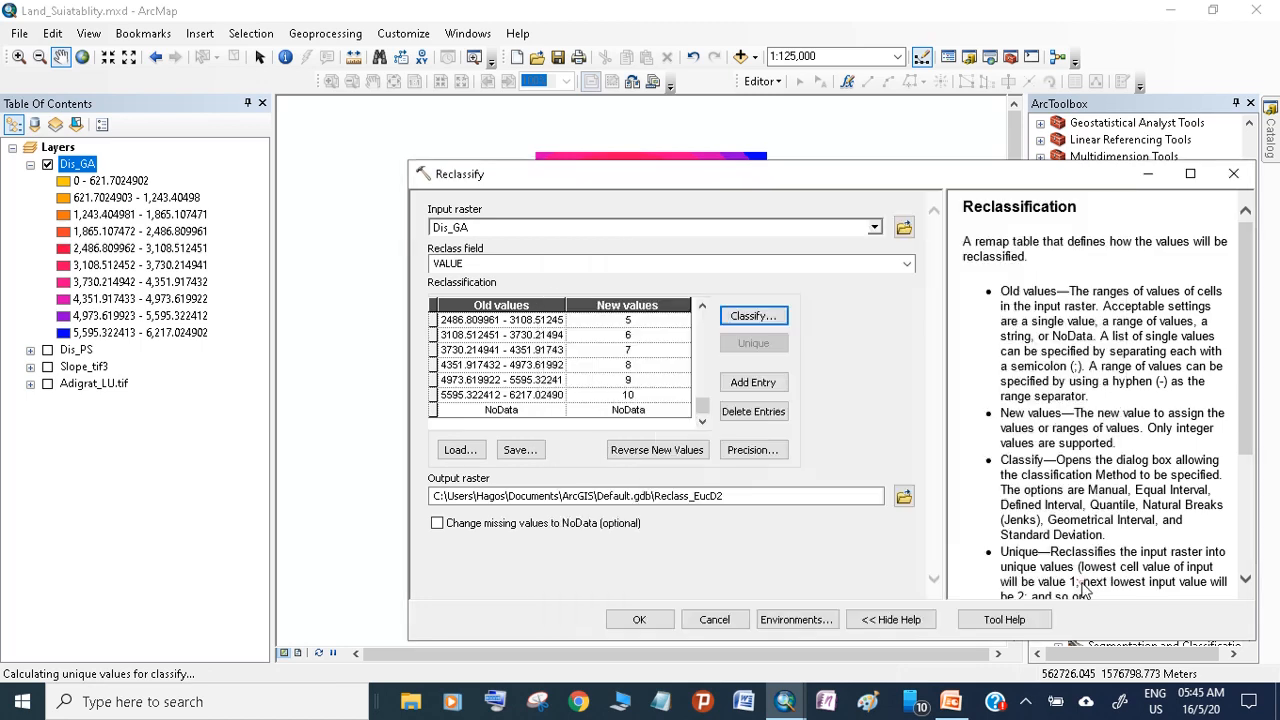
Reverse the new values of the Dis_GA reclassification so the nearest distance class gets 9 and the farthest gets 1
click(702, 422)
click(703, 424)
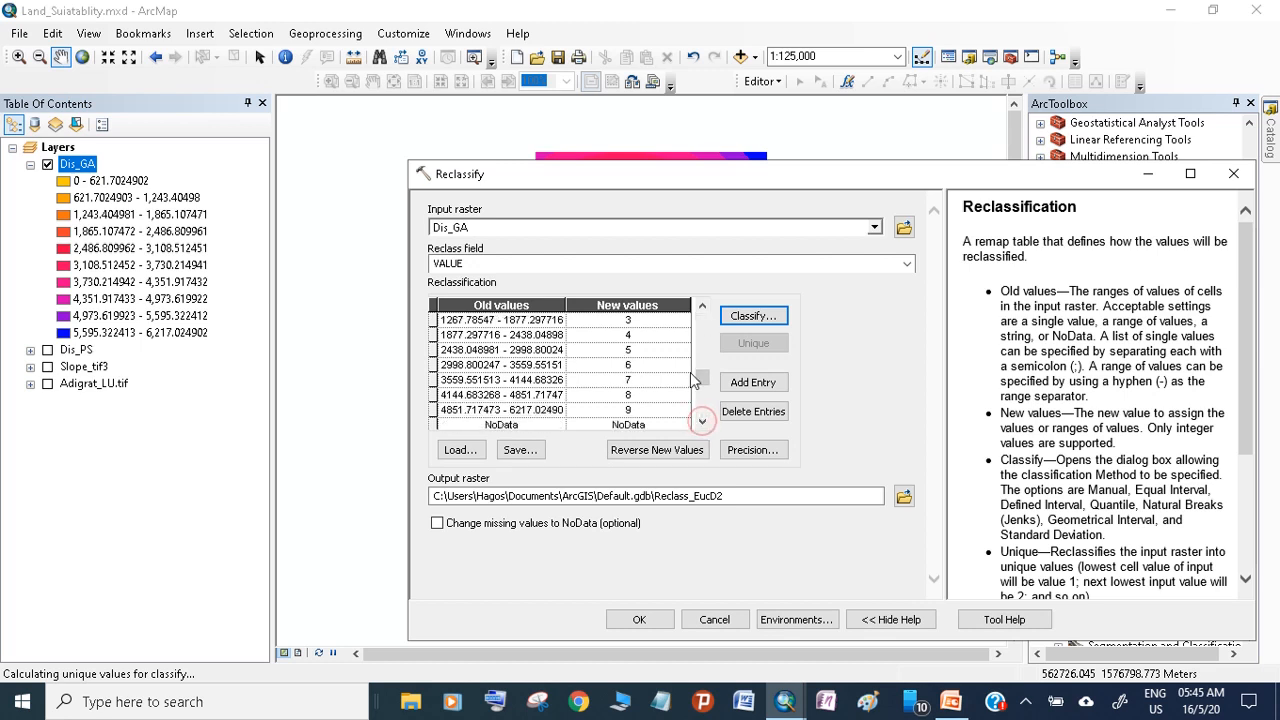
scroll(690, 300, up, 1)
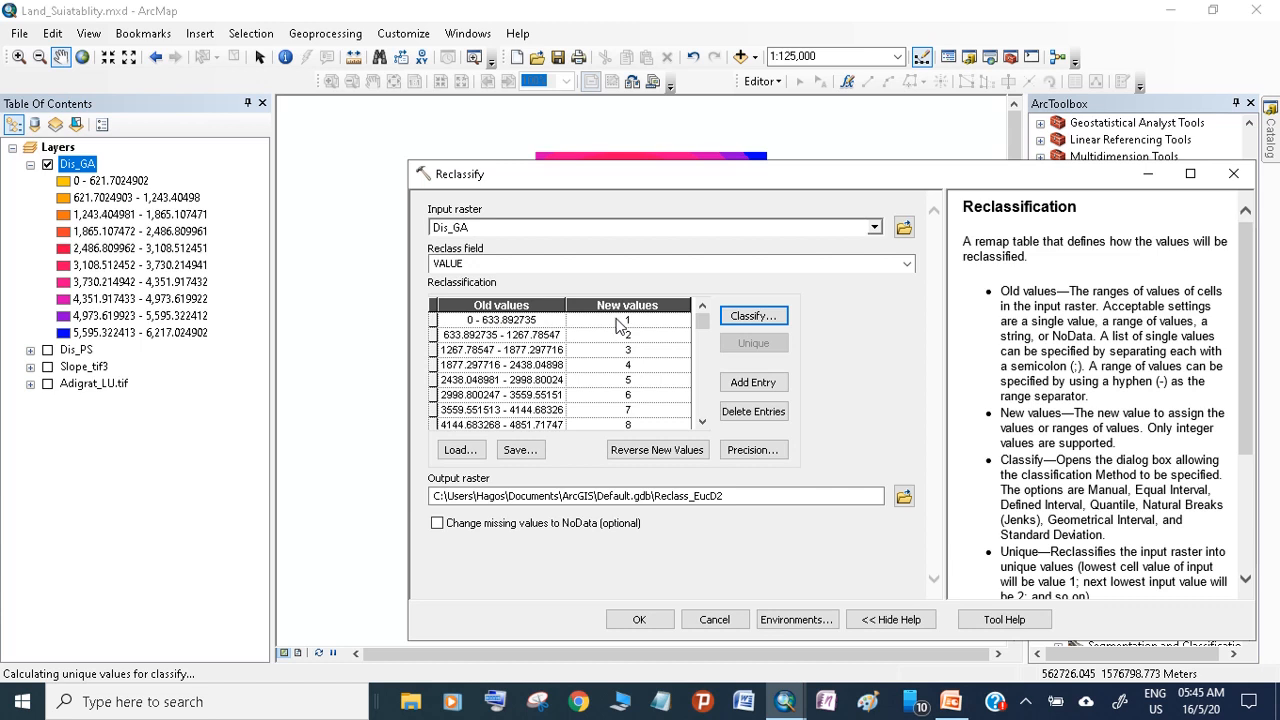
click(642, 451)
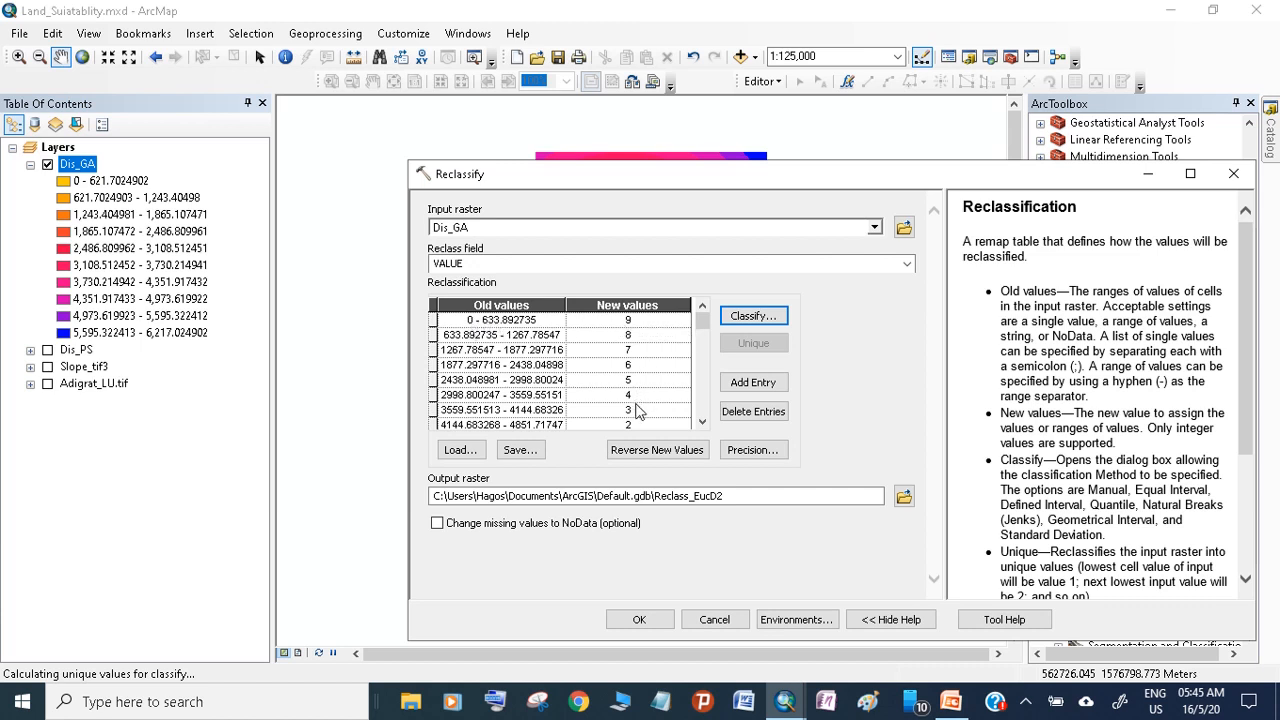
click(703, 420)
click(703, 420)
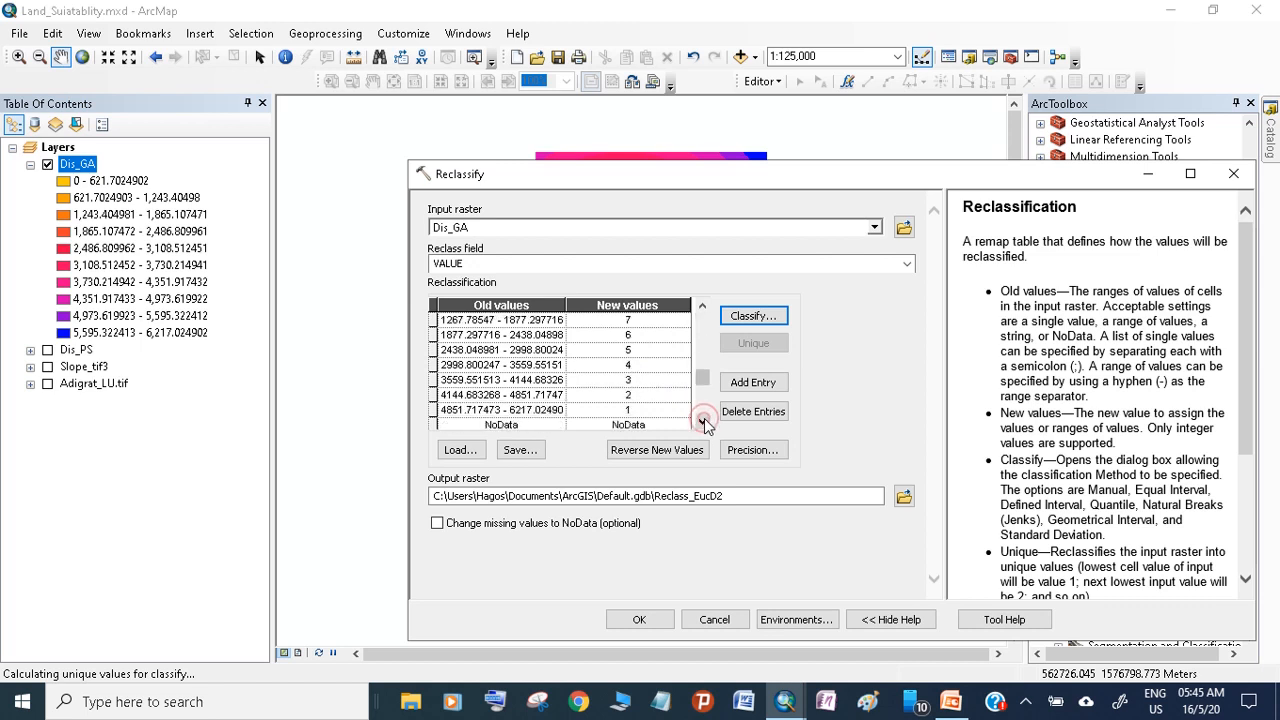
scroll(700, 376, up, 1)
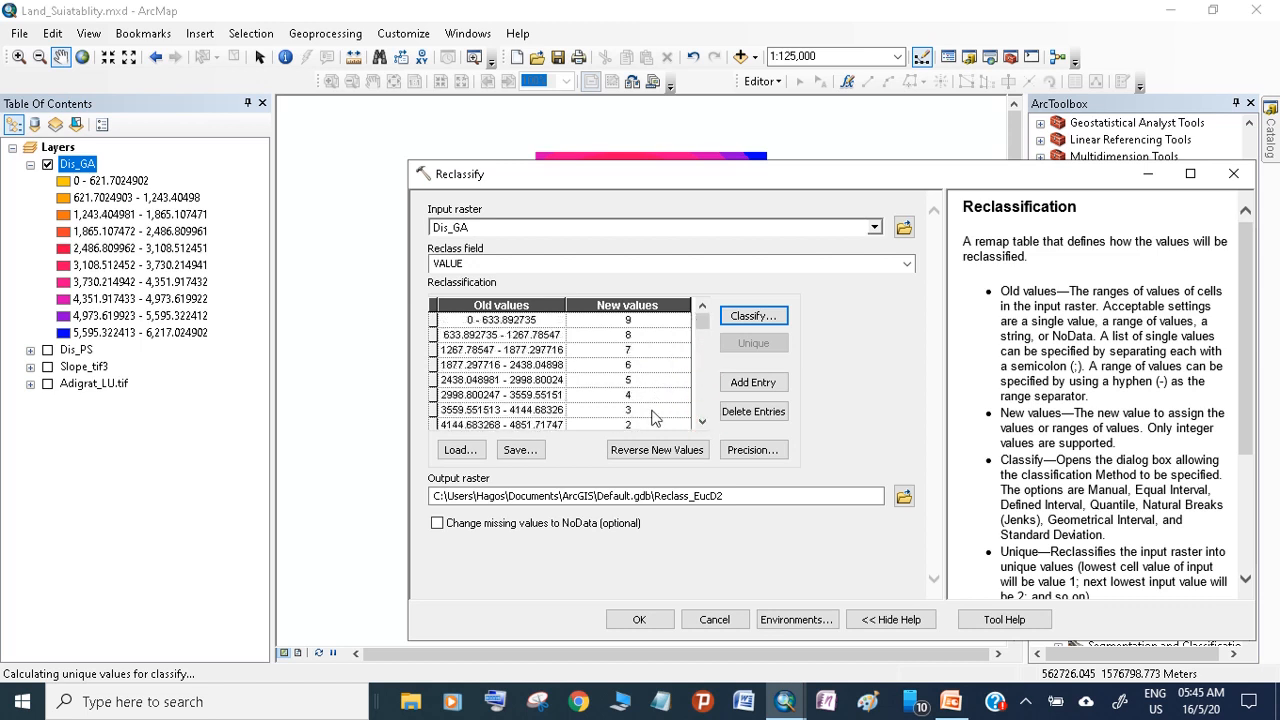
Name the output raster GA_DIS in Default.gdb and run the reclassification of Dis_GA
click(732, 492)
drag(732, 492, 657, 492)
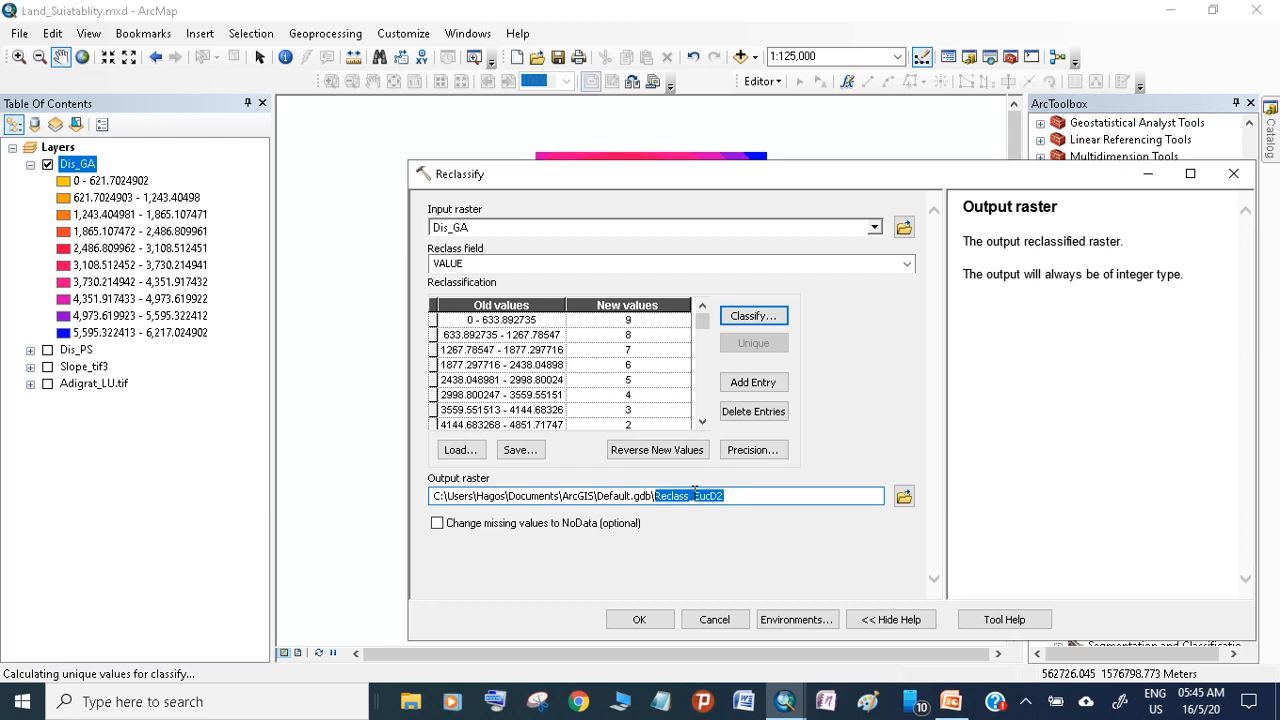
text(GS)
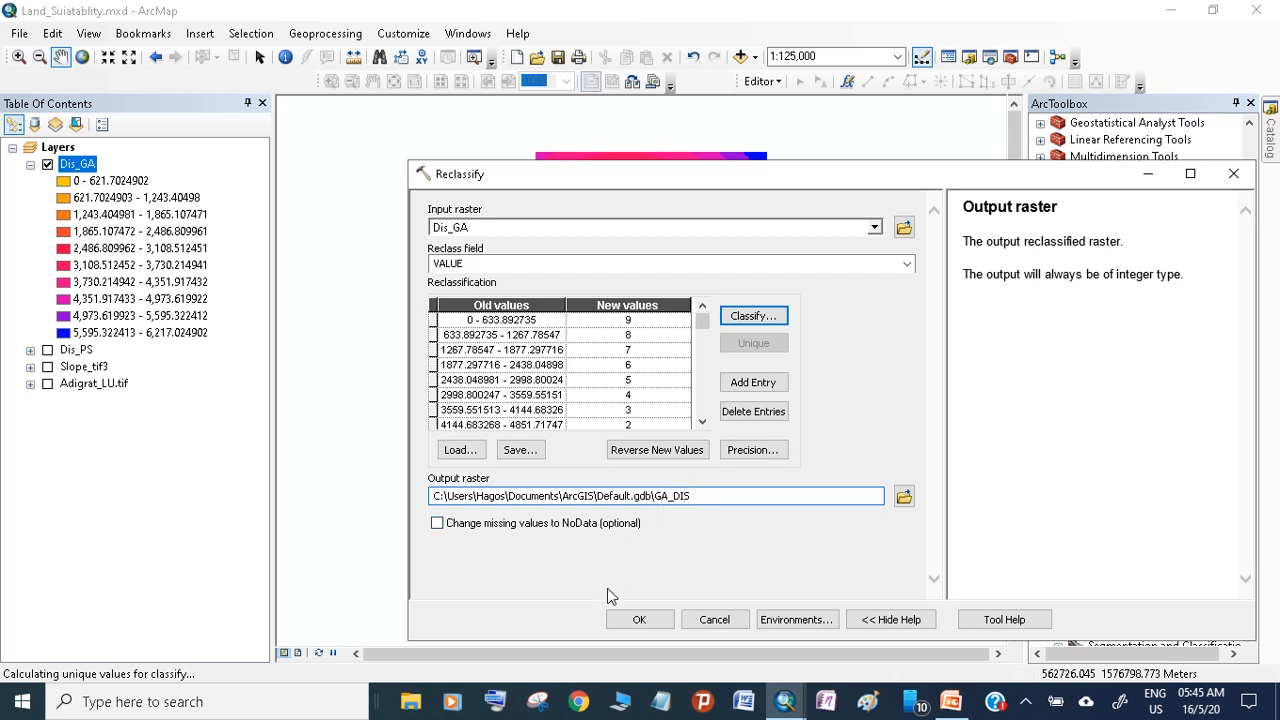
click(638, 619)
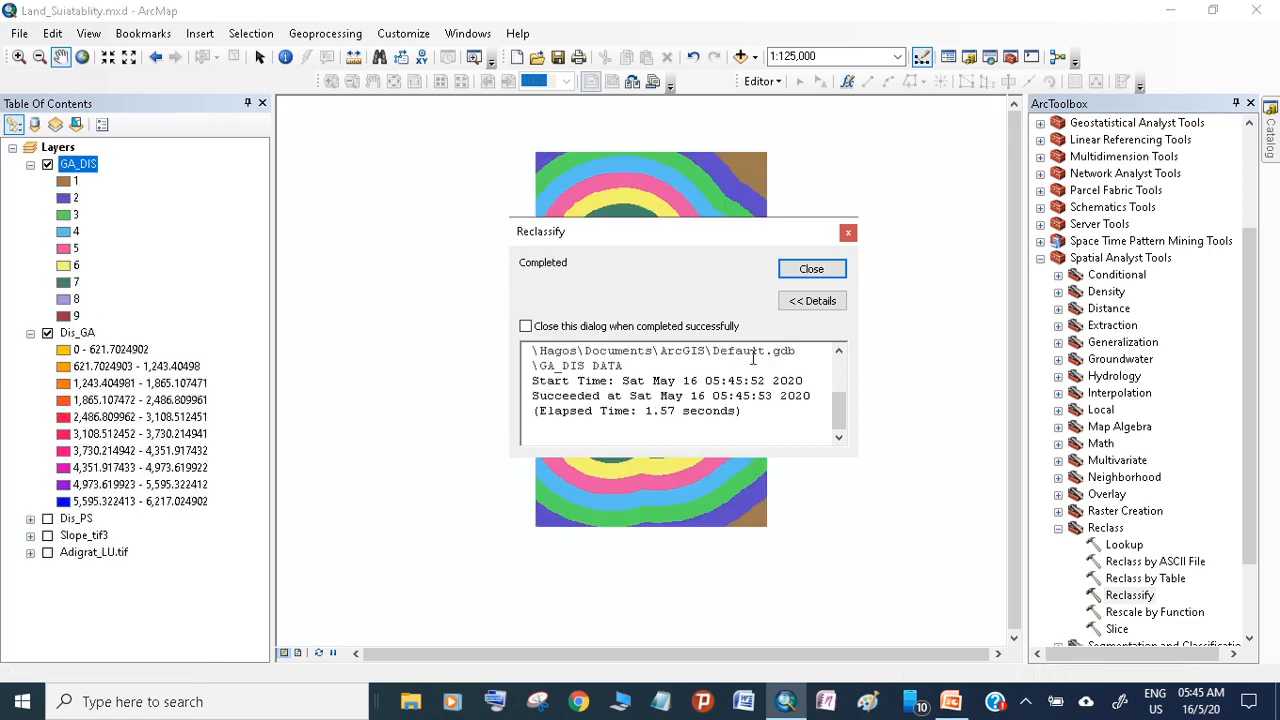
click(800, 269)
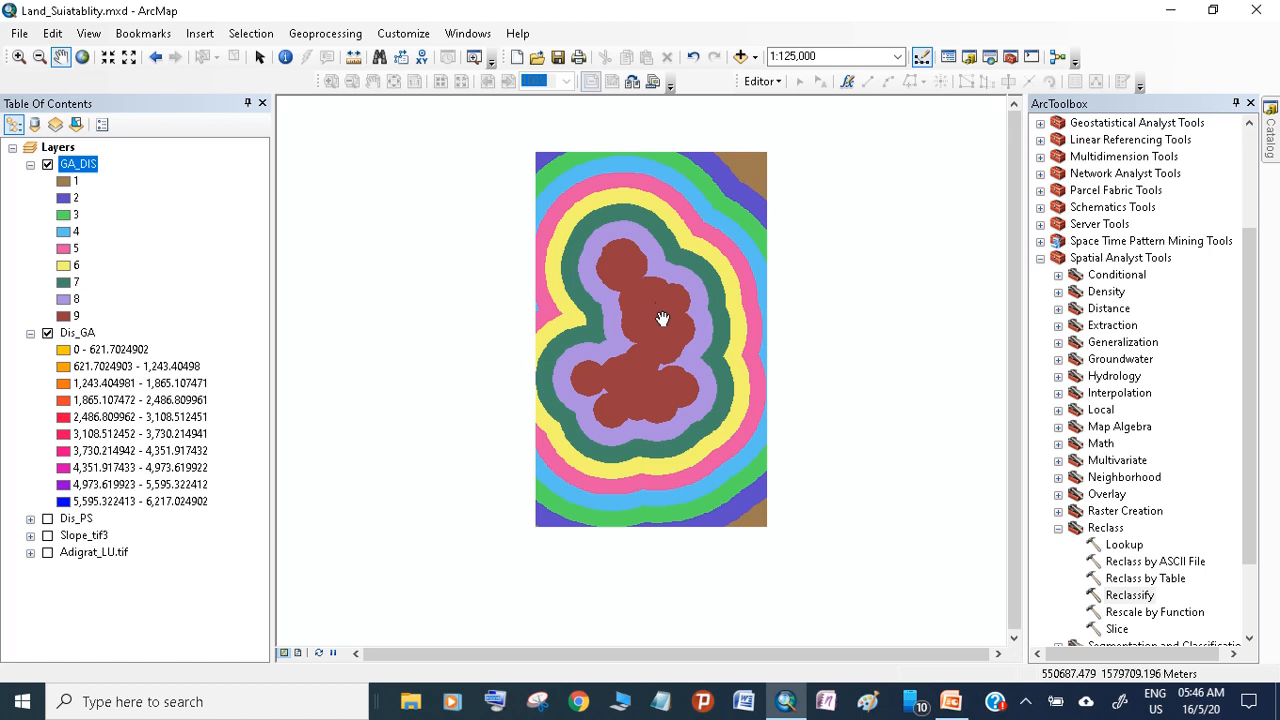
Collapse the GA_DIS legend and hide that layer
click(30, 165)
click(47, 164)
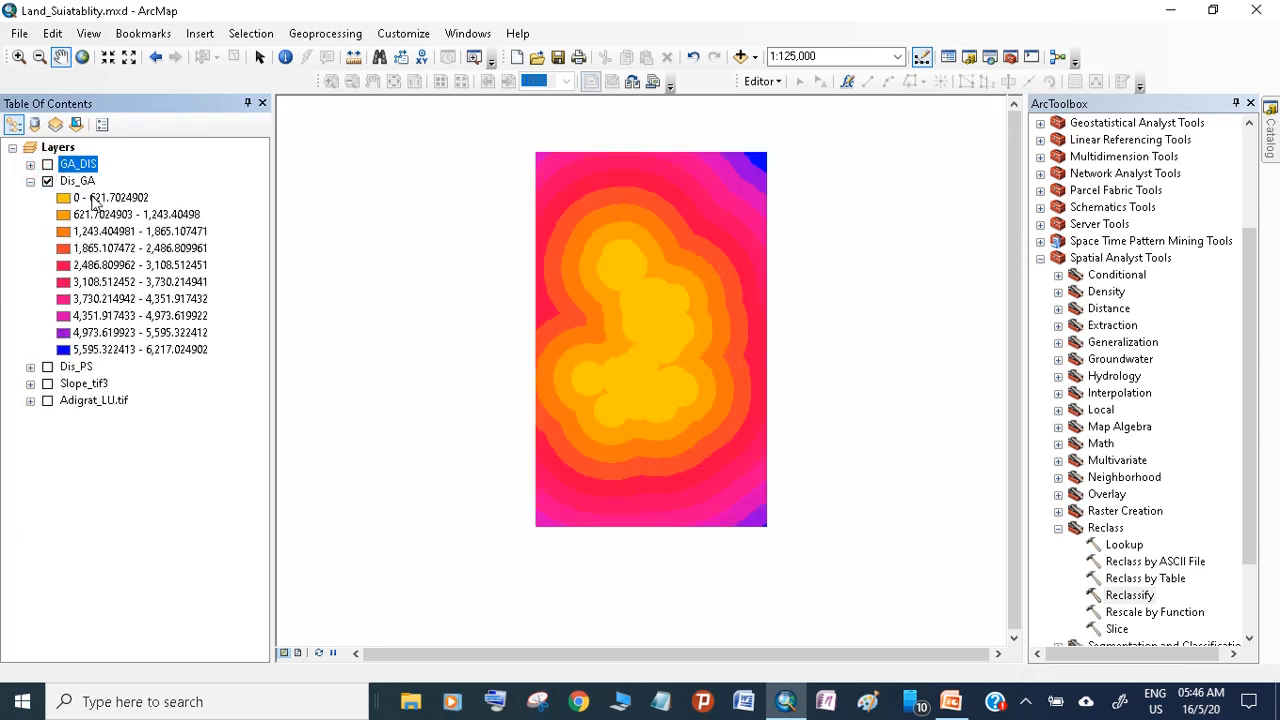
right_click(85, 182)
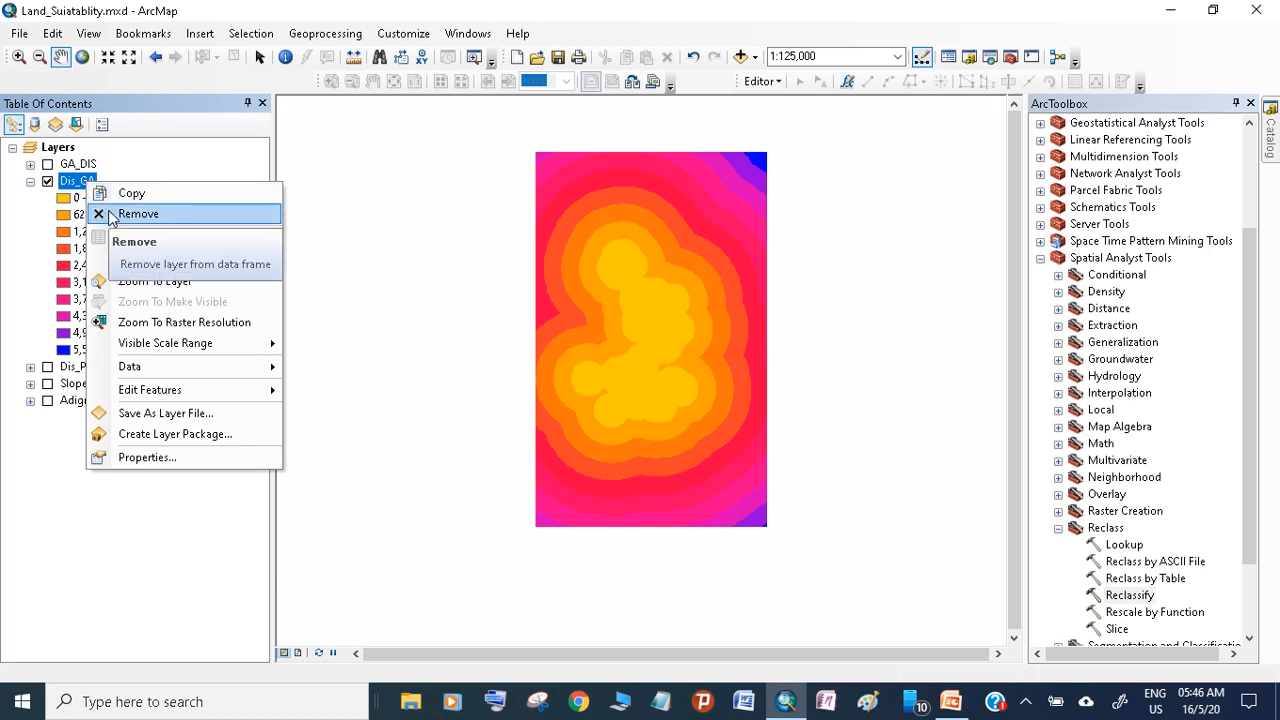
click(111, 216)
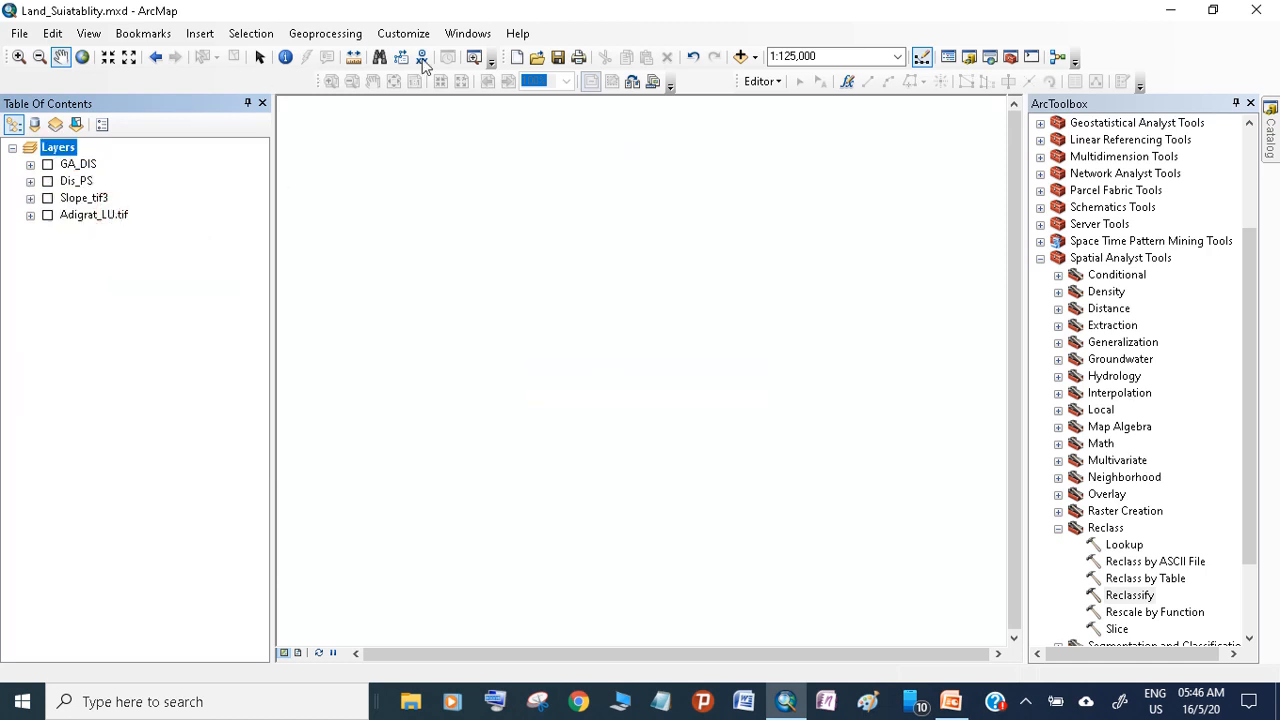
click(691, 58)
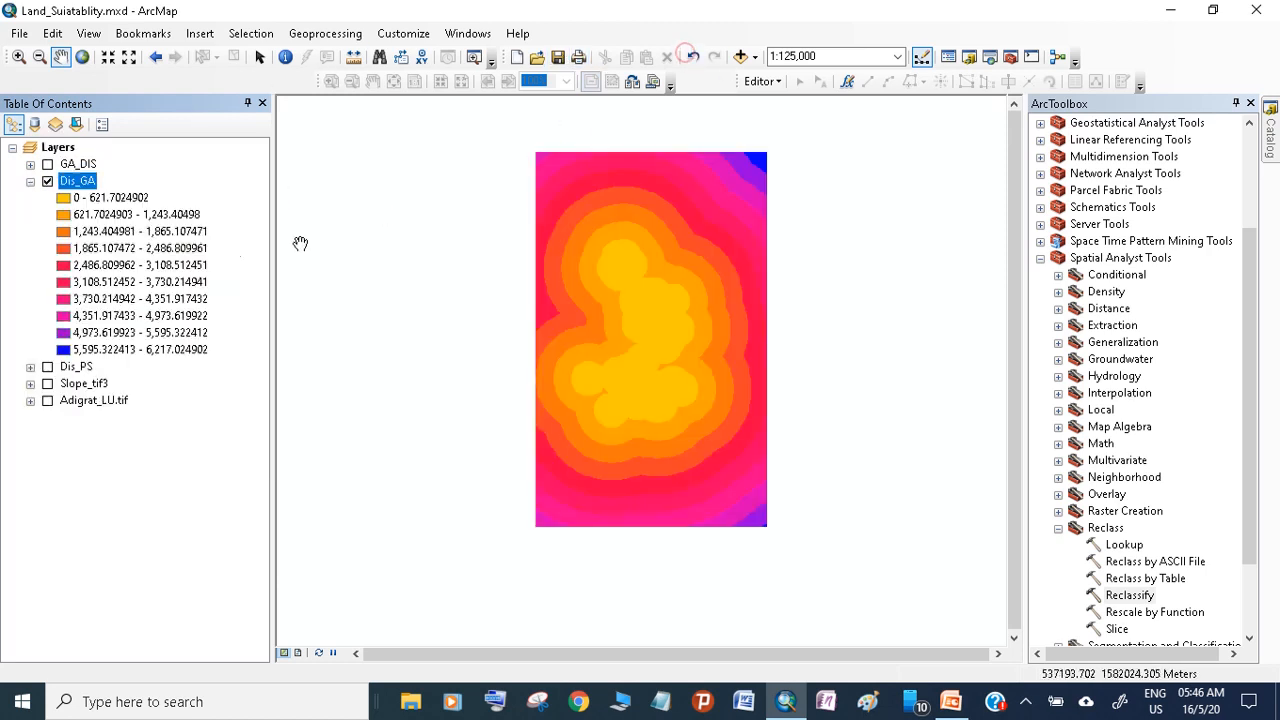
click(47, 181)
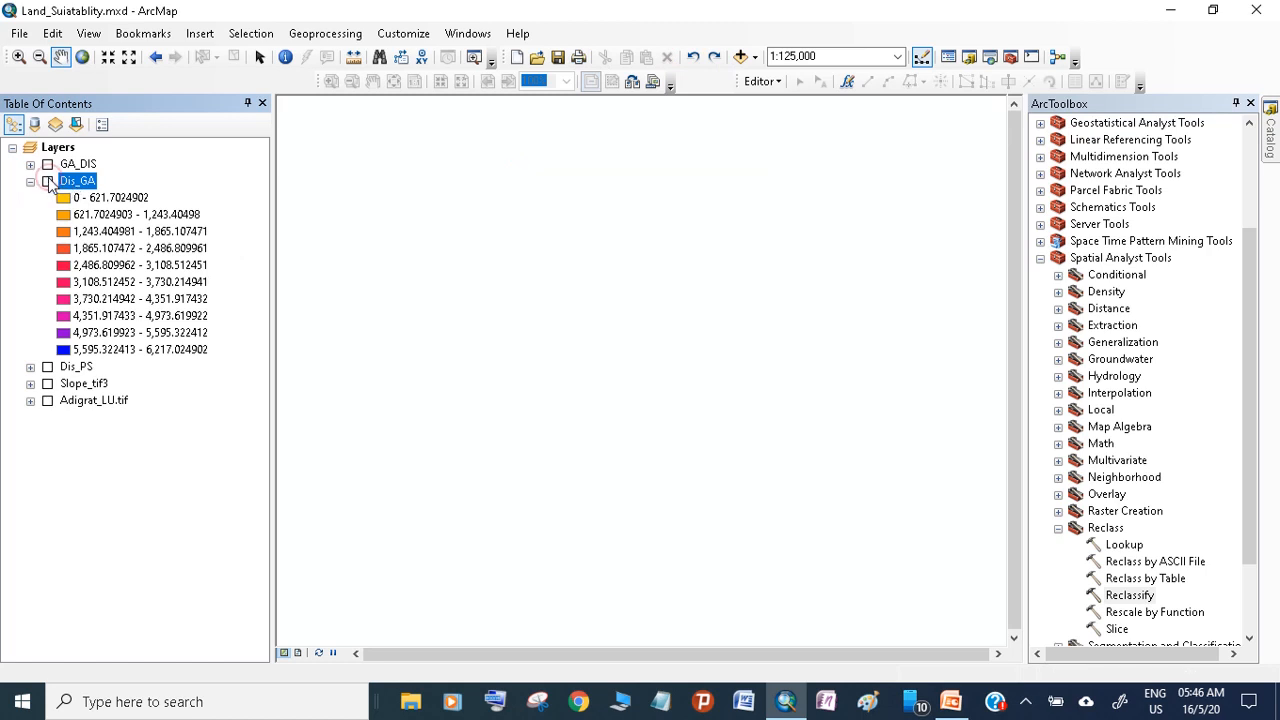
click(47, 181)
Remove the Dis_GA layer from the map and display only Dis_PS with its legend expanded
right_click(64, 184)
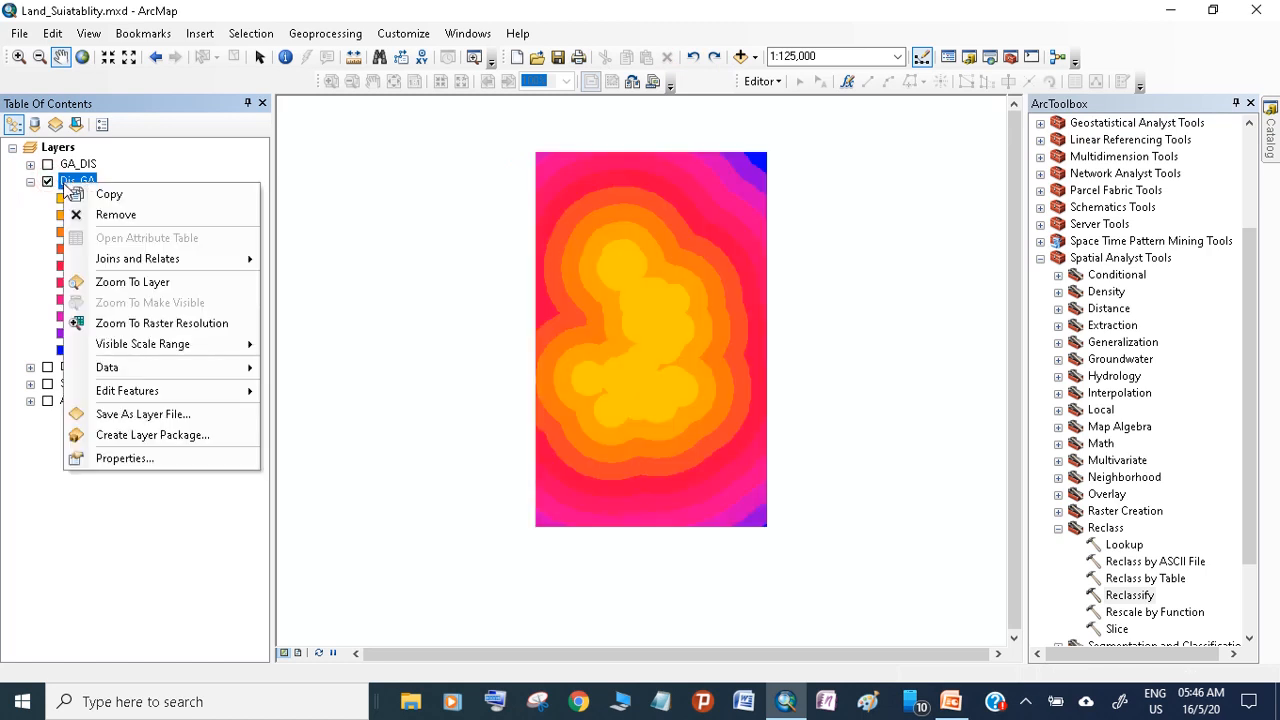
click(118, 215)
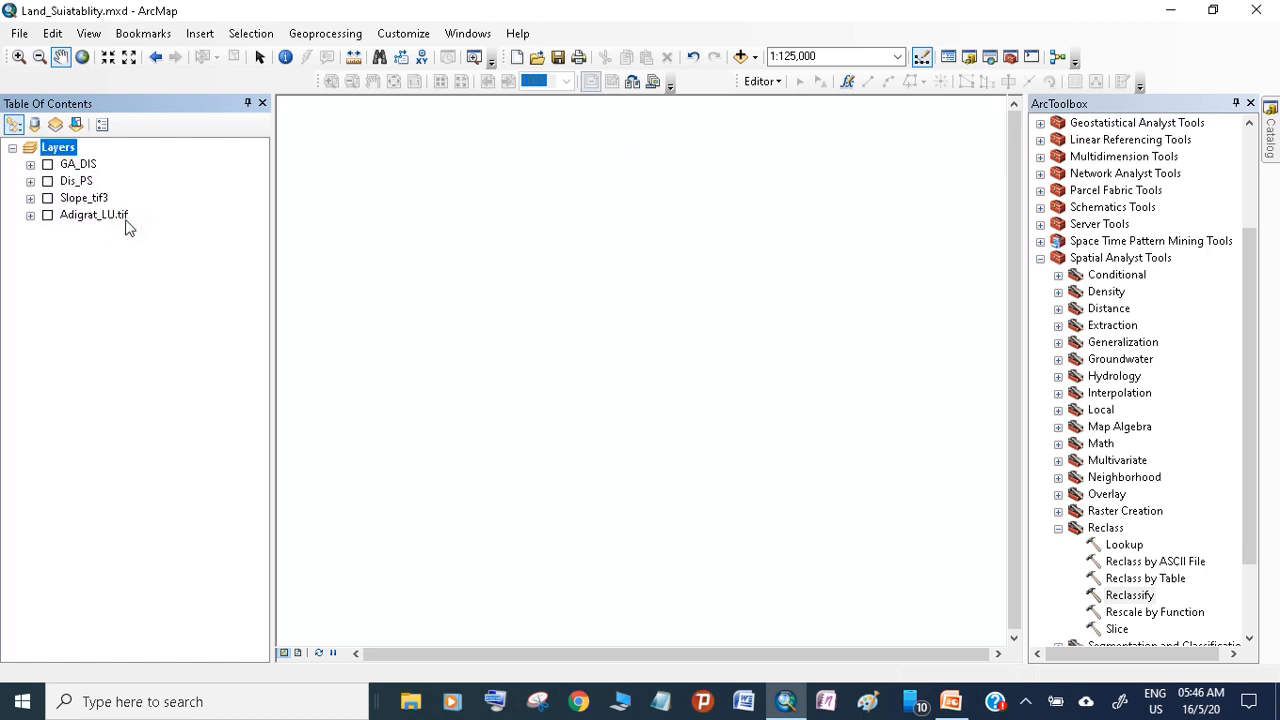
click(47, 164)
click(48, 181)
click(47, 164)
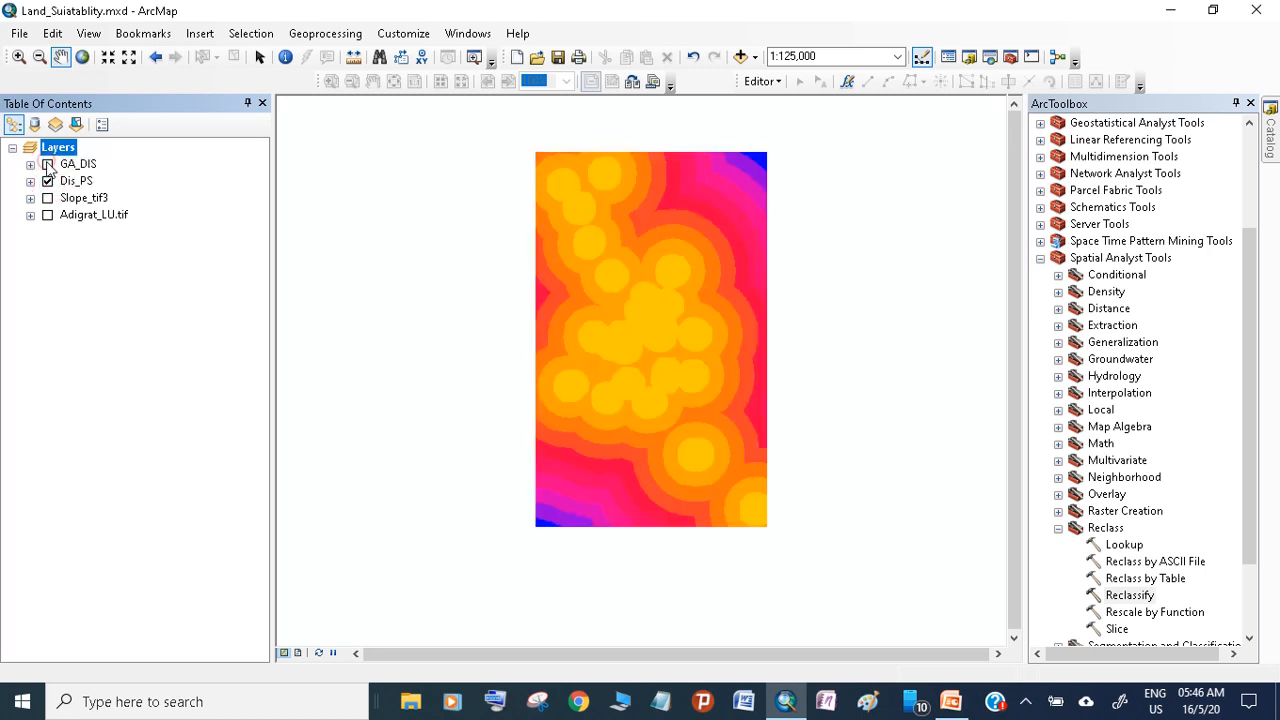
click(30, 181)
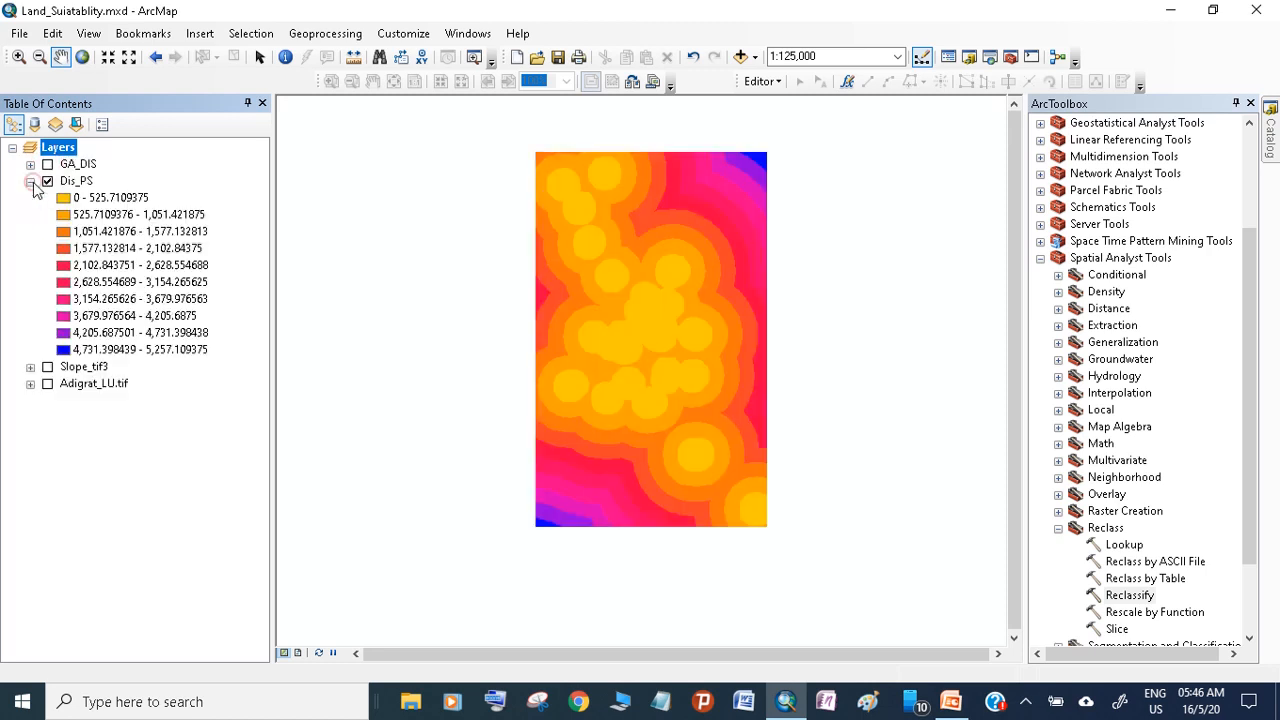
Open the Reclassify tool with Dis_PS as its input raster and review the default reclassification table
double_click(1130, 595)
drag(76, 181, 462, 232)
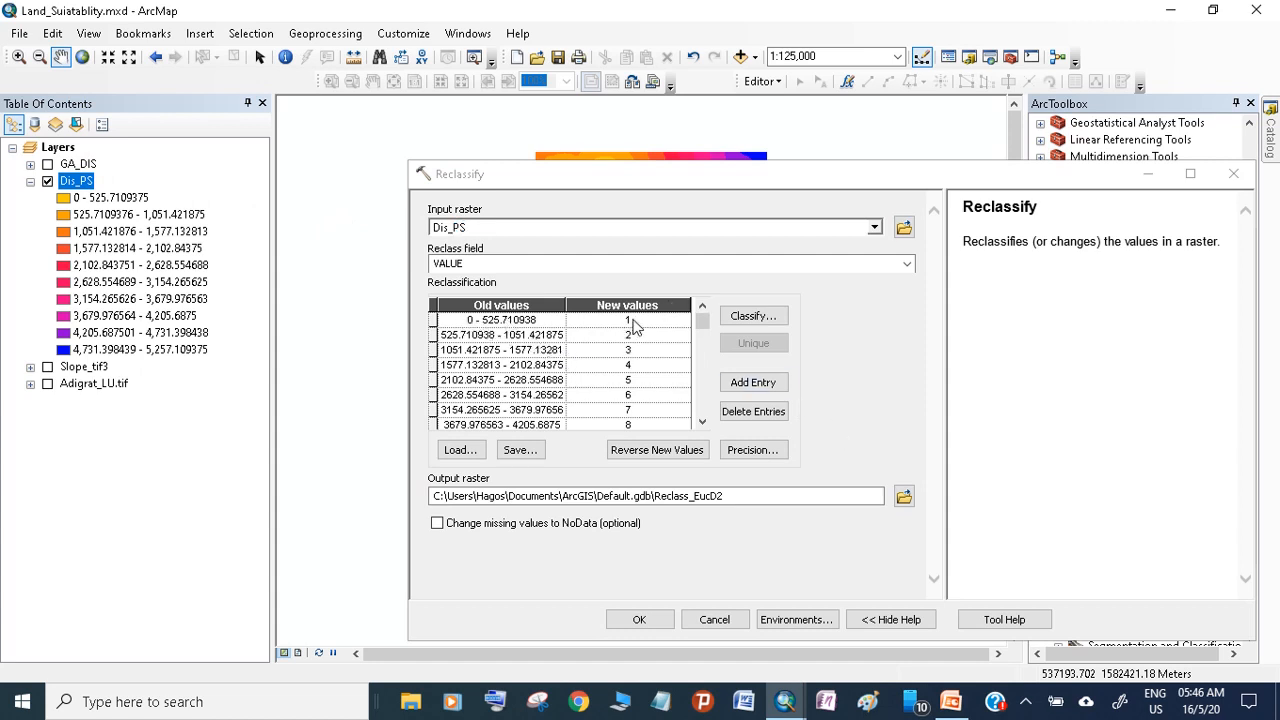
click(703, 326)
click(743, 393)
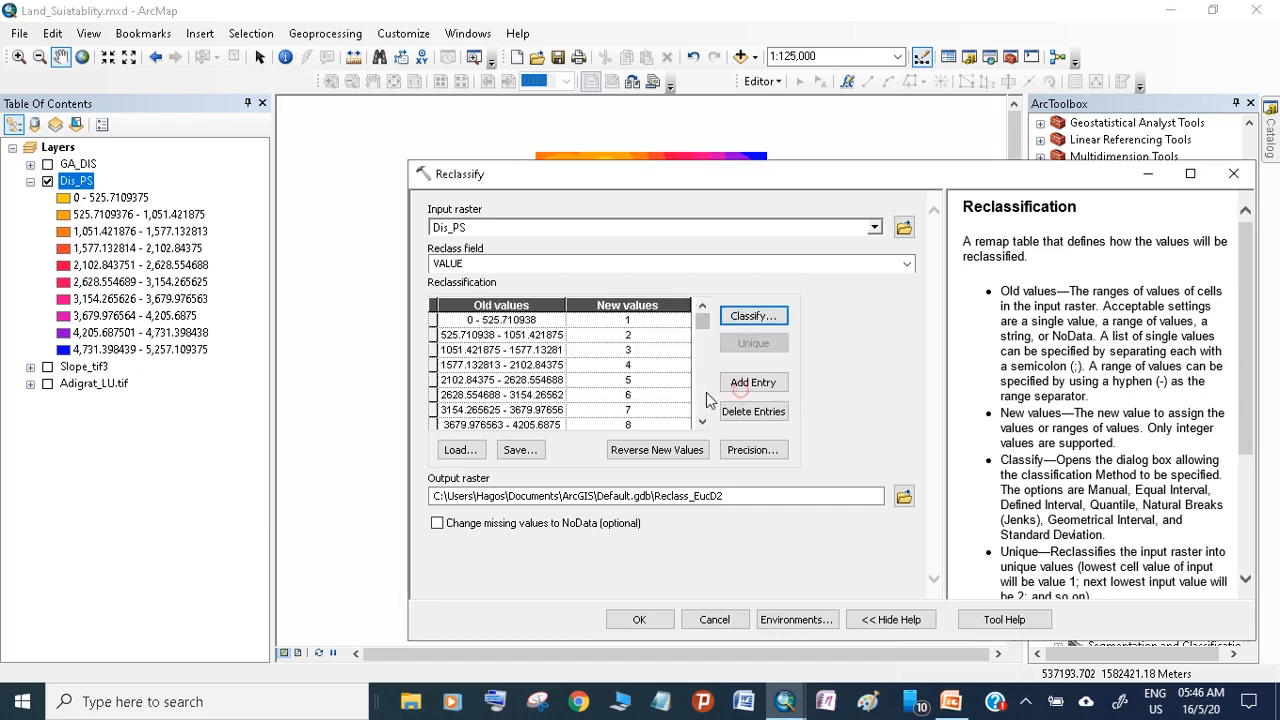
scroll(518, 405, down, 2)
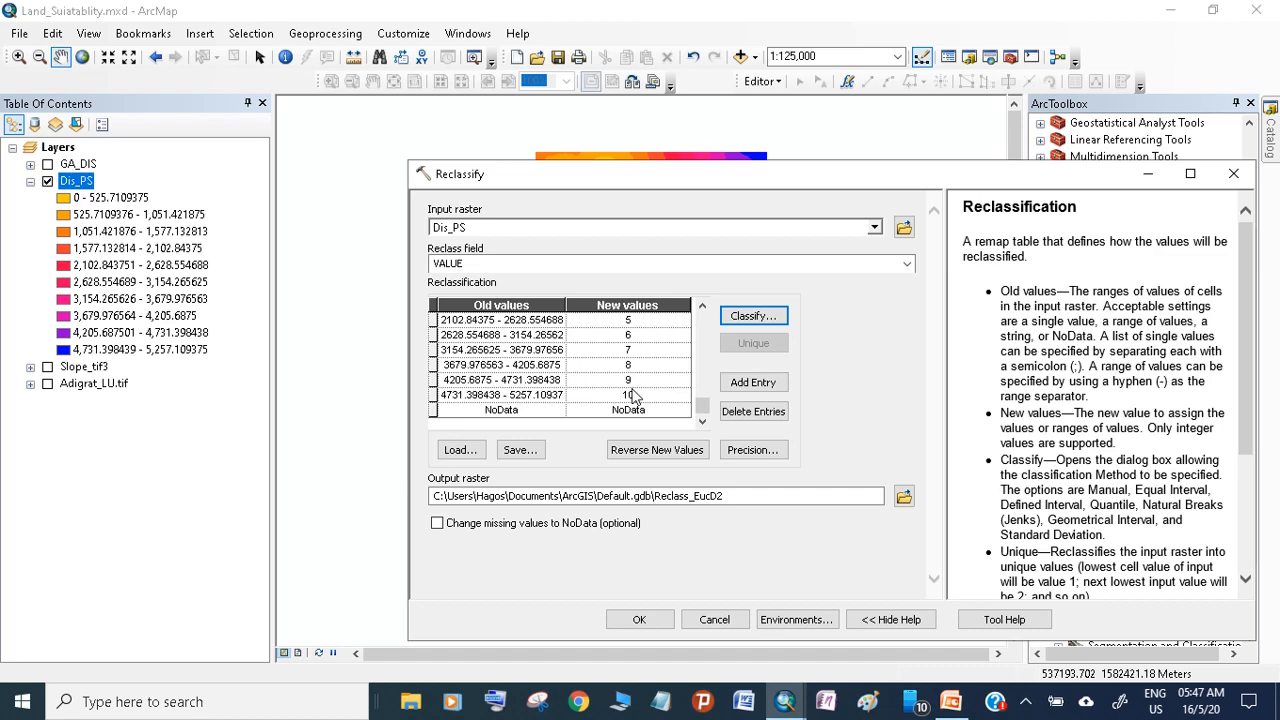
Classify the Dis_PS values into 9 classes with the Natural Breaks (Jenks) method
click(752, 315)
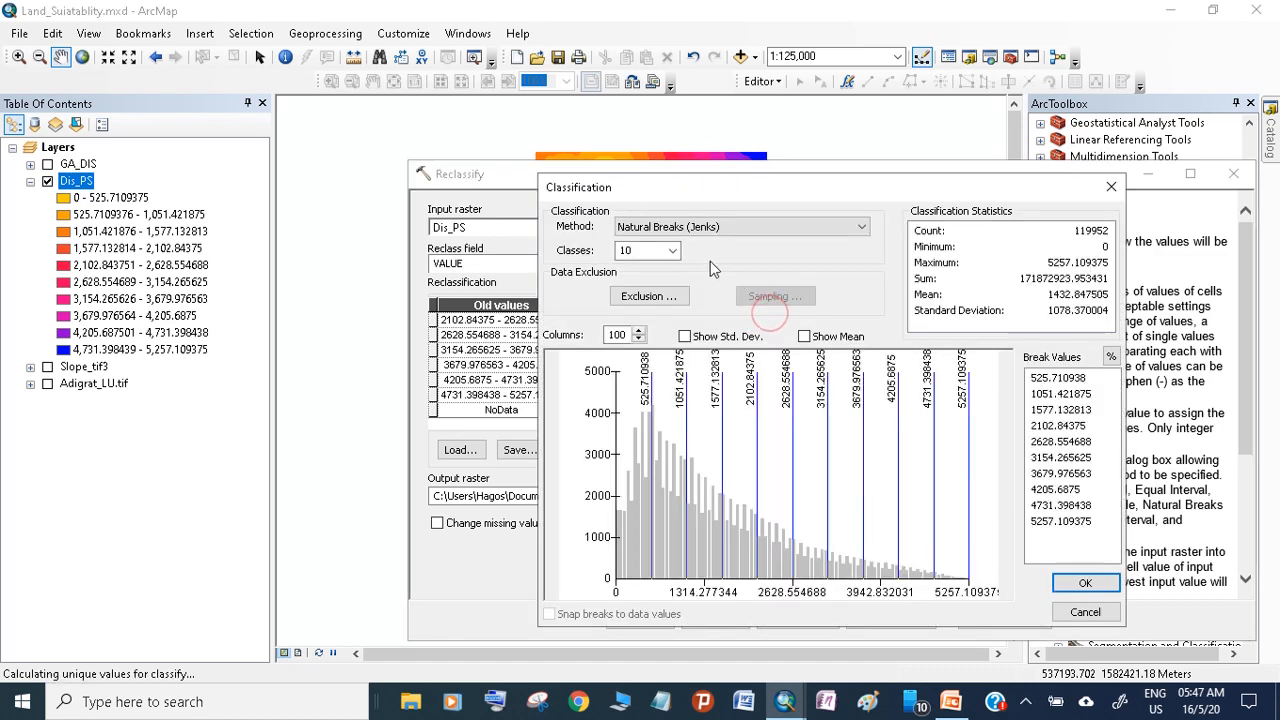
click(673, 251)
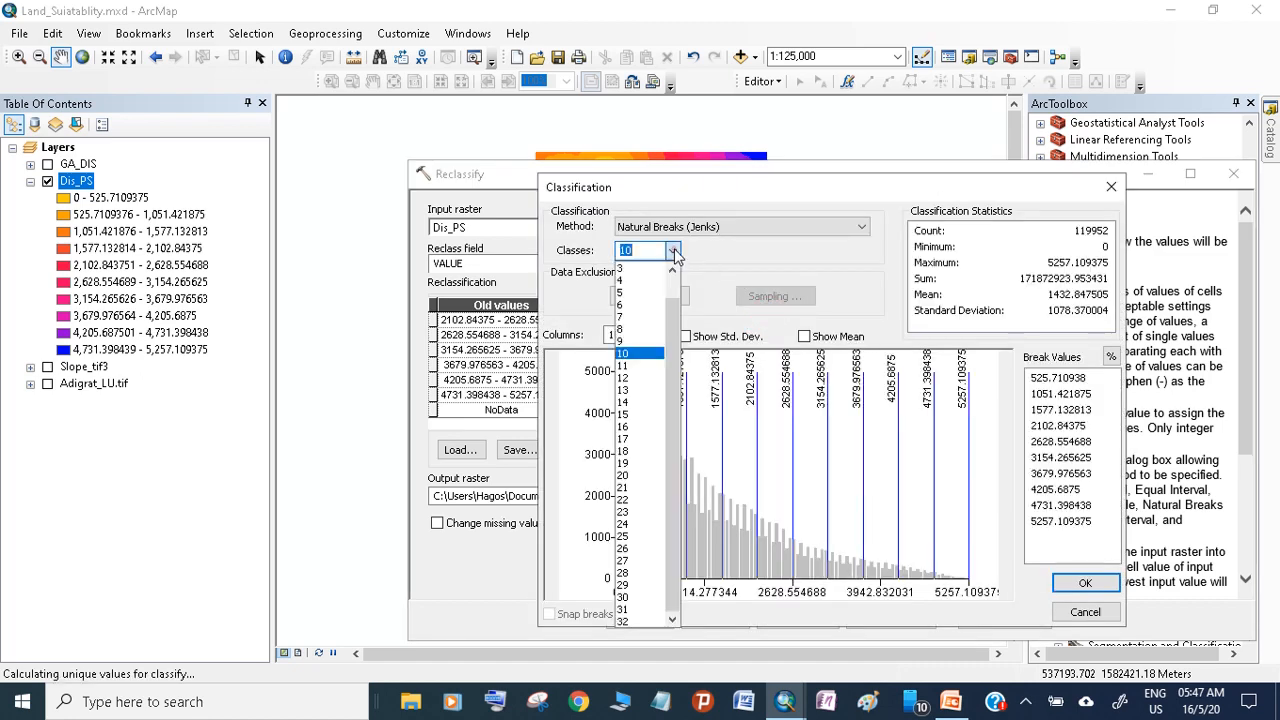
click(636, 330)
click(1085, 583)
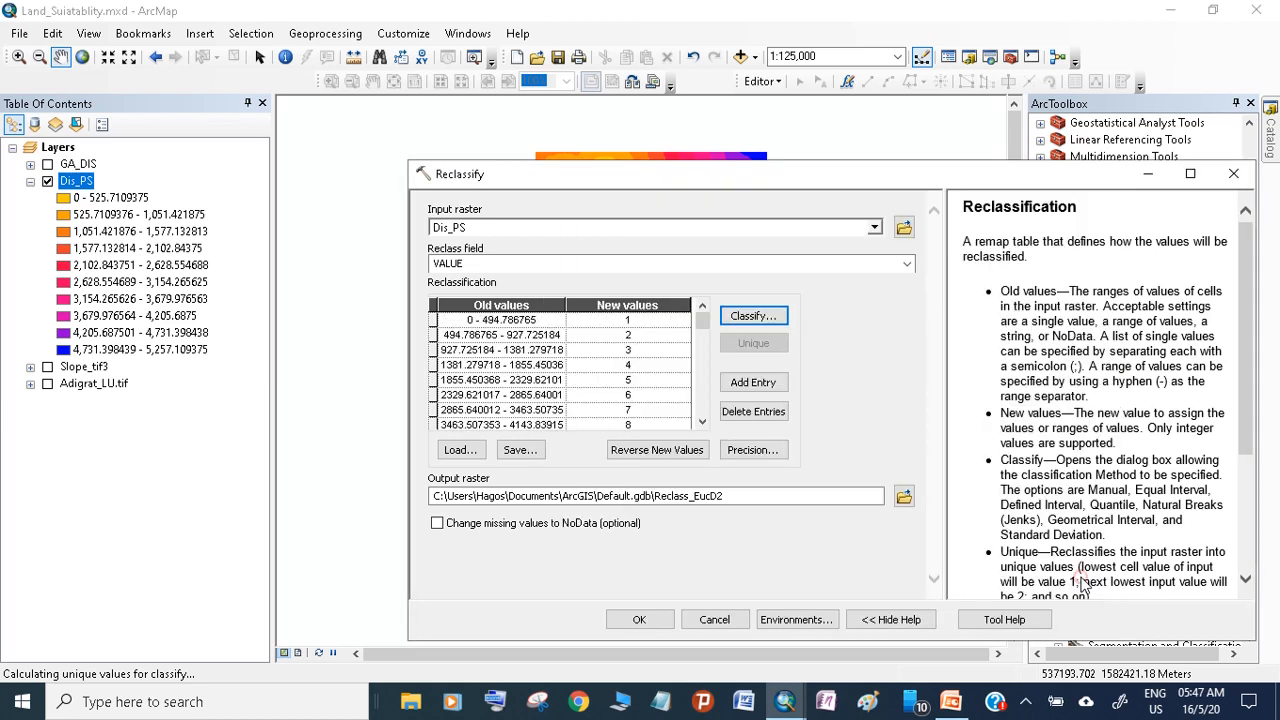
Name the output raster PS_DIS in Default.gdb, check the class table through to its last row, and run the reclassification of Dis_PS
click(725, 495)
drag(725, 495, 655, 495)
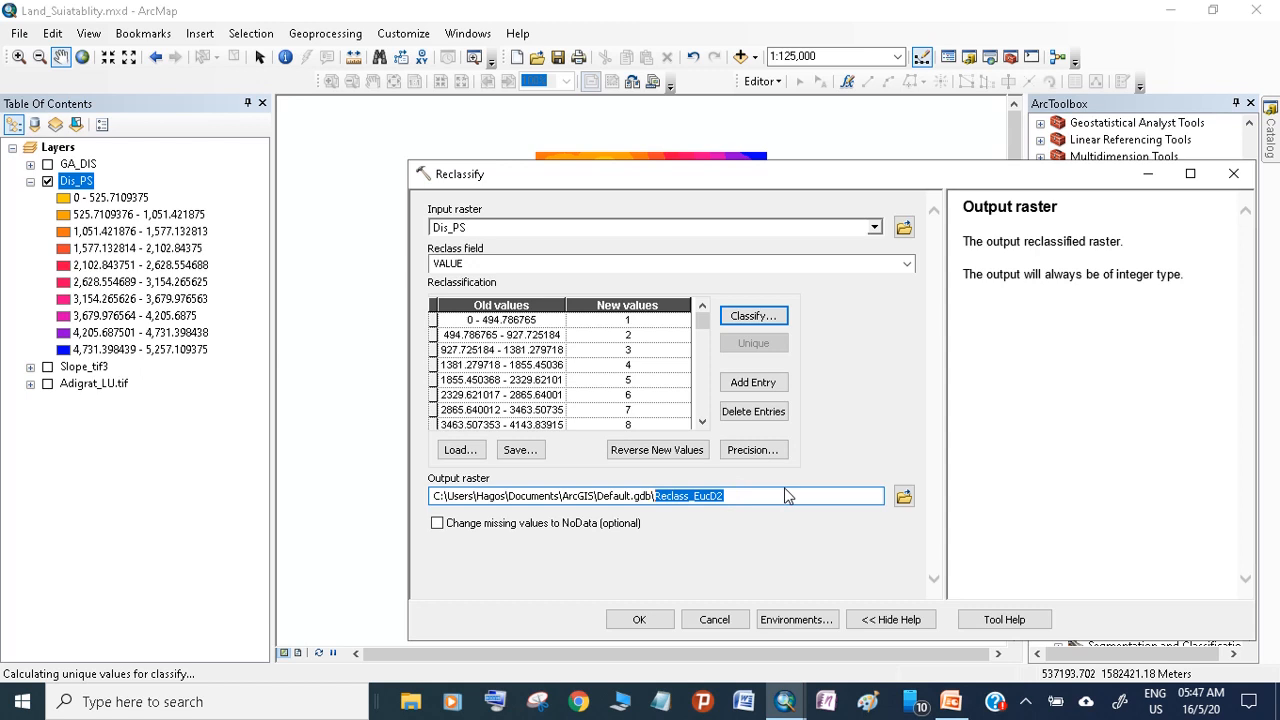
text(PS)
click(702, 421)
click(702, 421)
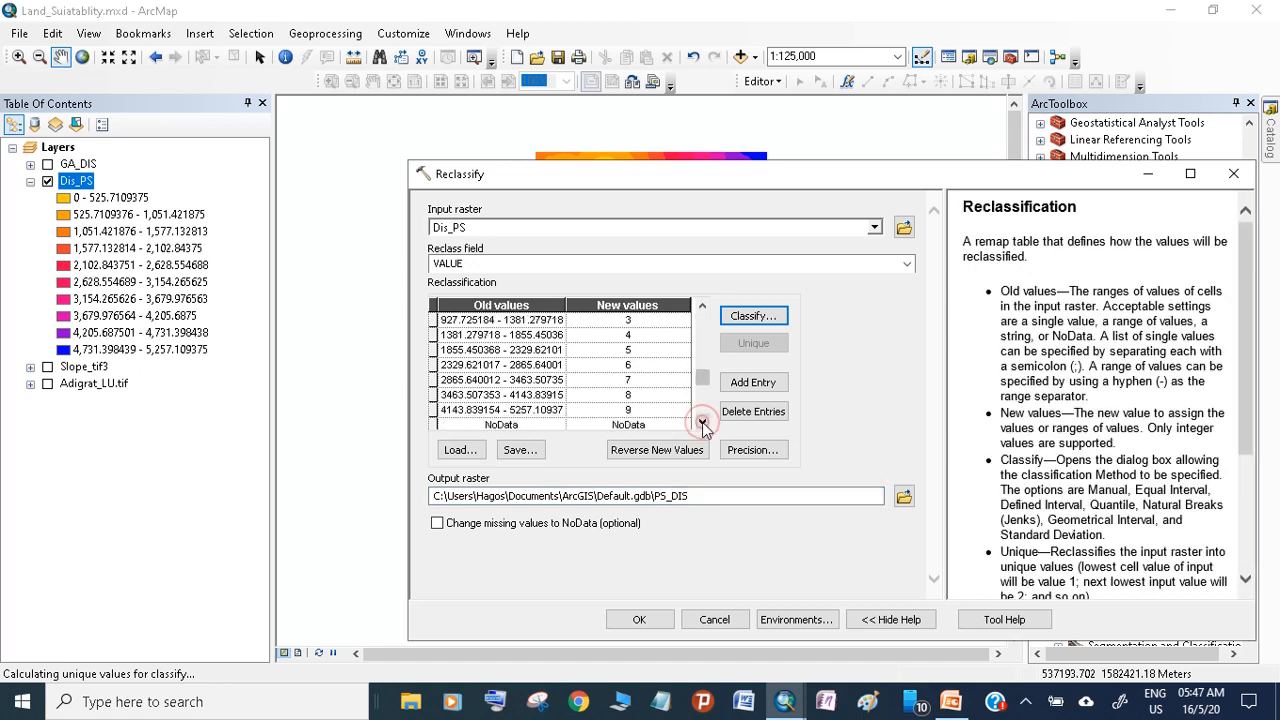
click(640, 620)
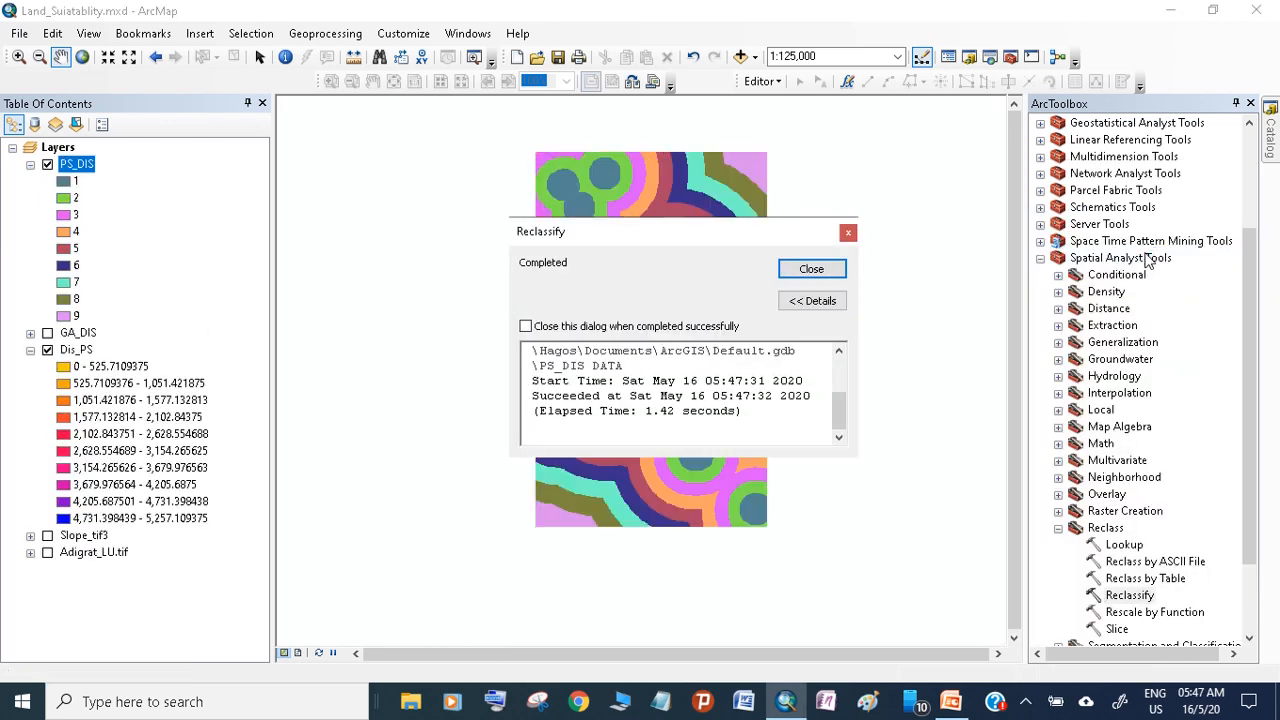
click(826, 272)
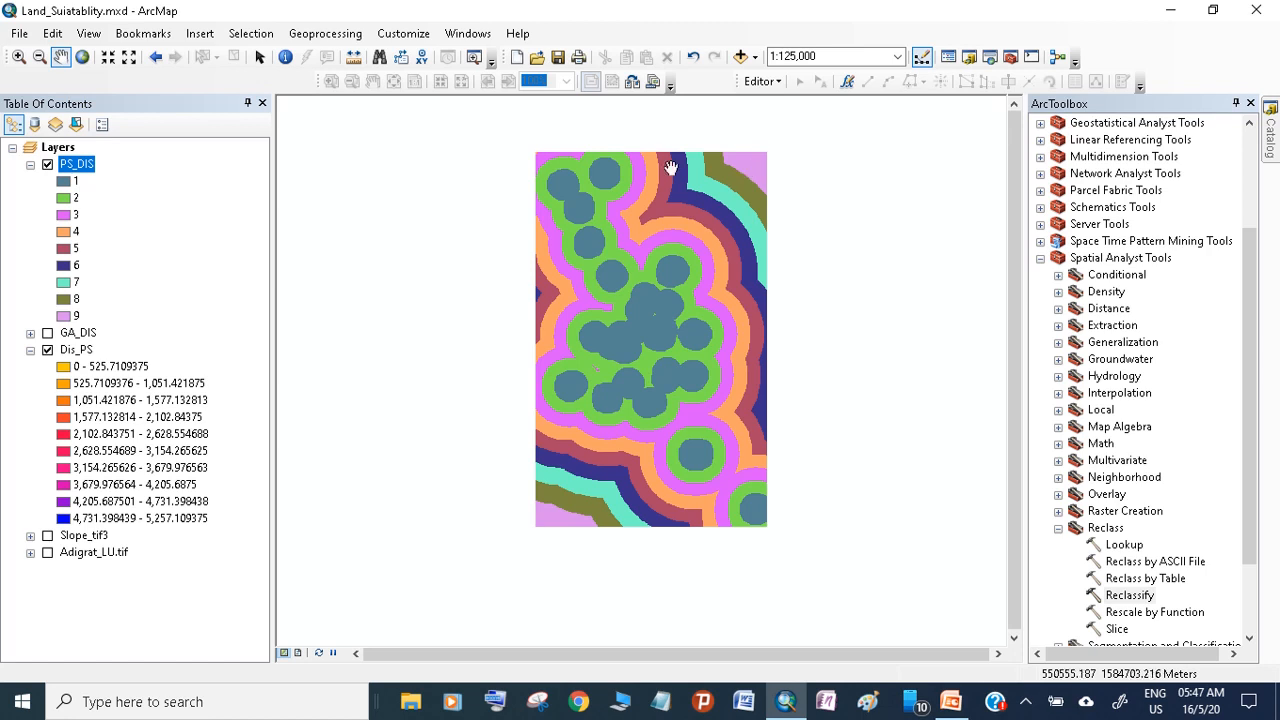
click(183, 226)
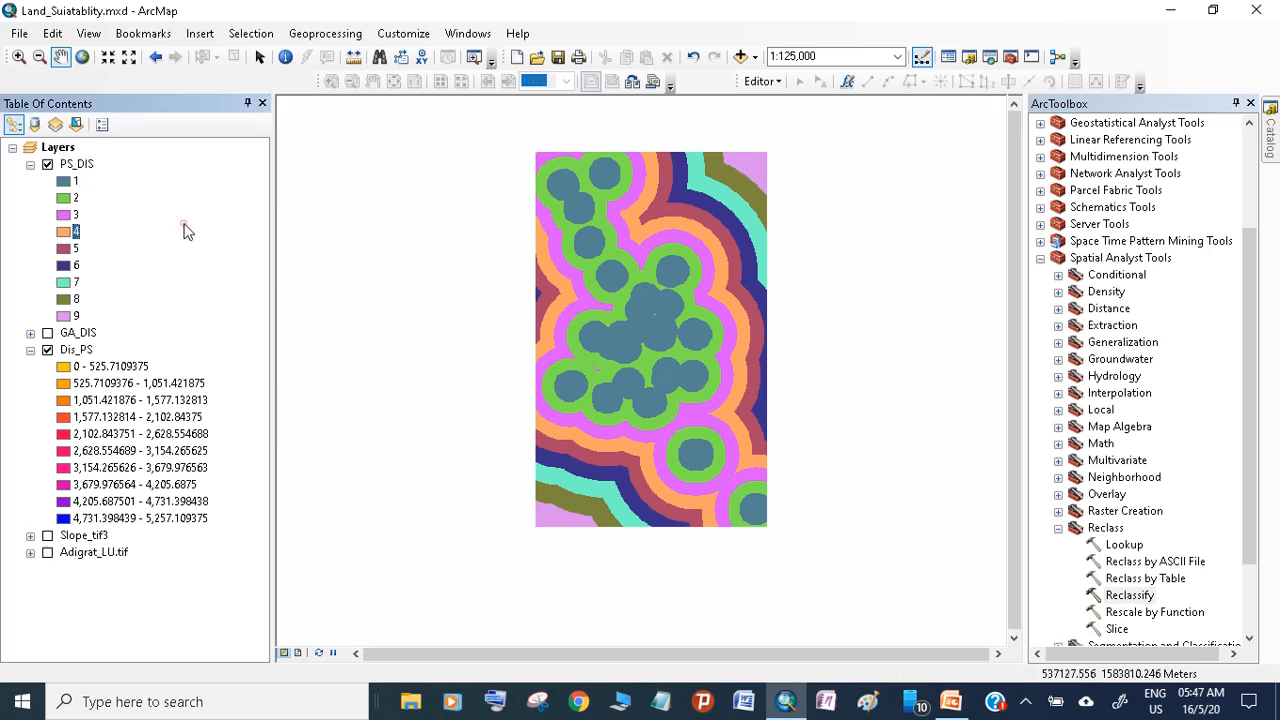
Remove the Dis_PS layer from the map and display only Slope_tif3 with its legend expanded
right_click(86, 350)
click(113, 384)
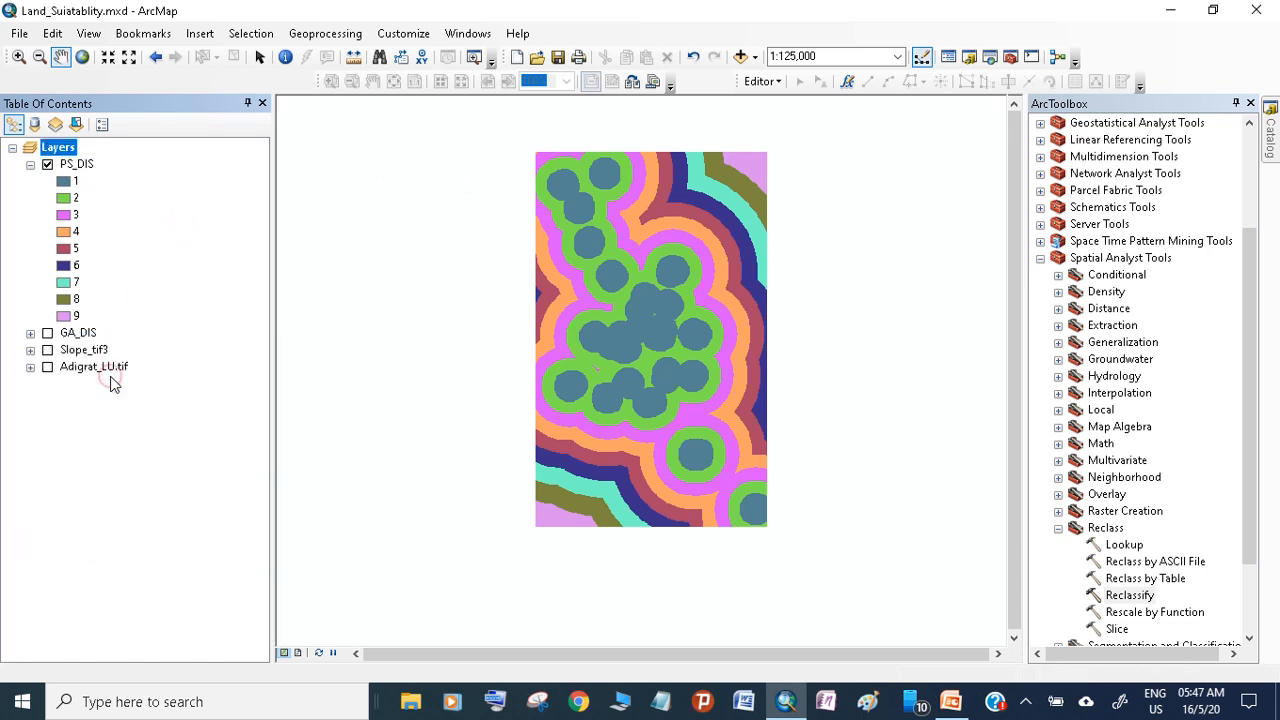
click(30, 164)
click(47, 164)
click(47, 181)
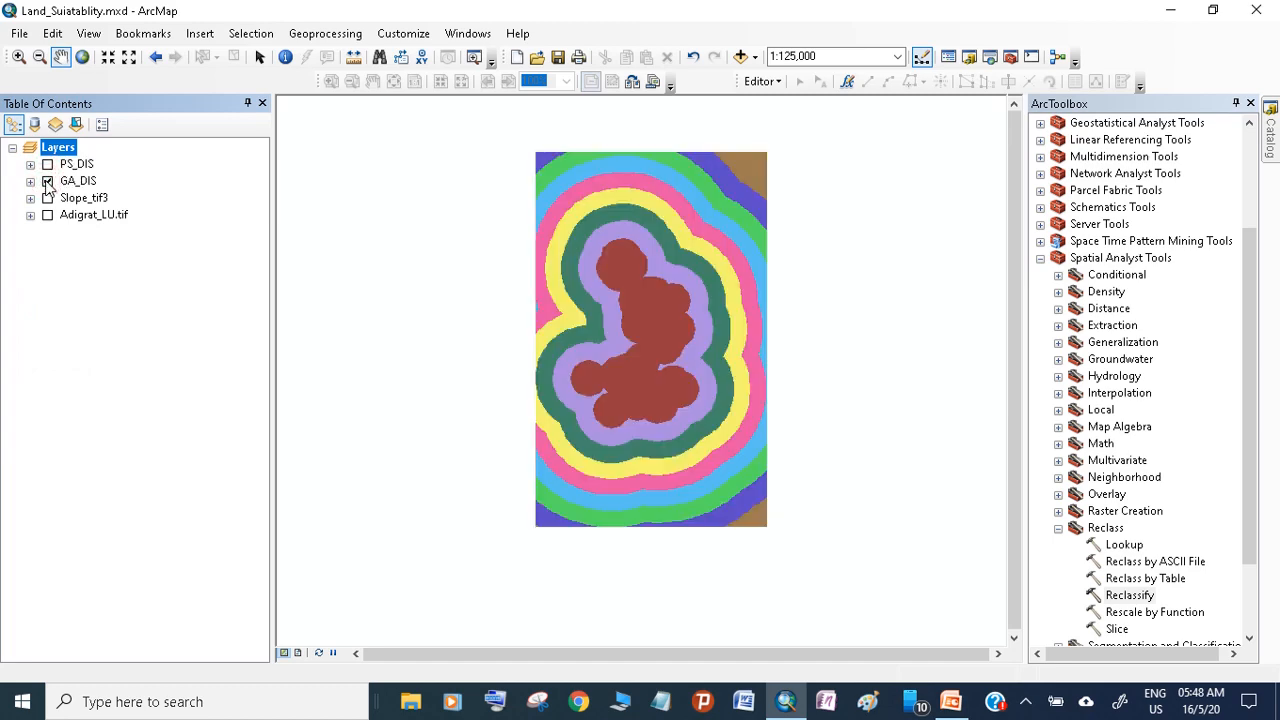
click(47, 181)
click(47, 198)
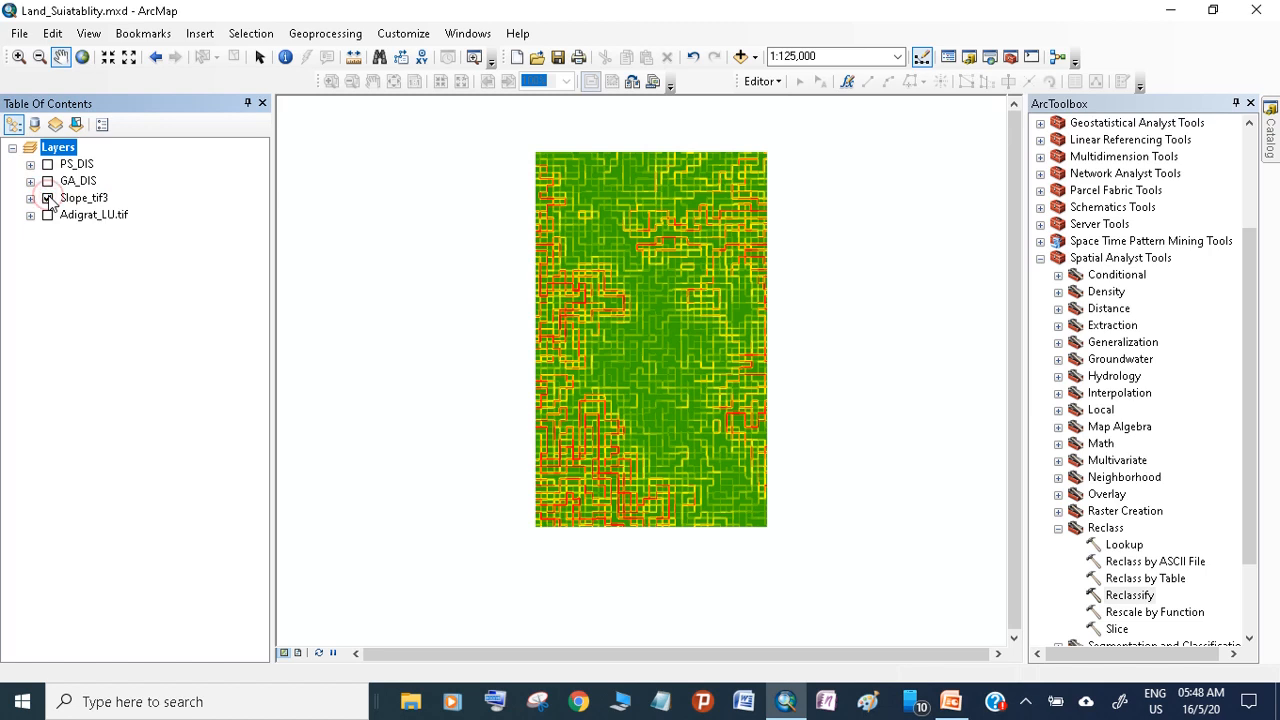
click(30, 198)
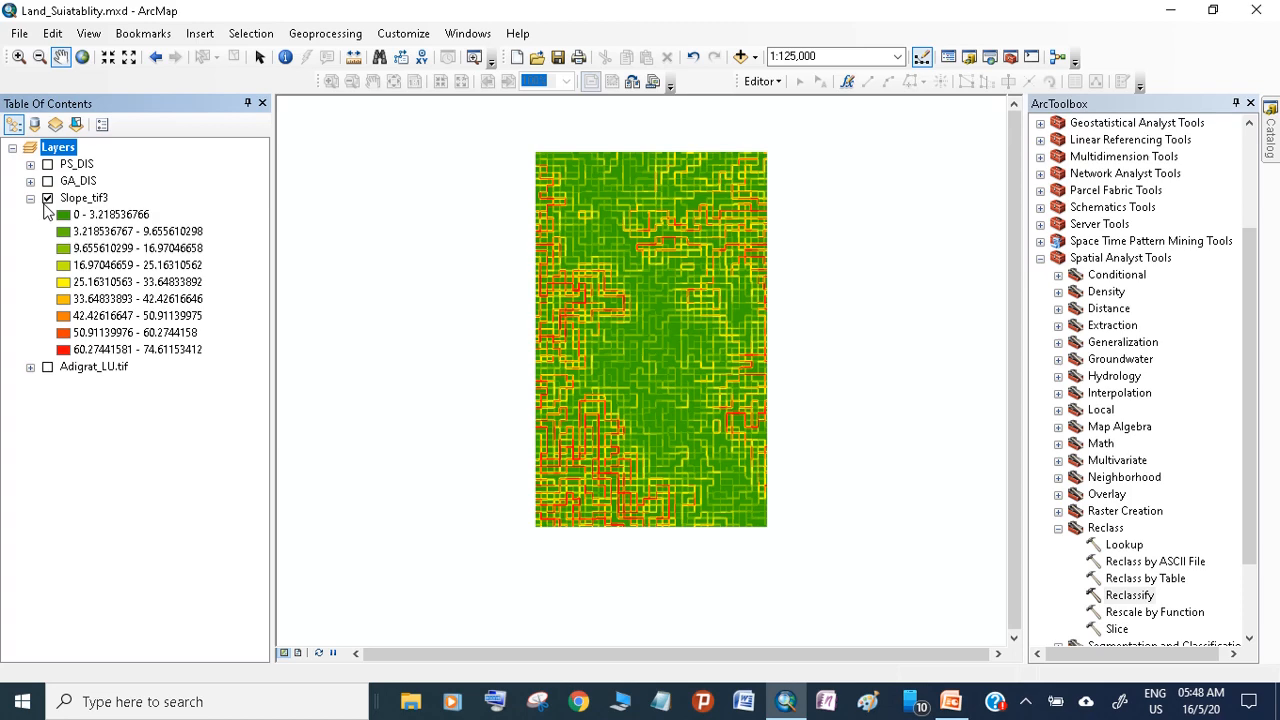
Open the Reclassify tool with Slope_tif3 as its input raster and review the default class table through to its last row
double_click(1112, 595)
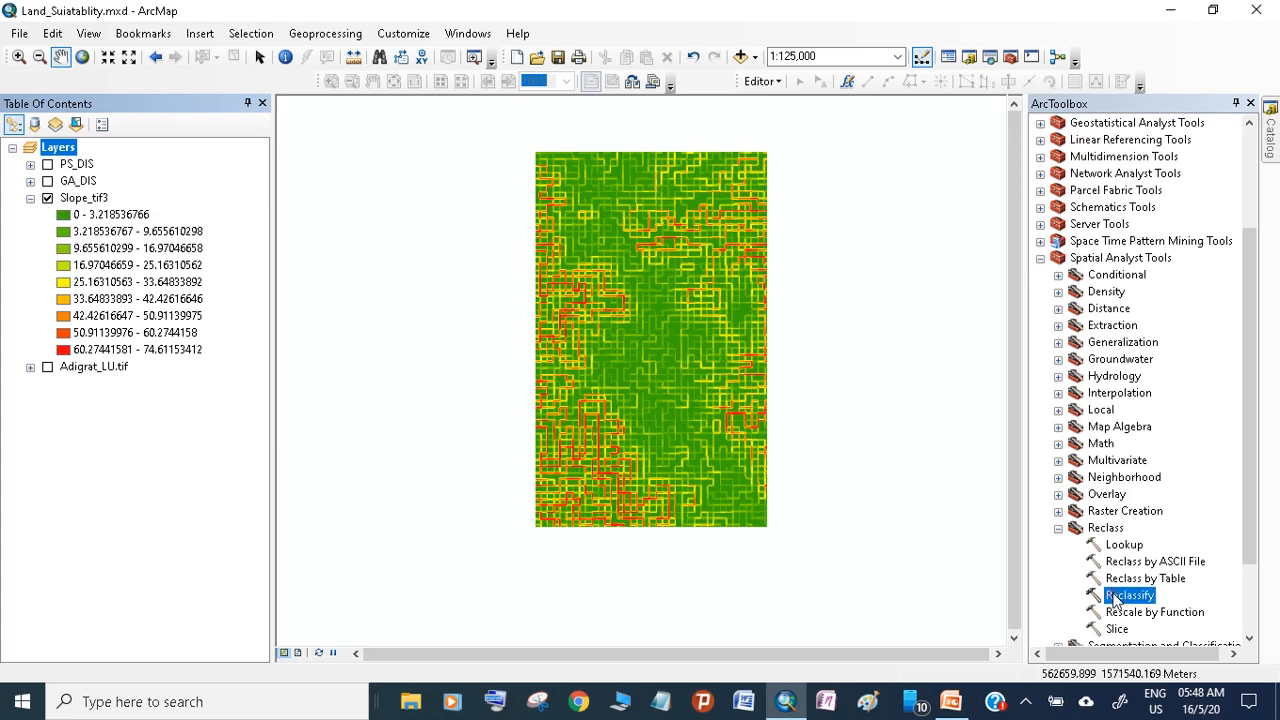
drag(92, 202, 483, 231)
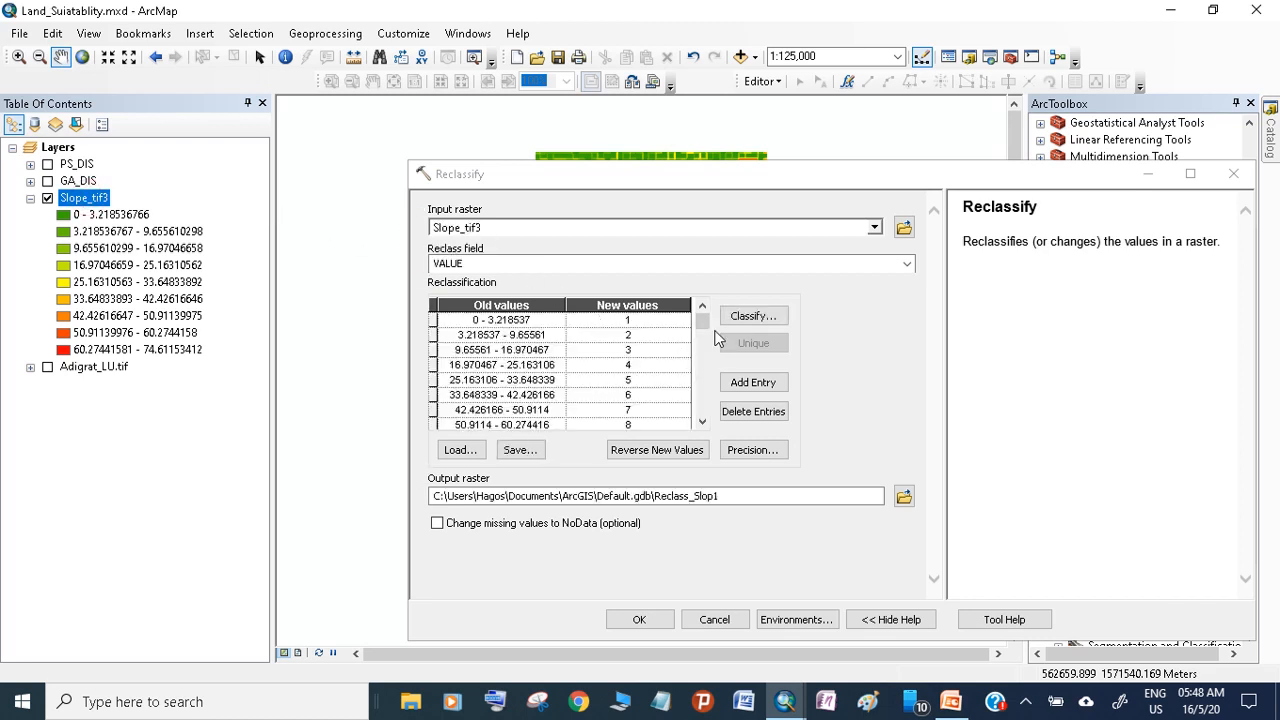
click(746, 381)
click(701, 421)
click(701, 422)
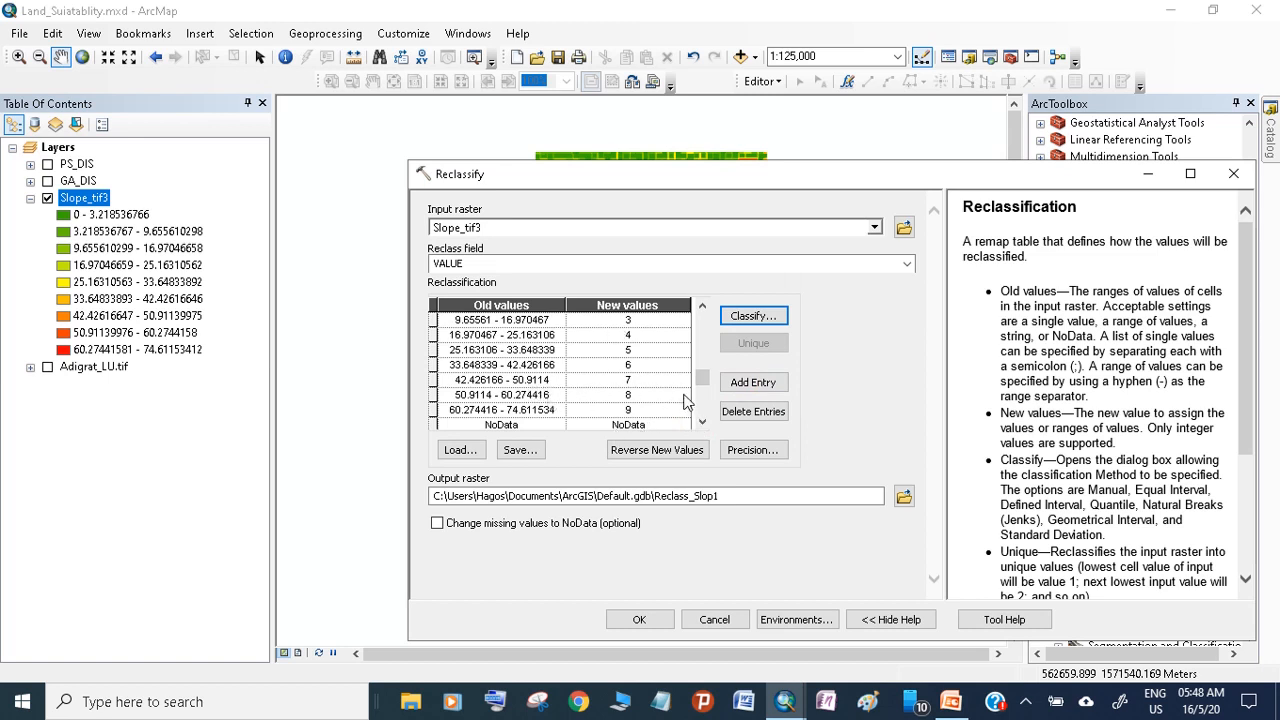
drag(702, 378, 702, 318)
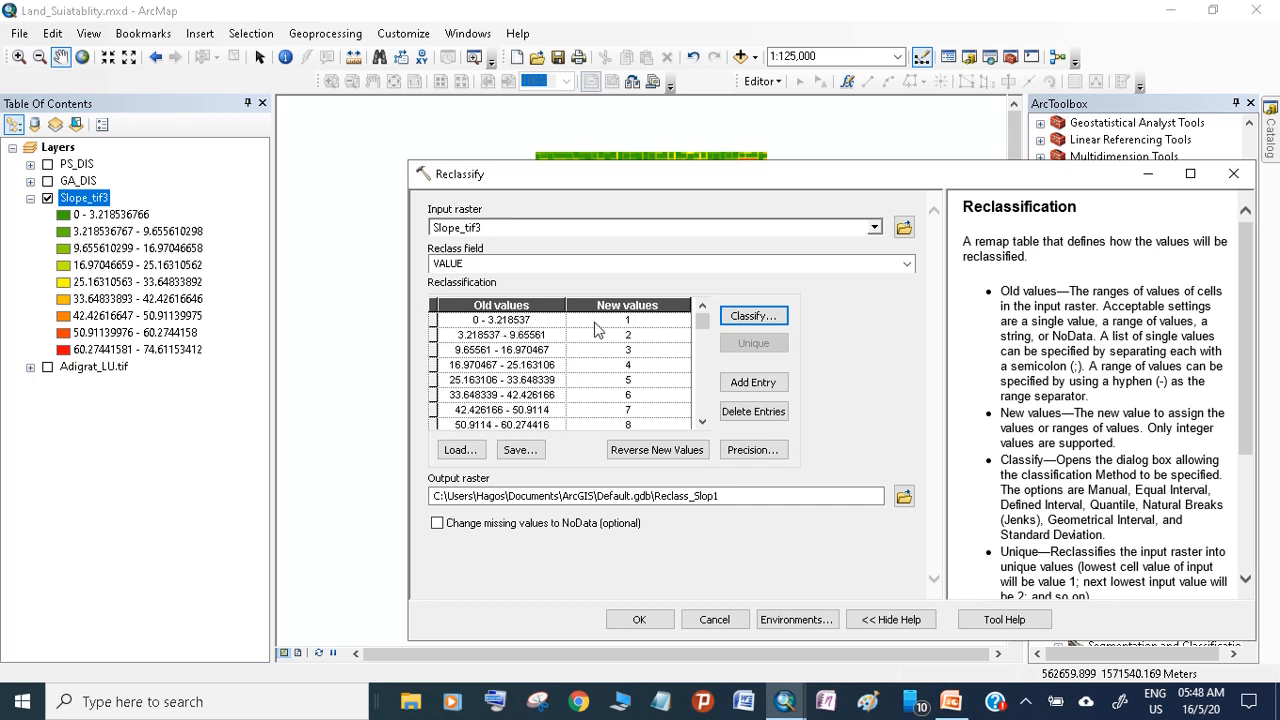
Reverse the new values for the slope classes, name the output raster Slope_RC in Default.gdb, and run the reclassification
click(657, 448)
drag(720, 496, 656, 497)
text(s)
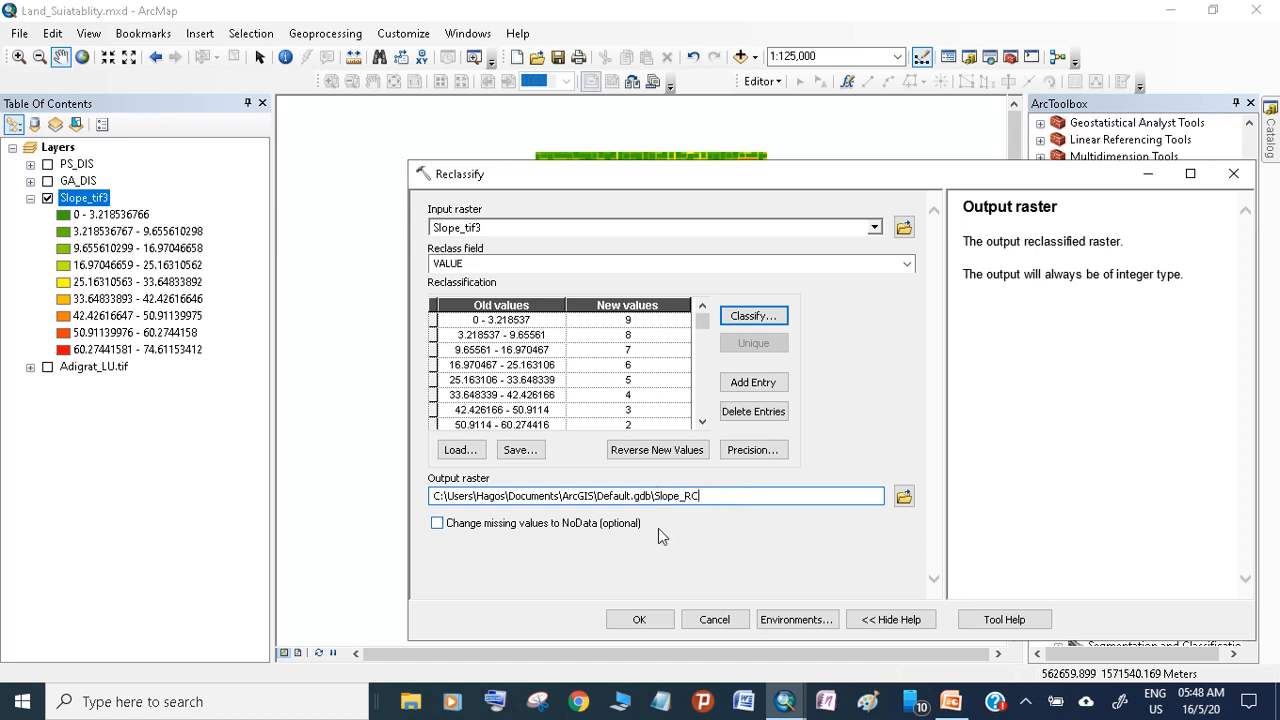
click(640, 618)
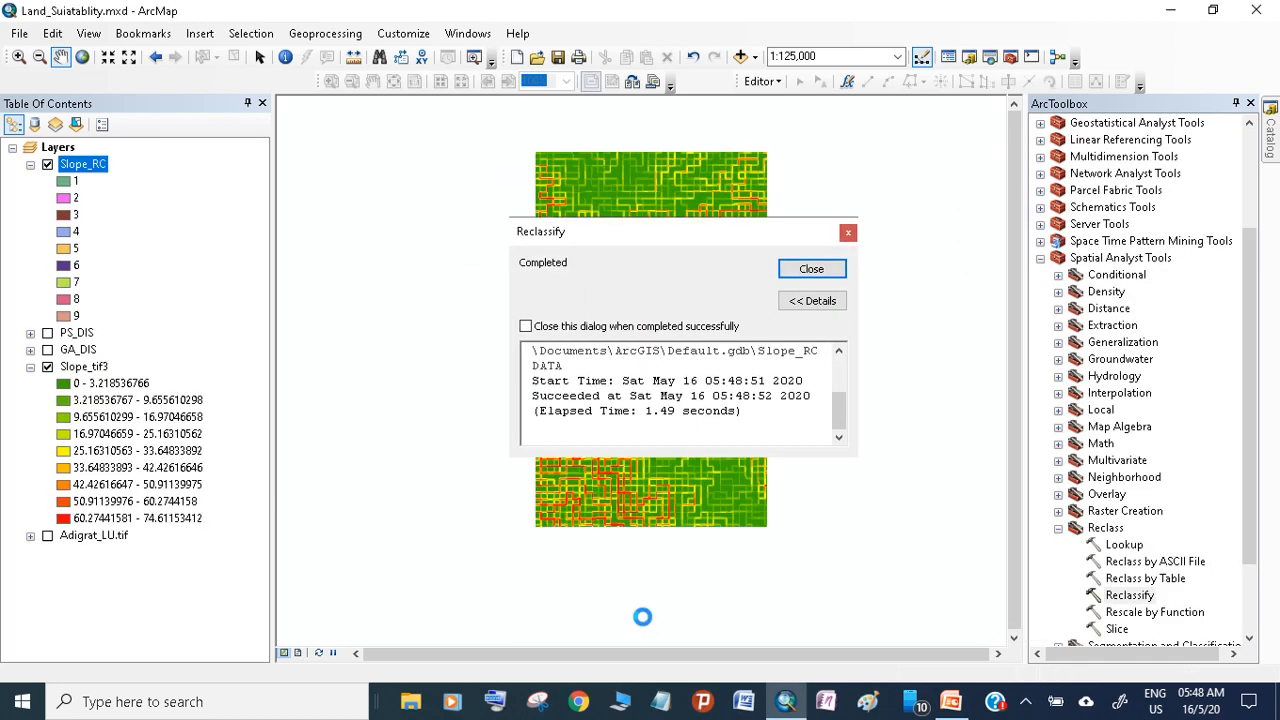
click(811, 270)
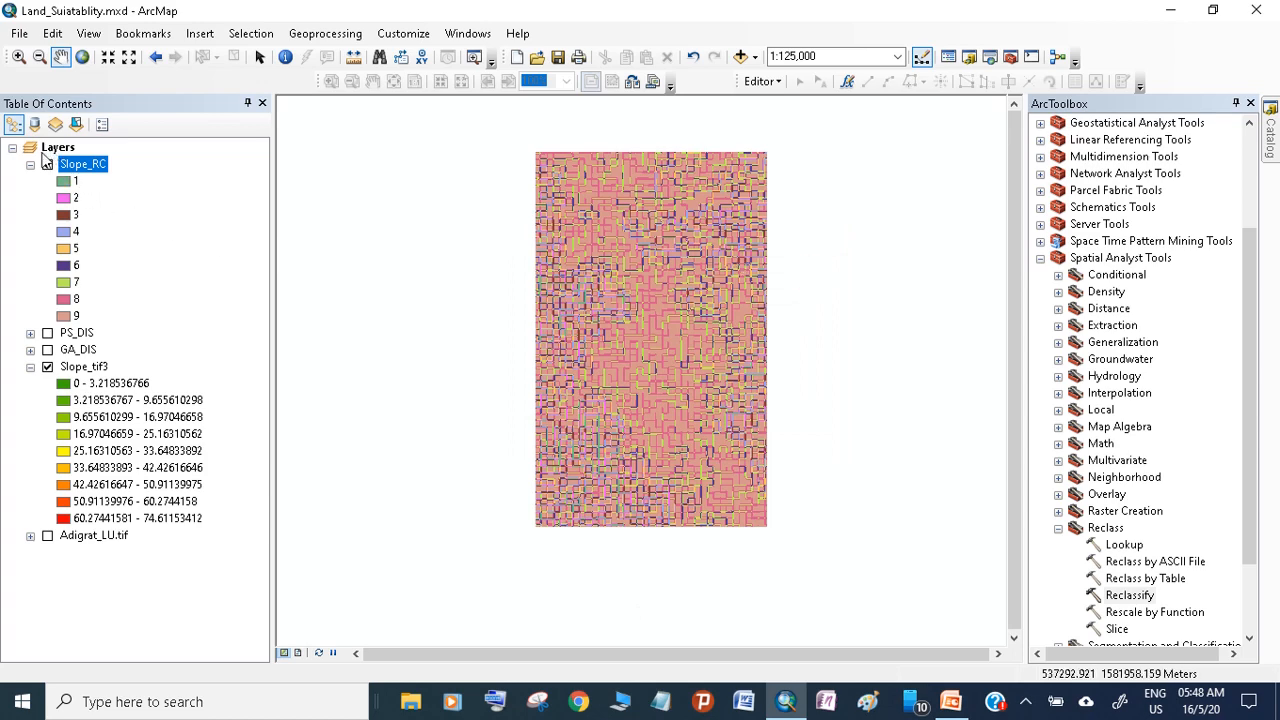
Collapse and hide the Slope_RC layer, and remove the original Slope_tif3 layer from the map
click(30, 164)
click(30, 164)
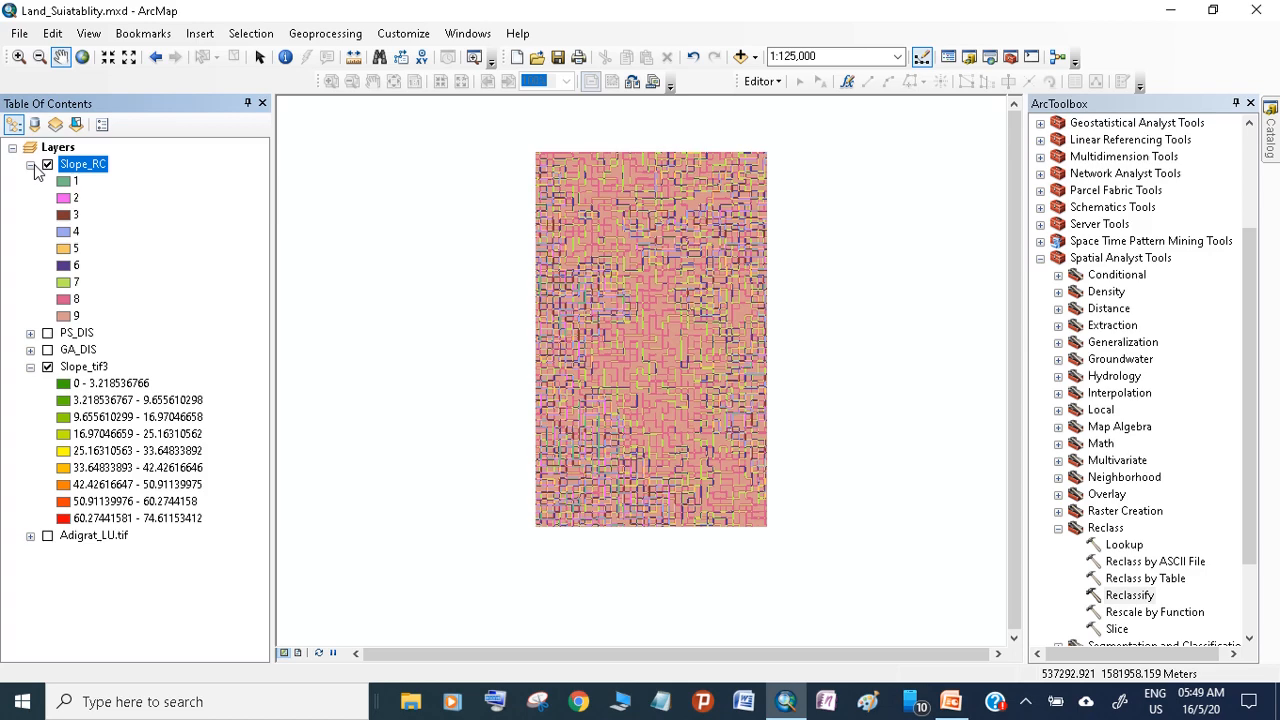
click(30, 164)
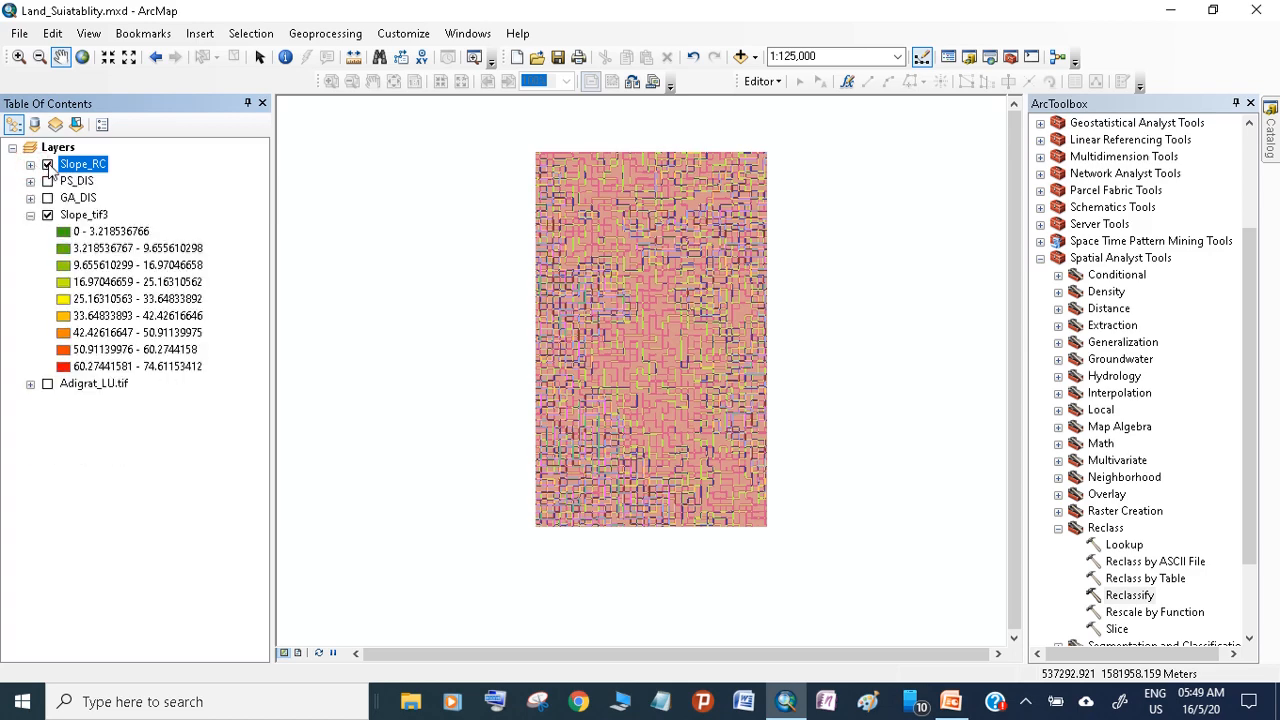
click(47, 164)
click(47, 216)
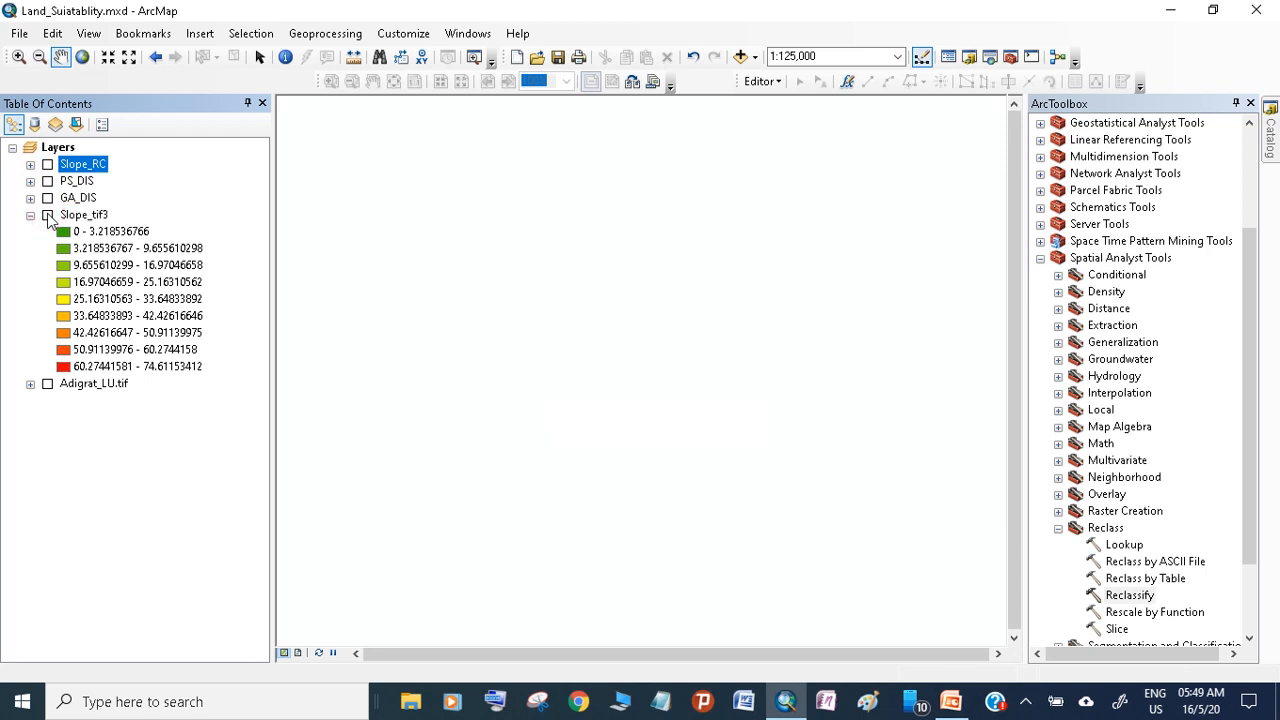
click(72, 216)
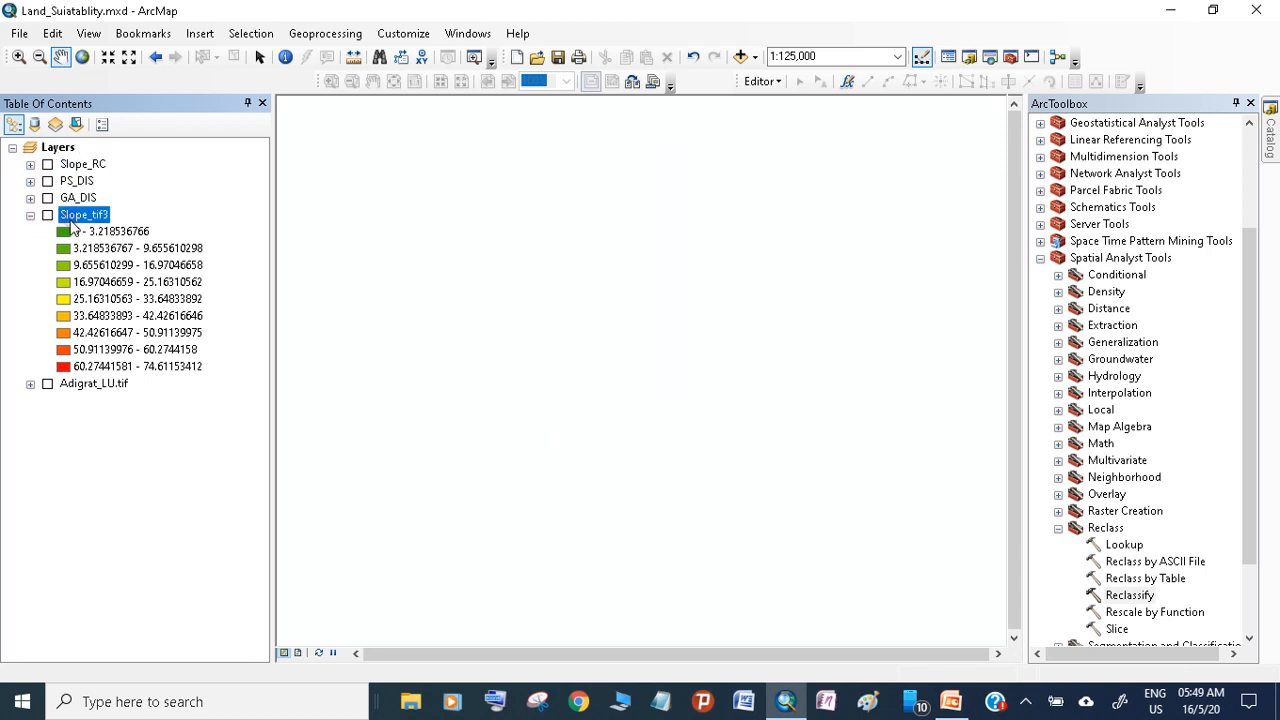
right_click(72, 216)
click(84, 249)
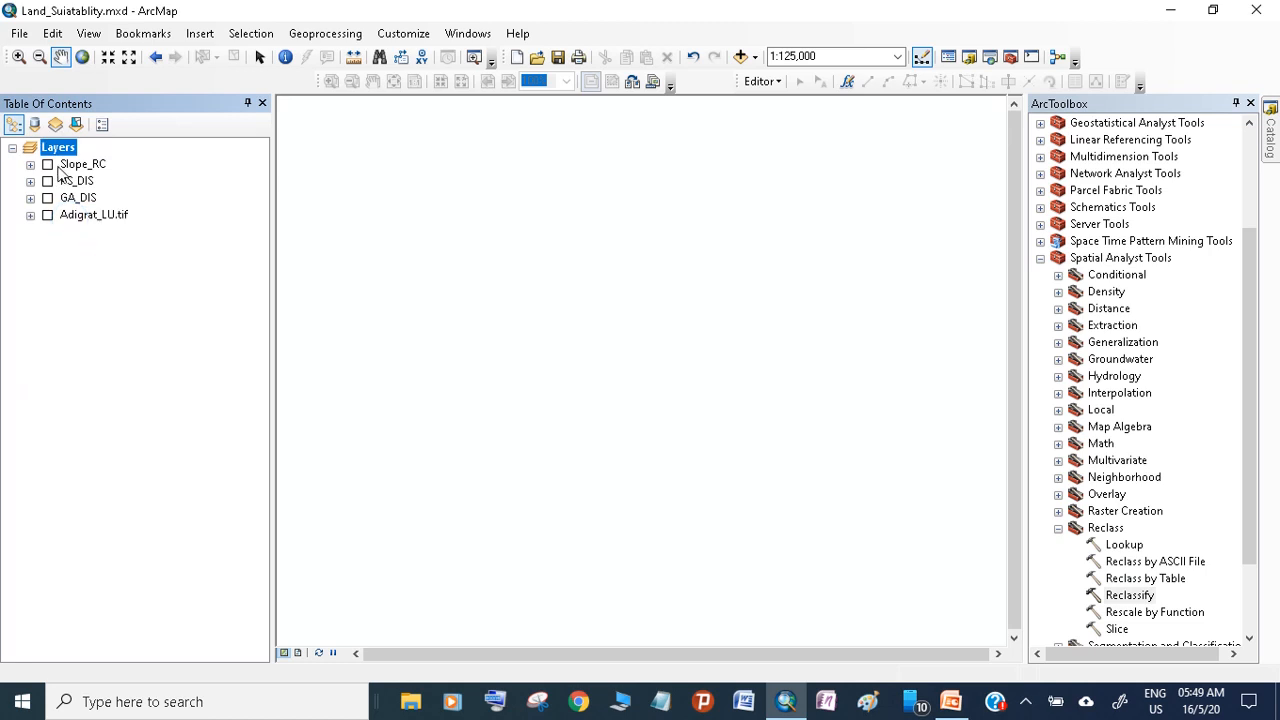
Display the Adigrat_LU.tif layer with its land use legend expanded
click(31, 216)
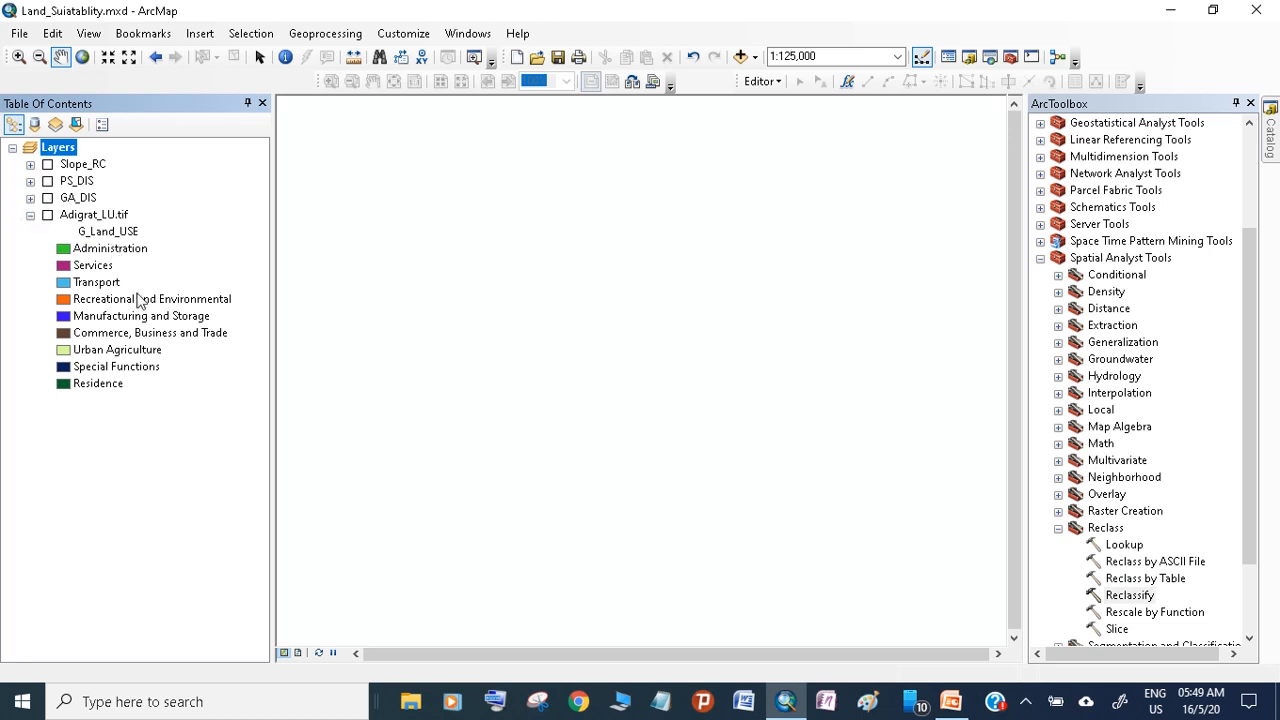
right_click(75, 215)
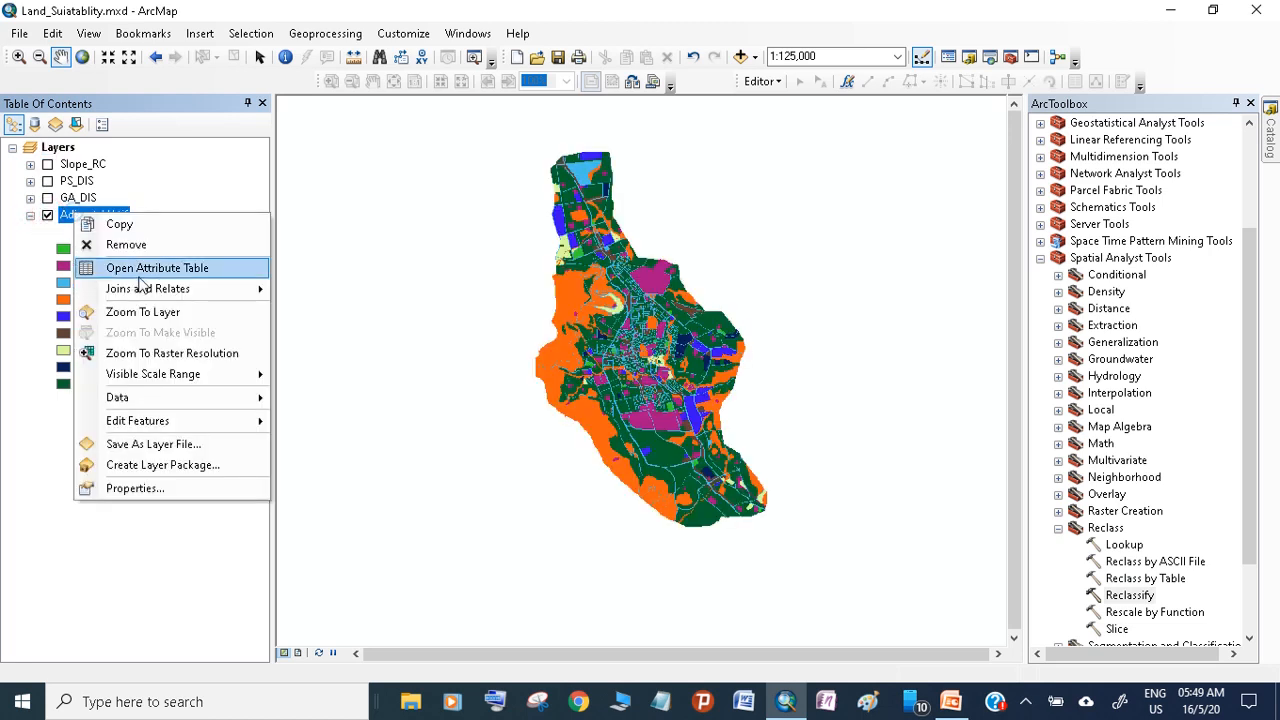
click(40, 302)
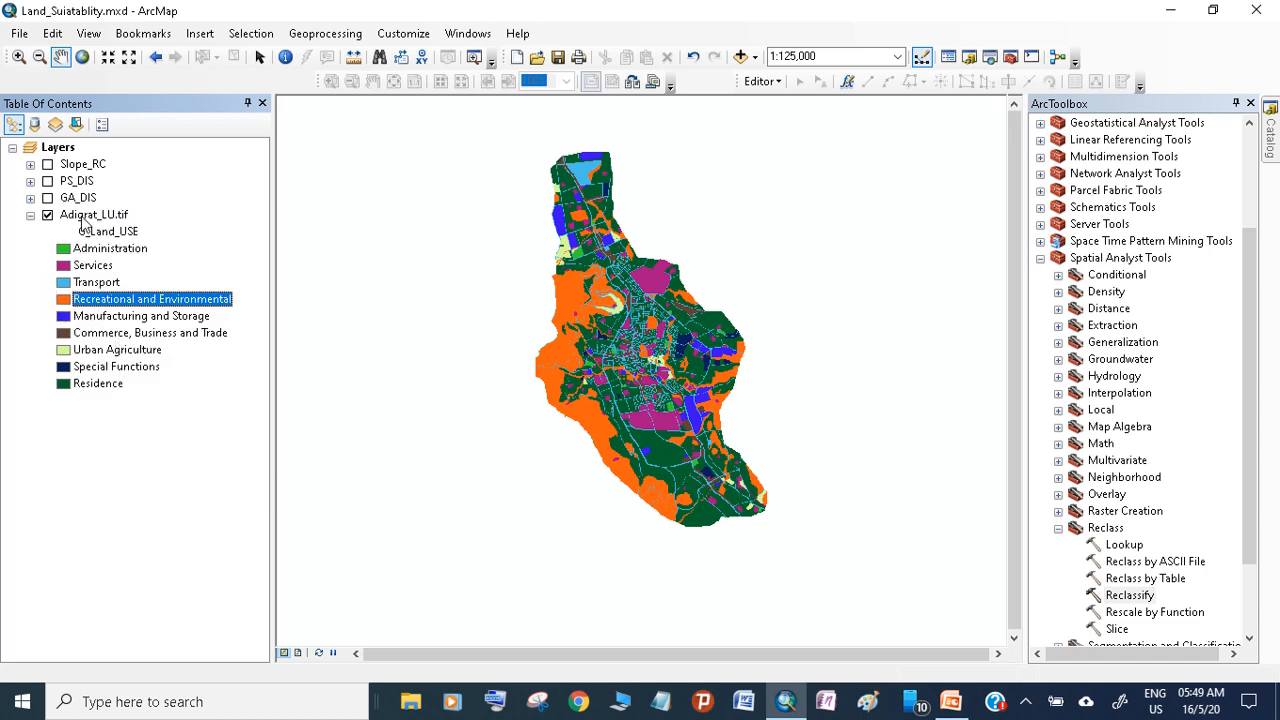
right_click(86, 223)
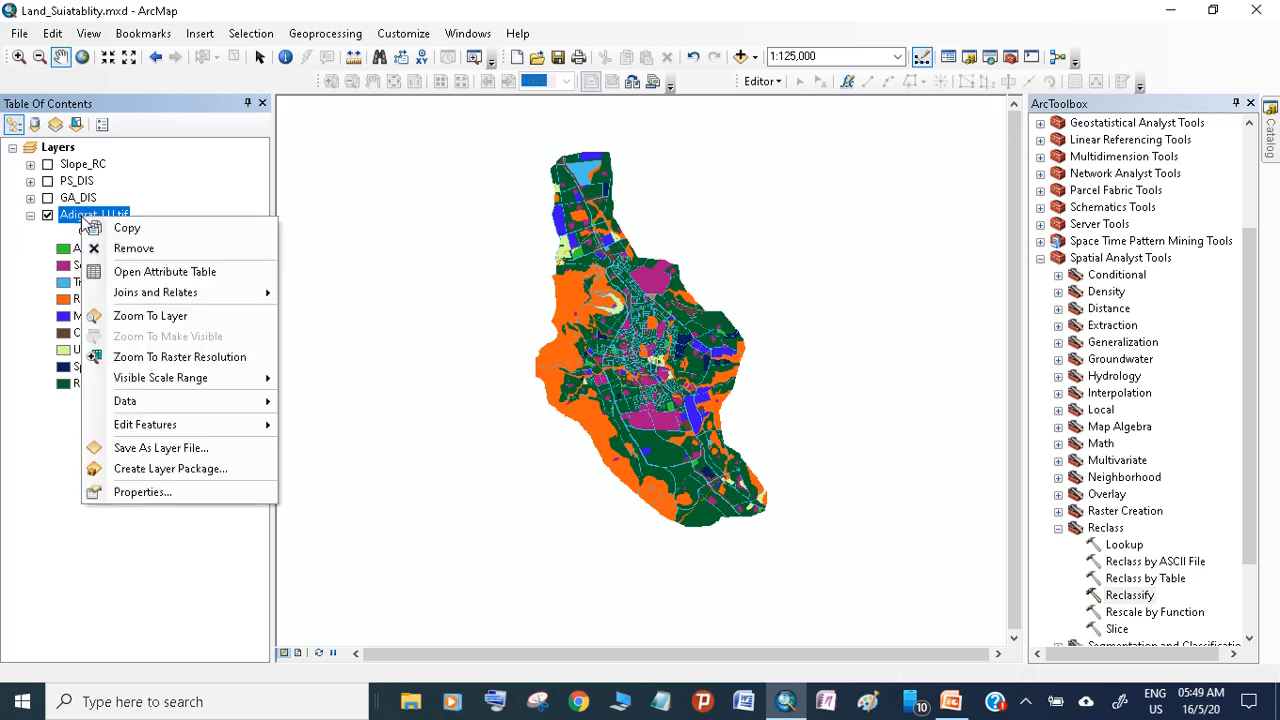
click(33, 448)
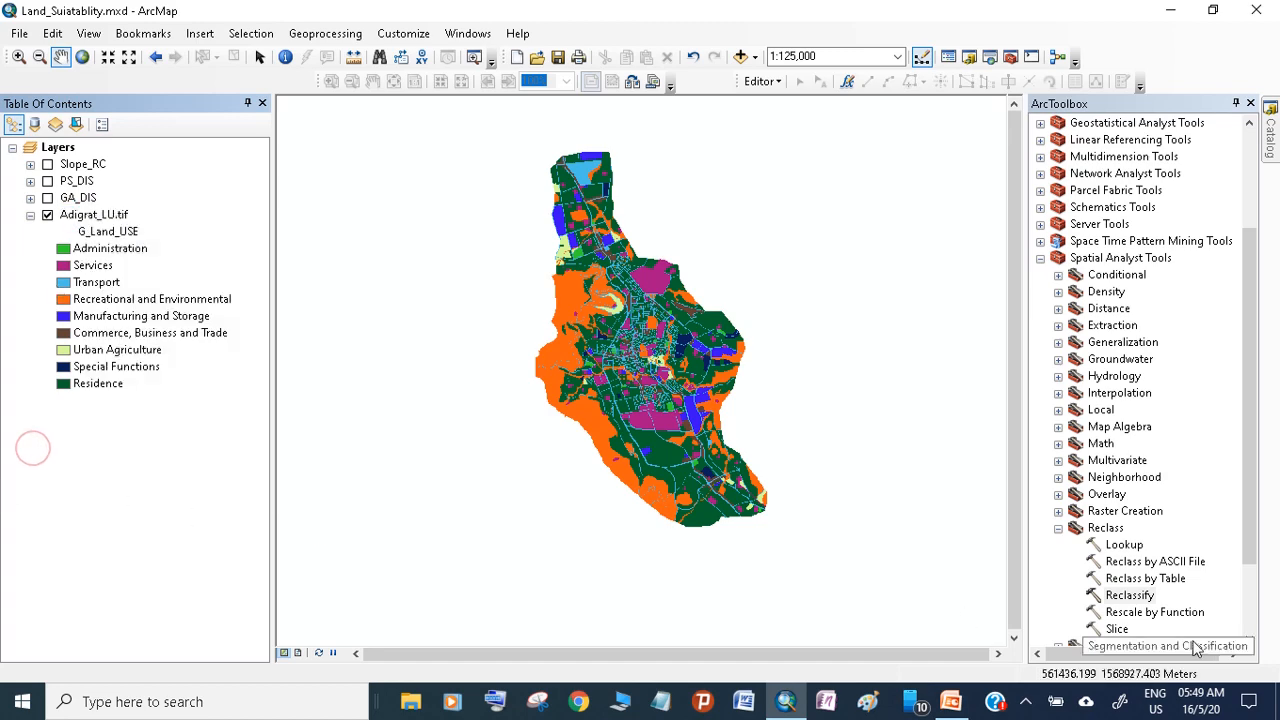
Open the Reclassify tool with Adigrat_LU.tif as its input raster and decline the ActiveX interaction
double_click(1128, 595)
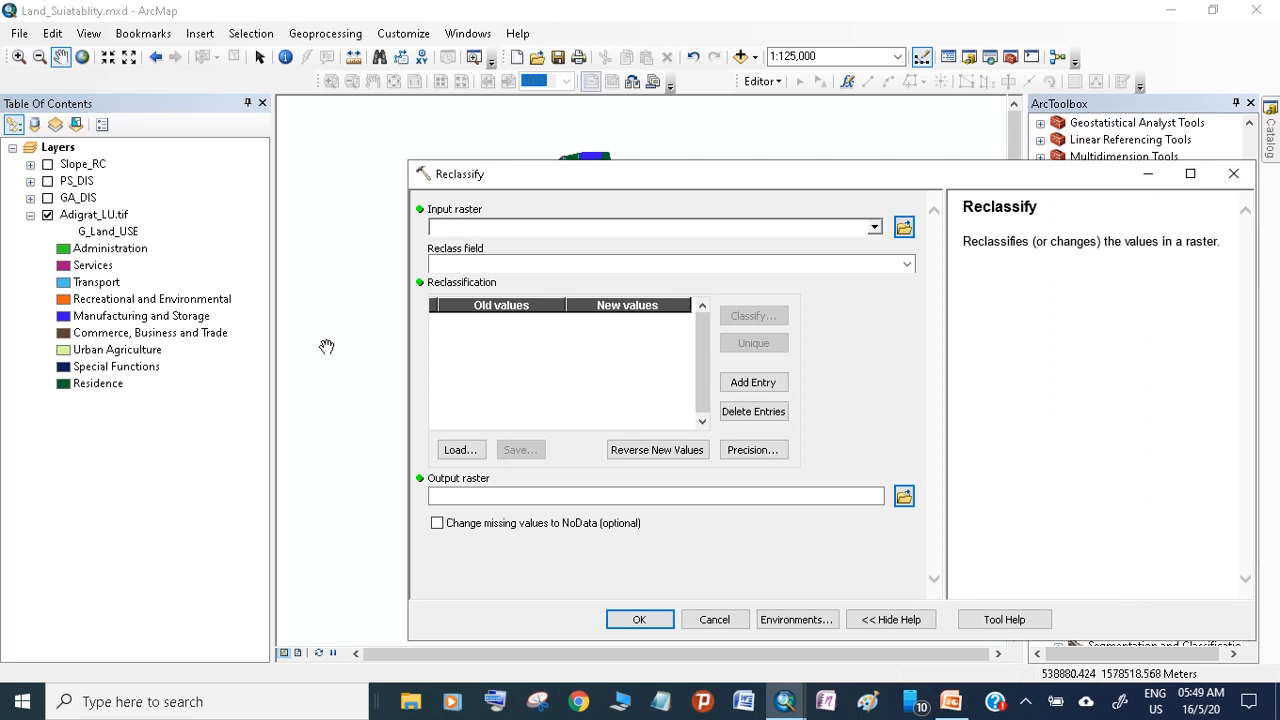
drag(97, 222, 468, 230)
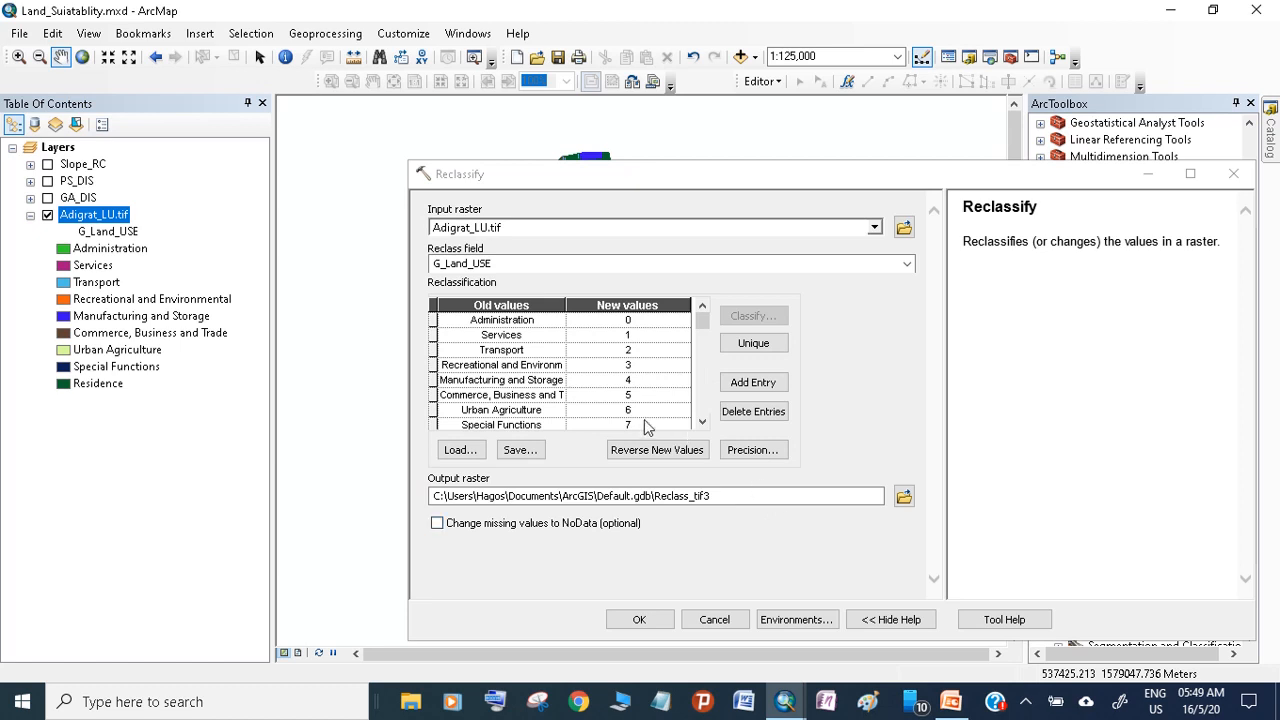
click(634, 330)
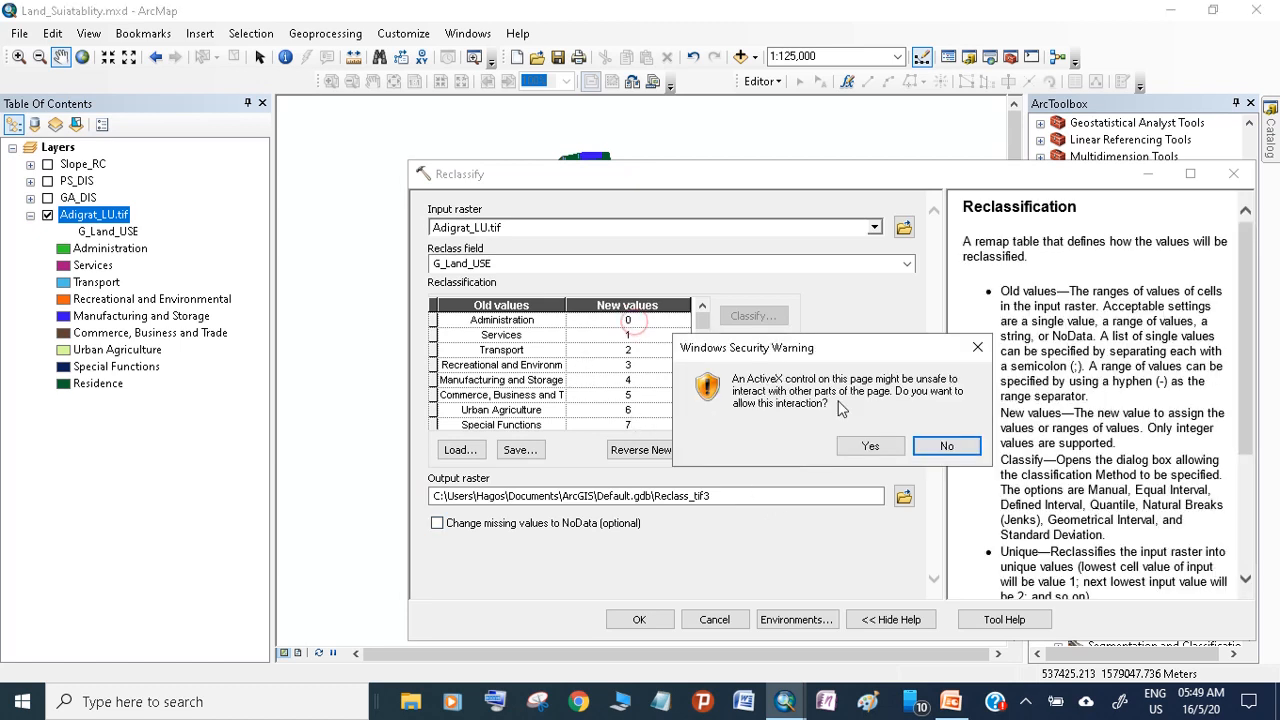
click(948, 451)
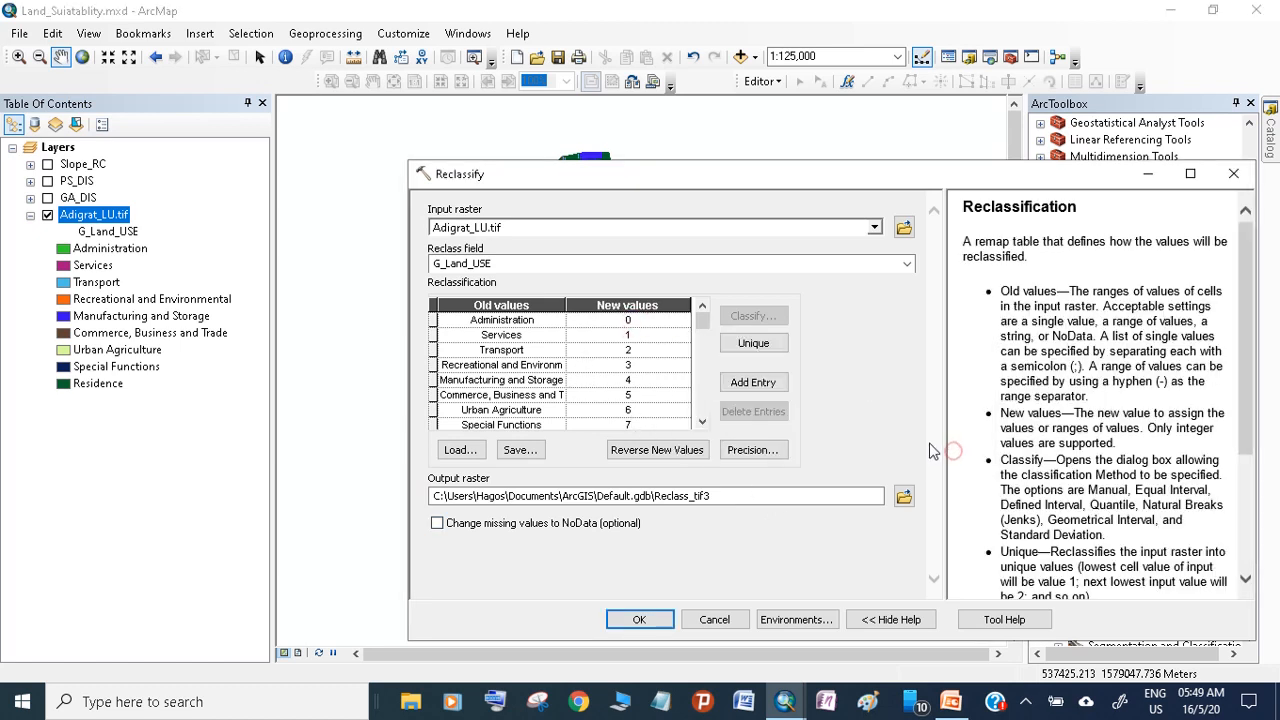
Review the default new values of the land use classes from Administration through to Residence
click(628, 320)
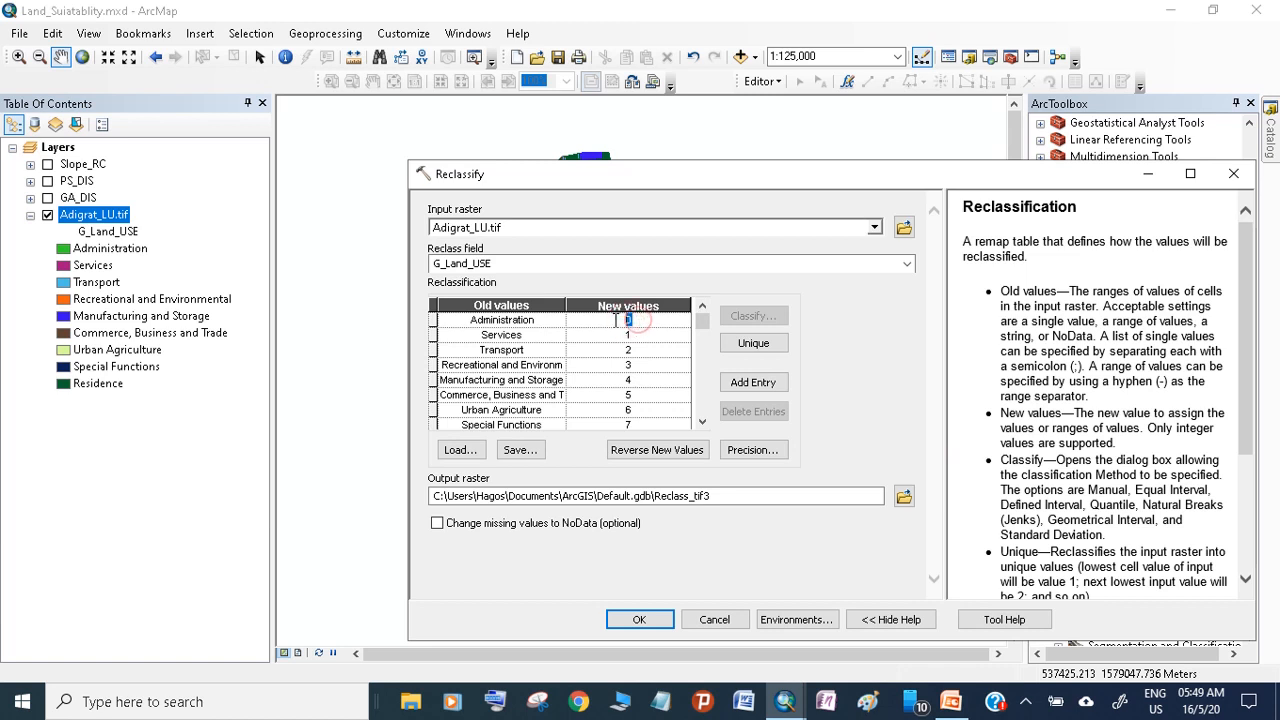
click(633, 335)
click(630, 350)
double_click(629, 366)
click(703, 421)
click(703, 421)
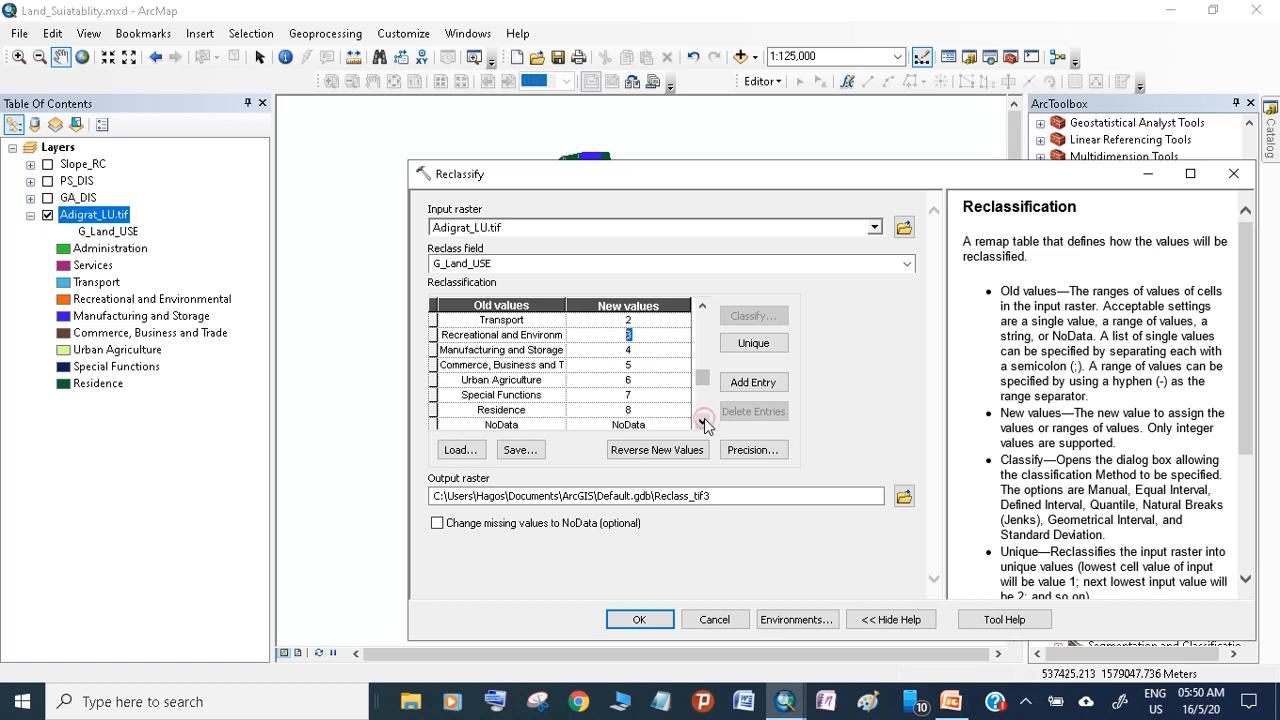
Set the new values to 7 for Residence, 1 for Commerce, Business and Trade, 2 for Manufacturing and Storage, and 7 for Recreational and Environmental
click(630, 410)
drag(639, 410, 615, 408)
click(618, 365)
drag(634, 365, 621, 365)
text(1)
click(640, 350)
drag(640, 350, 614, 350)
drag(624, 334, 658, 331)
text(7)
click(702, 306)
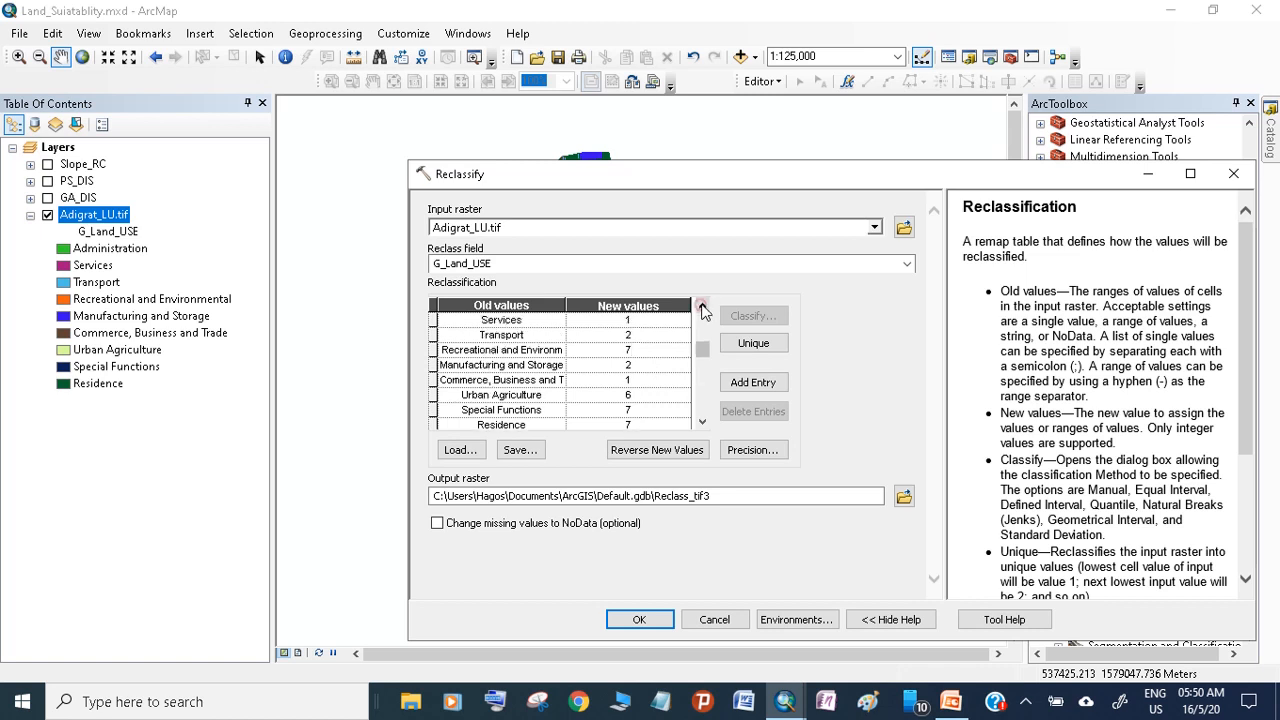
click(640, 345)
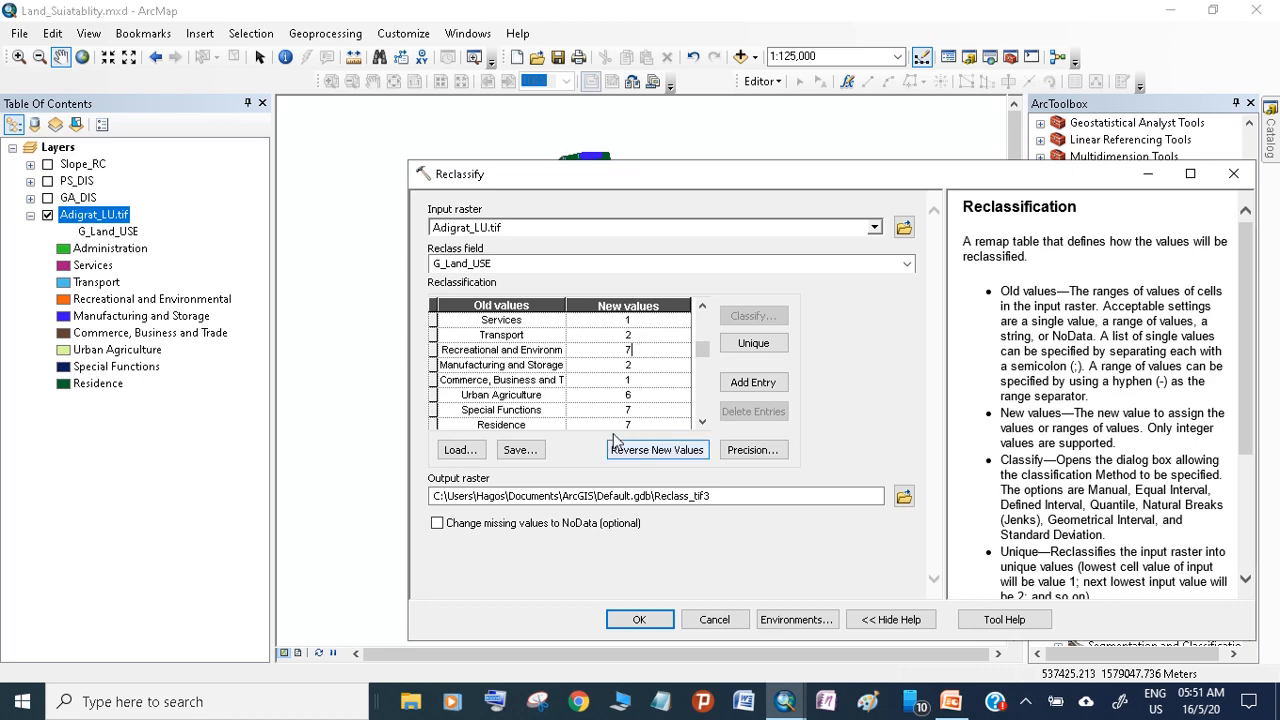
Run the land use reclassification to Reclass_tif3 and inspect the output raster's attribute table and its classes on the map
click(642, 620)
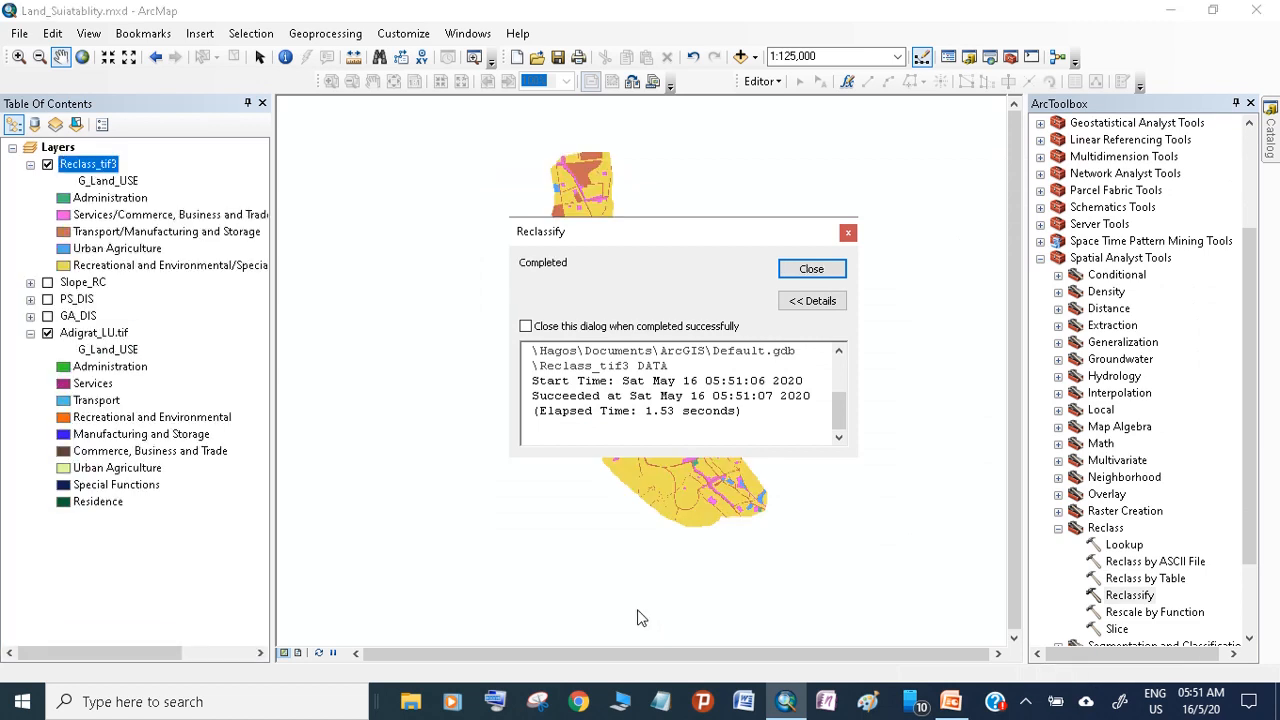
click(811, 268)
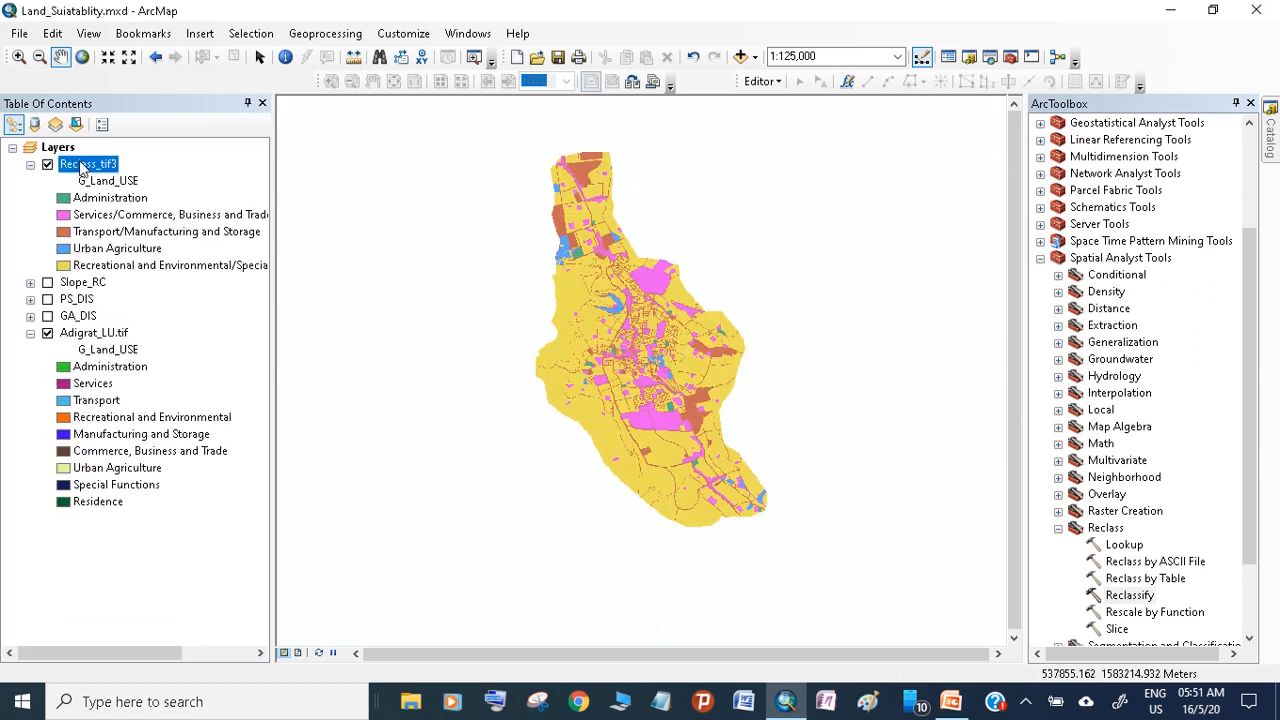
right_click(100, 170)
key(Escape)
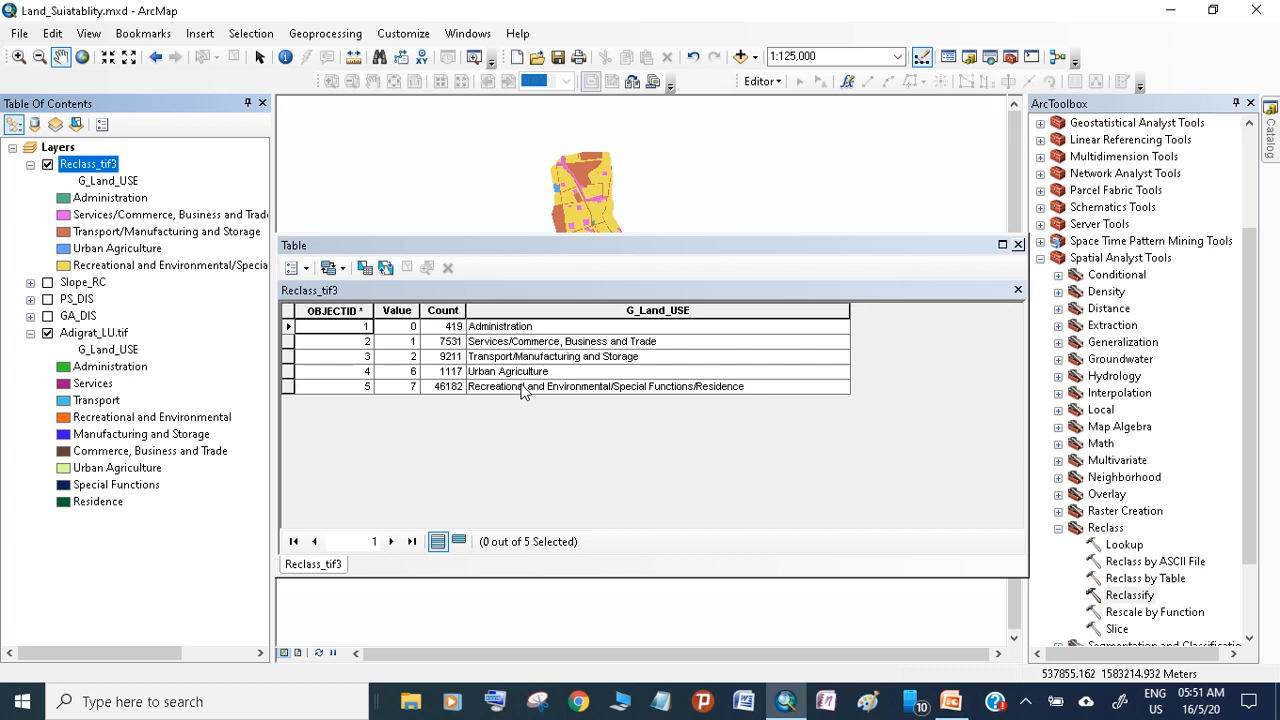
click(1018, 244)
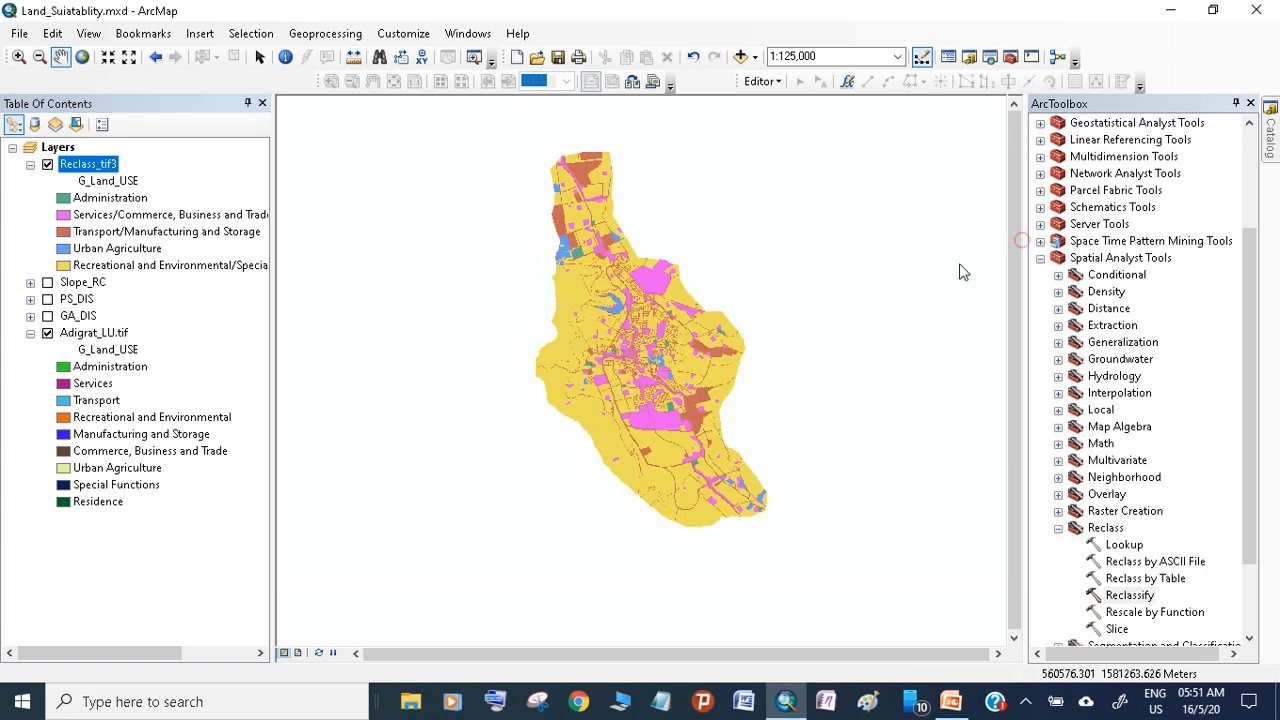
scroll(583, 386, up, 1)
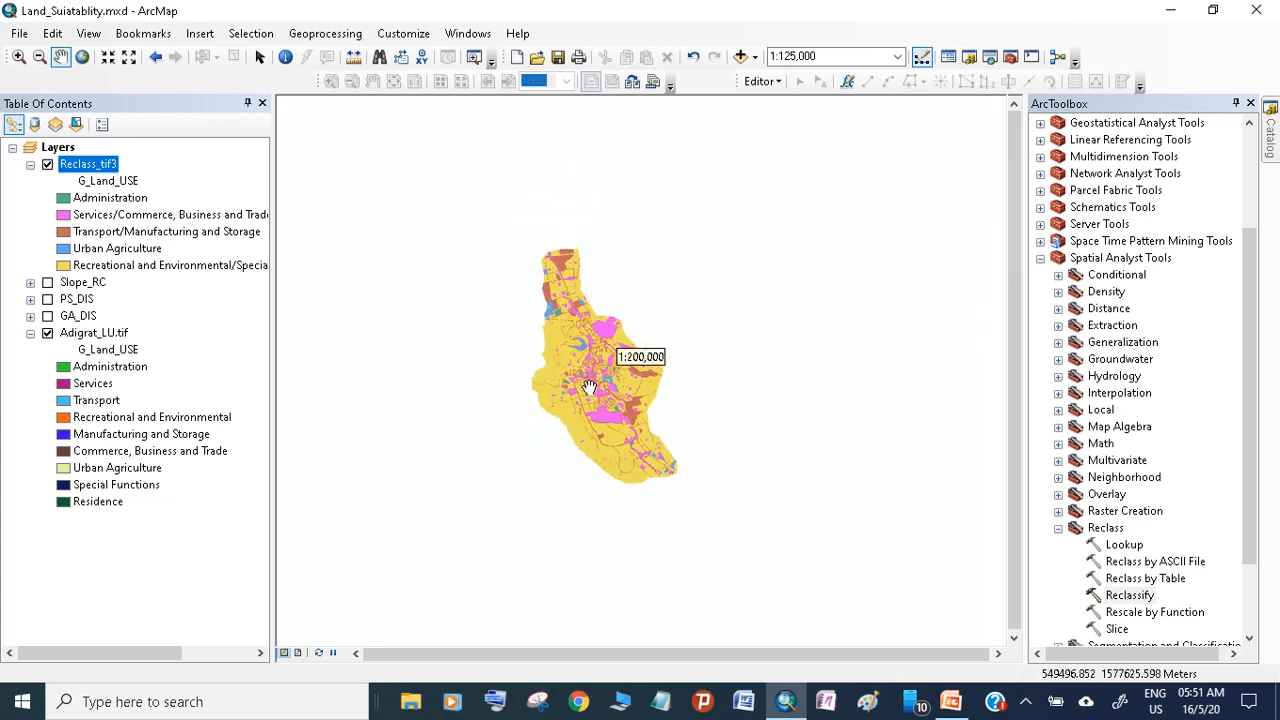
scroll(580, 384, up, 2)
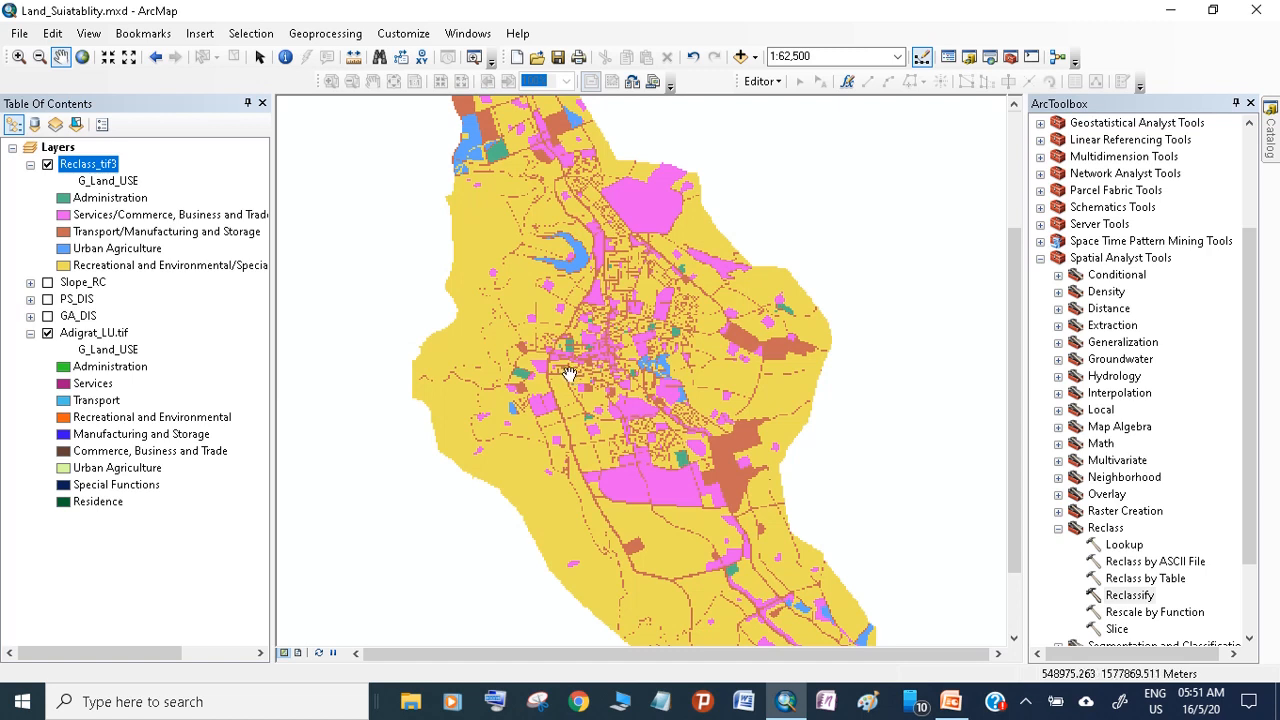
Collapse the legends of both land use layers, hide Adigrat_LU.tif and remove the Reclass_tif3 layer from the map
scroll(568, 374, up, 2)
scroll(558, 364, down, 2)
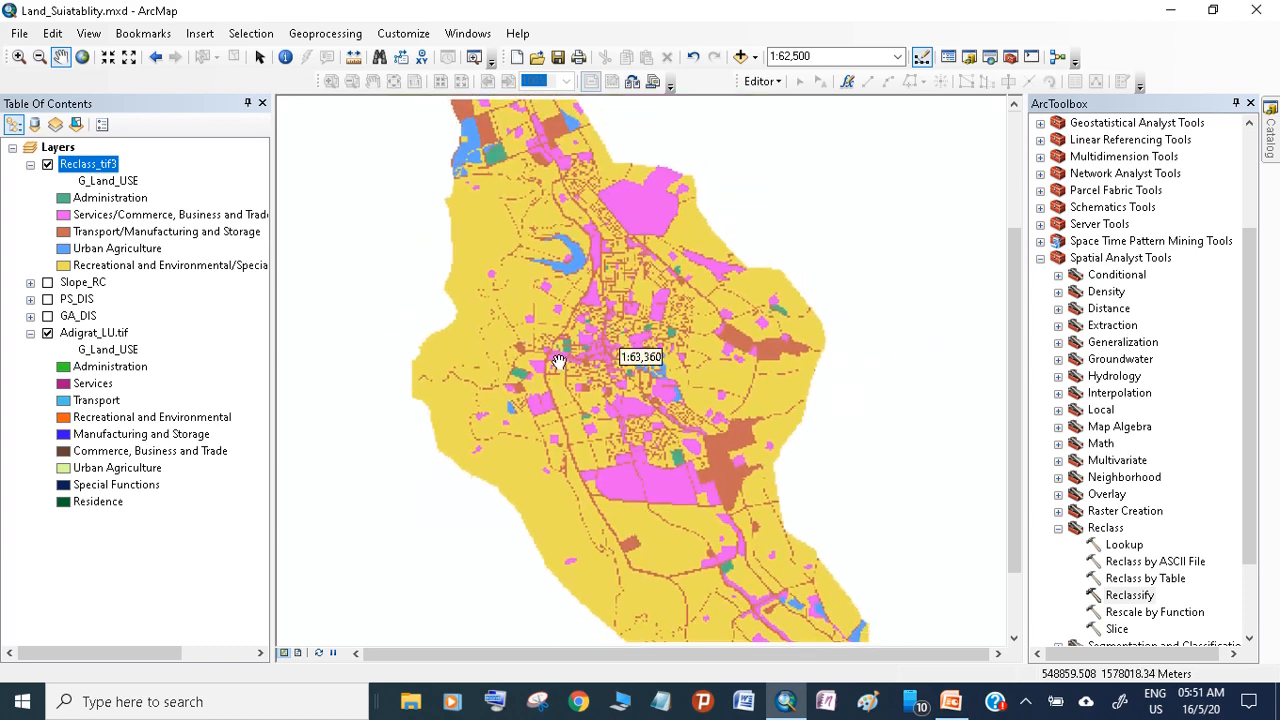
scroll(558, 362, down, 3)
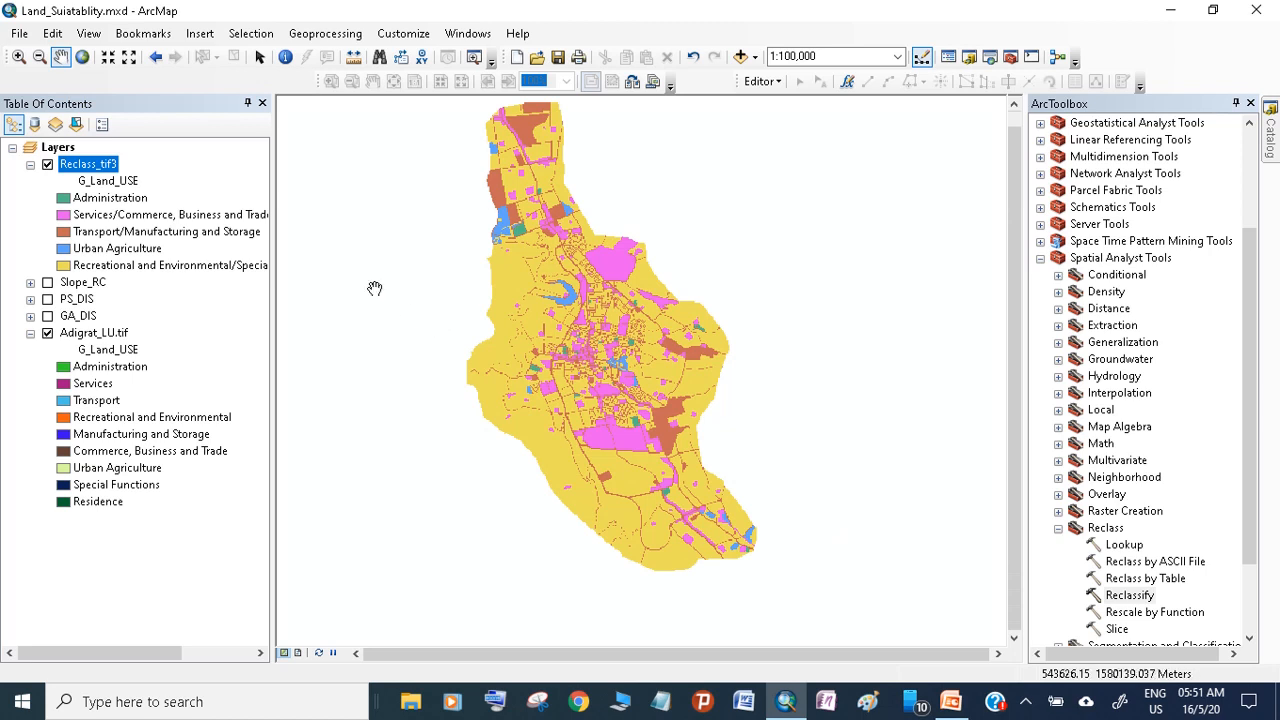
drag(567, 310, 575, 325)
click(30, 164)
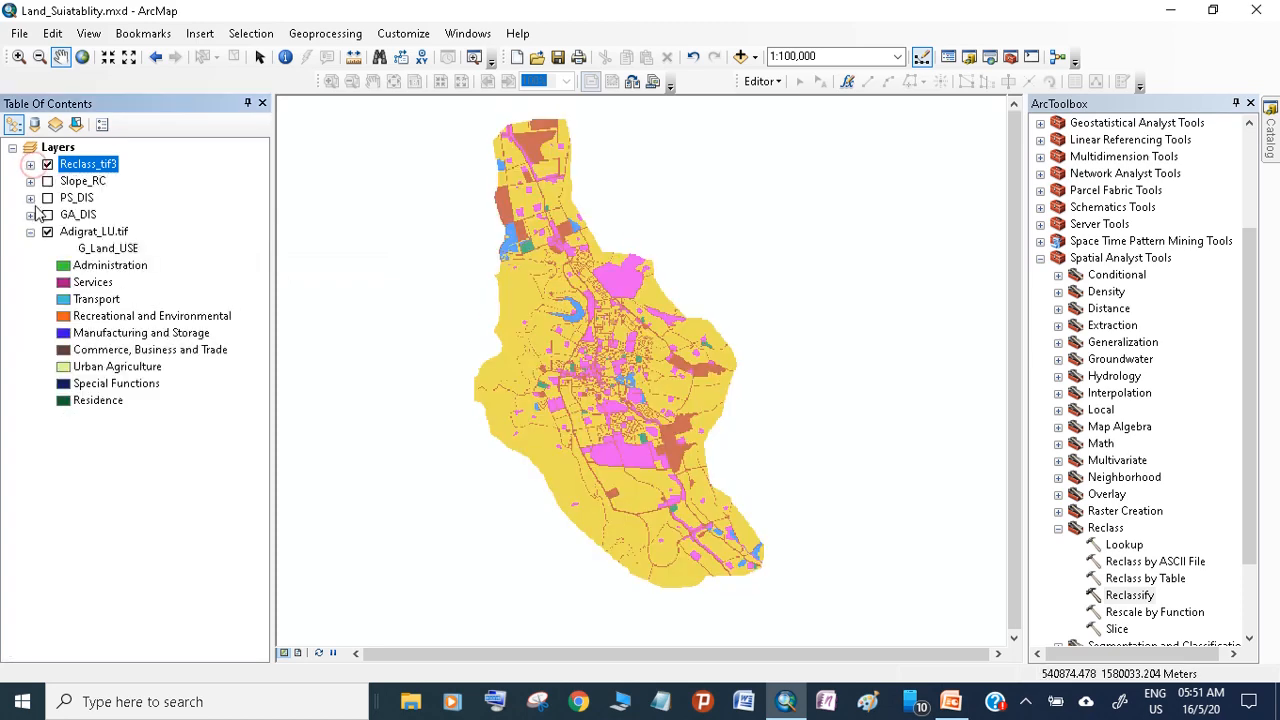
click(30, 232)
click(47, 232)
click(47, 164)
click(47, 164)
right_click(68, 167)
click(109, 194)
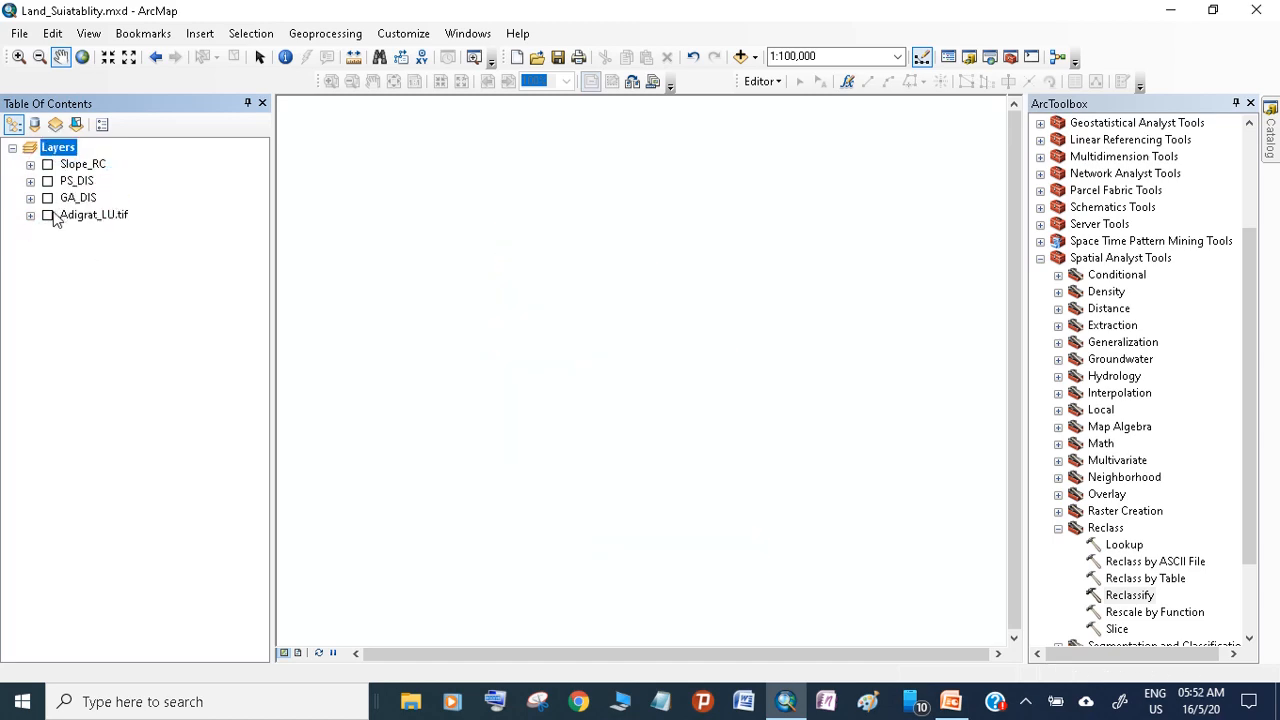
Display the Adigrat_LU.tif land use layer on the map
click(47, 214)
drag(480, 380, 520, 381)
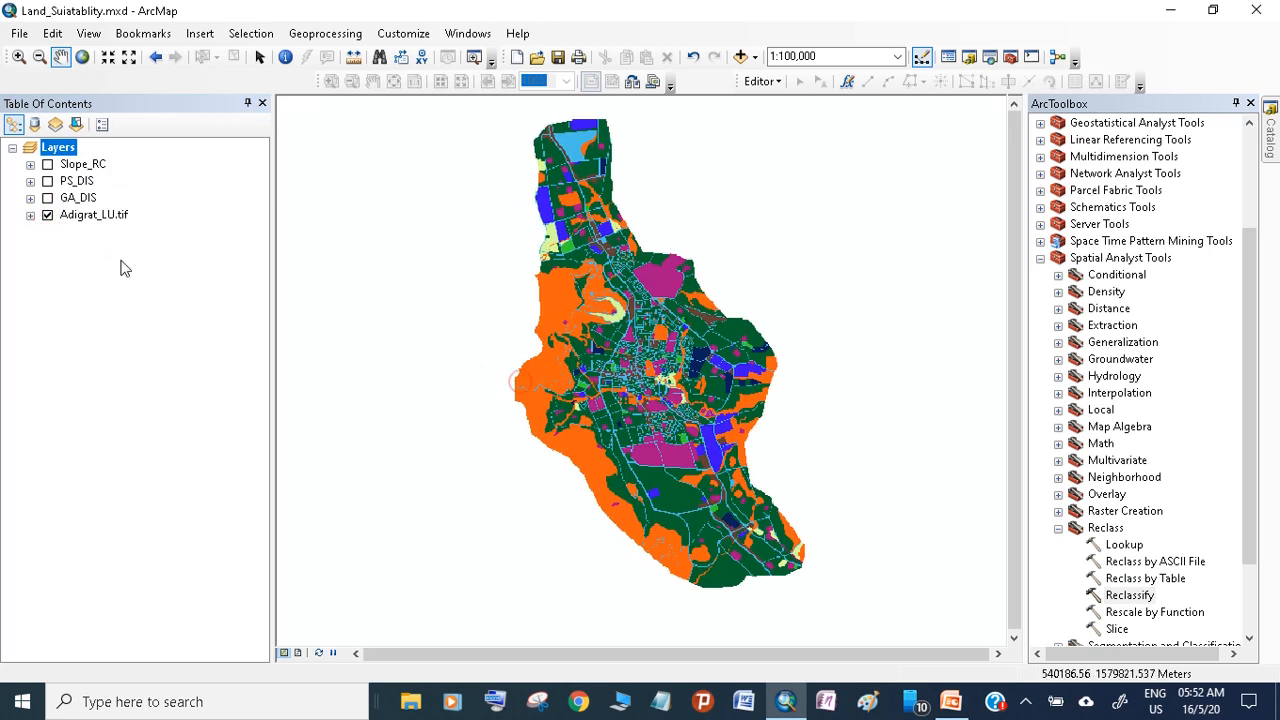
click(117, 251)
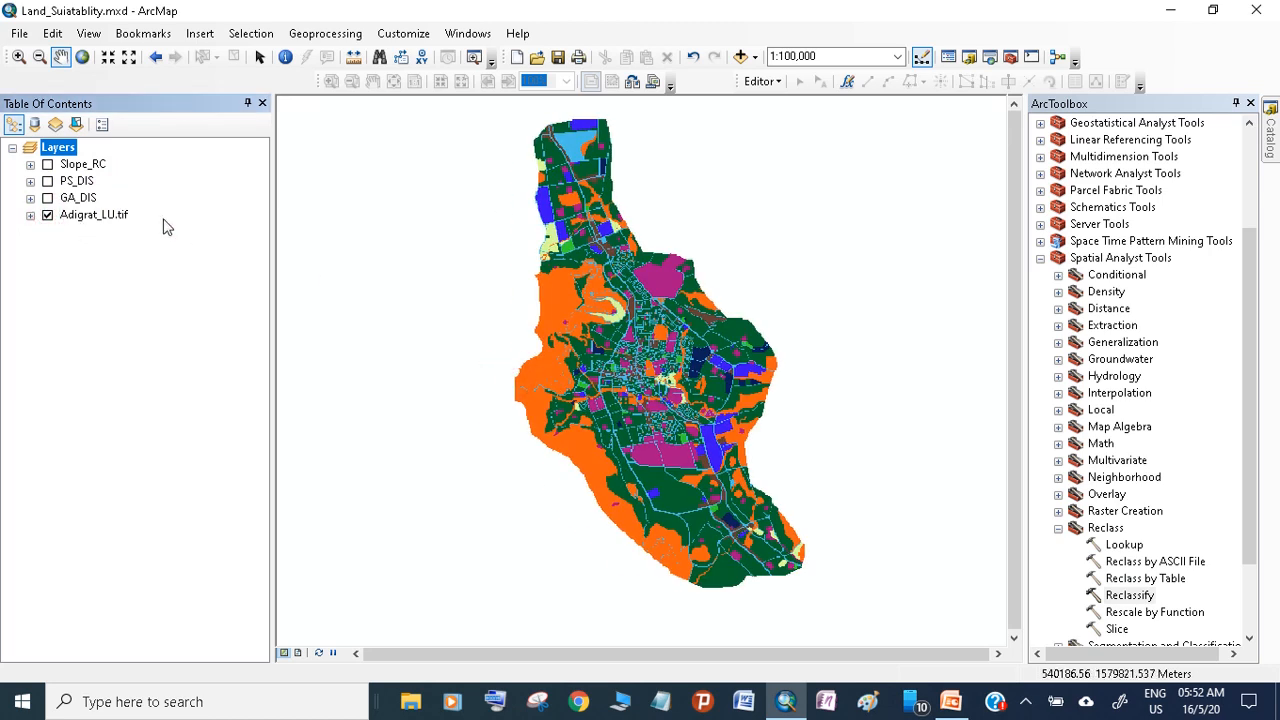
Review the legend classes of the Slope_RC, PS_DIS and GA_DIS layers one after another
click(30, 165)
click(30, 165)
click(30, 182)
click(30, 182)
click(30, 198)
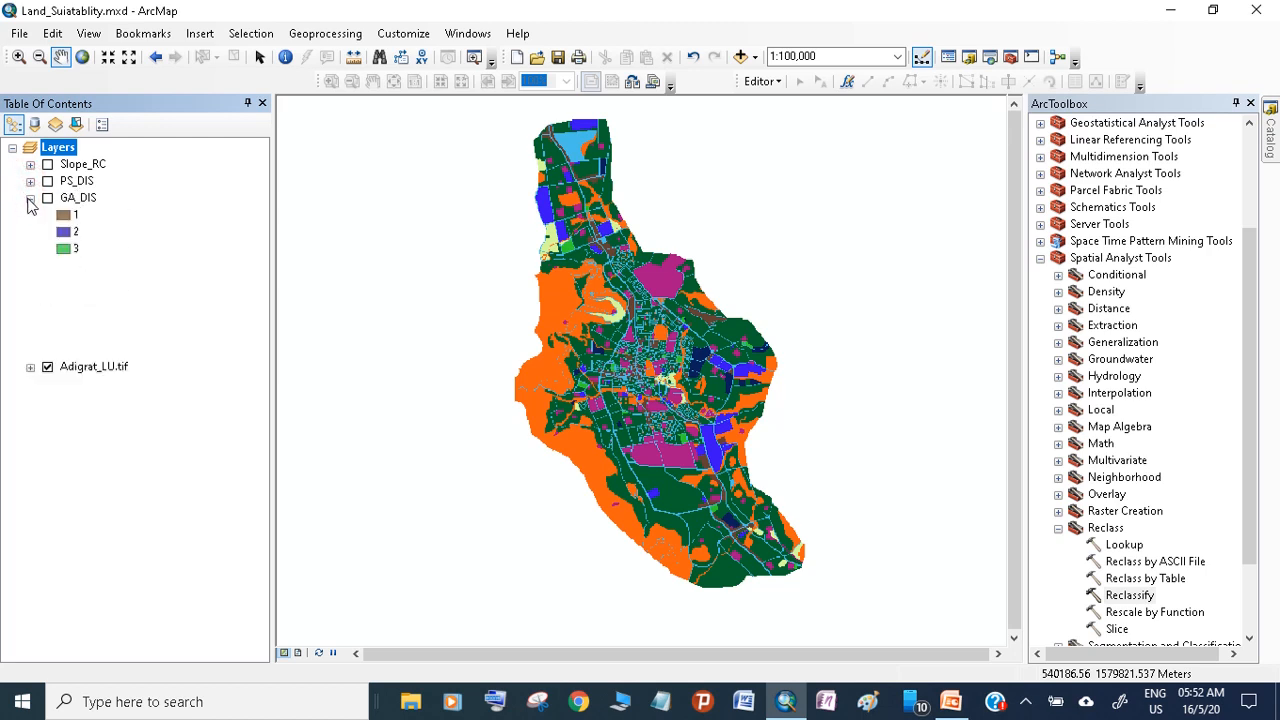
click(30, 198)
click(47, 215)
click(47, 215)
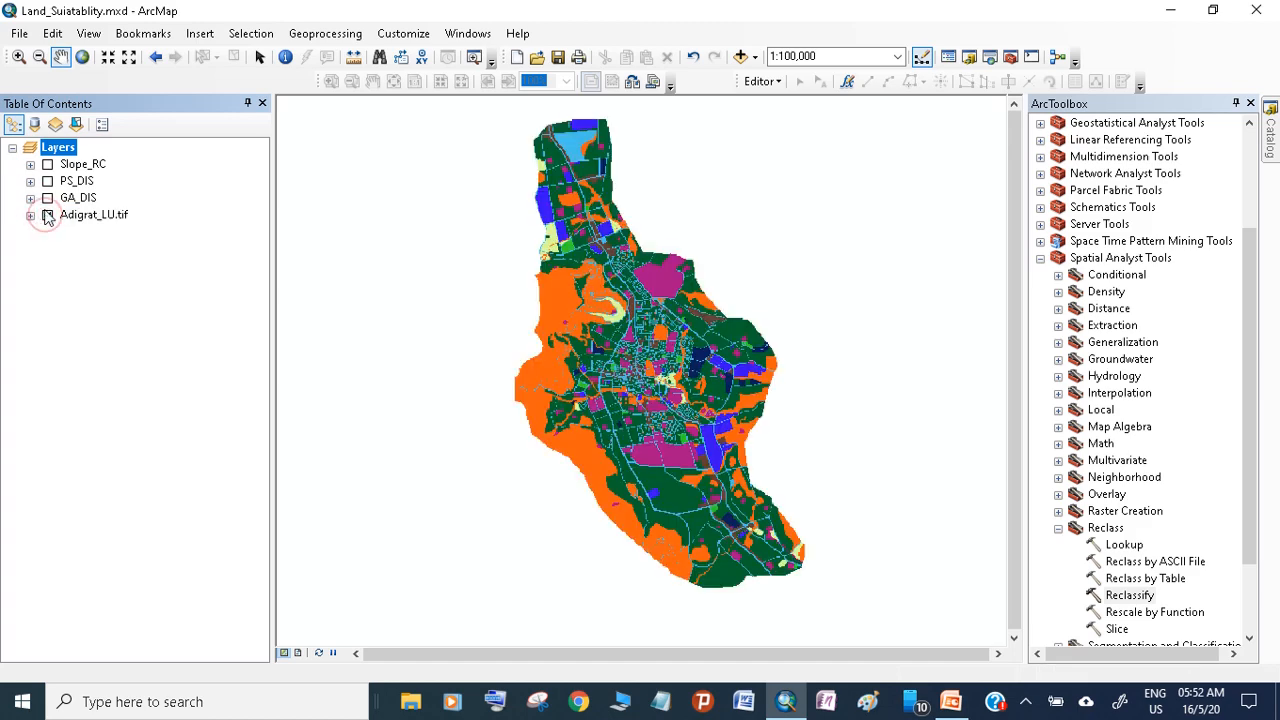
Display the GA_DIS, PS_DIS and Slope_RC layers and move Adigrat_LU.tif to the top of the layer order
click(47, 198)
click(47, 181)
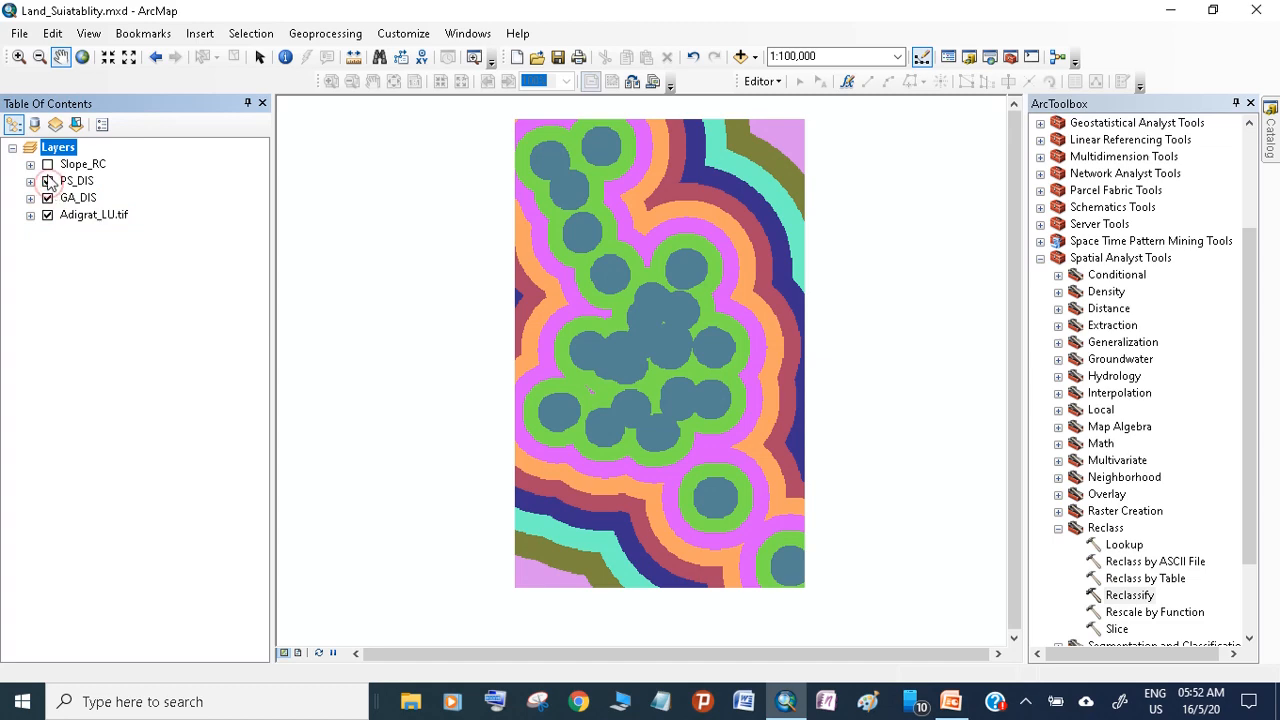
click(47, 164)
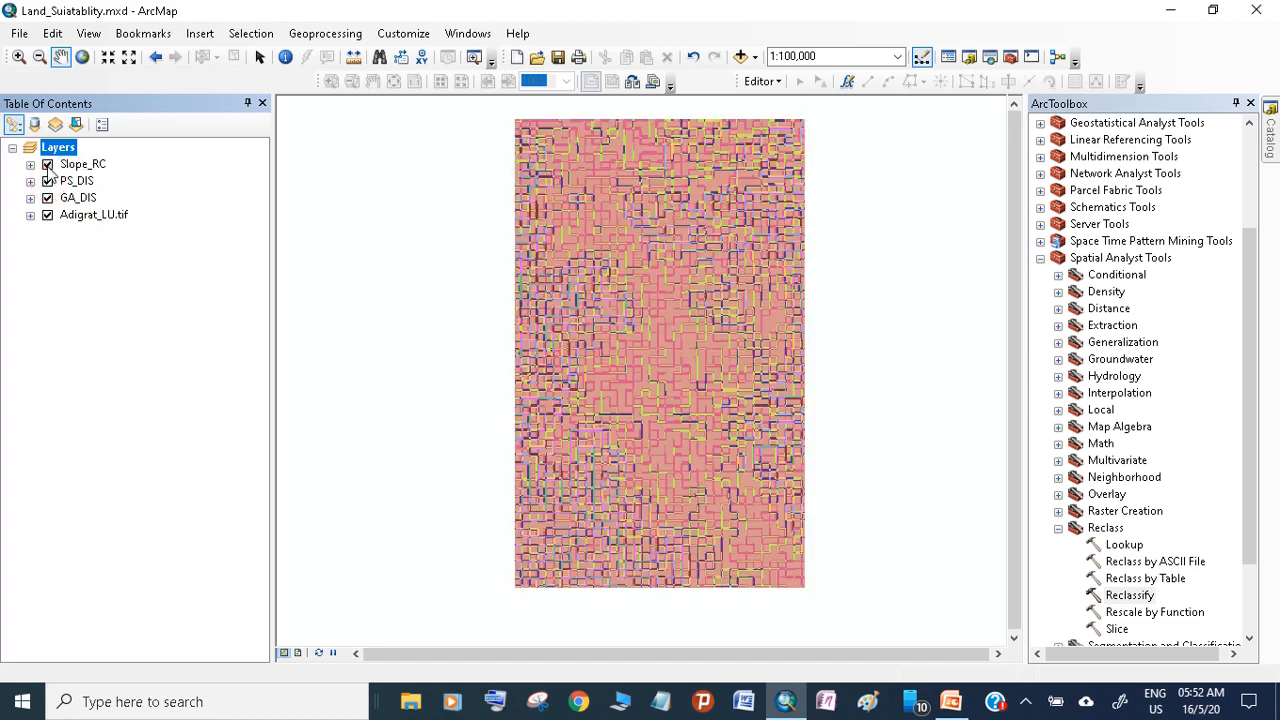
click(64, 216)
drag(64, 216, 66, 158)
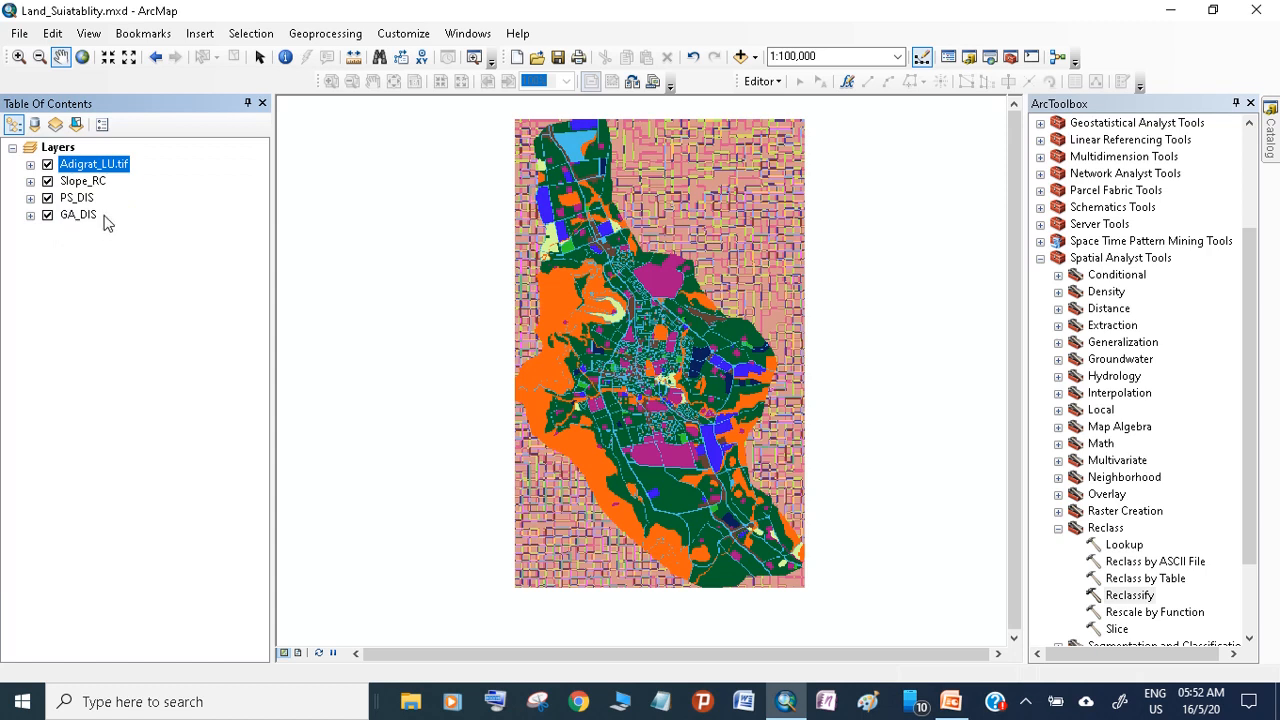
ctrl+click(78, 215)
click(93, 220)
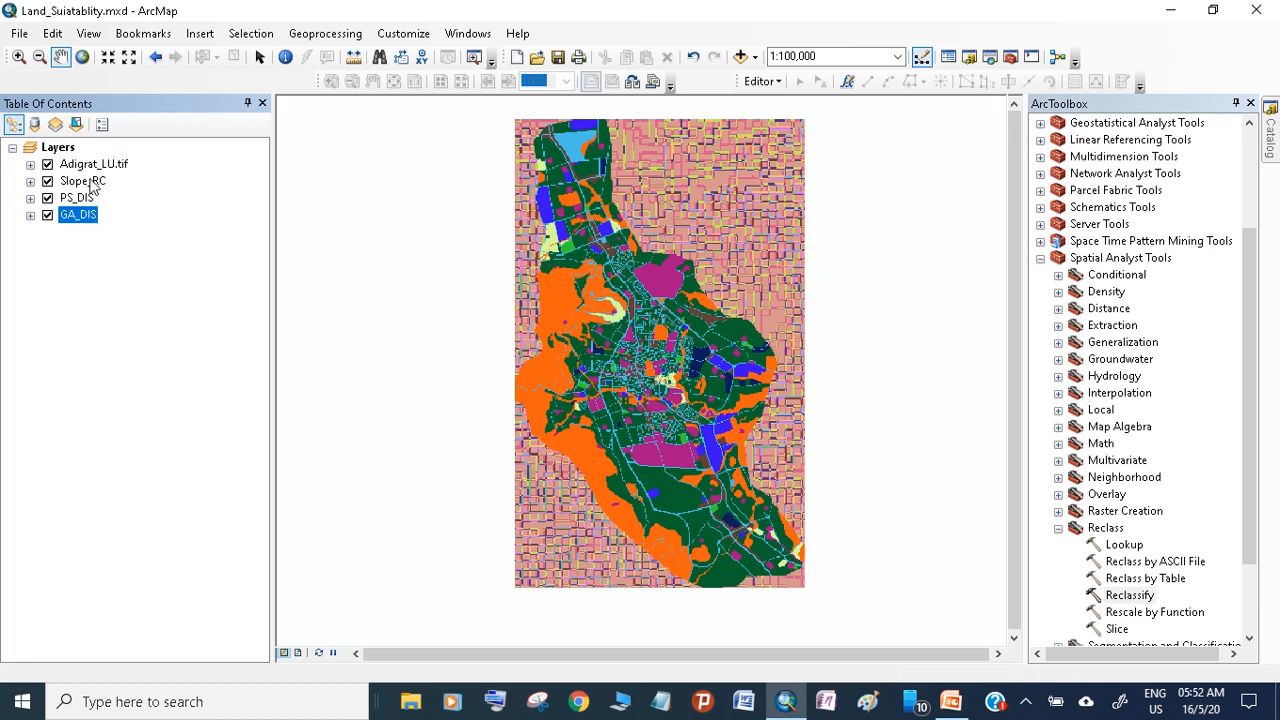
click(90, 200)
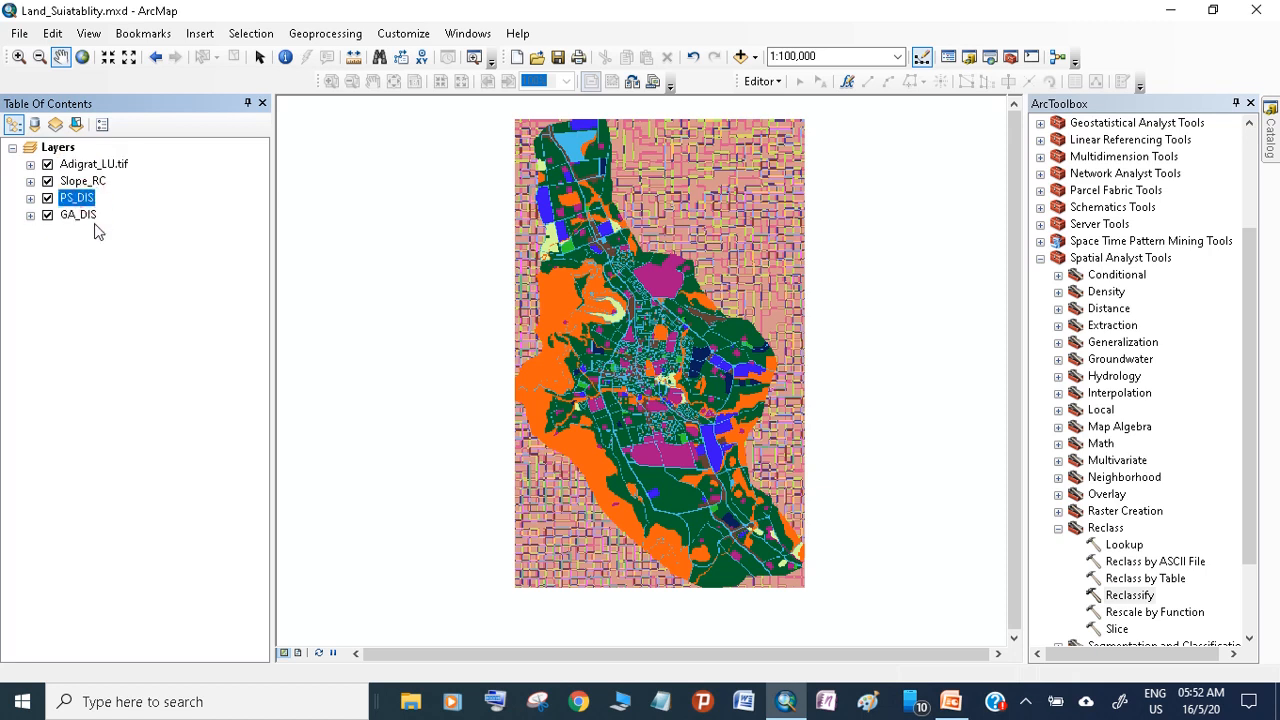
click(99, 256)
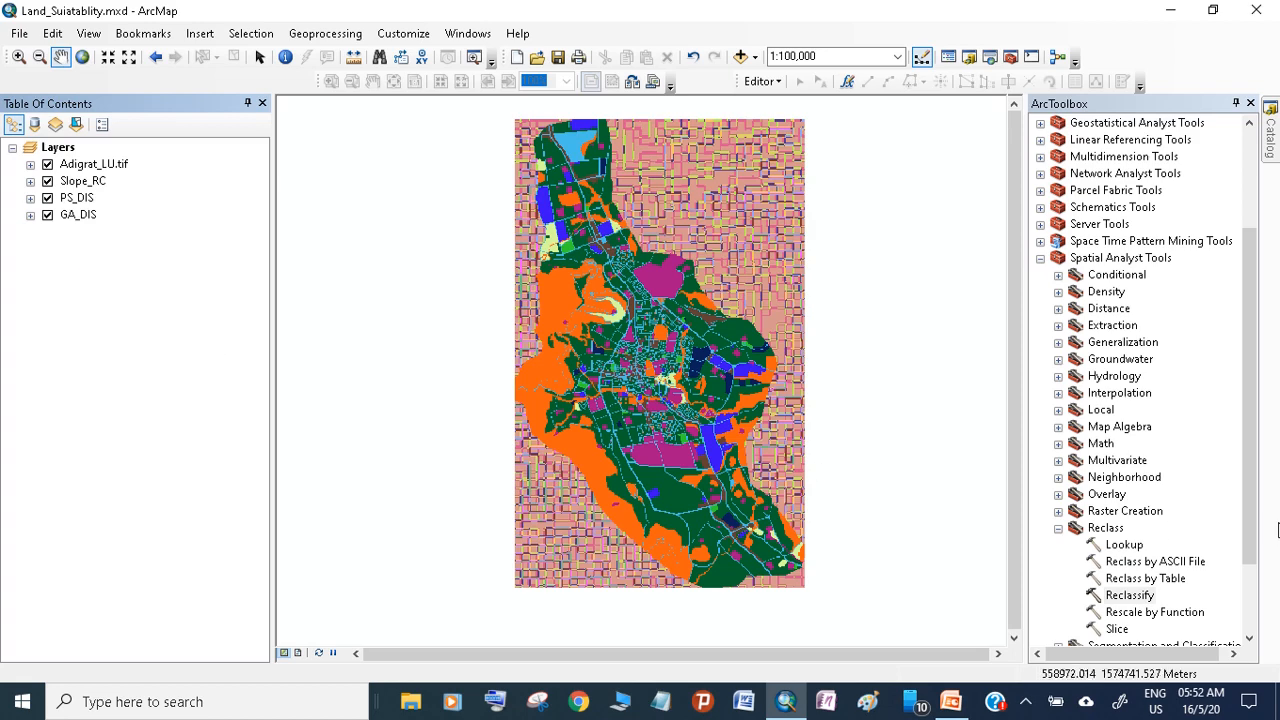
Create a new ModelBuilder model and add Adigrat_LU.tif, Slope_RC, PS_DIS and GA_DIS to it as input data
scroll(1254, 441, down, 1)
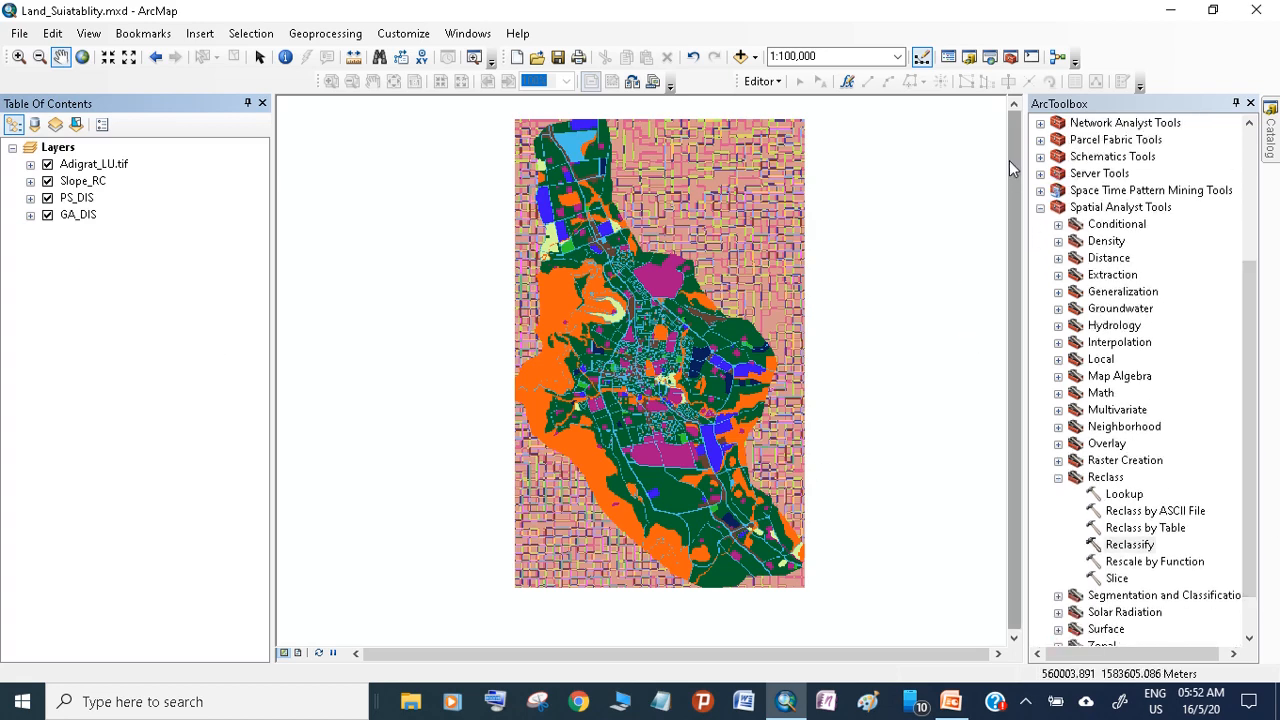
click(1058, 58)
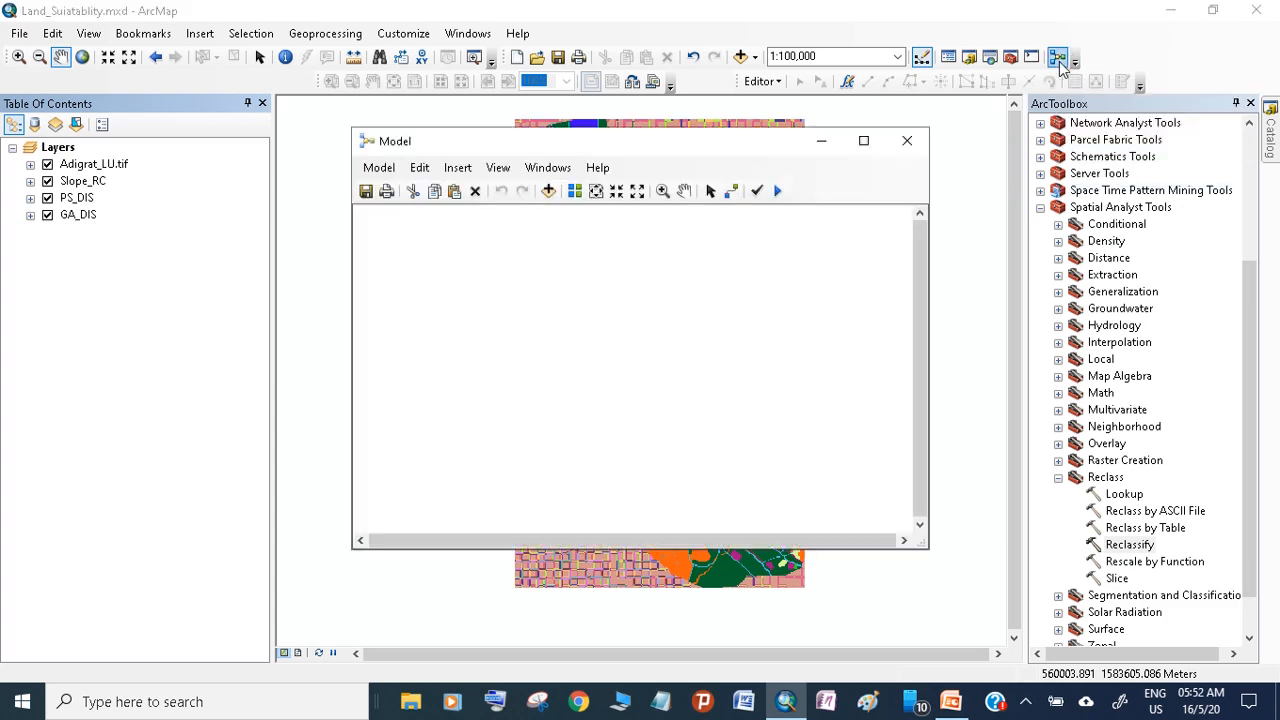
drag(121, 166, 419, 273)
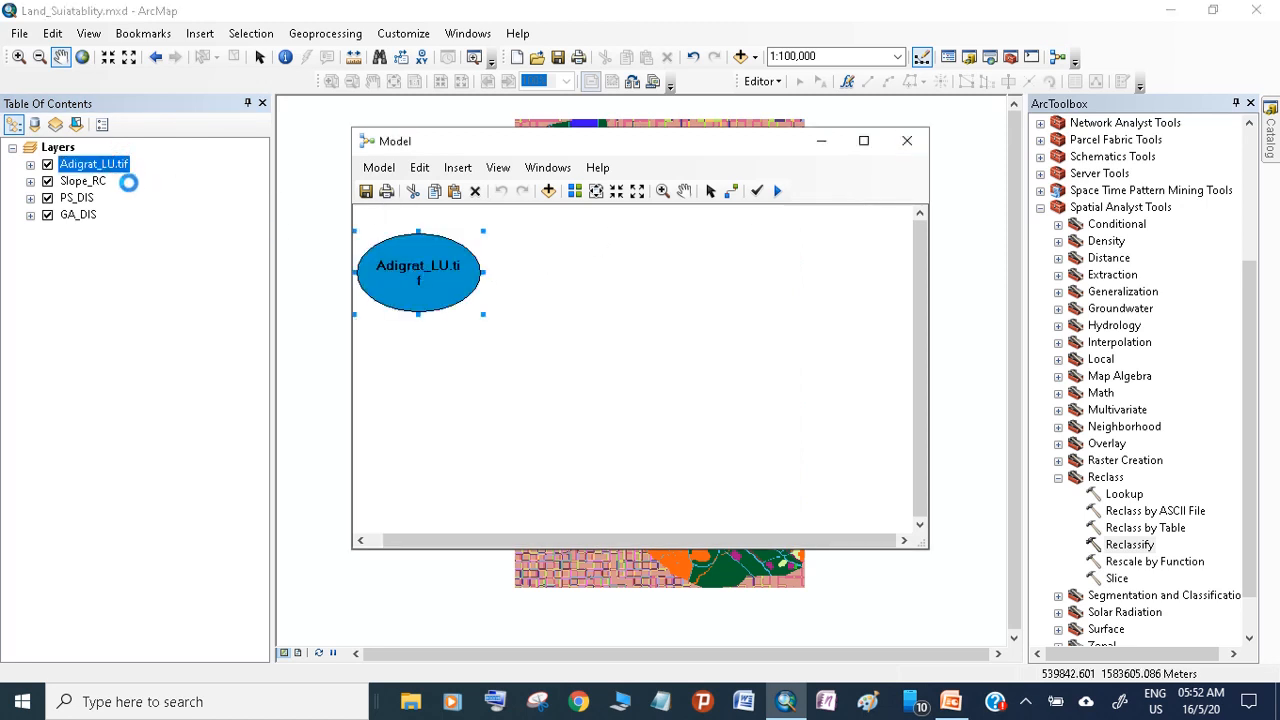
drag(99, 186, 432, 380)
drag(88, 199, 425, 455)
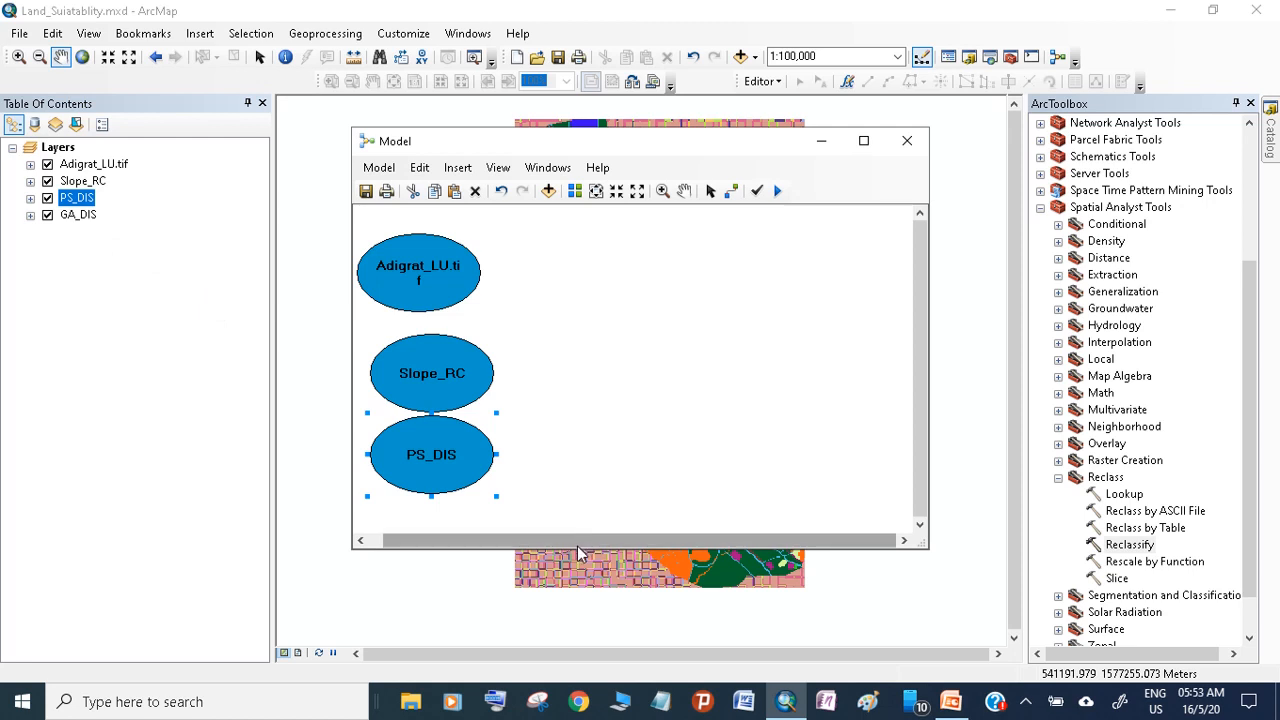
drag(928, 547, 930, 622)
drag(93, 222, 428, 538)
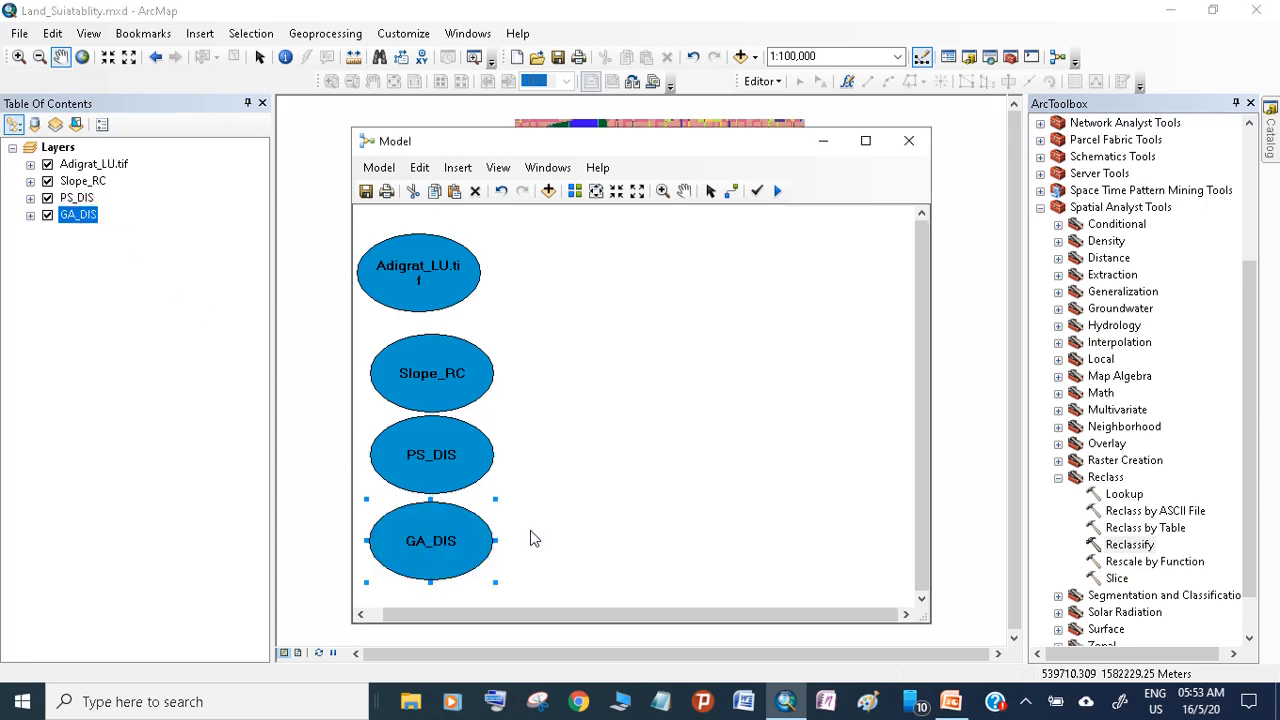
Arrange the four input data elements in a roughly aligned, evenly spaced column in the model
drag(456, 532, 471, 543)
click(456, 457)
drag(456, 457, 460, 462)
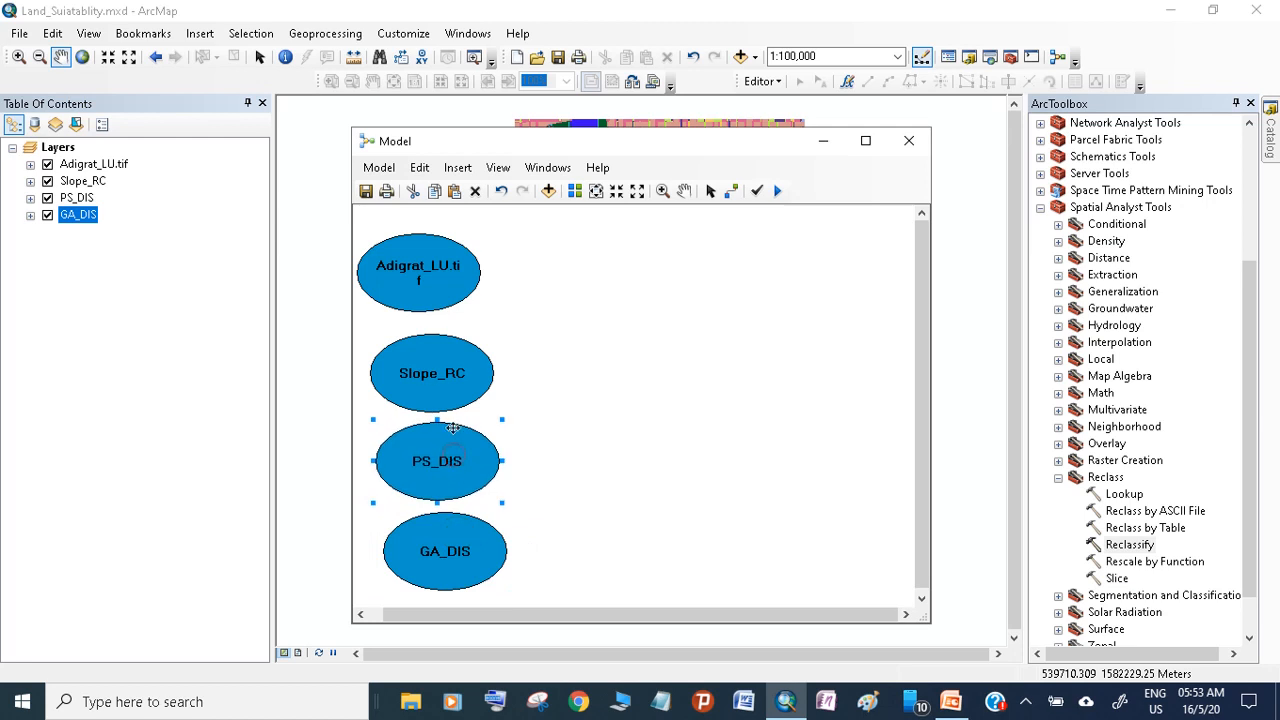
drag(425, 365, 431, 368)
drag(434, 283, 454, 290)
click(576, 327)
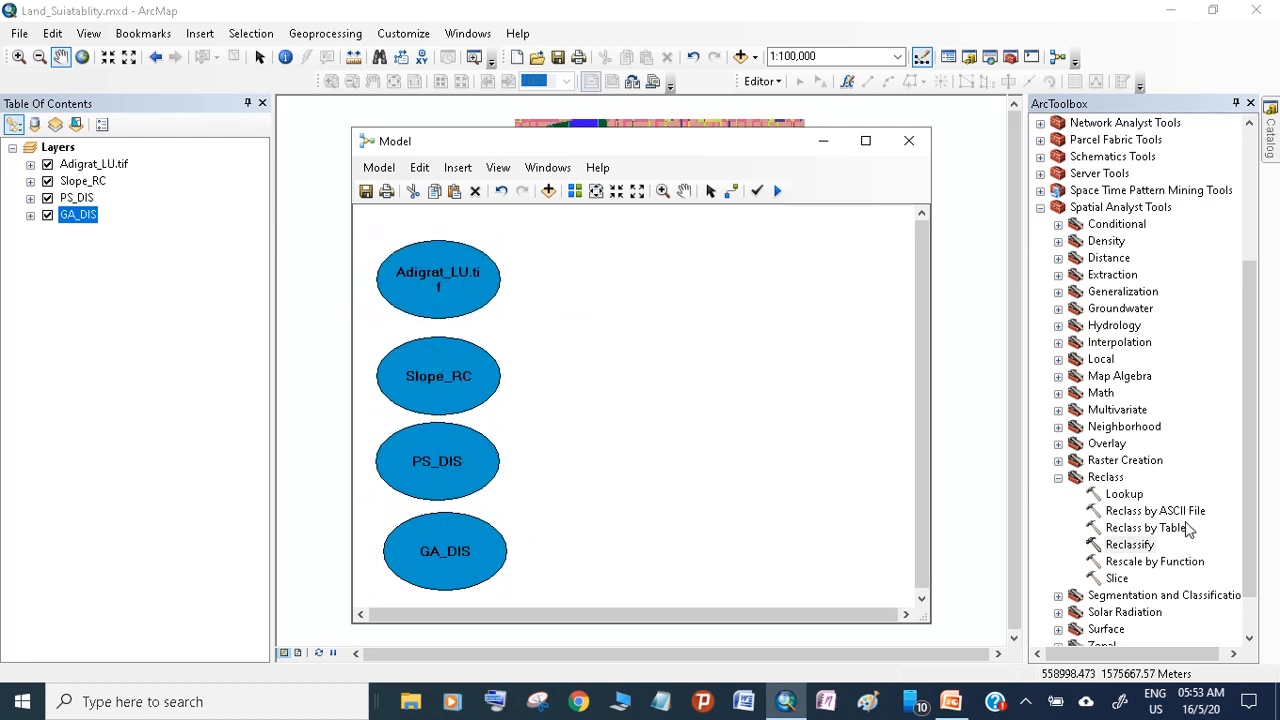
Add the Weighted Overlay tool from the Spatial Analyst overlay tools to the model, placing it beside the column of inputs
click(1059, 479)
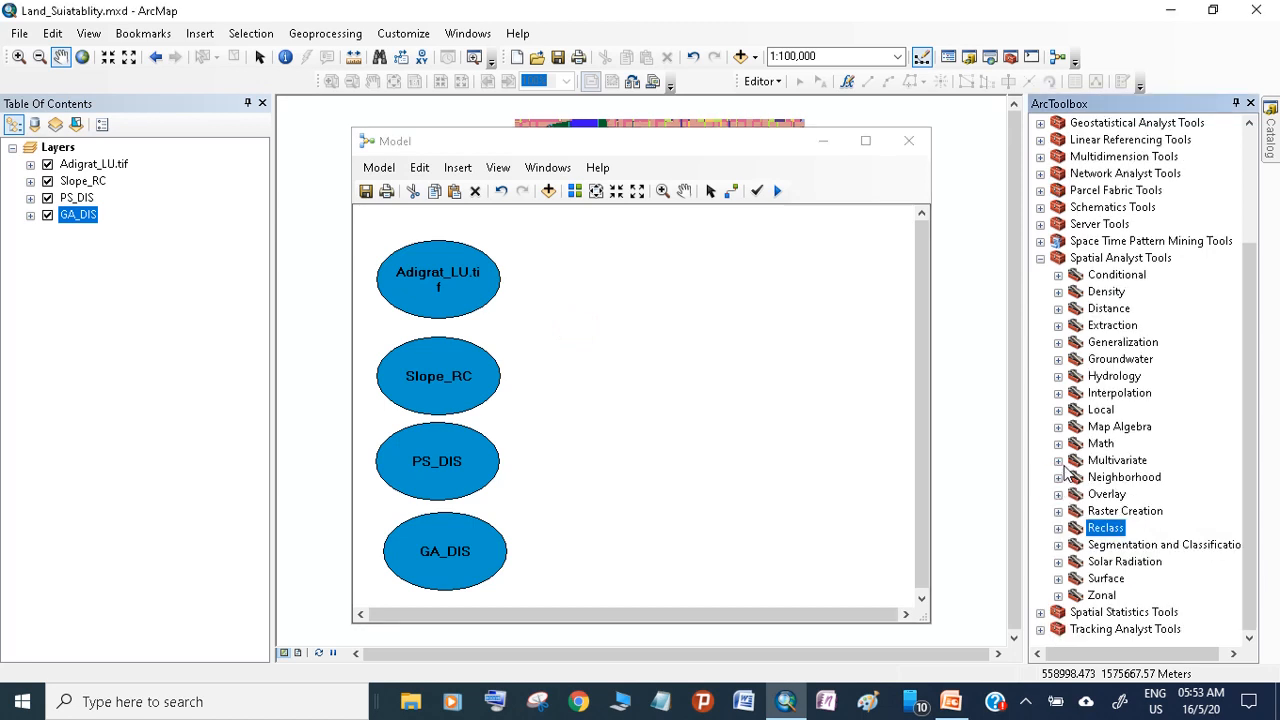
click(1059, 462)
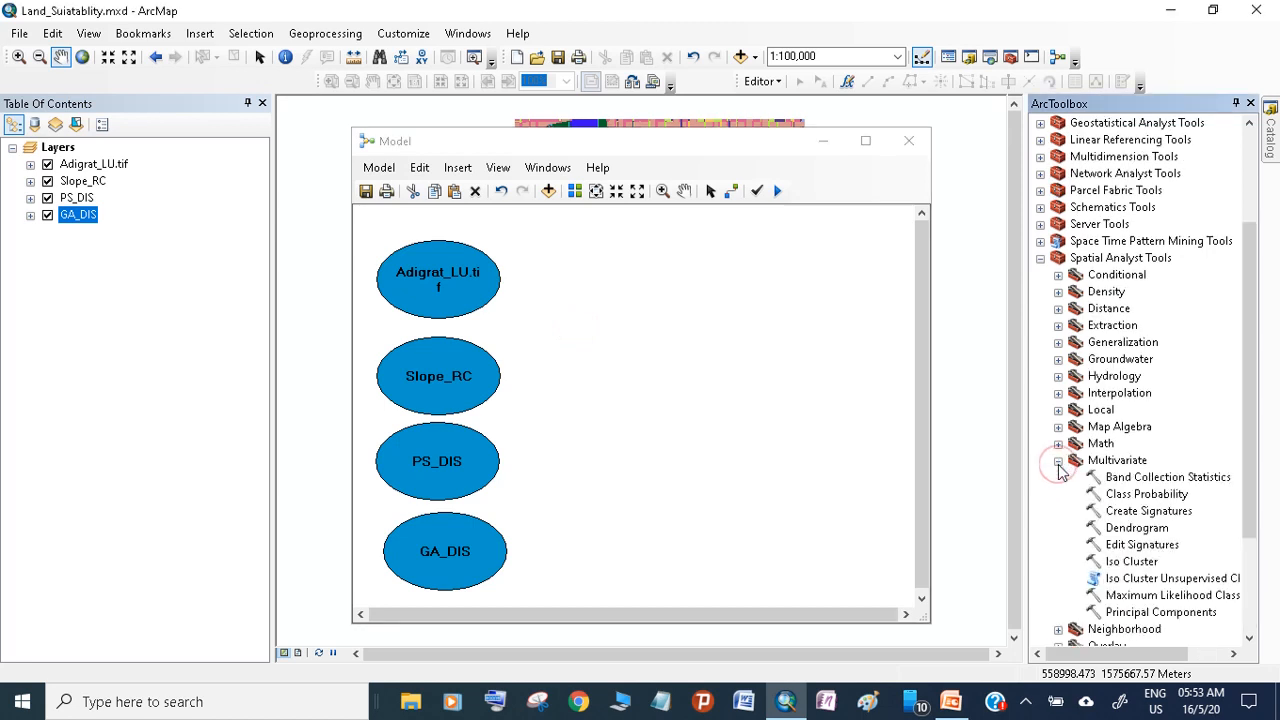
click(1059, 462)
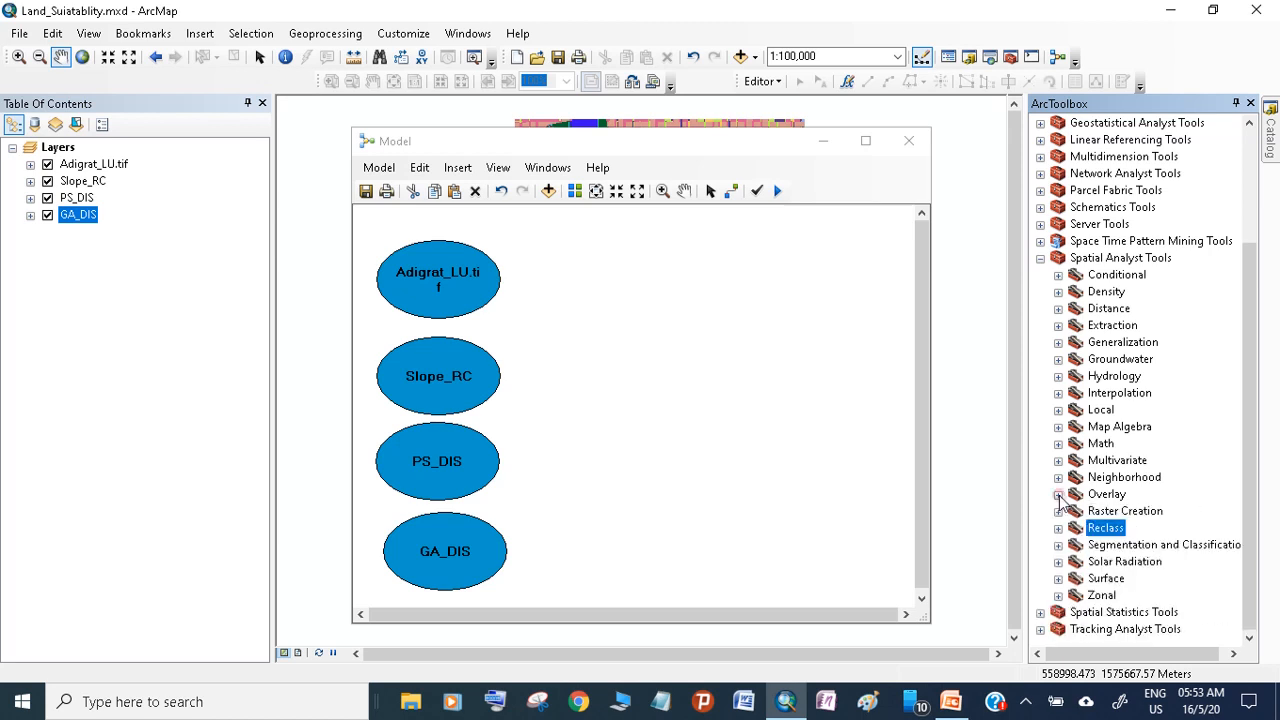
click(1058, 494)
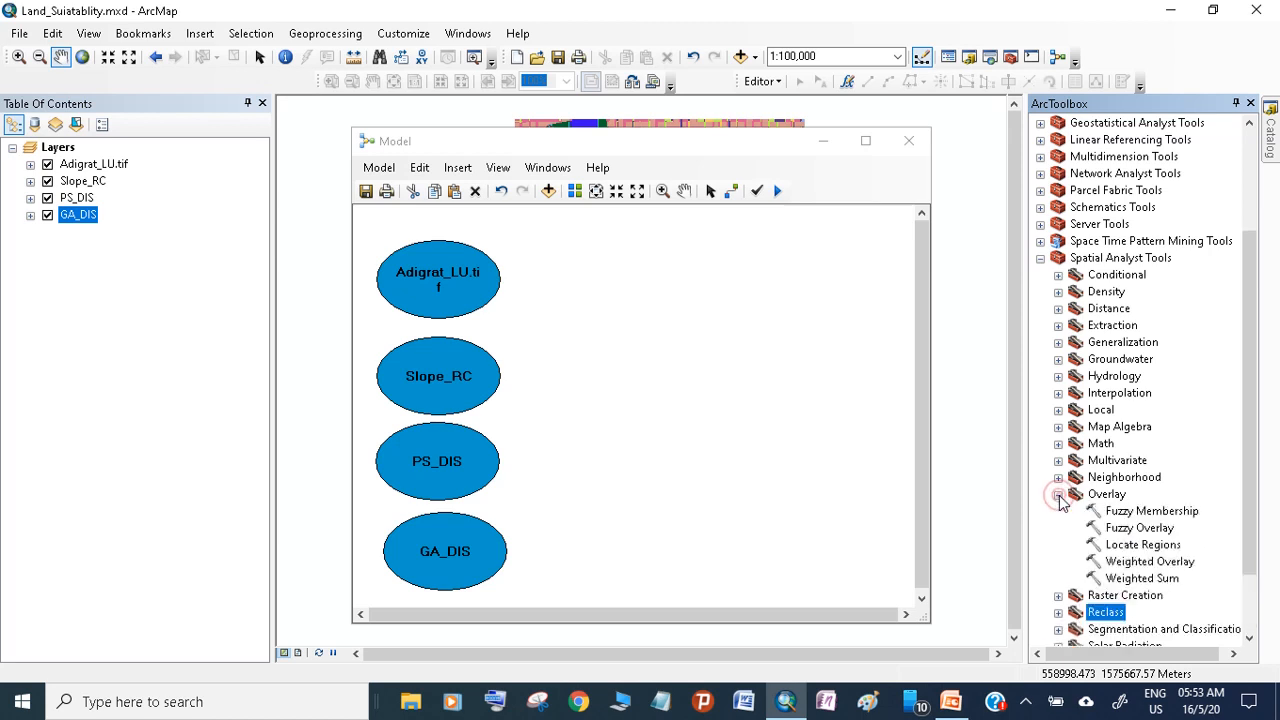
click(1145, 564)
drag(704, 389, 682, 392)
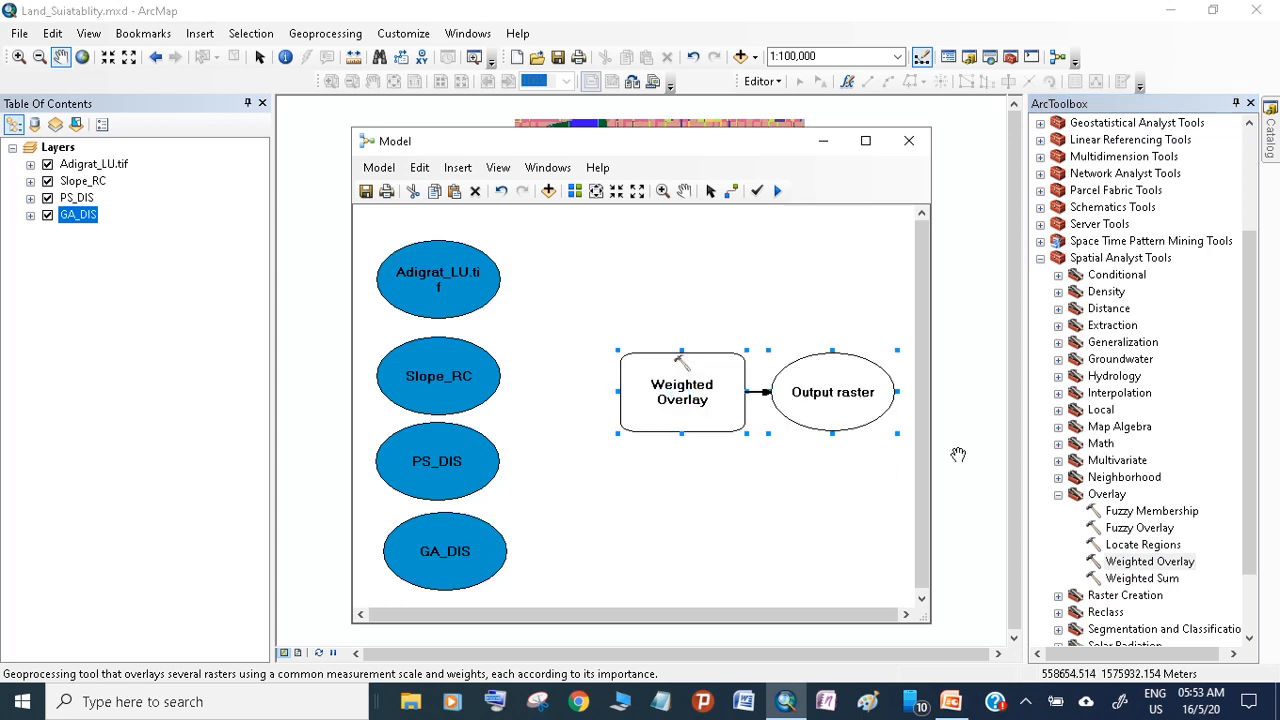
drag(930, 453, 1168, 490)
drag(818, 393, 845, 396)
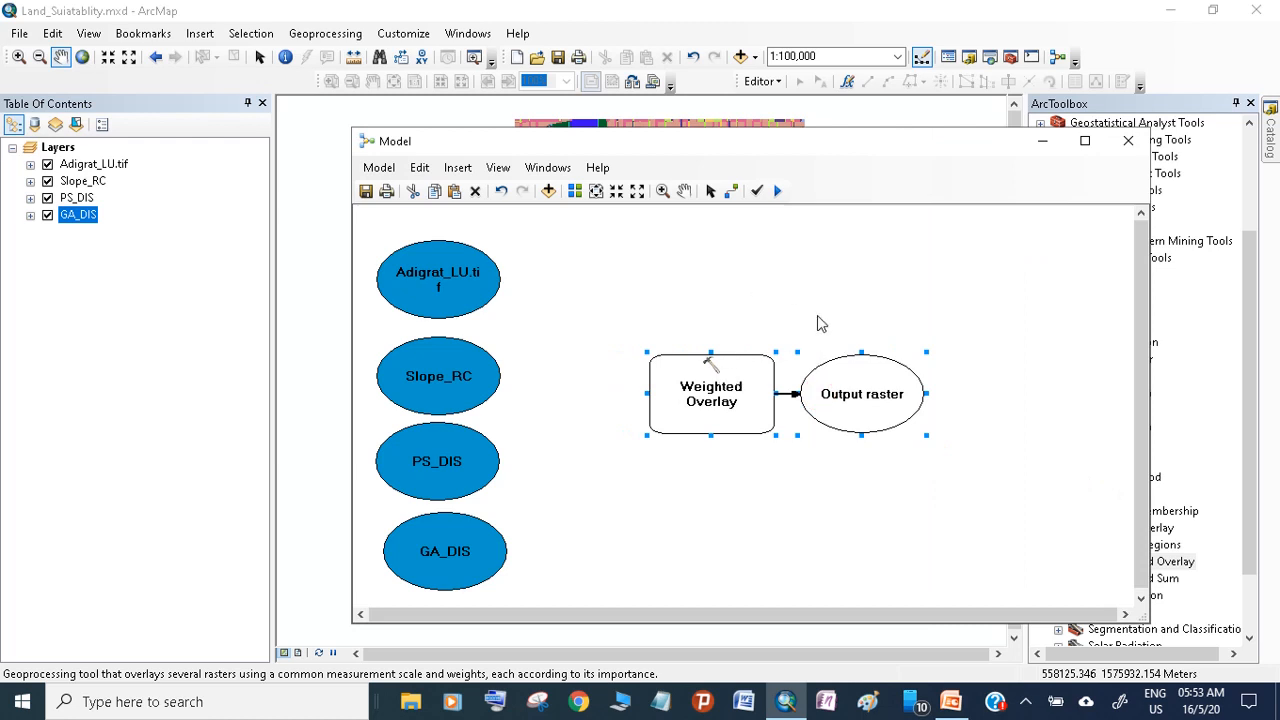
Examine the Weighted Overlay tool's parameters and close them without making changes
click(726, 389)
double_click(722, 388)
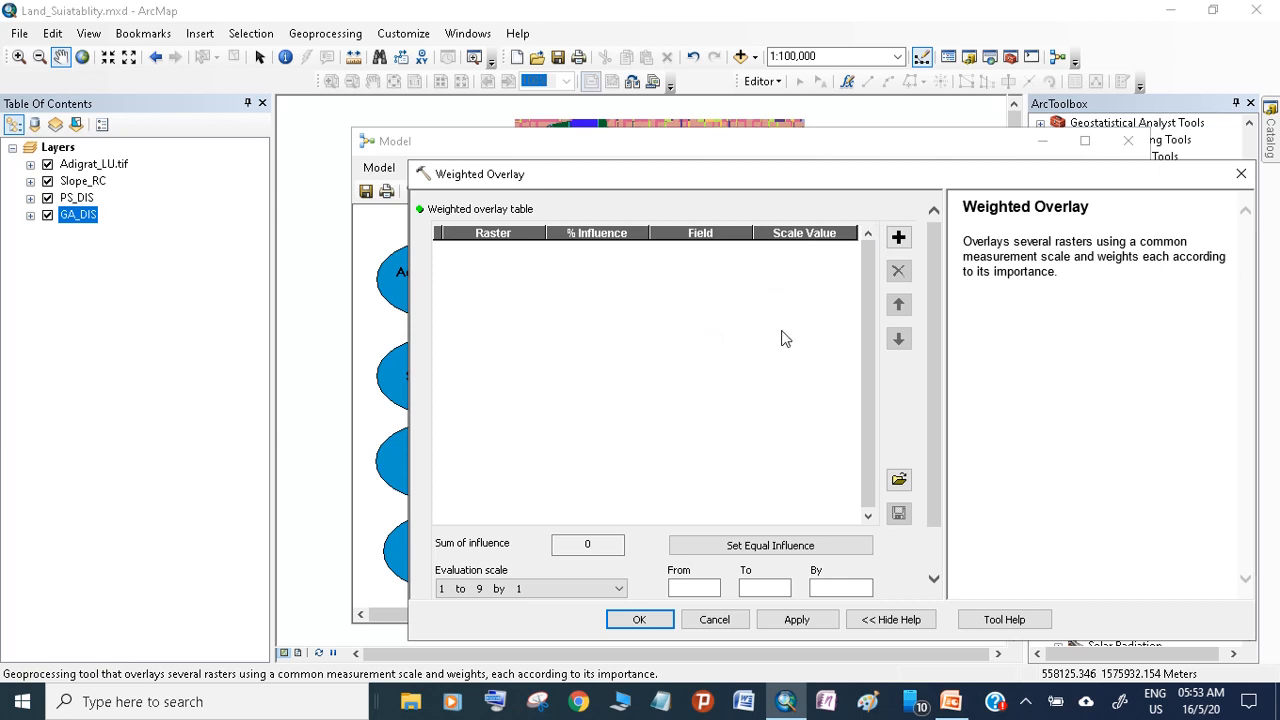
click(733, 616)
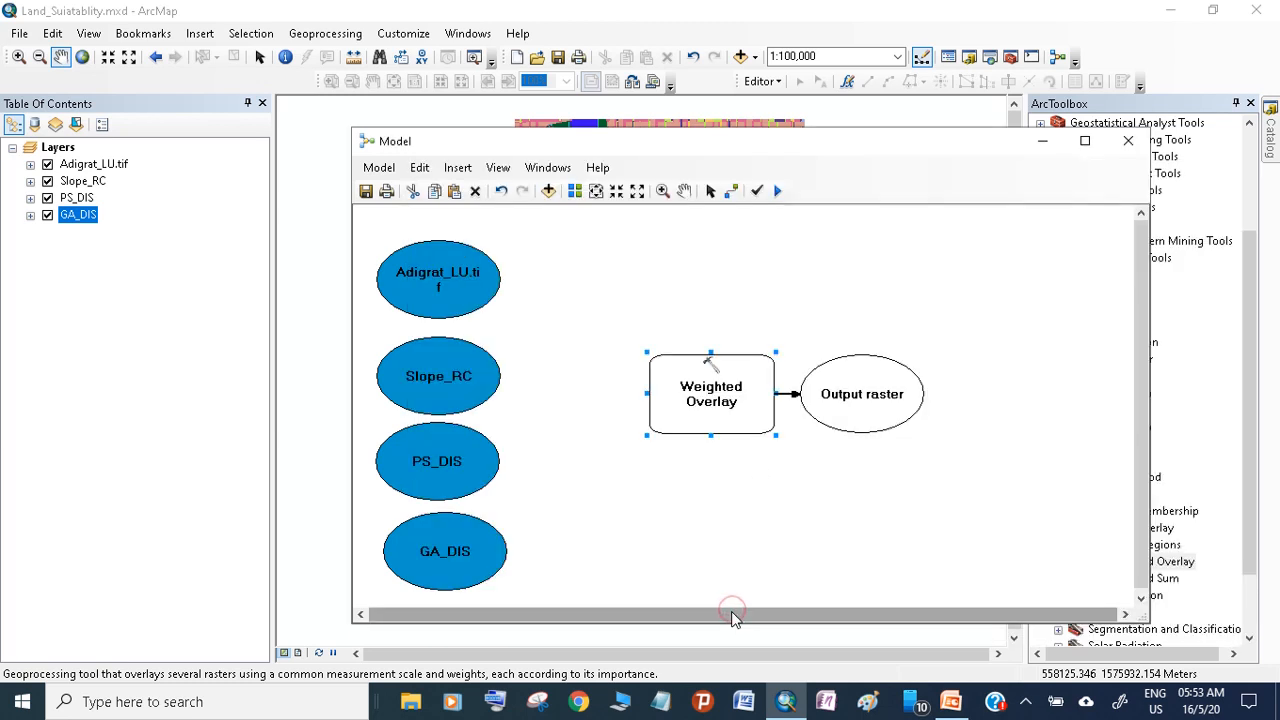
Connect Adigrat_LU.tif and Slope_RC to the Weighted Overlay tool as weighted overlay table inputs
click(731, 192)
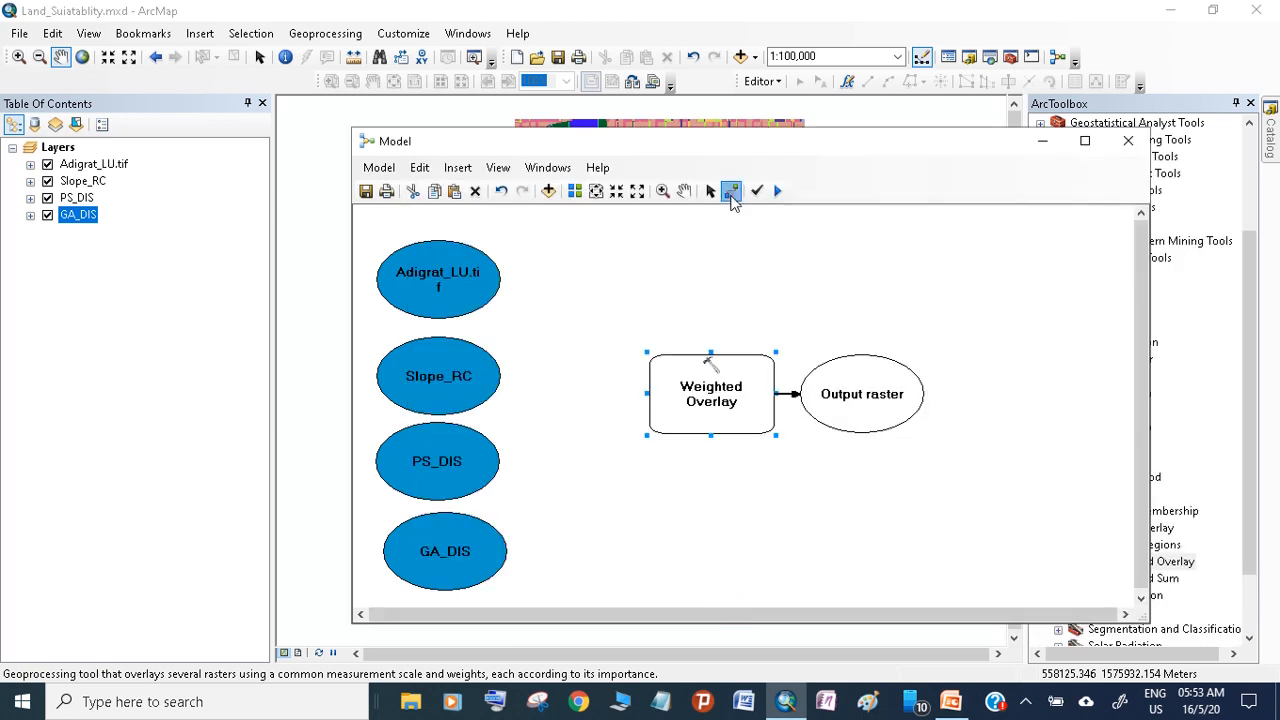
click(480, 275)
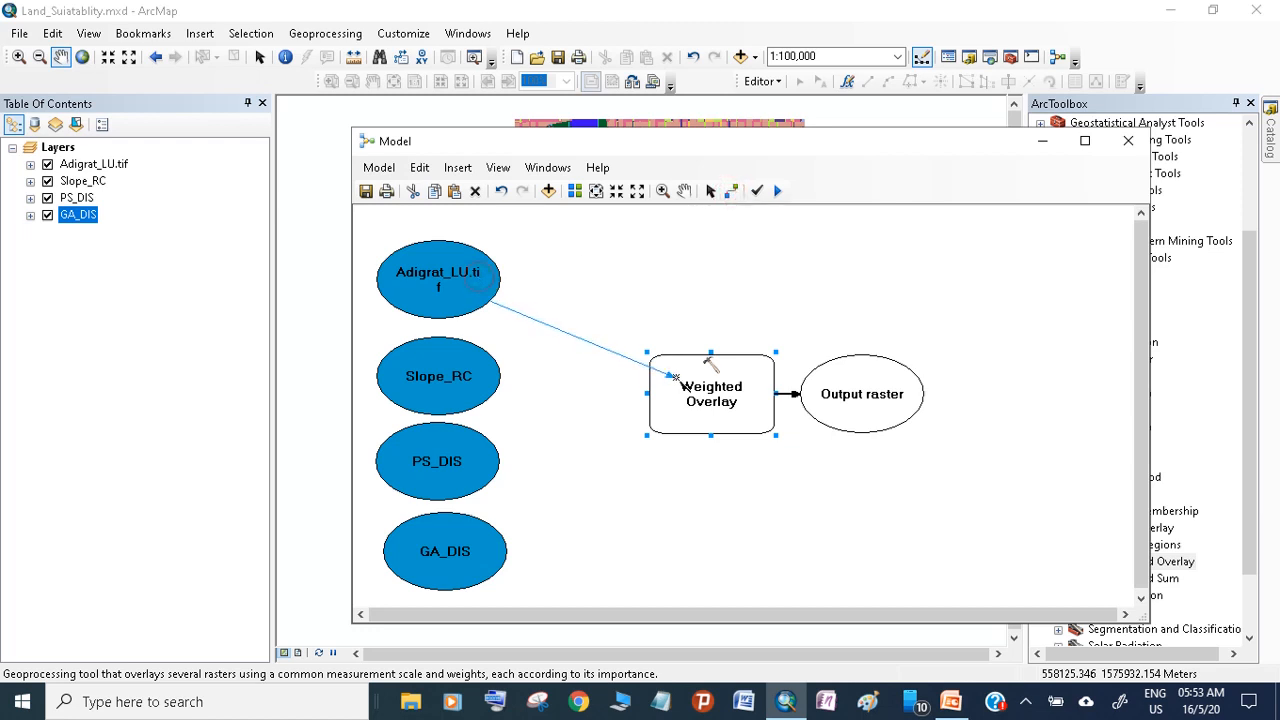
click(702, 400)
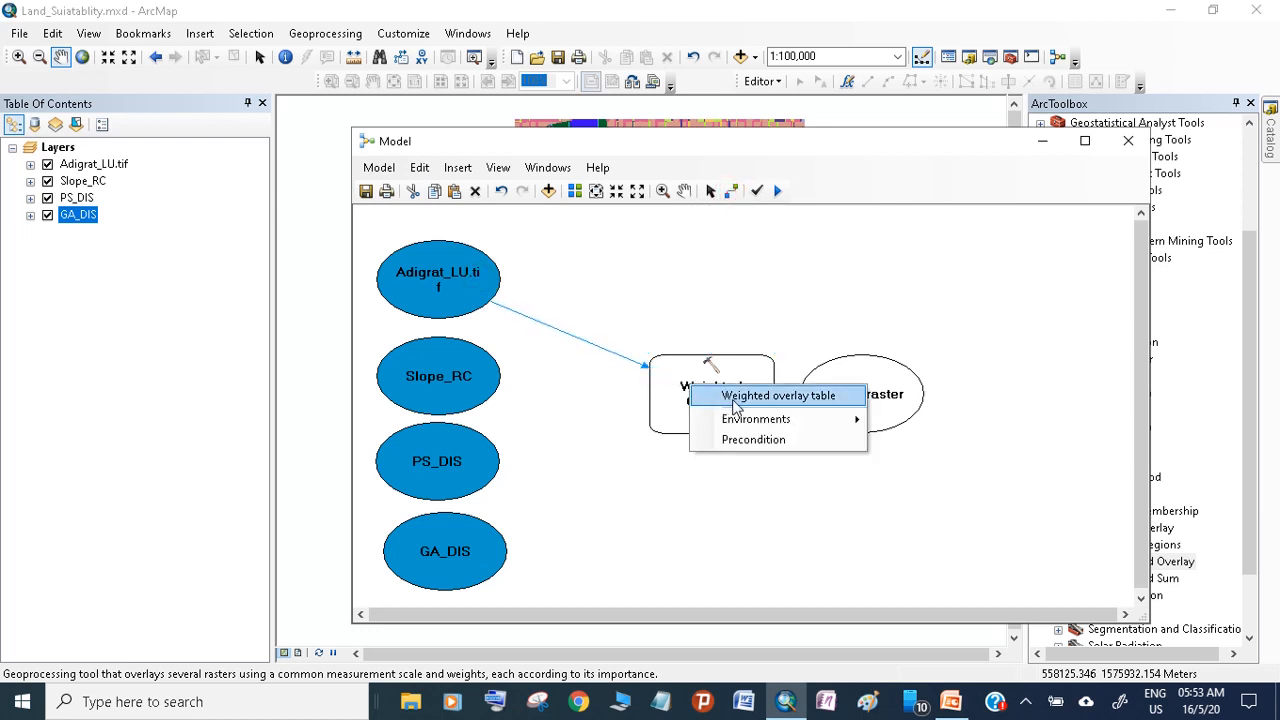
click(741, 403)
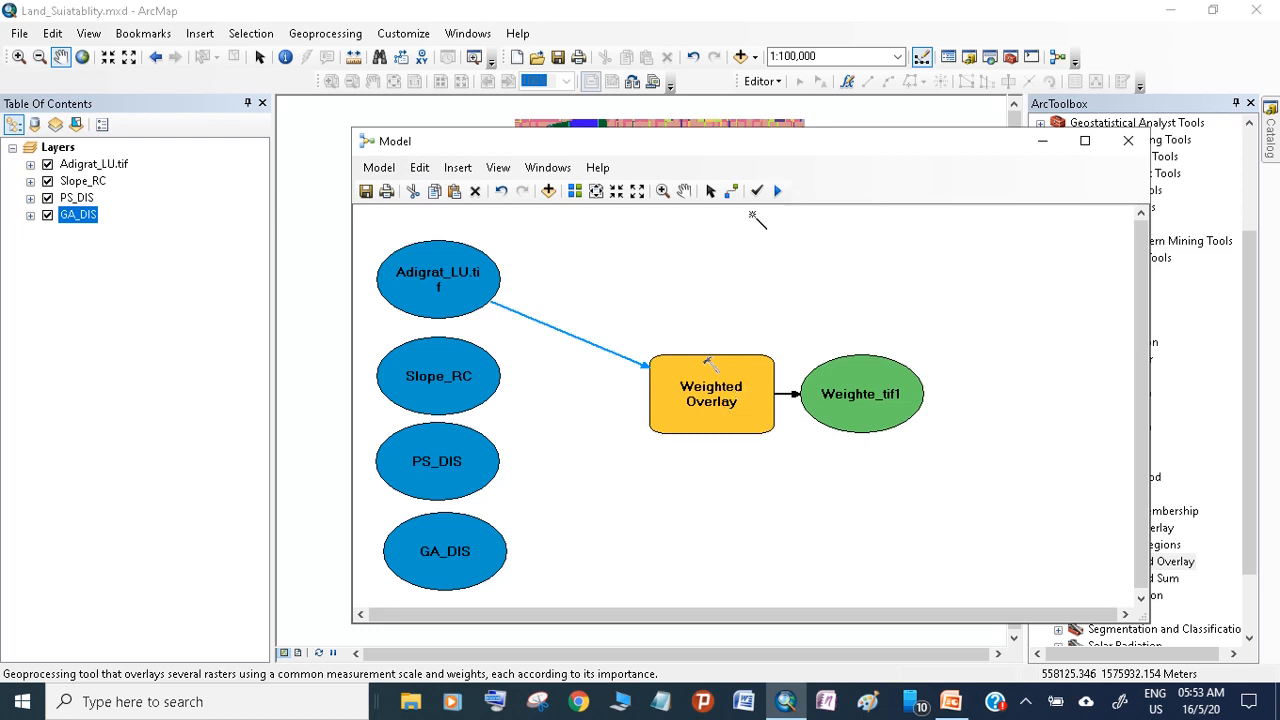
click(733, 191)
click(490, 385)
click(690, 413)
click(693, 417)
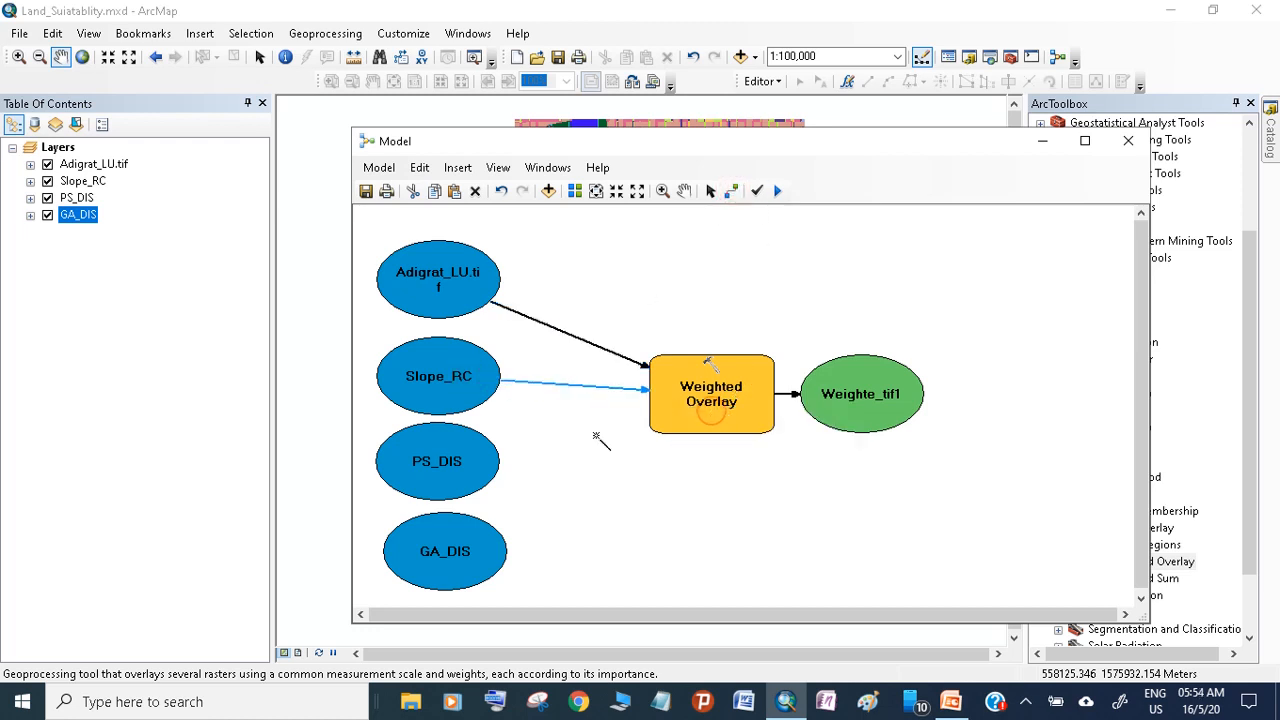
Connect PS_DIS and GA_DIS to the Weighted Overlay tool as weighted overlay table inputs and return to the Select tool
click(480, 479)
click(728, 410)
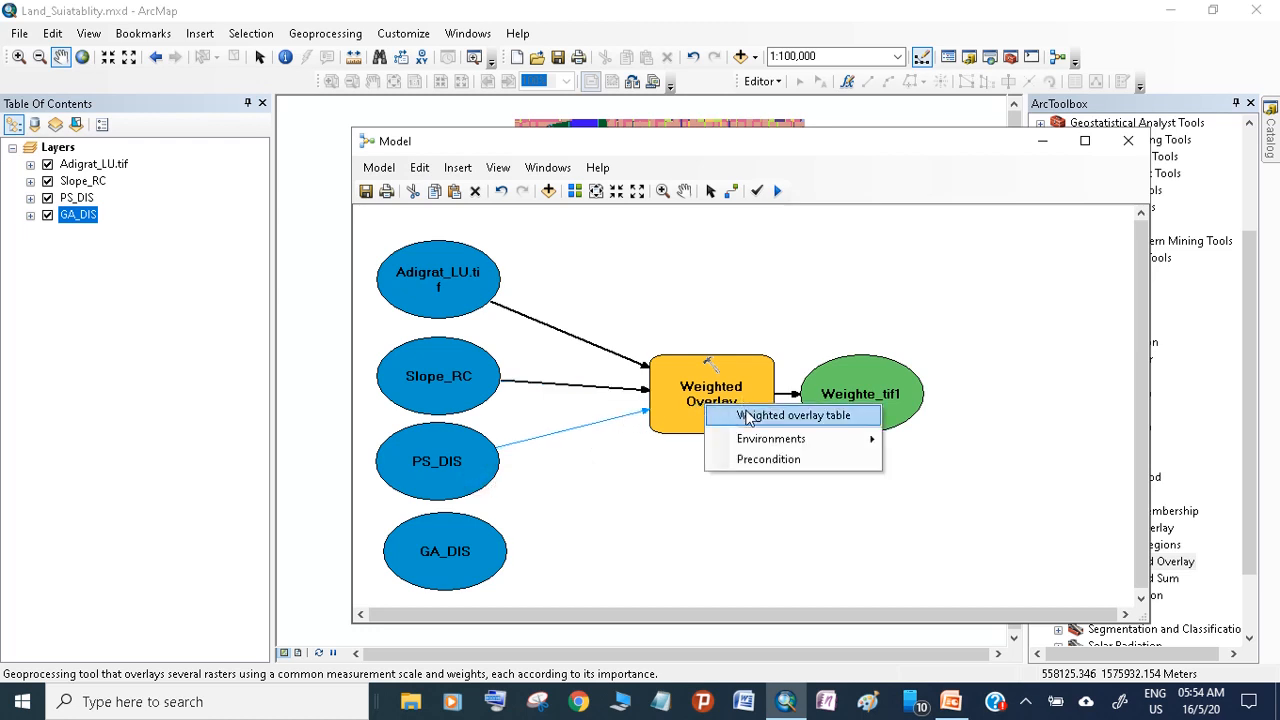
click(744, 415)
click(490, 553)
click(693, 417)
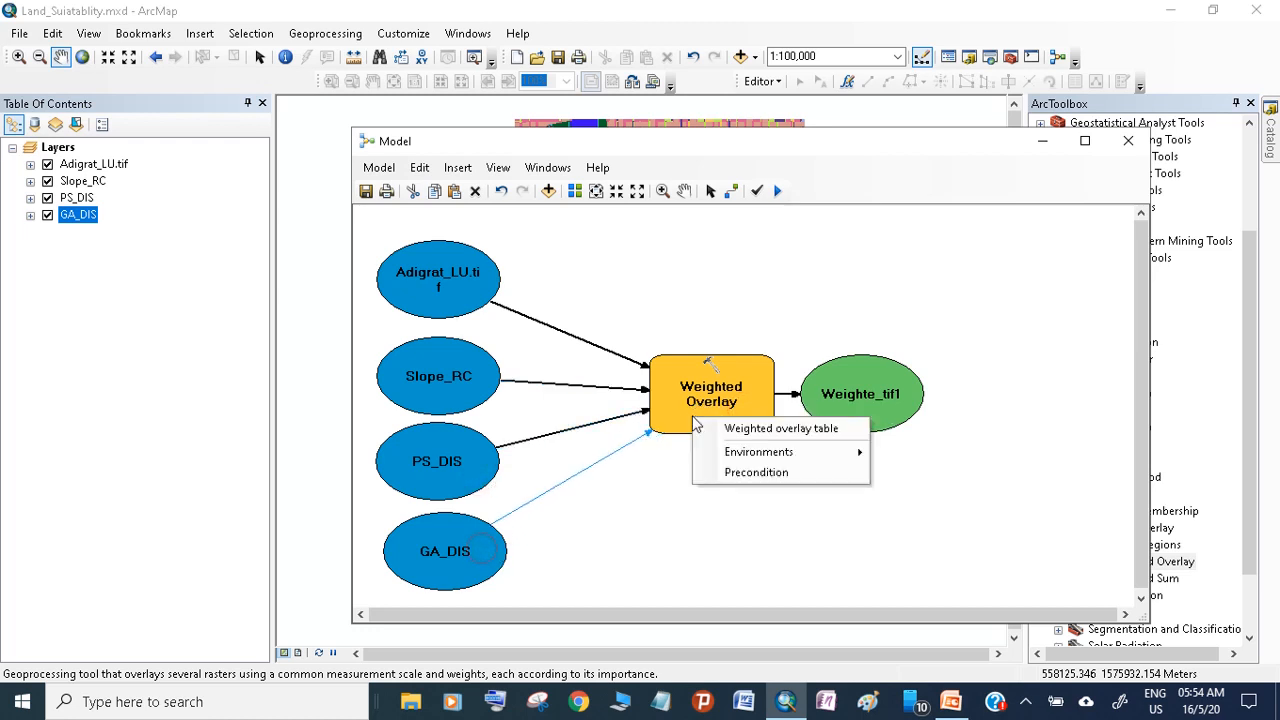
click(719, 430)
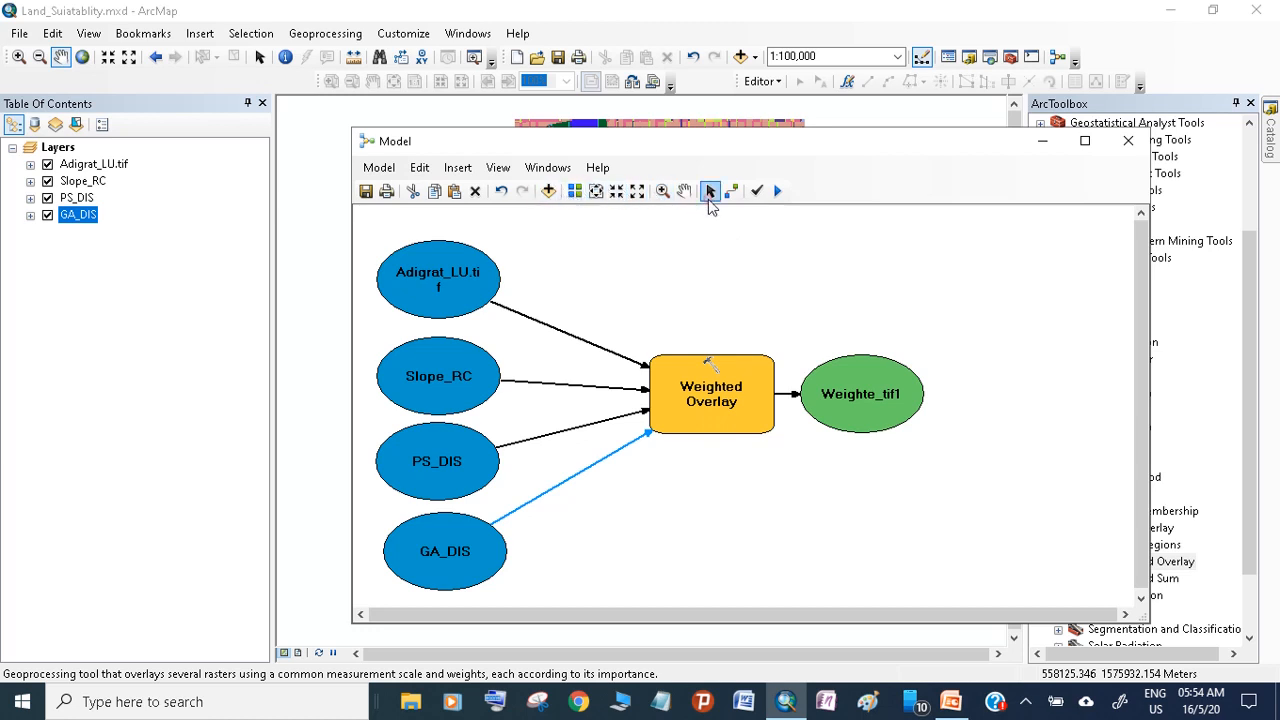
click(711, 293)
Open the Weighted Overlay parameters, decline the ActiveX interaction, and collapse the value rows of all four rasters in the table
double_click(697, 363)
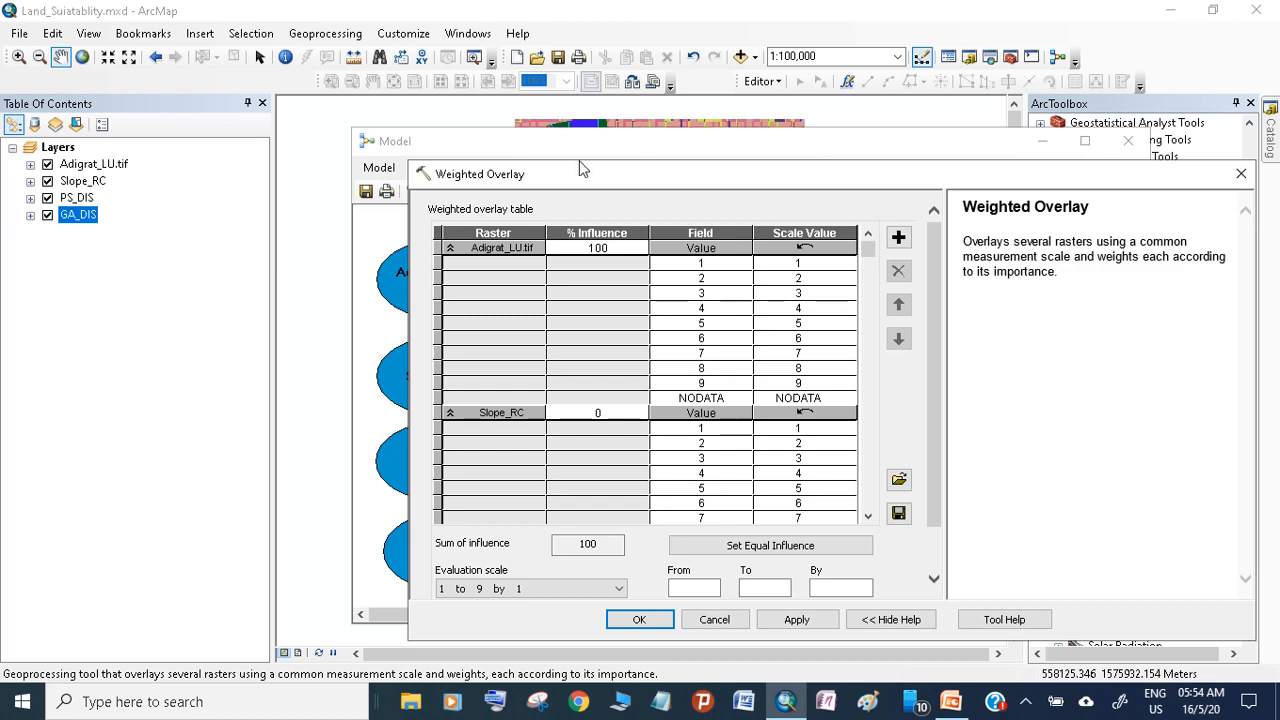
drag(580, 170, 583, 115)
click(452, 193)
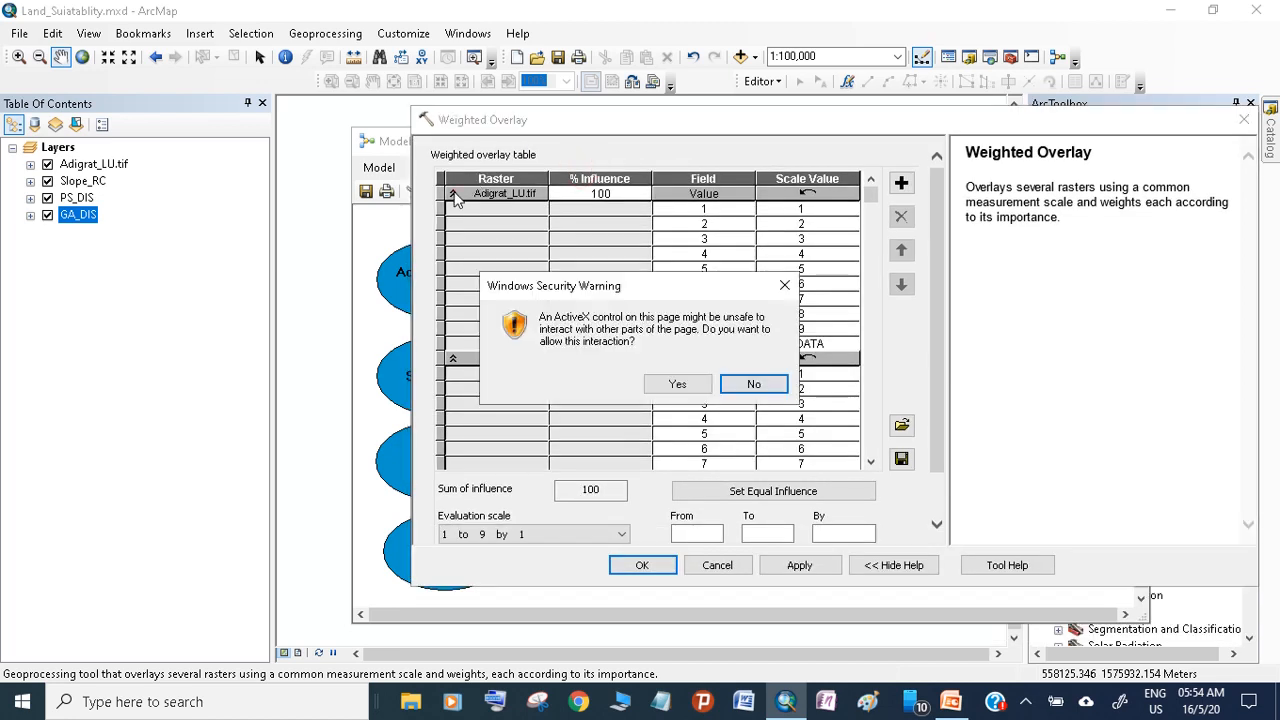
click(753, 384)
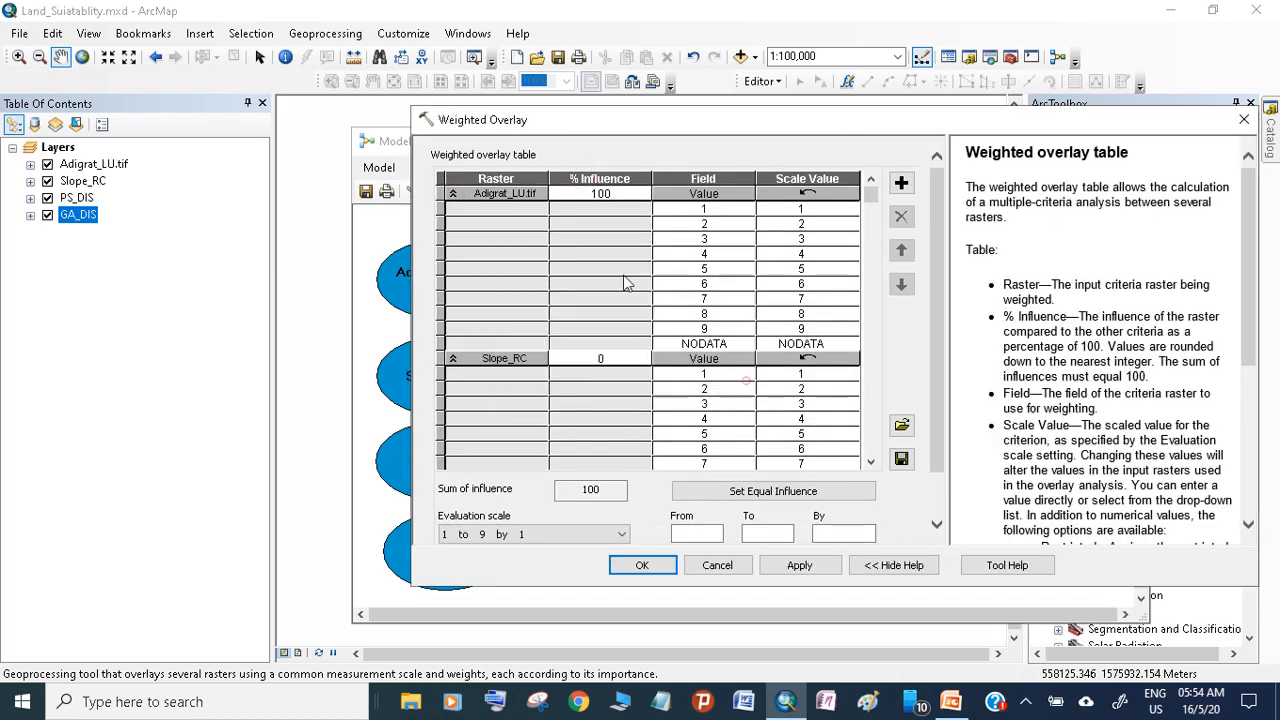
click(453, 194)
click(453, 208)
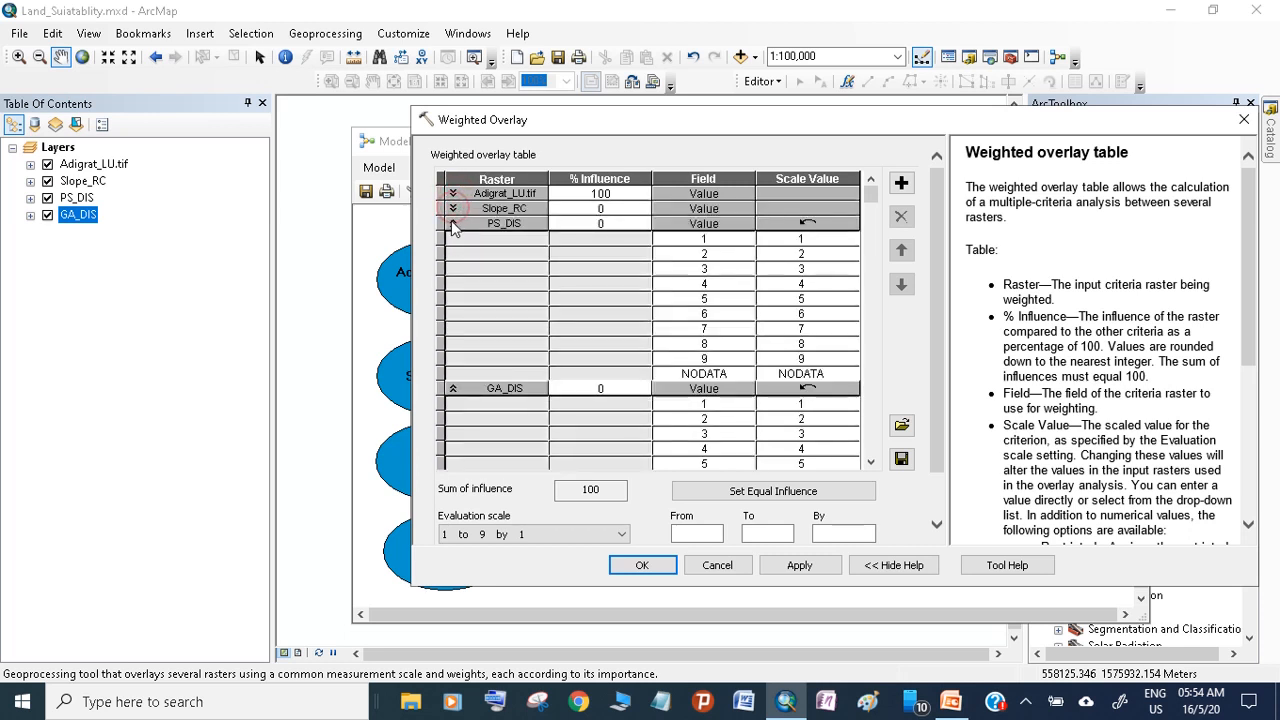
click(453, 223)
click(452, 238)
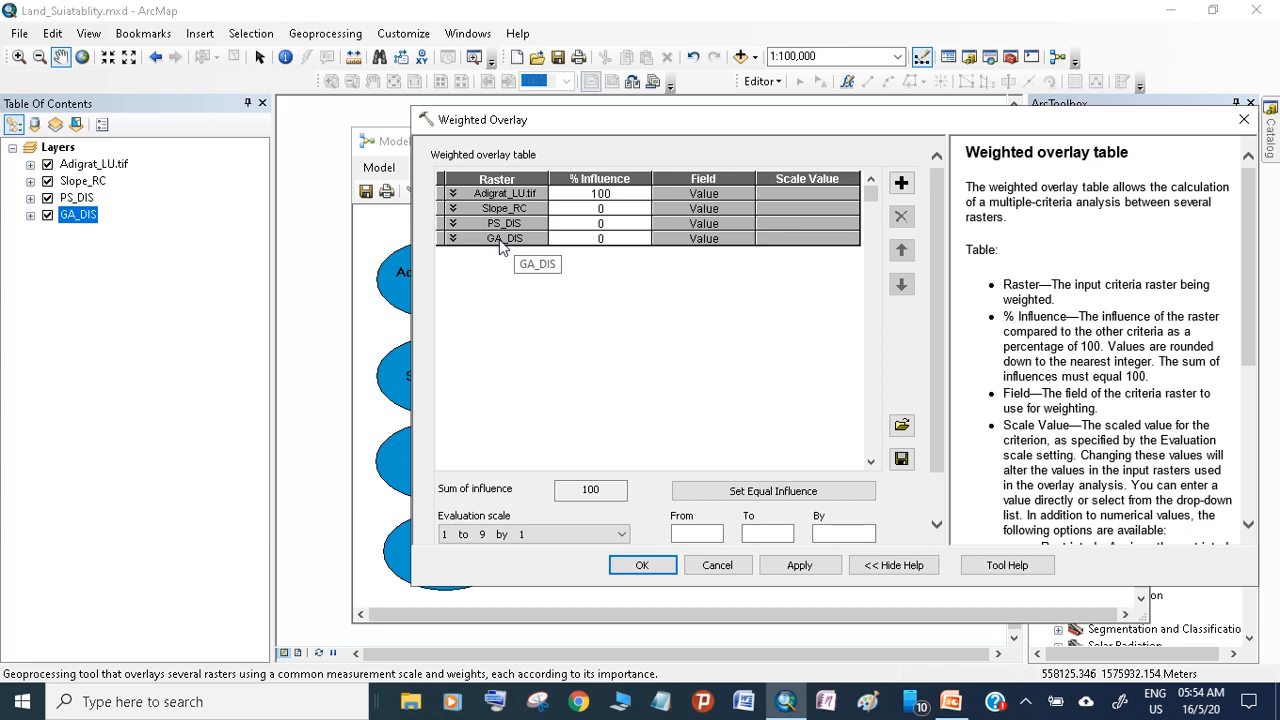
Set the % influence to 50 for Adigrat_LU.tif and 20 each for Slope_RC, PS_DIS and GA_DIS
click(606, 194)
double_click(603, 194)
text(50)
key(Return)
click(599, 230)
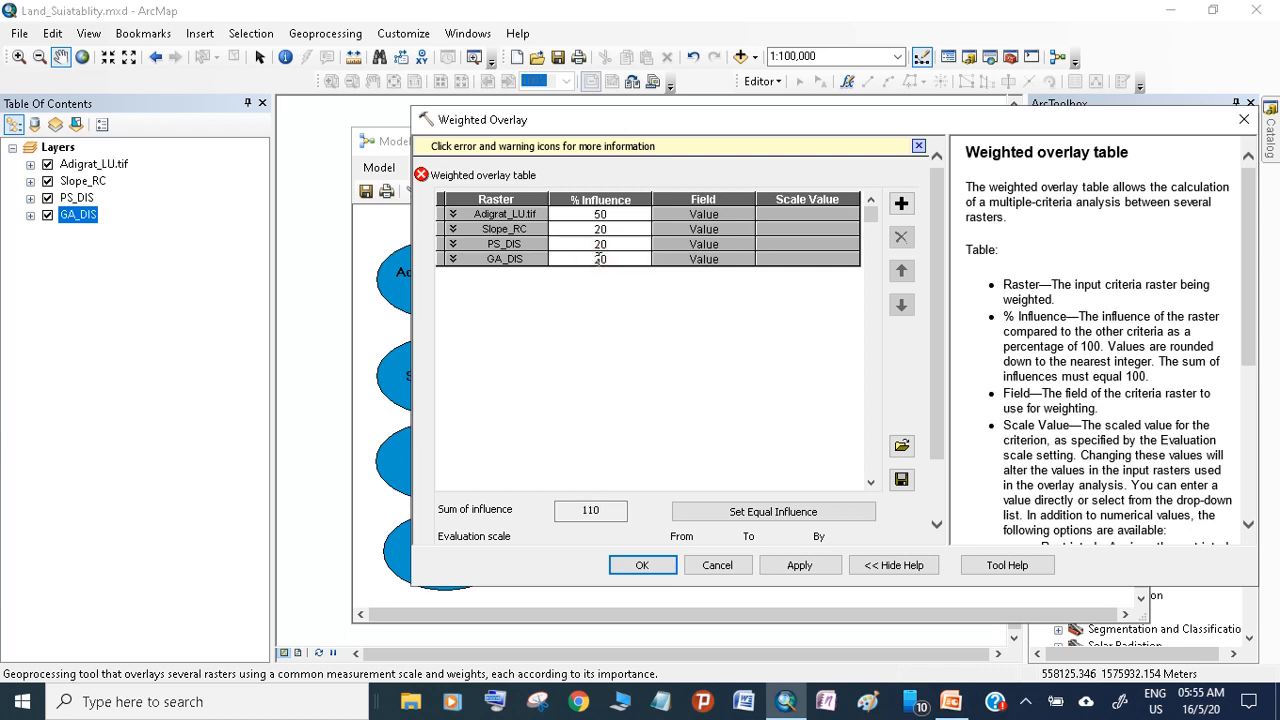
Set the Adigrat_LU.tif influence to 40 percent and check the sum of influence
click(605, 217)
double_click(601, 214)
text(40)
click(617, 275)
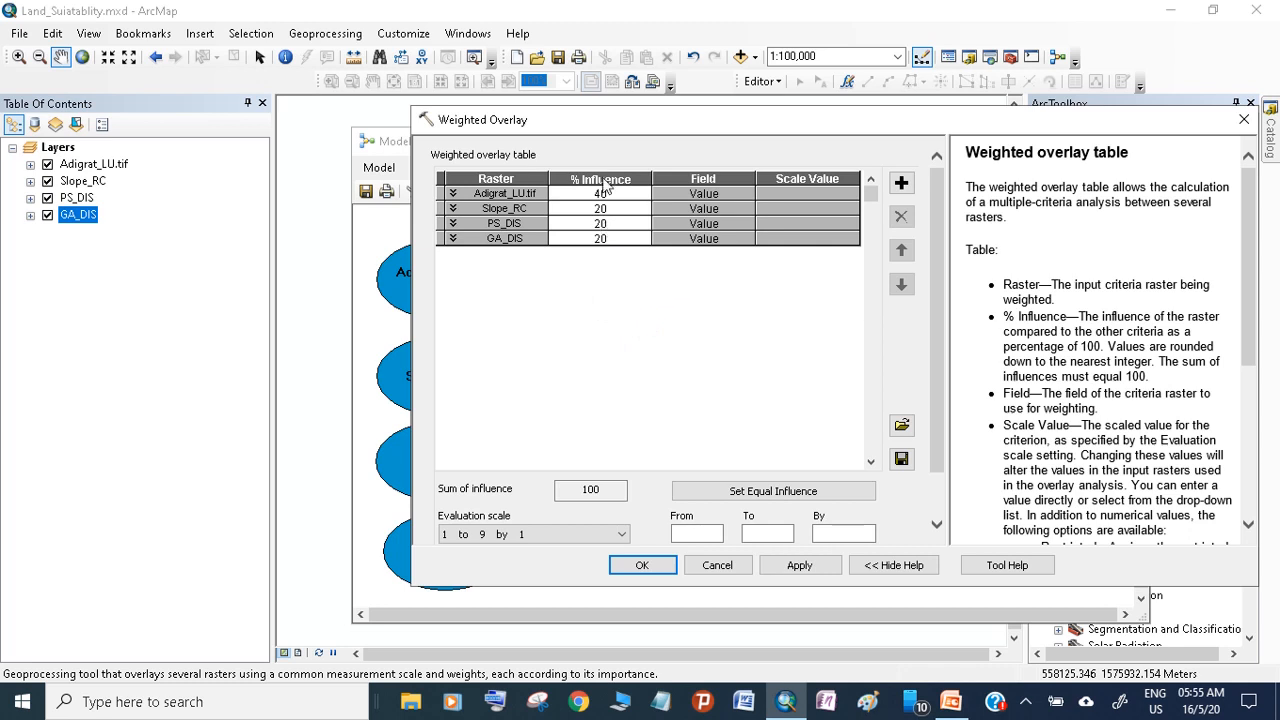
drag(604, 492, 572, 492)
click(590, 488)
Review the scale values of Adigrat_LU.tif, collapse its rows again and accept the Weighted Overlay parameters
click(453, 194)
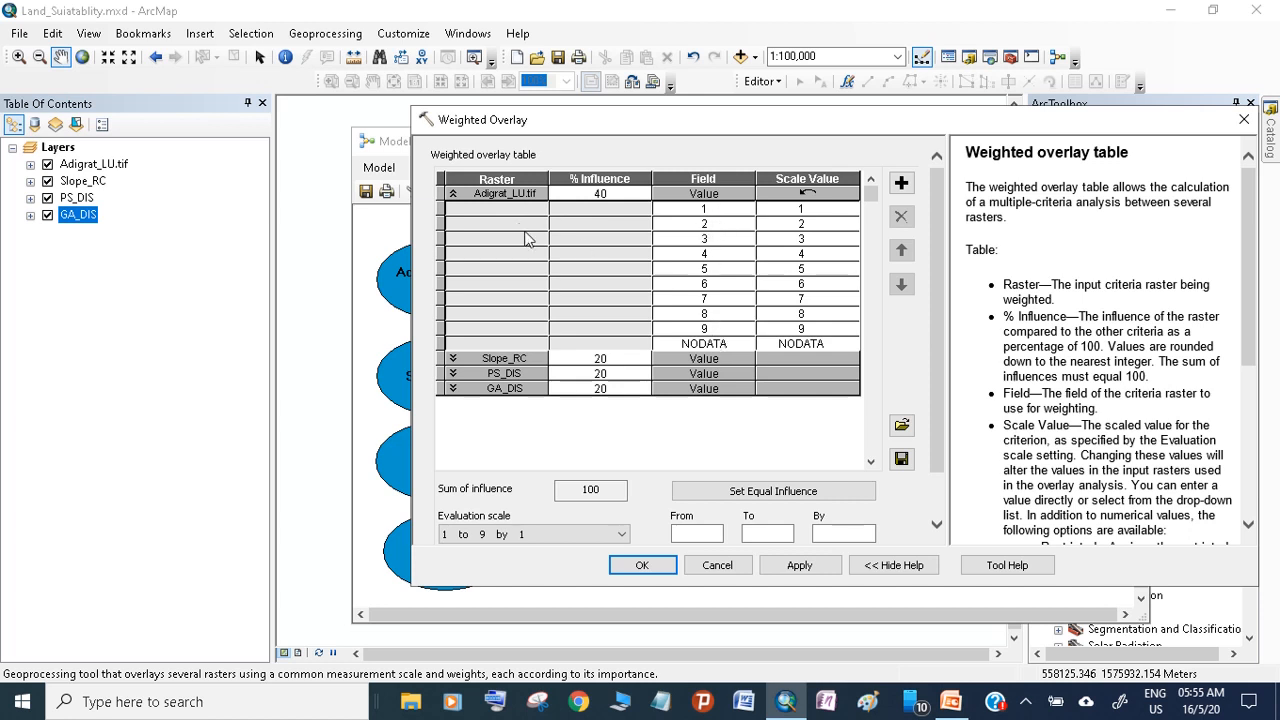
click(99, 217)
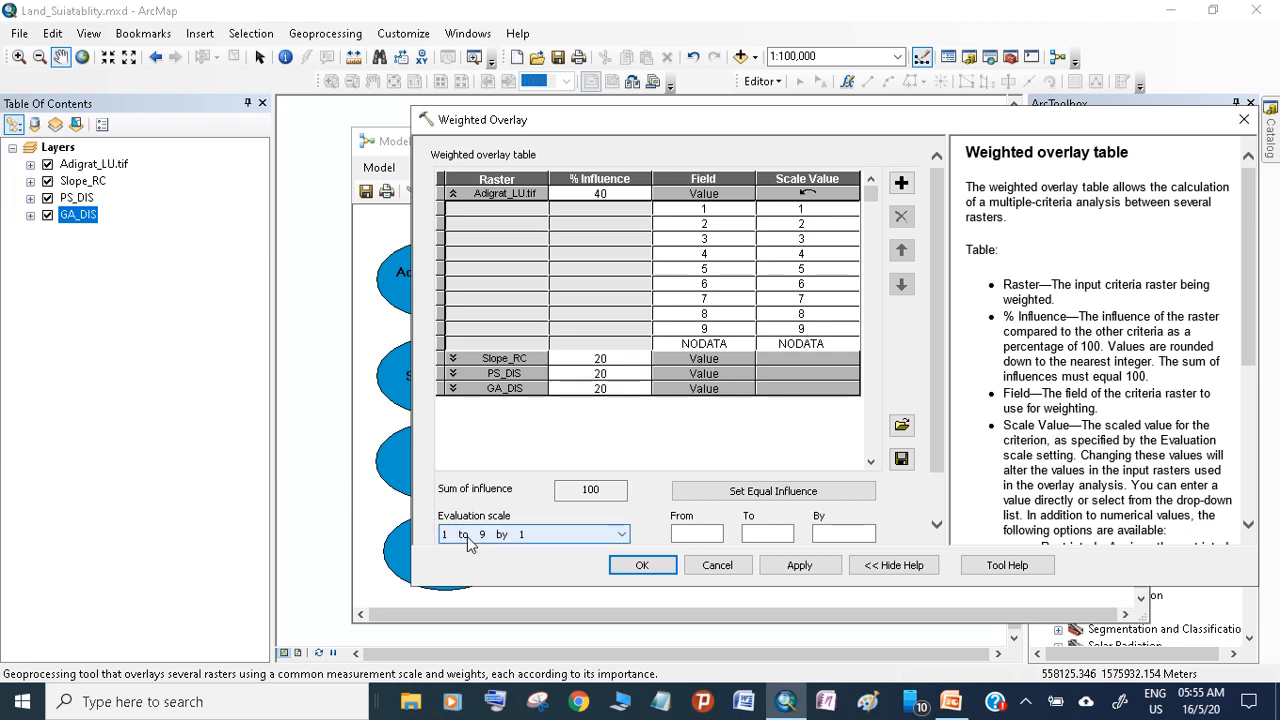
click(453, 193)
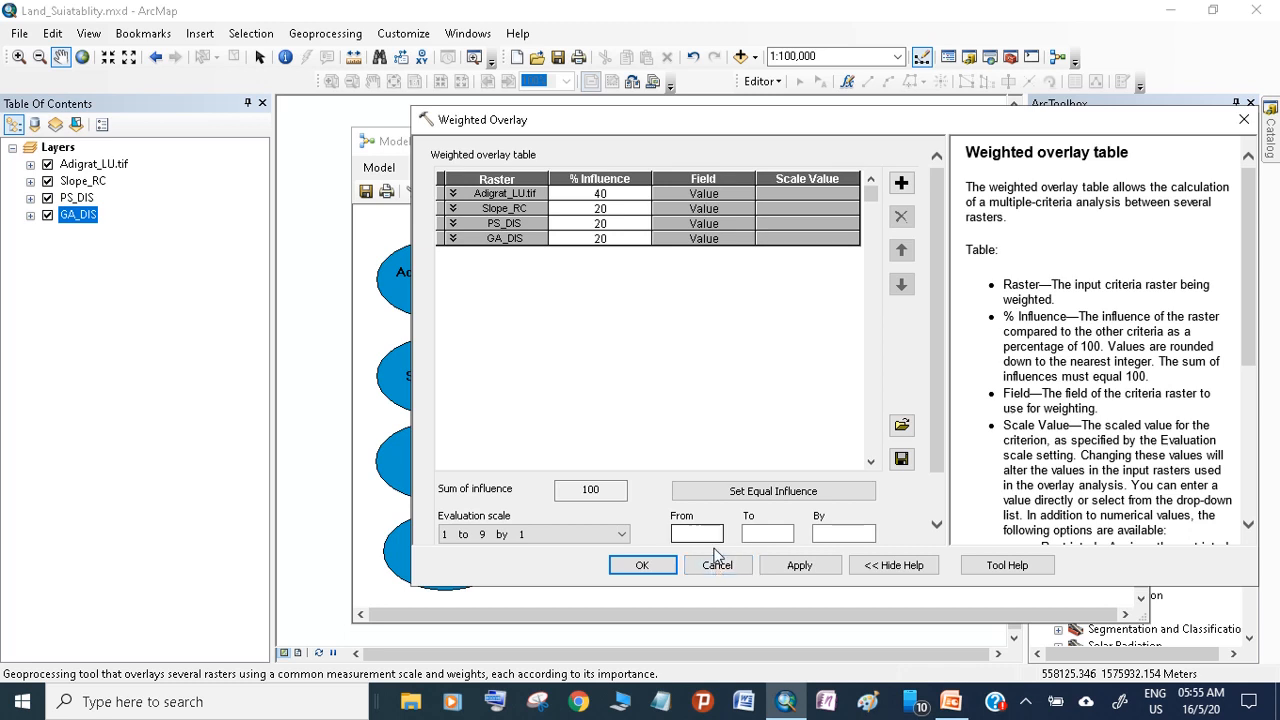
click(453, 196)
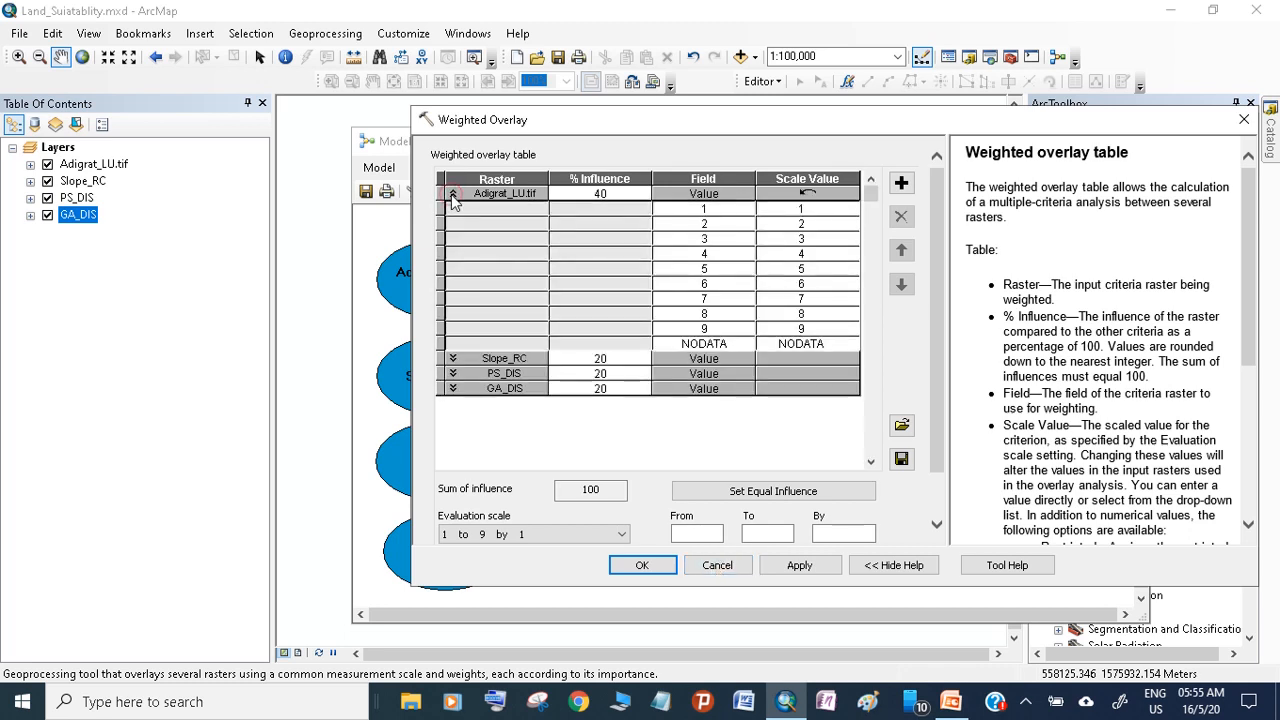
click(453, 196)
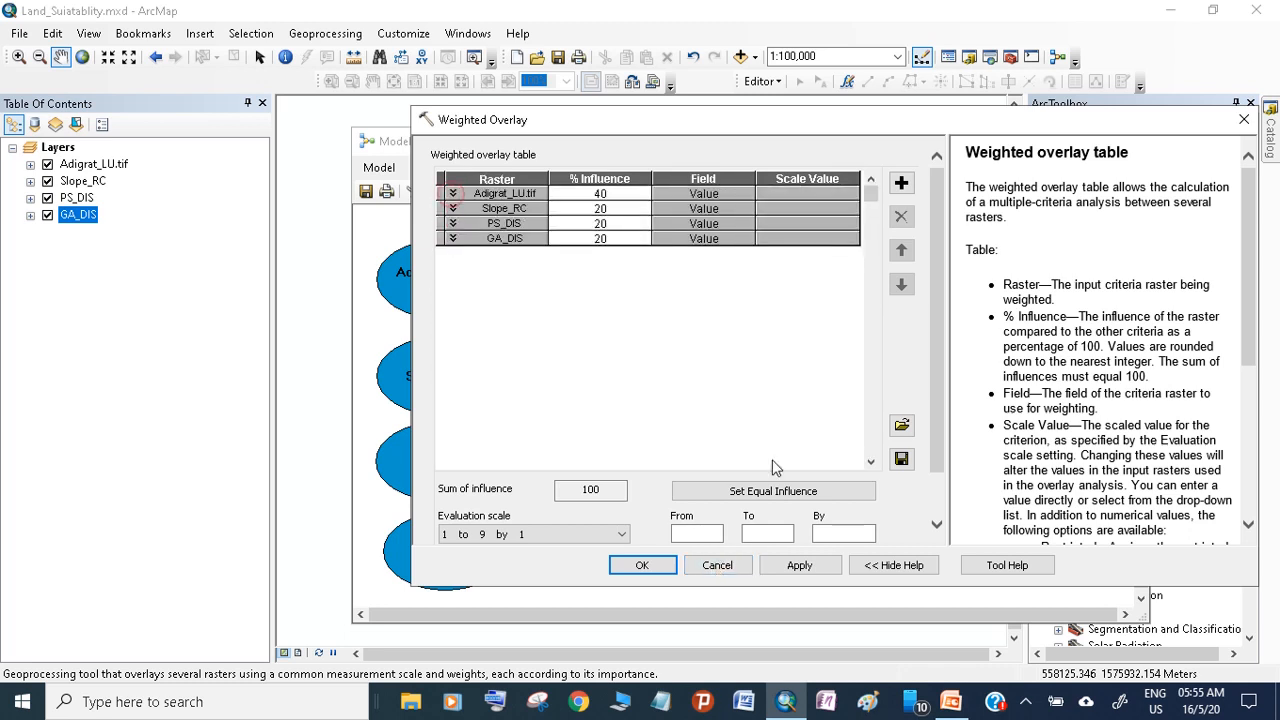
click(670, 568)
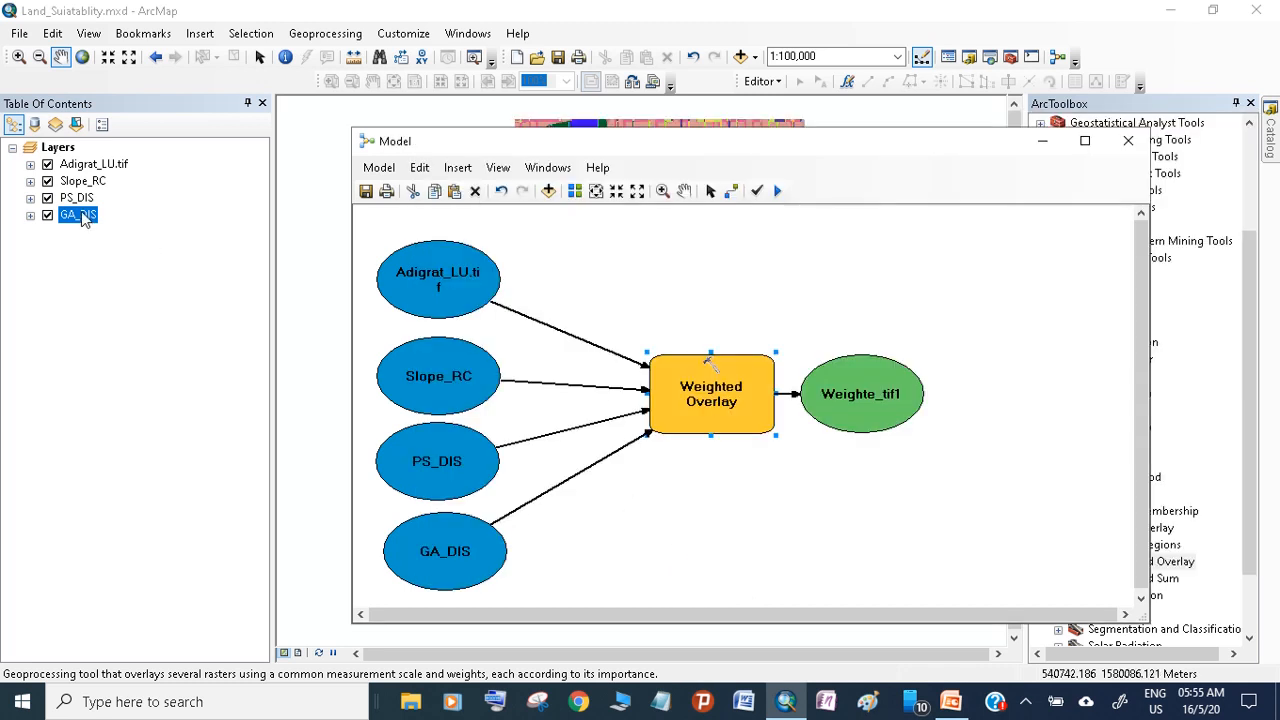
Capture the land use classes in Adigrat_LU.tif's attribute table with Snipping Tool and close the table
right_click(88, 166)
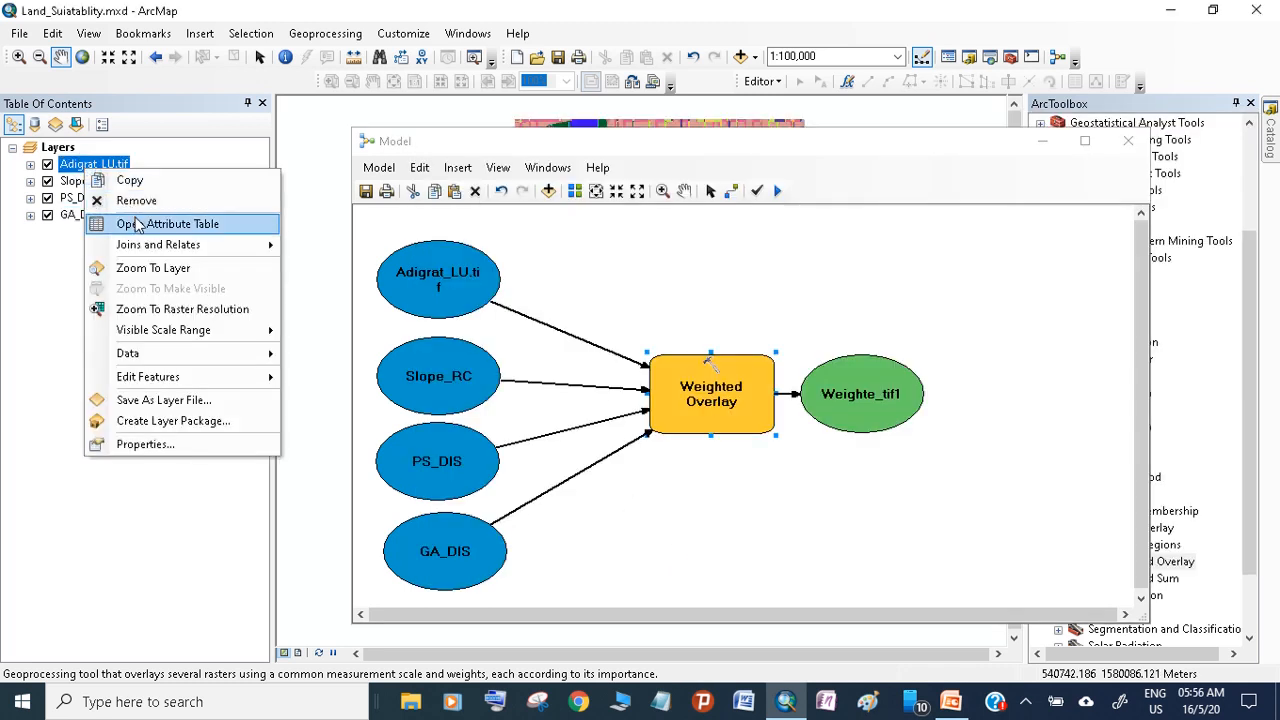
click(138, 224)
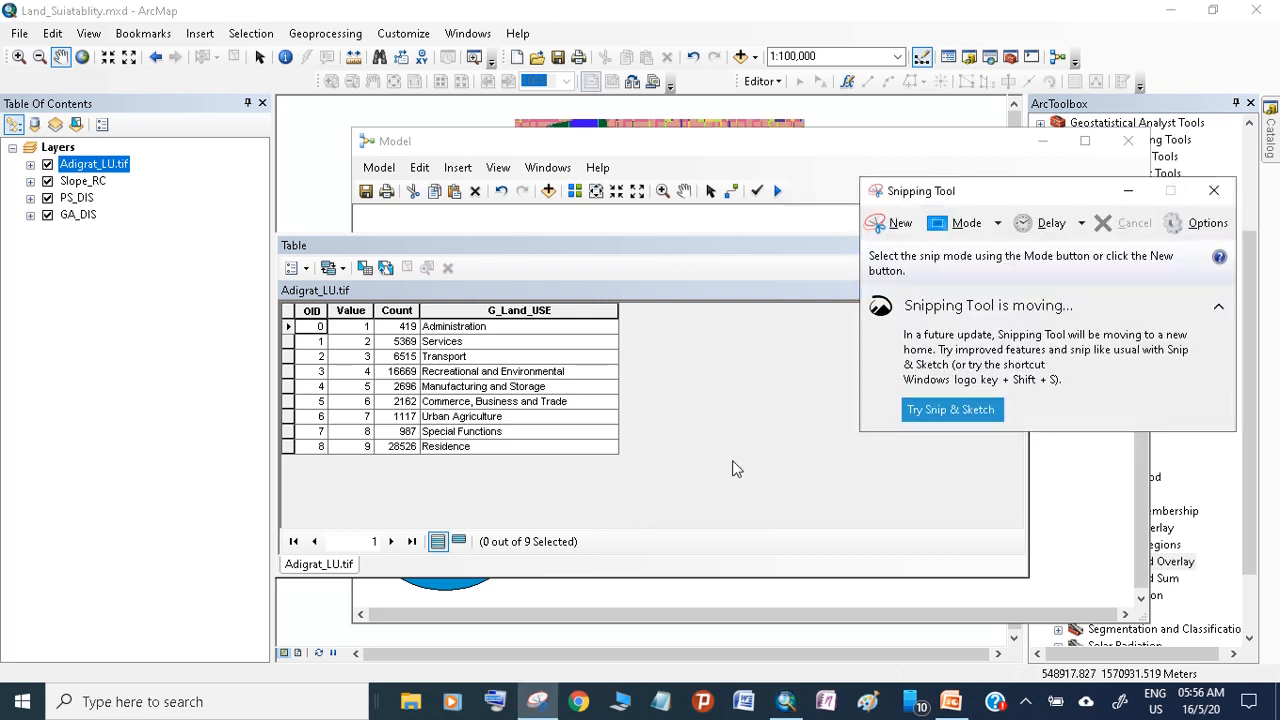
click(897, 221)
drag(281, 298, 629, 465)
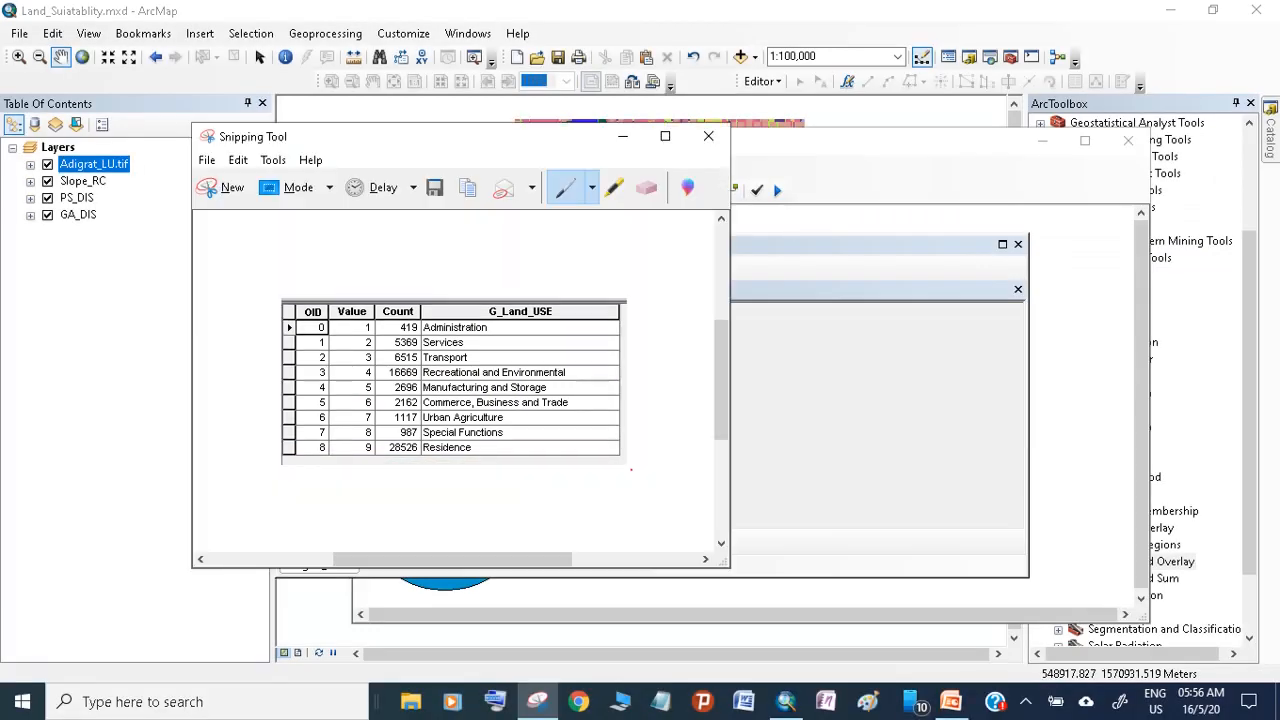
click(1019, 188)
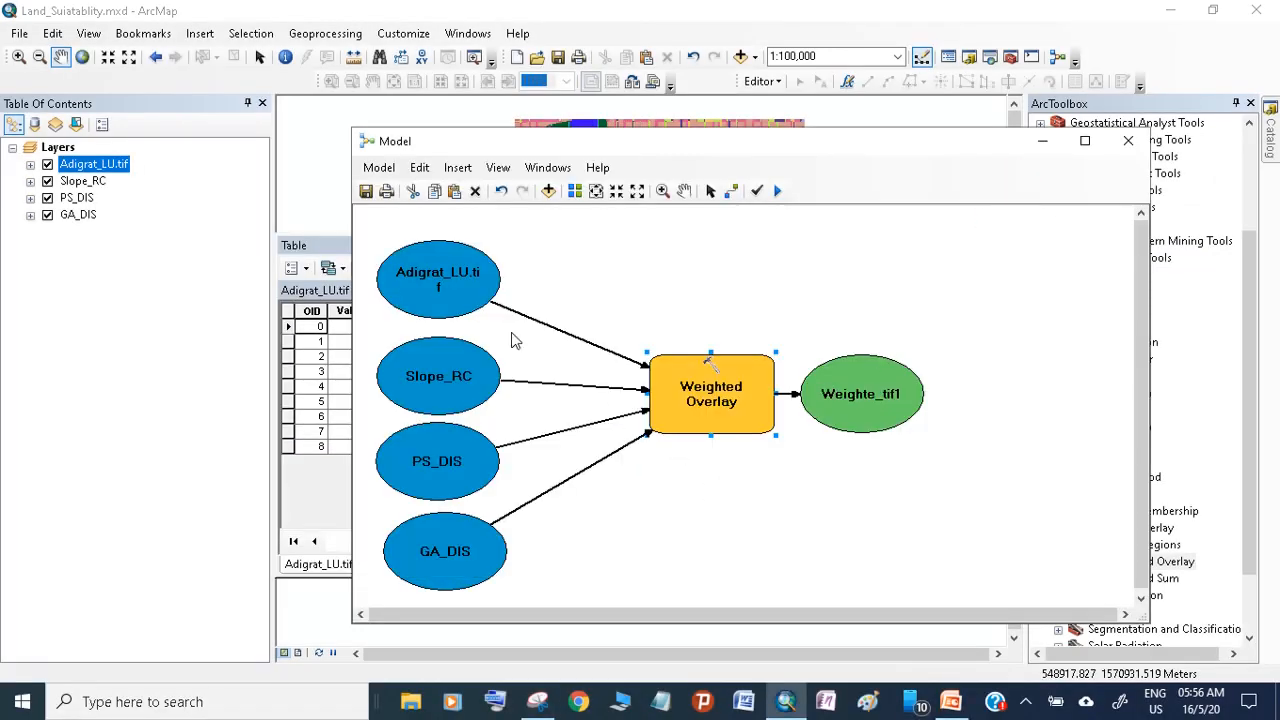
click(330, 256)
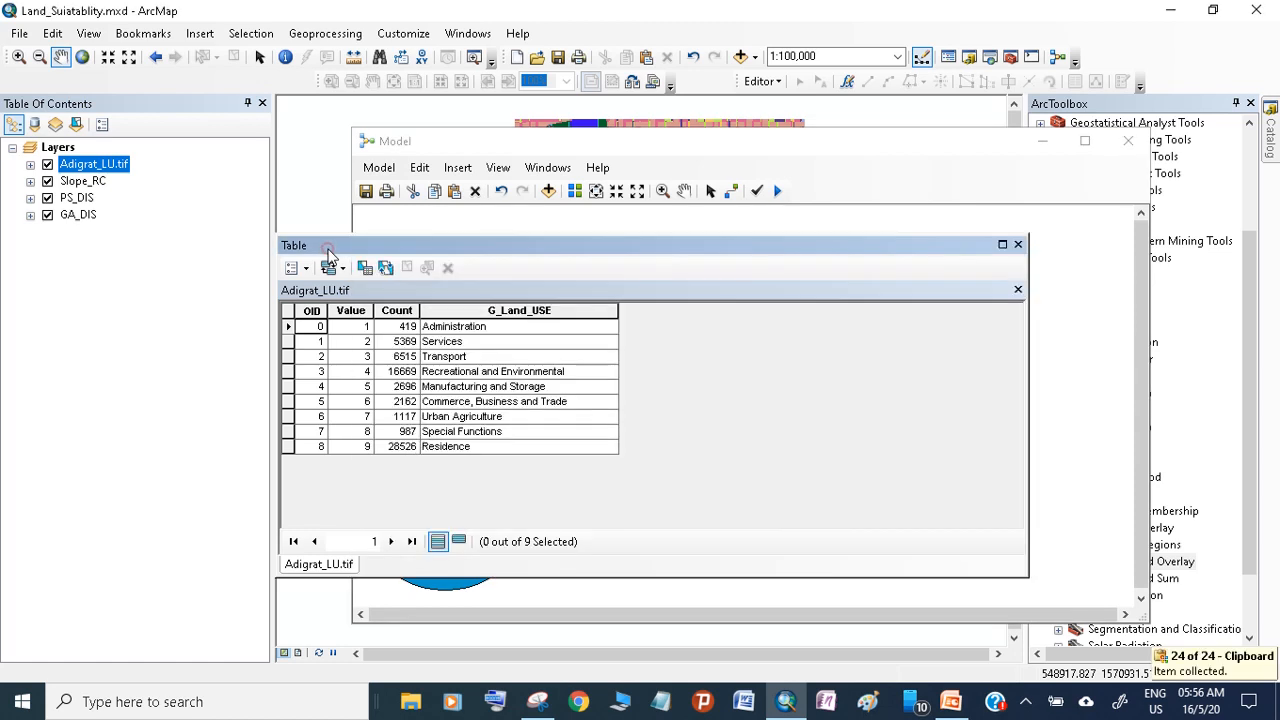
click(1018, 245)
Reopen the Weighted Overlay parameters and place the Snipping Tool capture beside the scale values for reference
click(727, 383)
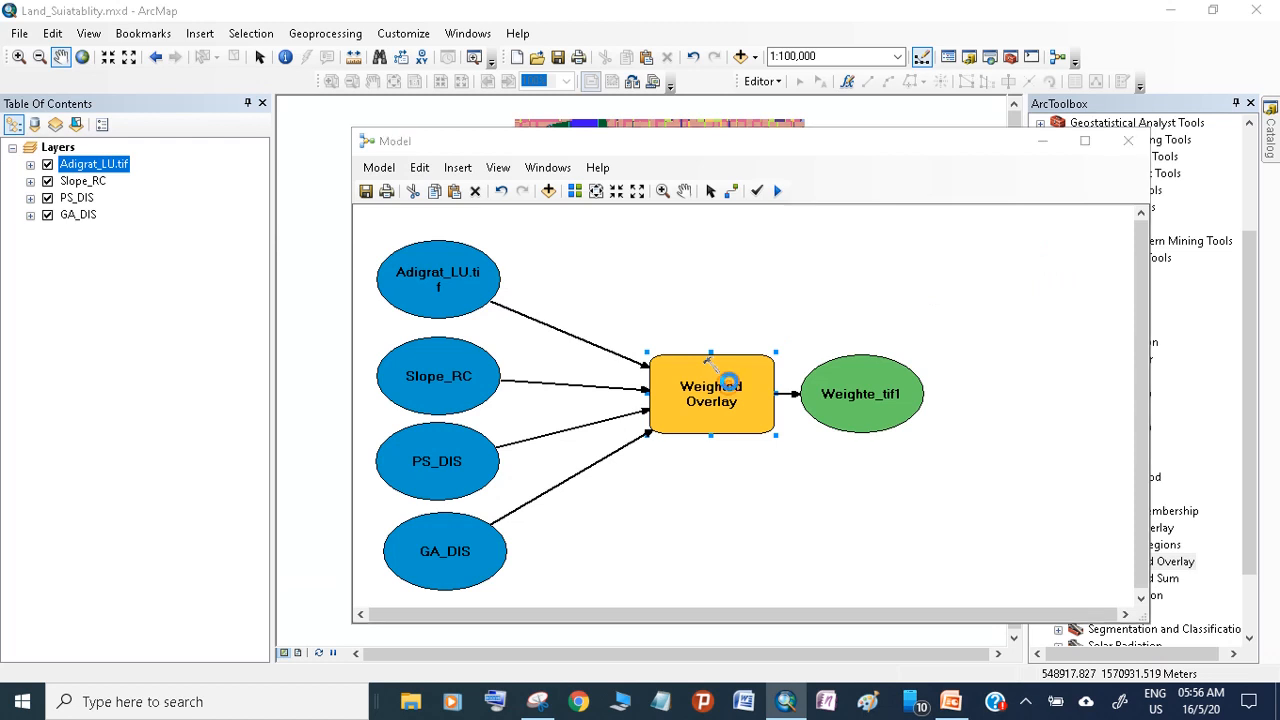
double_click(727, 383)
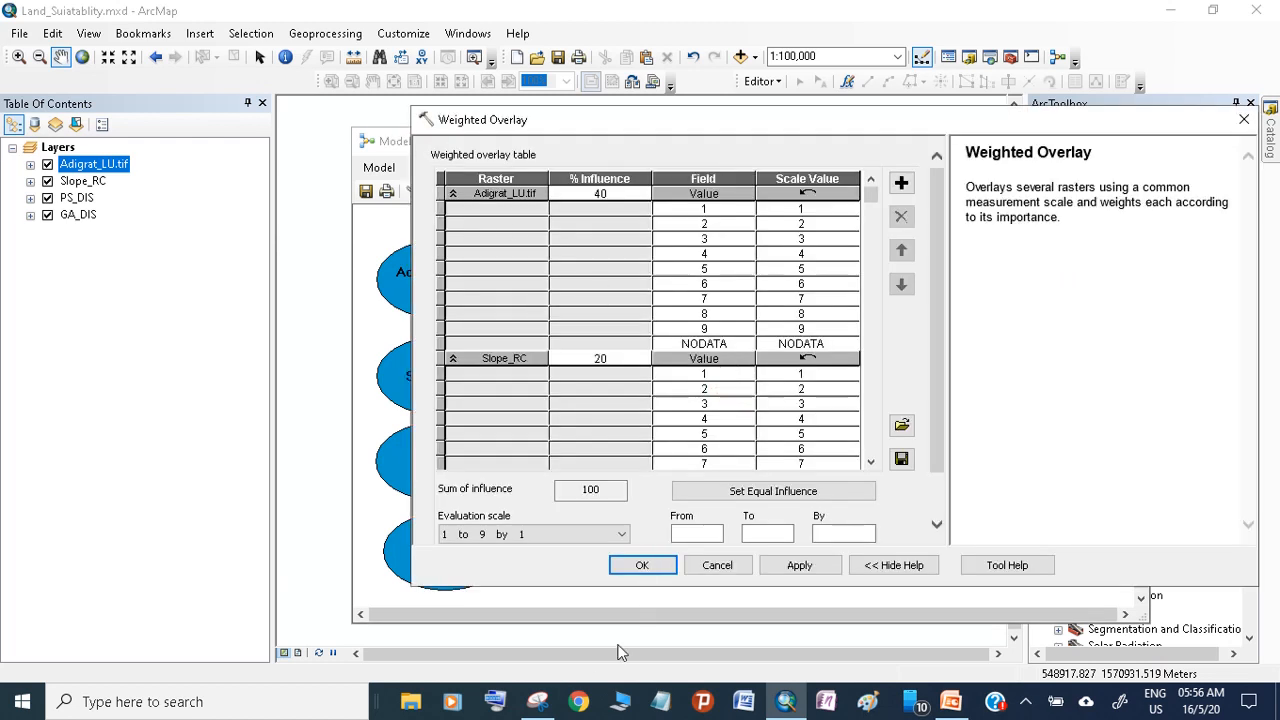
click(537, 701)
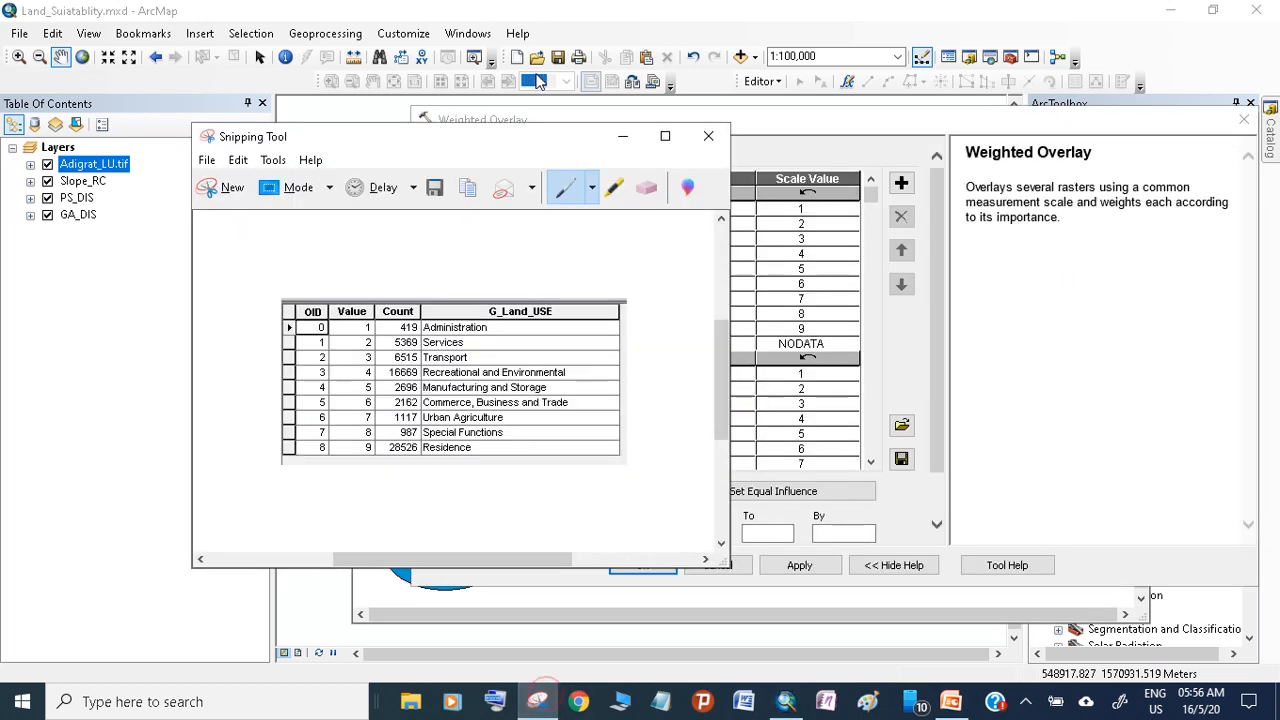
drag(498, 140, 323, 94)
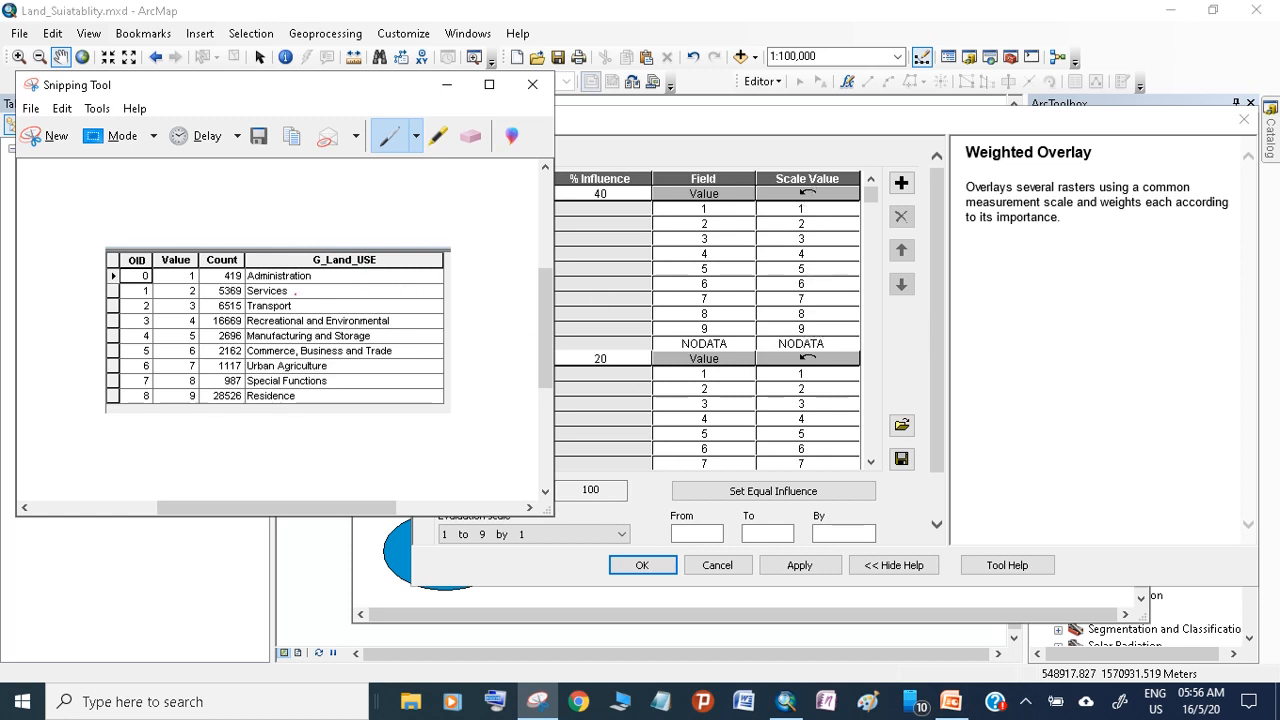
Set the Adigrat_LU.tif scale values of class 9 (Residence) and class 8 (Special Functions) to 6
click(803, 333)
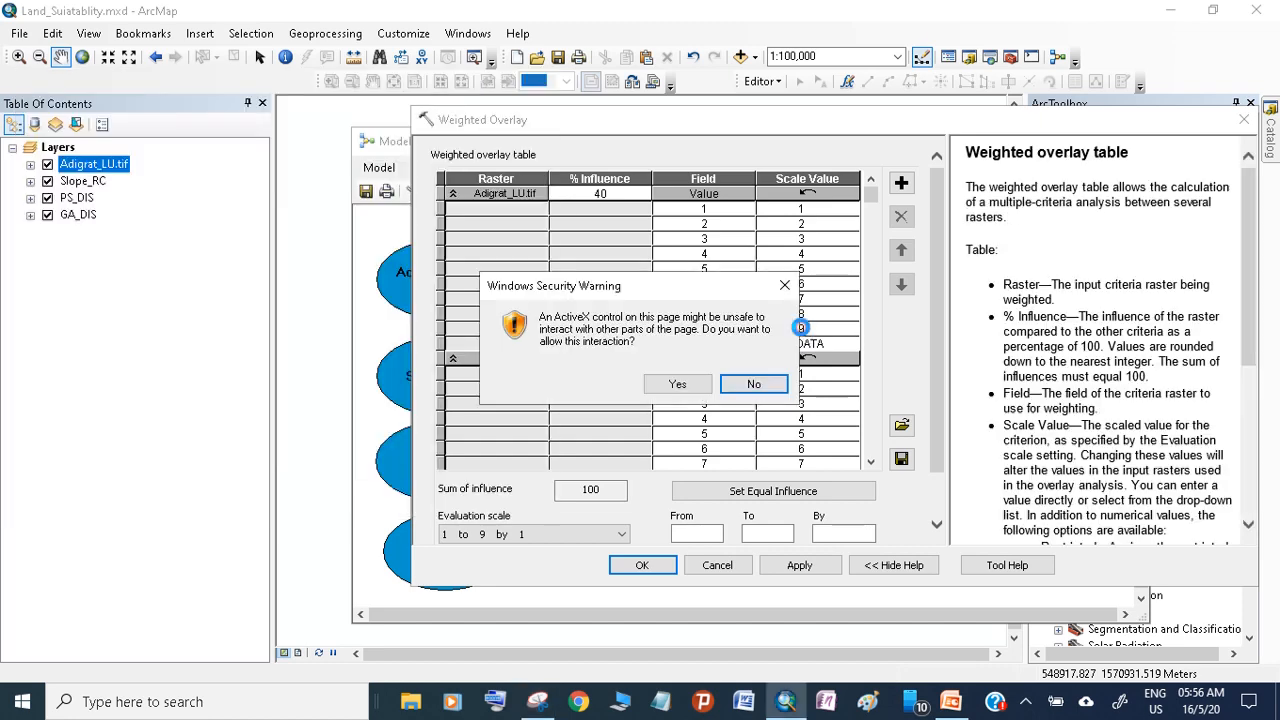
click(692, 377)
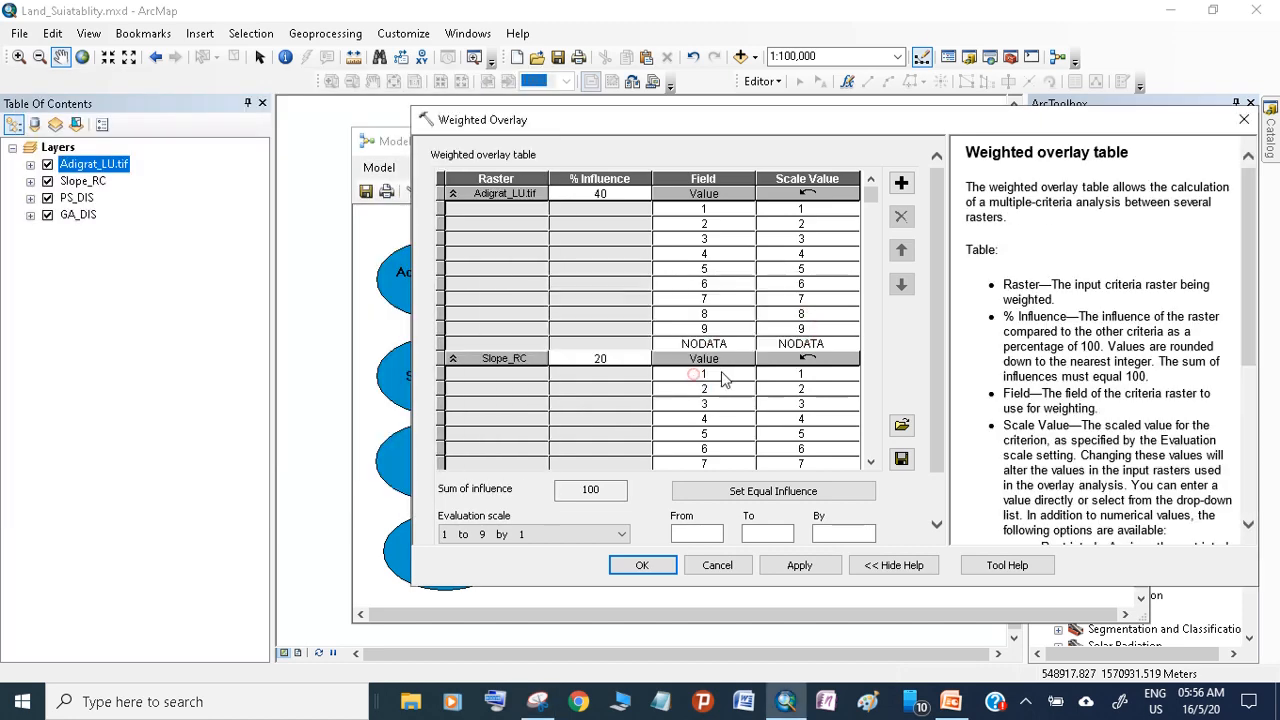
click(537, 702)
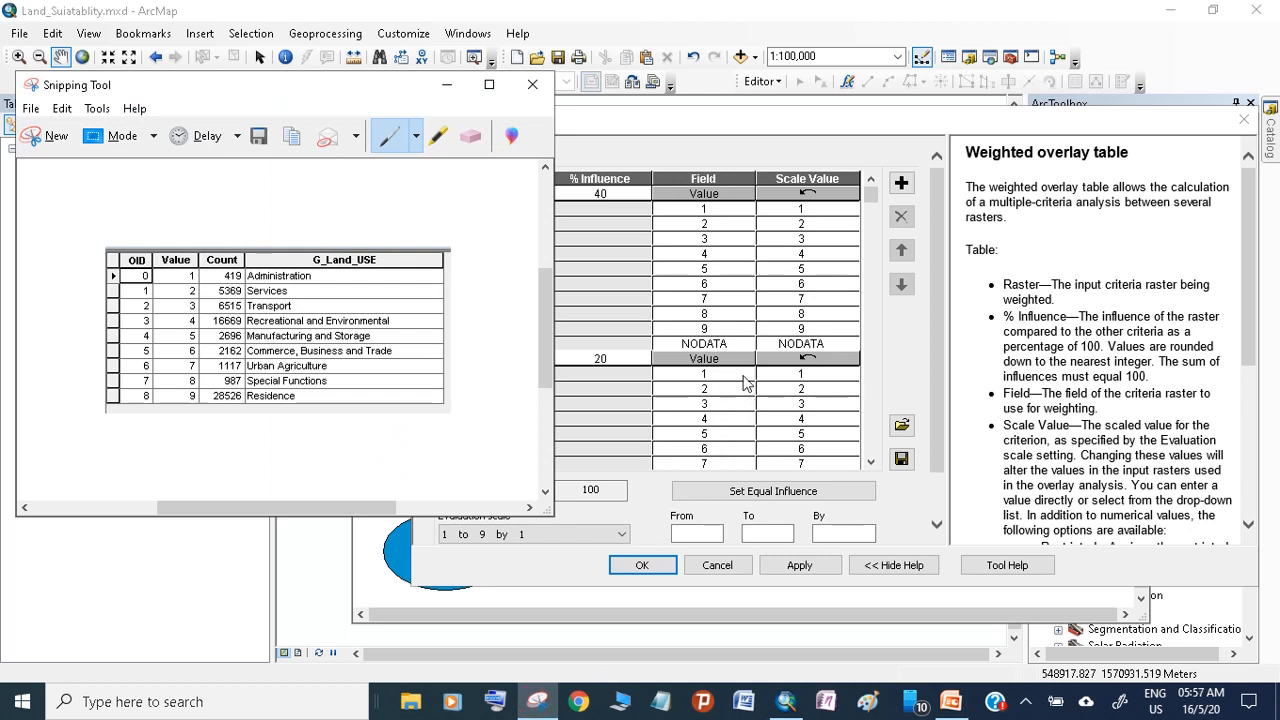
click(805, 337)
click(801, 329)
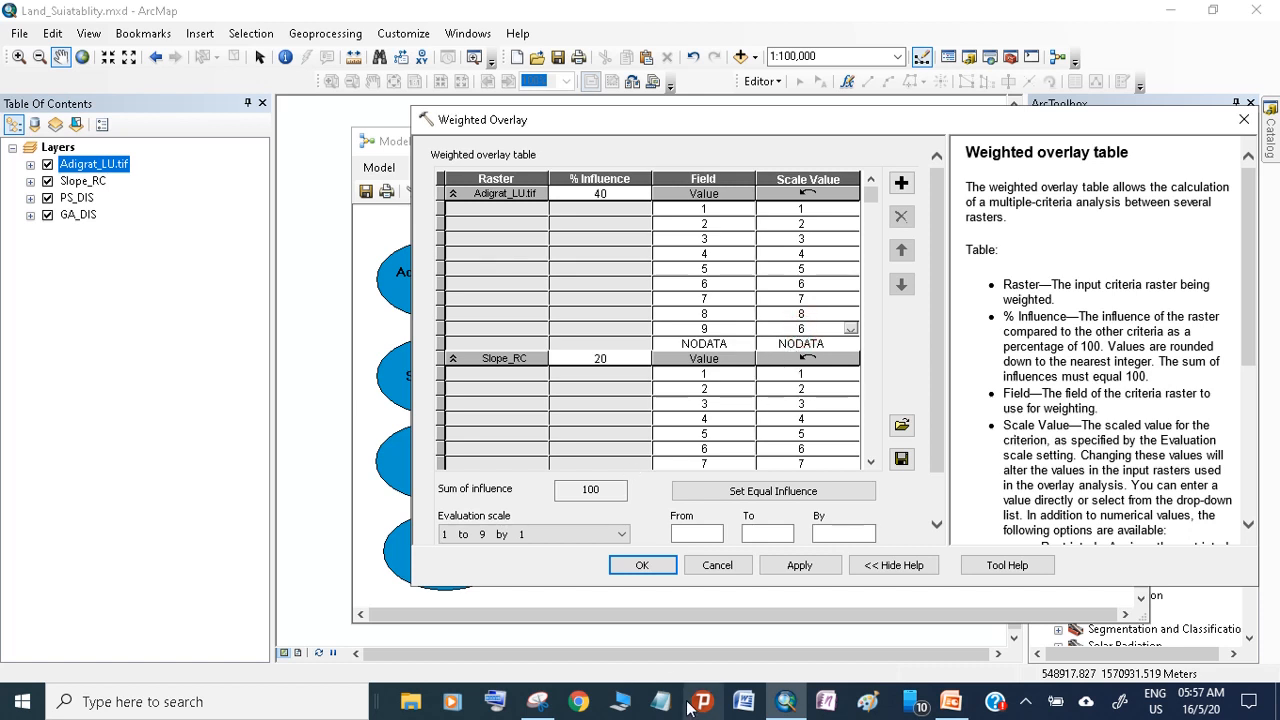
click(538, 703)
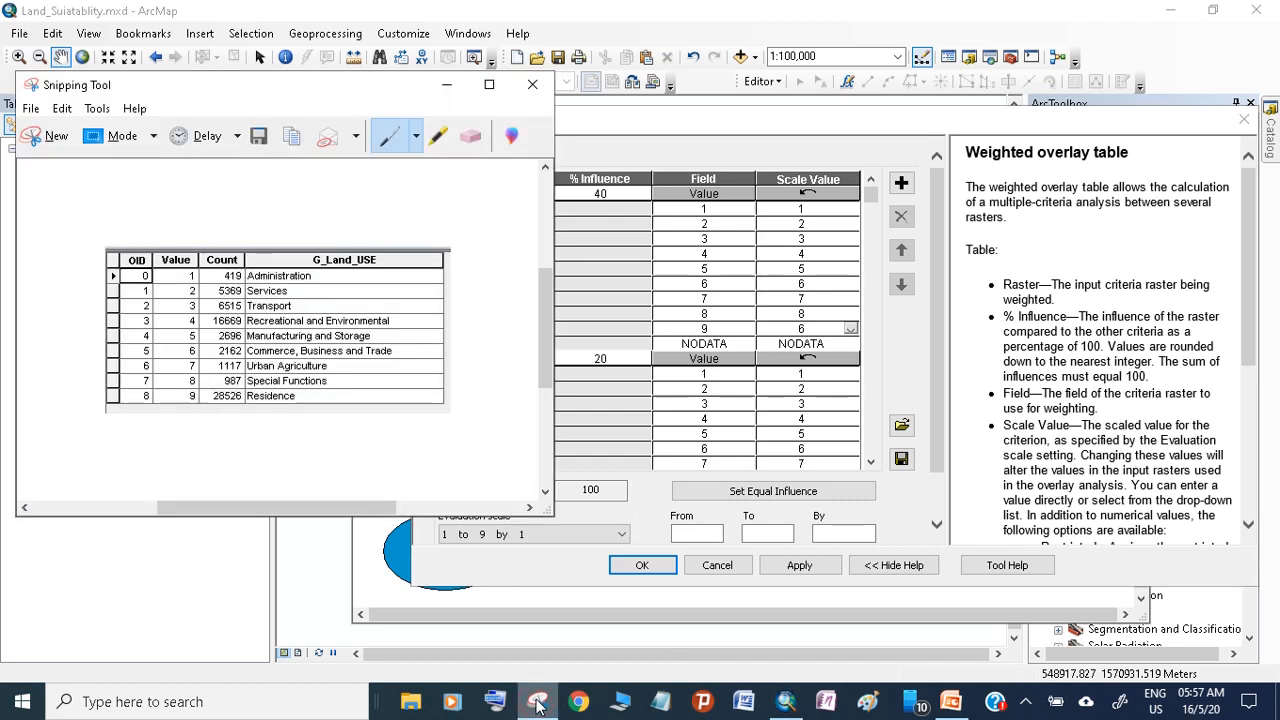
click(812, 314)
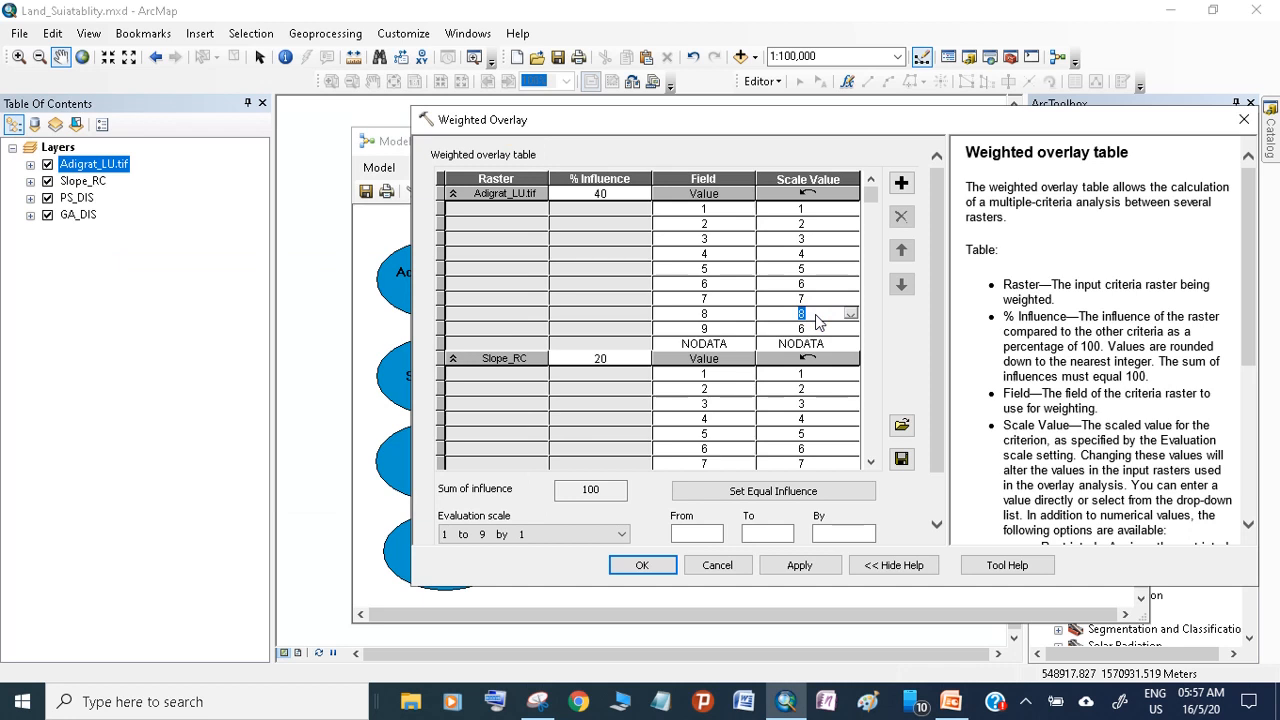
text(6)
Set the Adigrat_LU.tif scale values of class 7 (Urban Agriculture) to 2 and class 6 (Commerce, Business and Trade) to 4
click(537, 701)
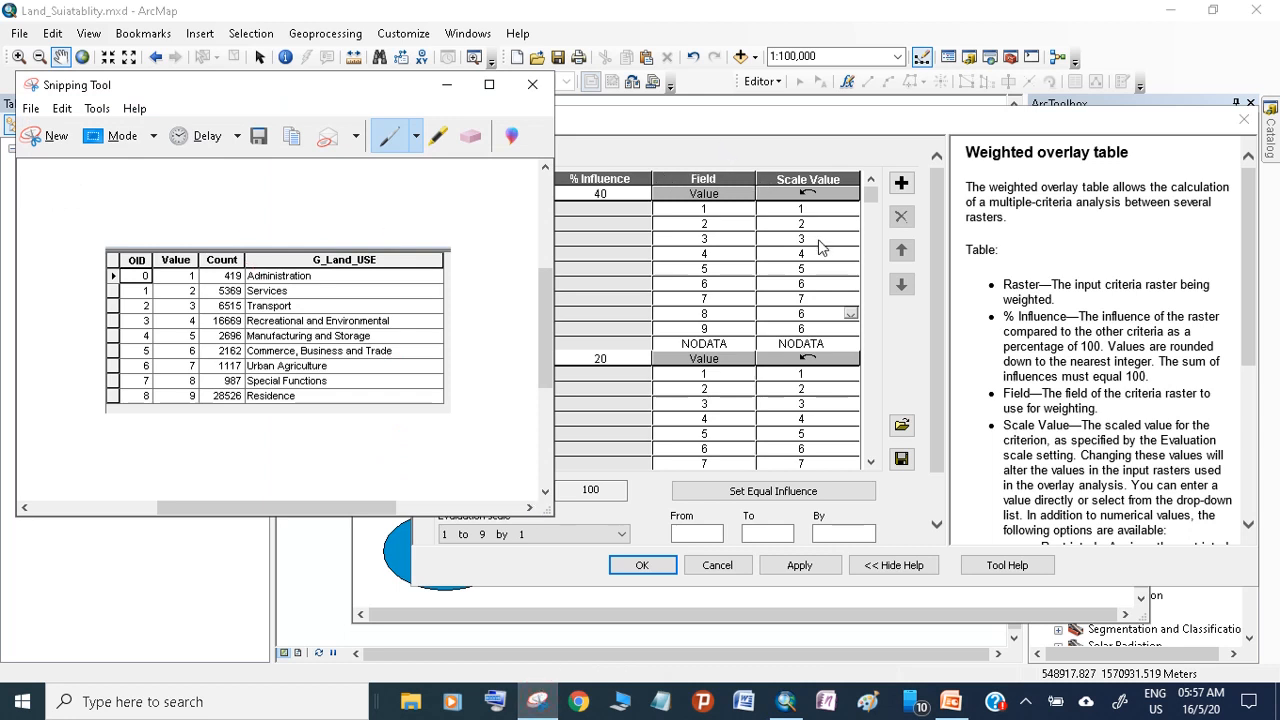
click(808, 298)
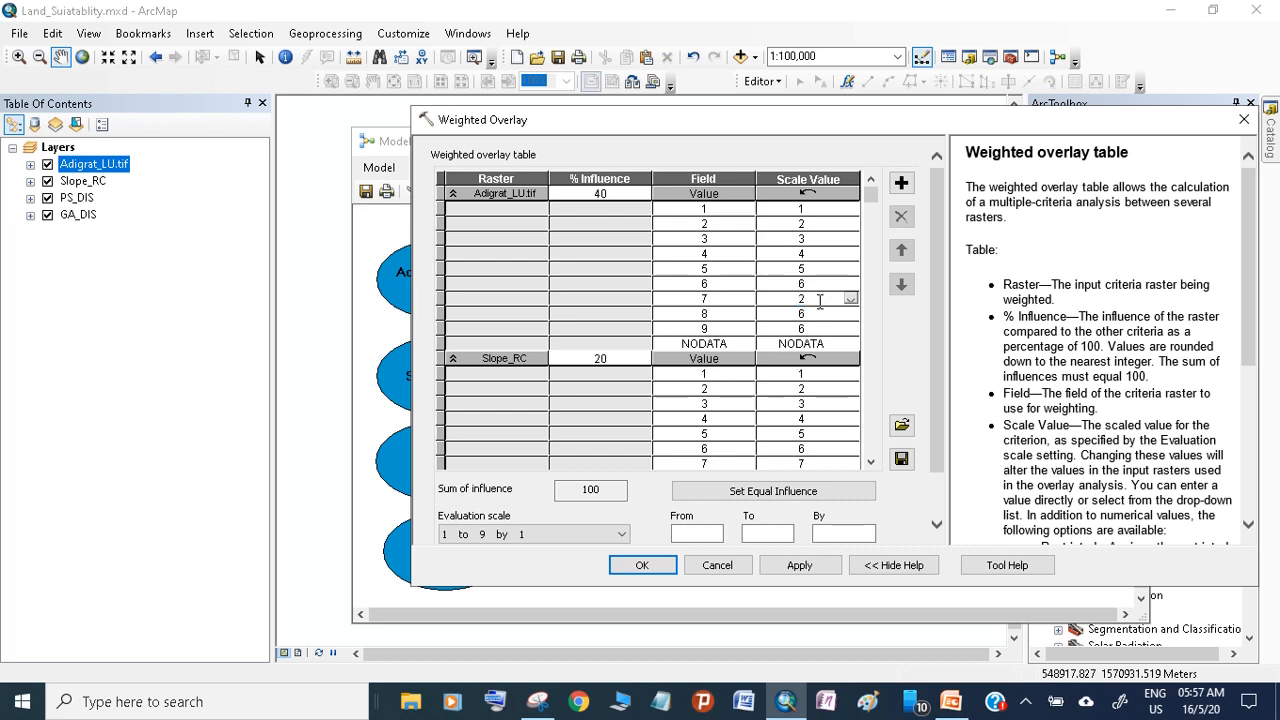
click(537, 701)
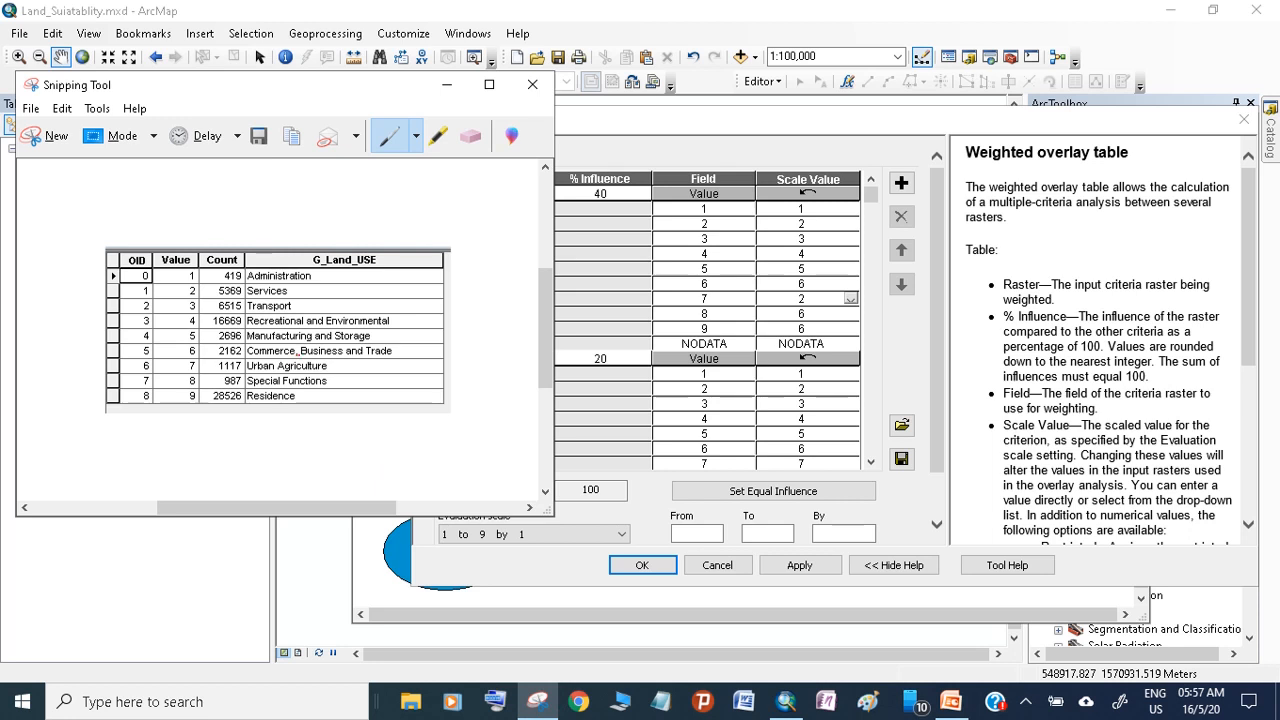
click(810, 287)
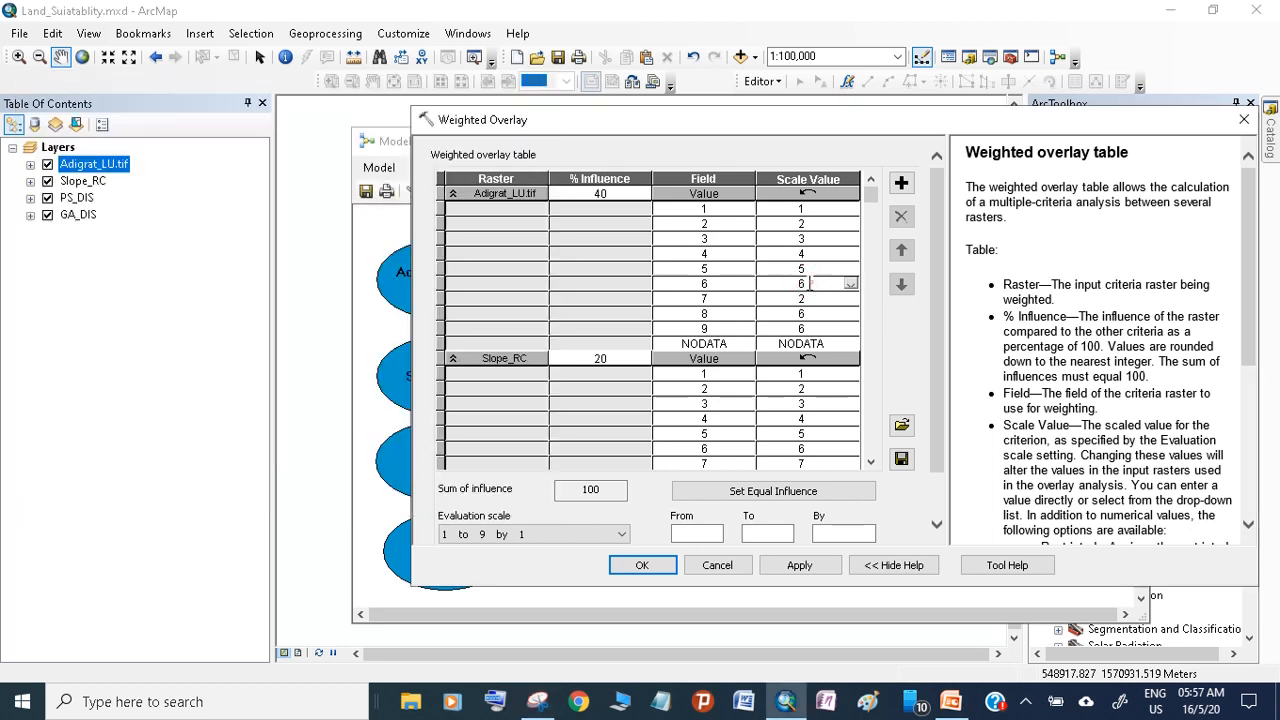
click(789, 284)
Check the land use capture and set class 5 (Manufacturing and Storage) of Adigrat_LU.tif to Restricted
click(537, 700)
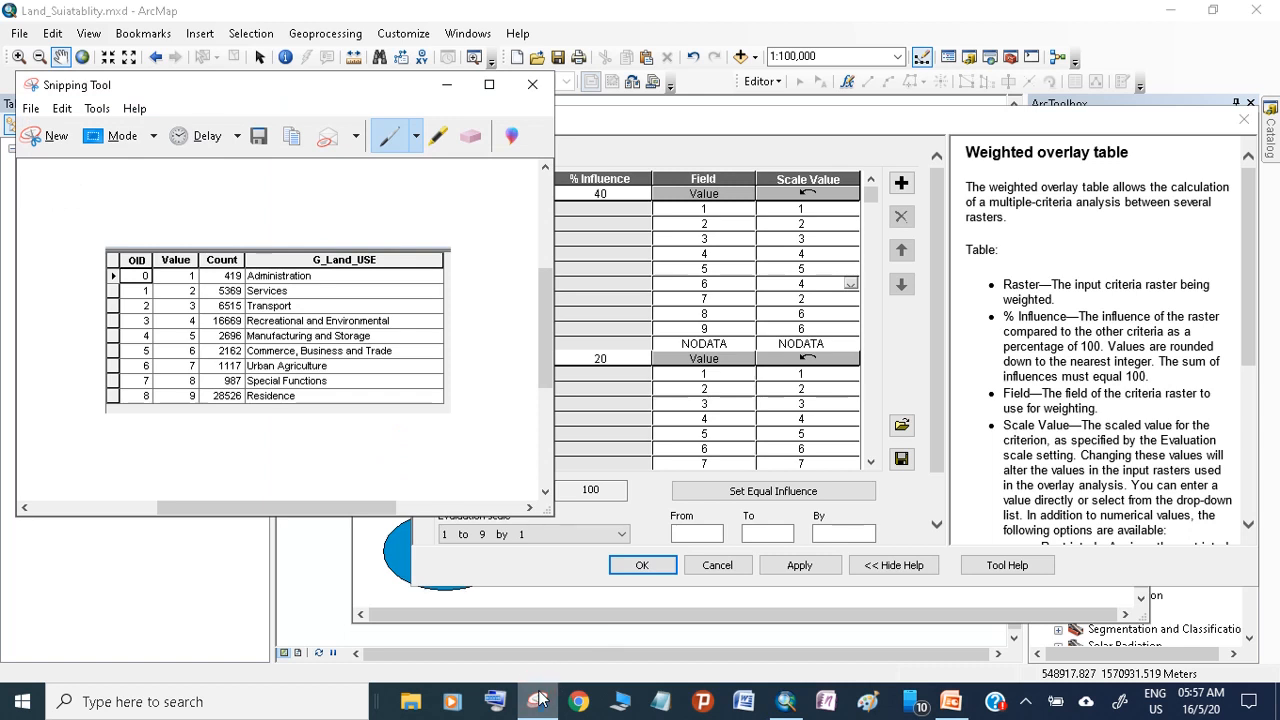
click(824, 271)
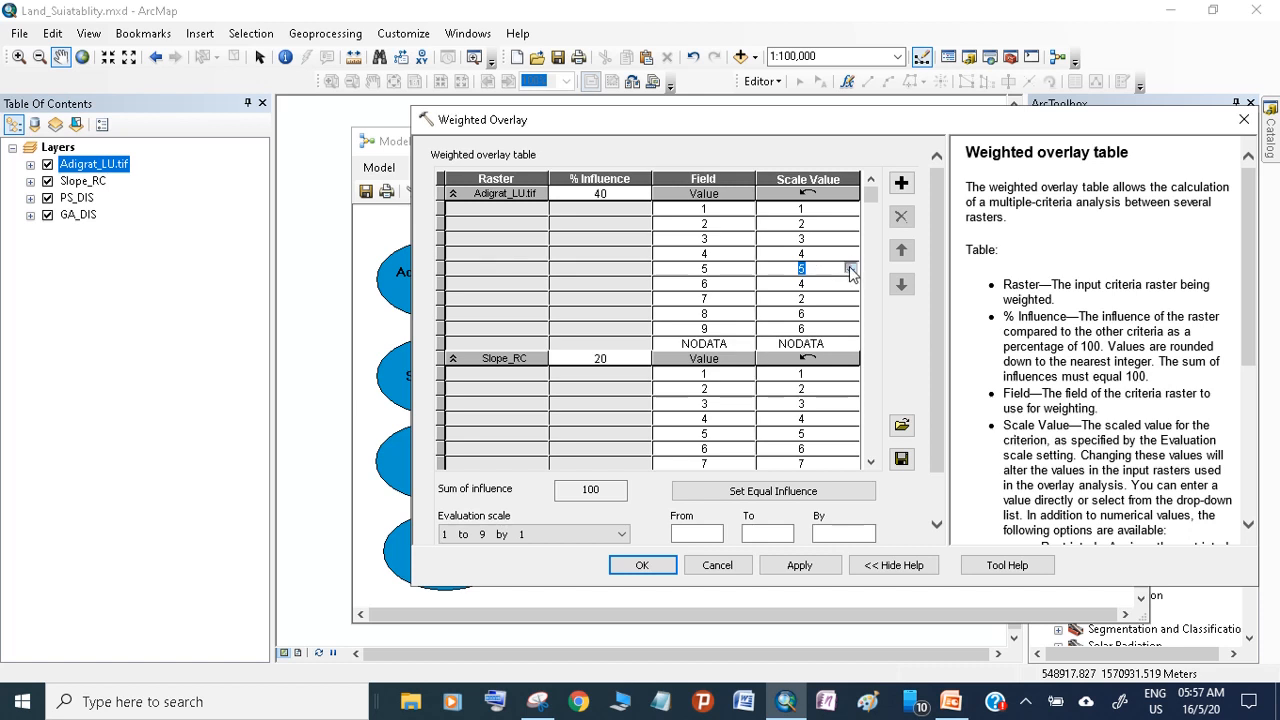
click(850, 270)
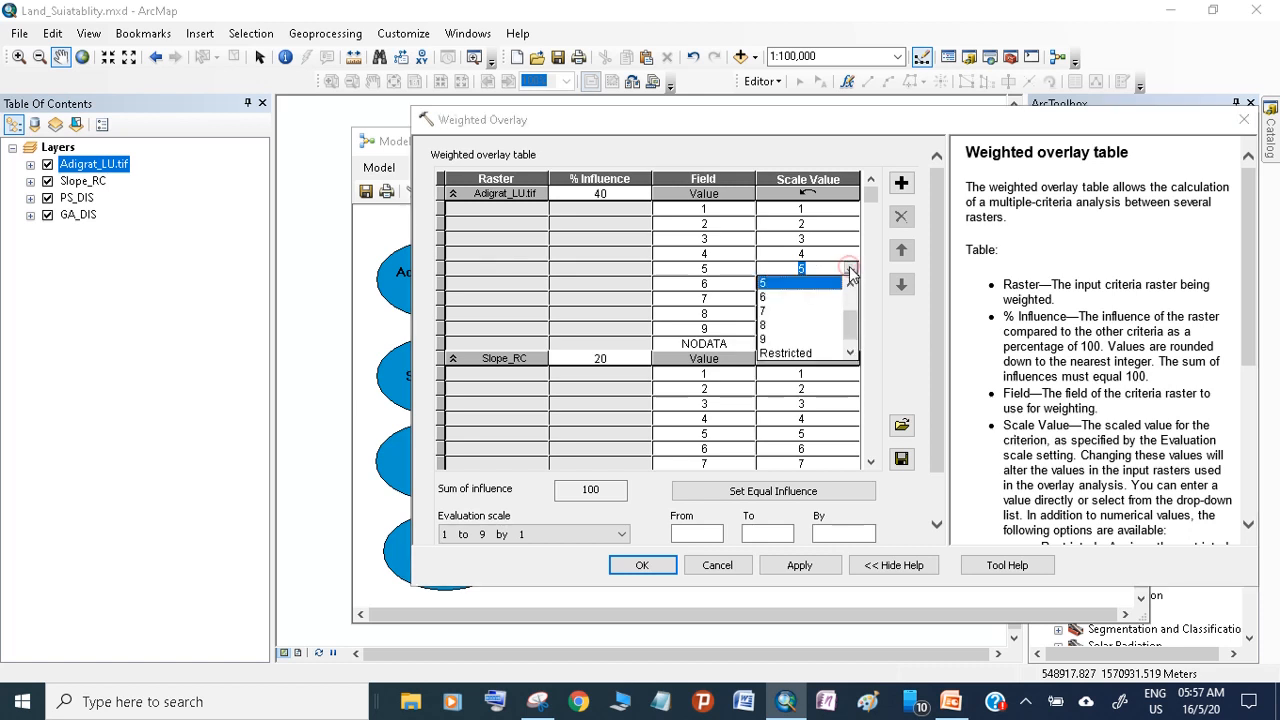
click(801, 354)
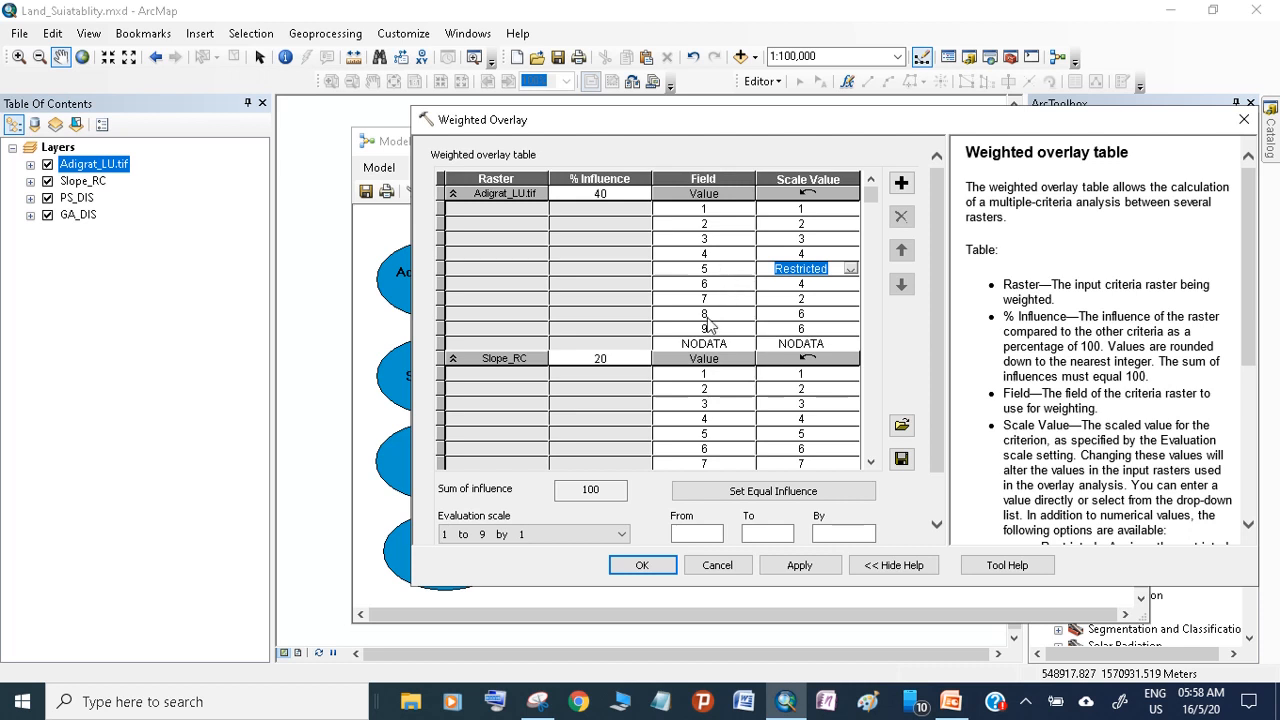
Set the Adigrat_LU.tif scale value of class 4 (Recreational and Environmental) to 8, checking it against the capture
click(537, 701)
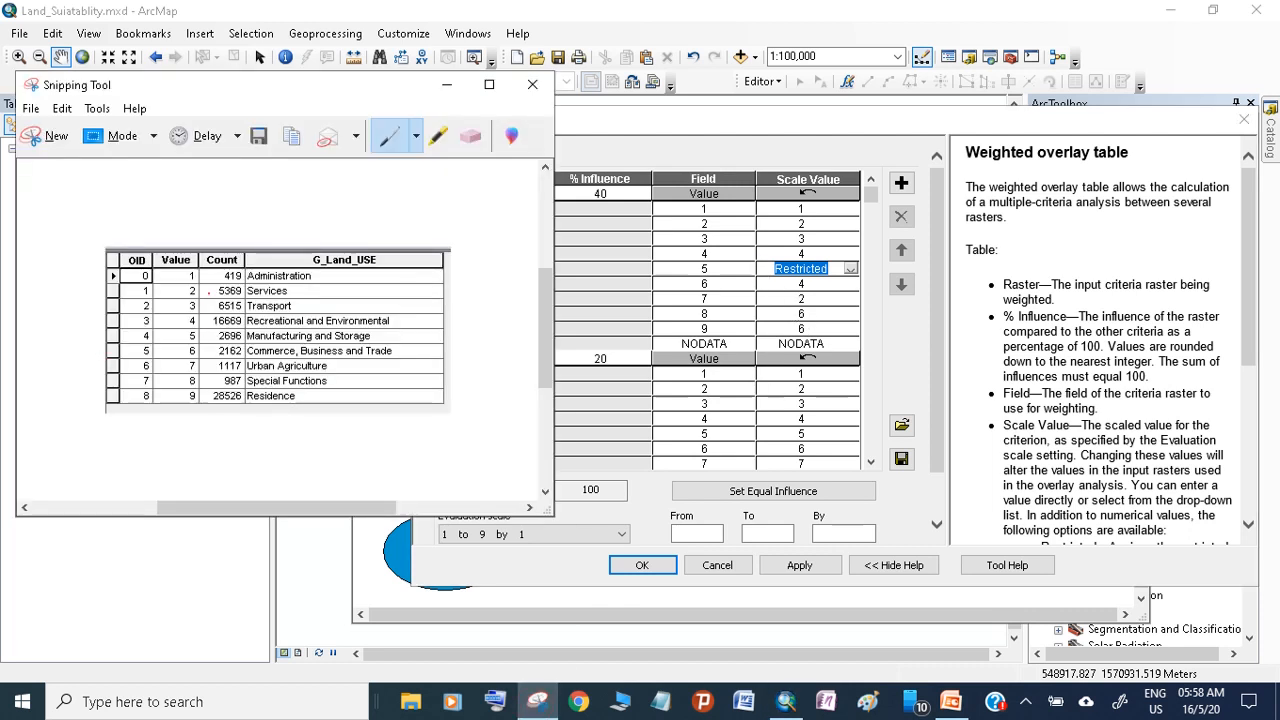
click(806, 253)
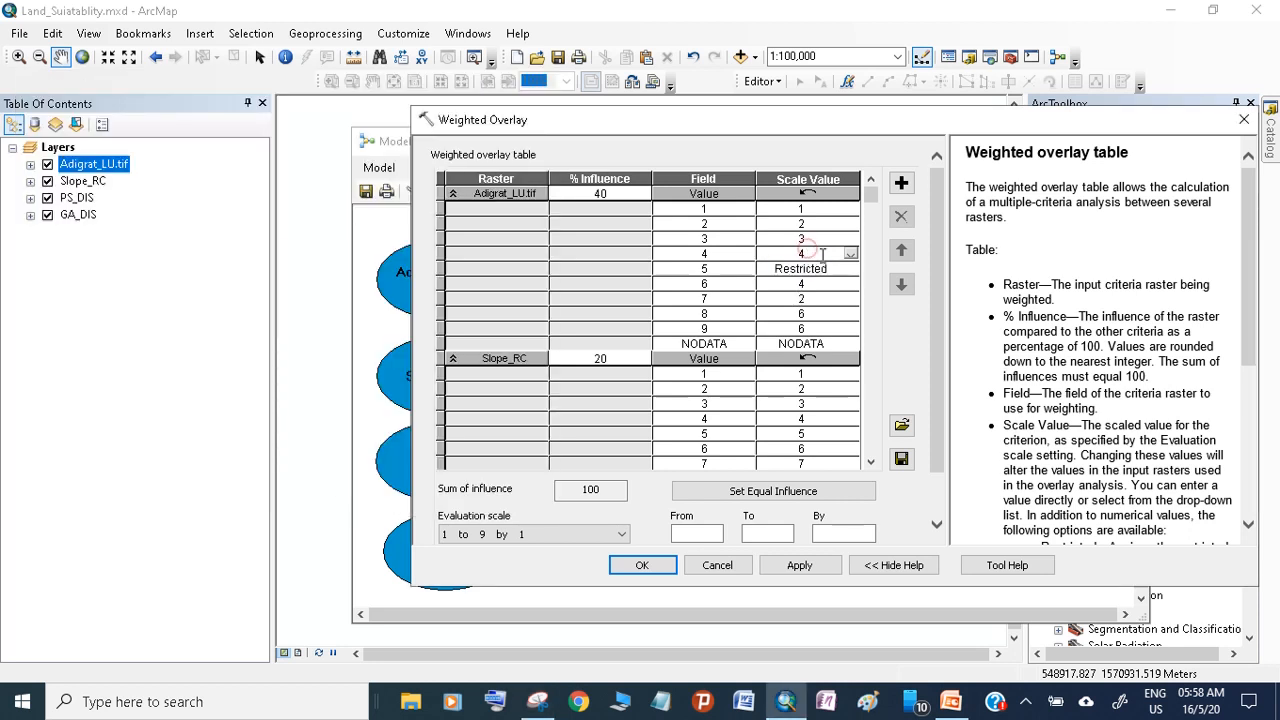
click(851, 256)
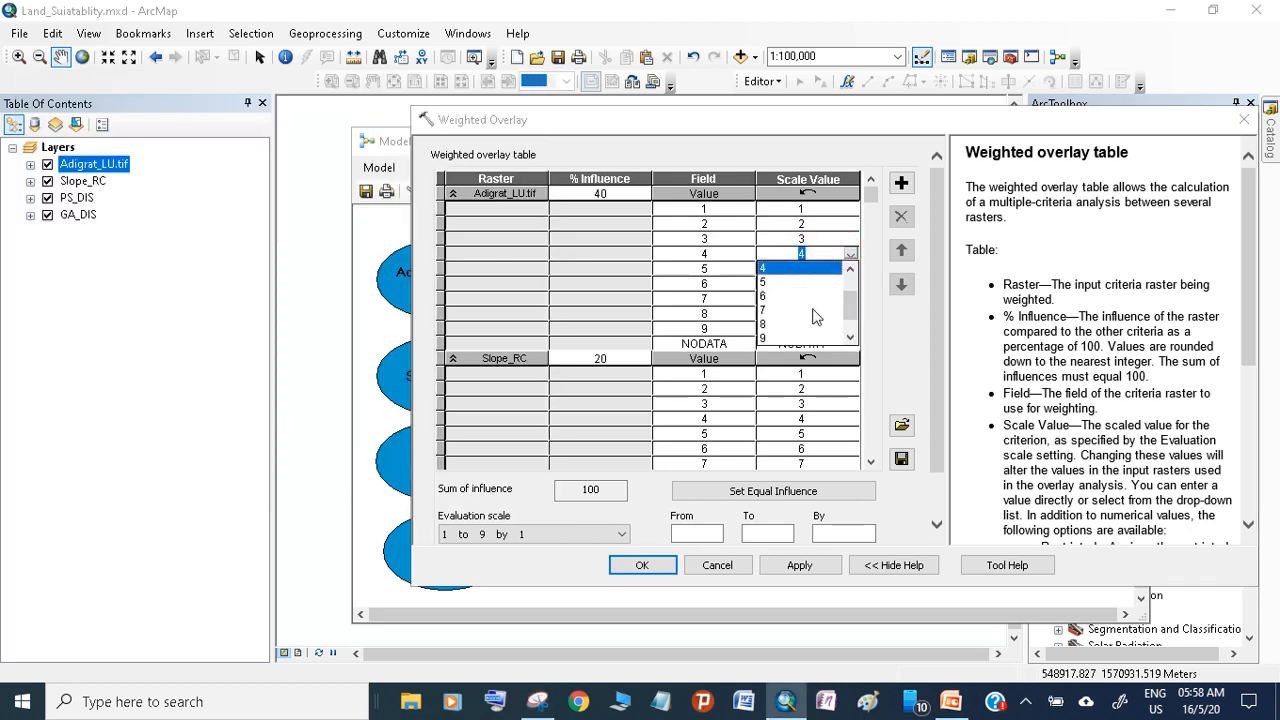
click(766, 325)
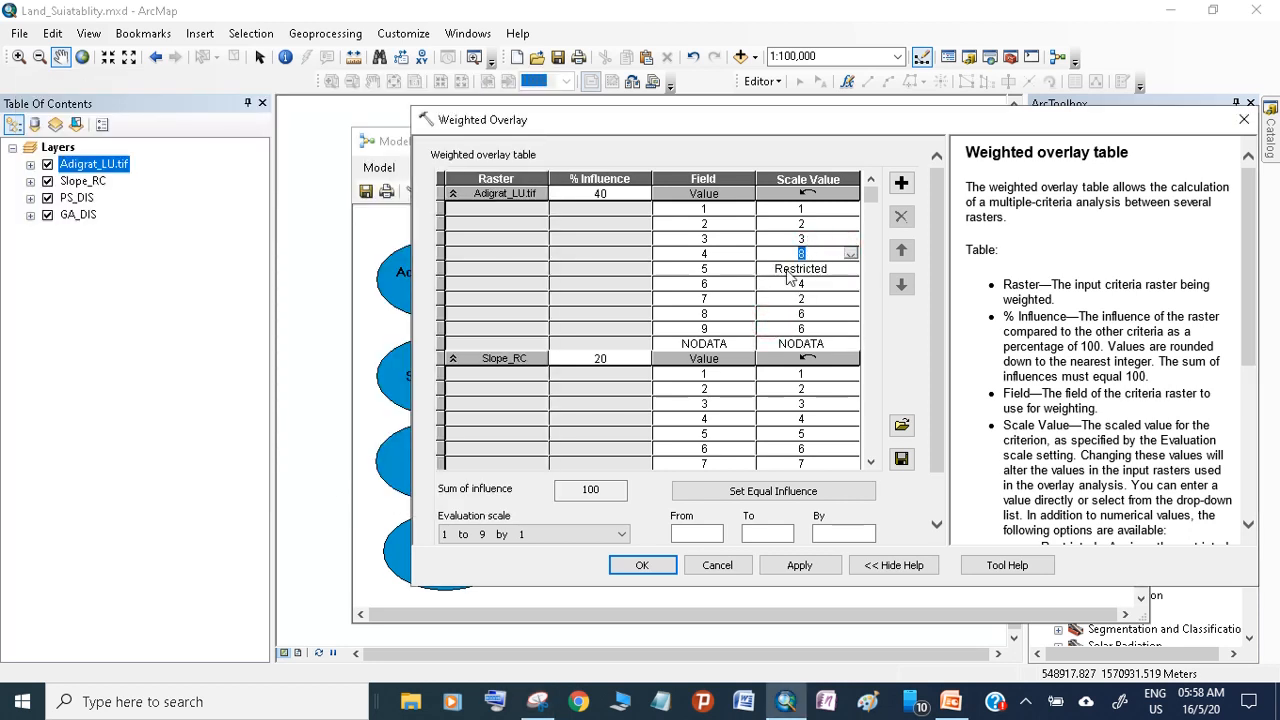
Set class 3 (Transport) of Adigrat_LU.tif to Restricted, recheck the land use capture and minimize it
click(538, 702)
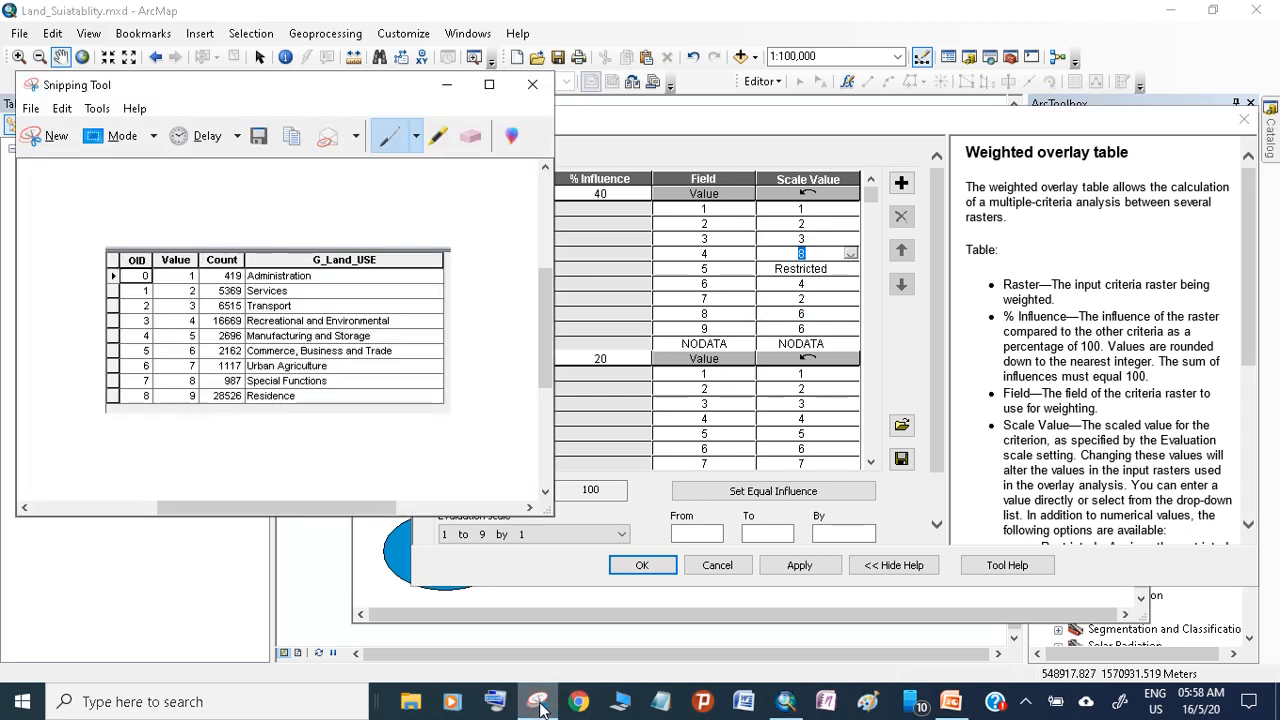
click(806, 245)
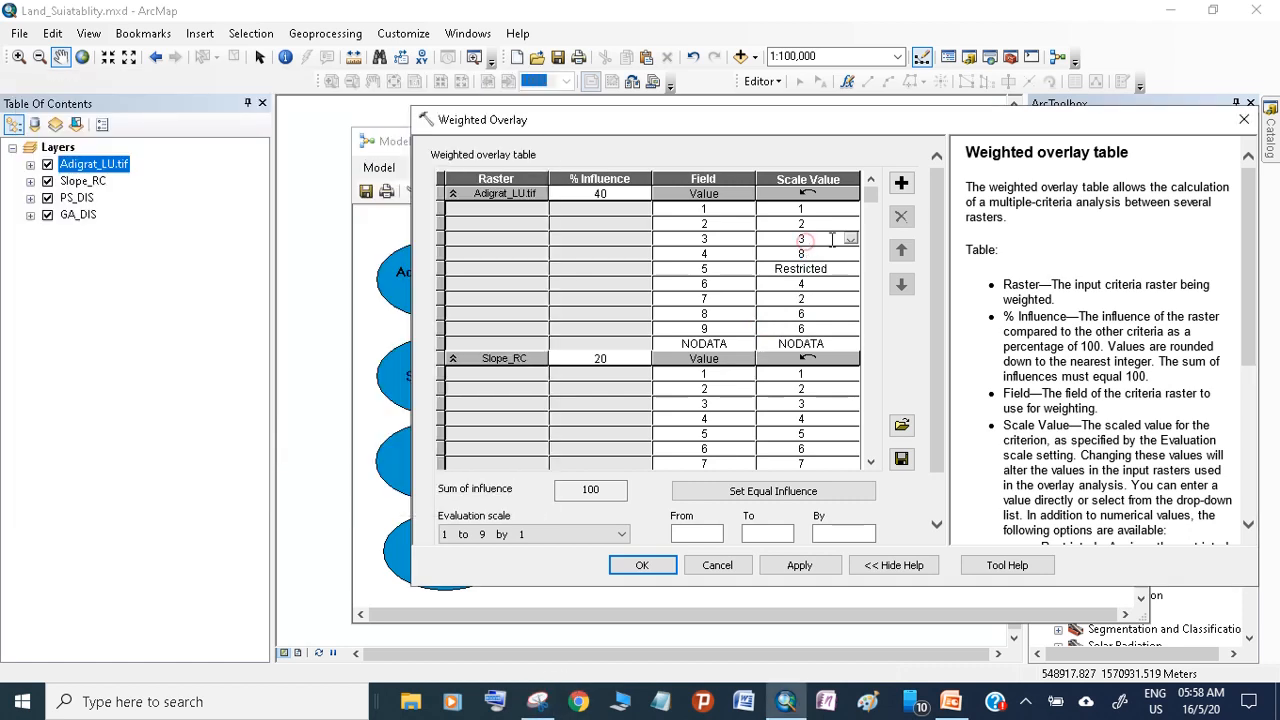
click(849, 240)
drag(850, 283, 853, 305)
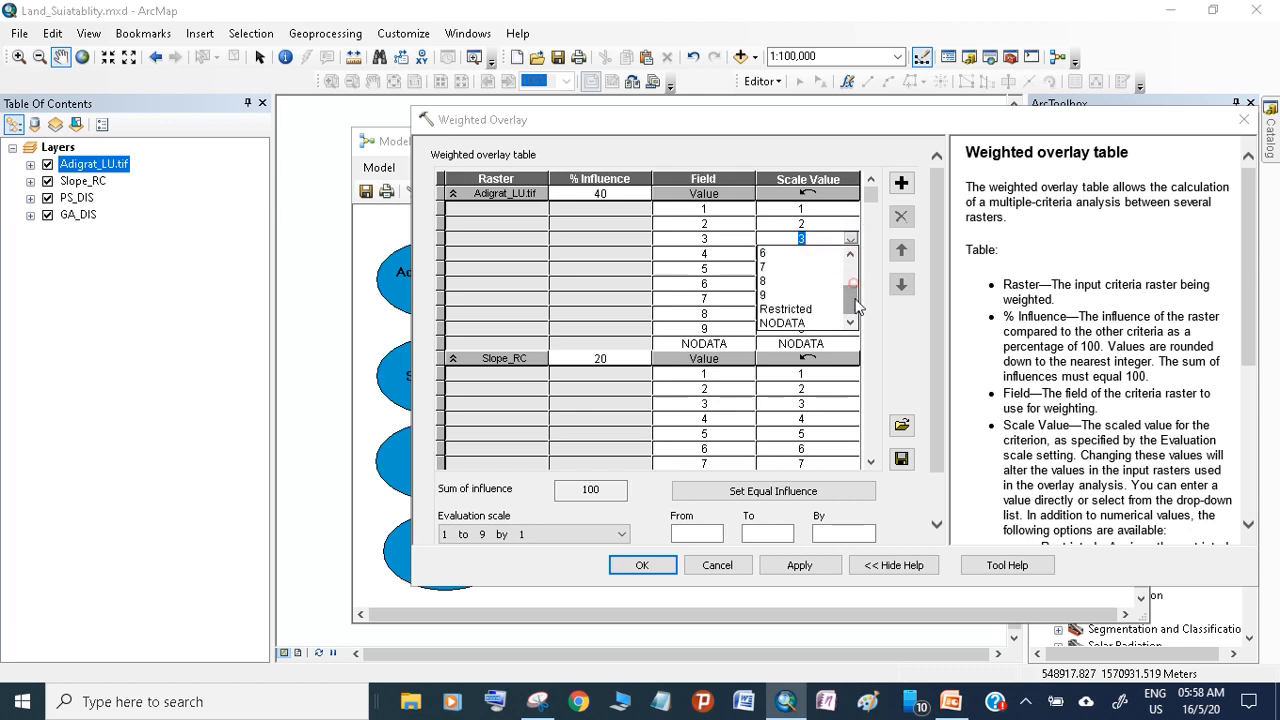
click(790, 309)
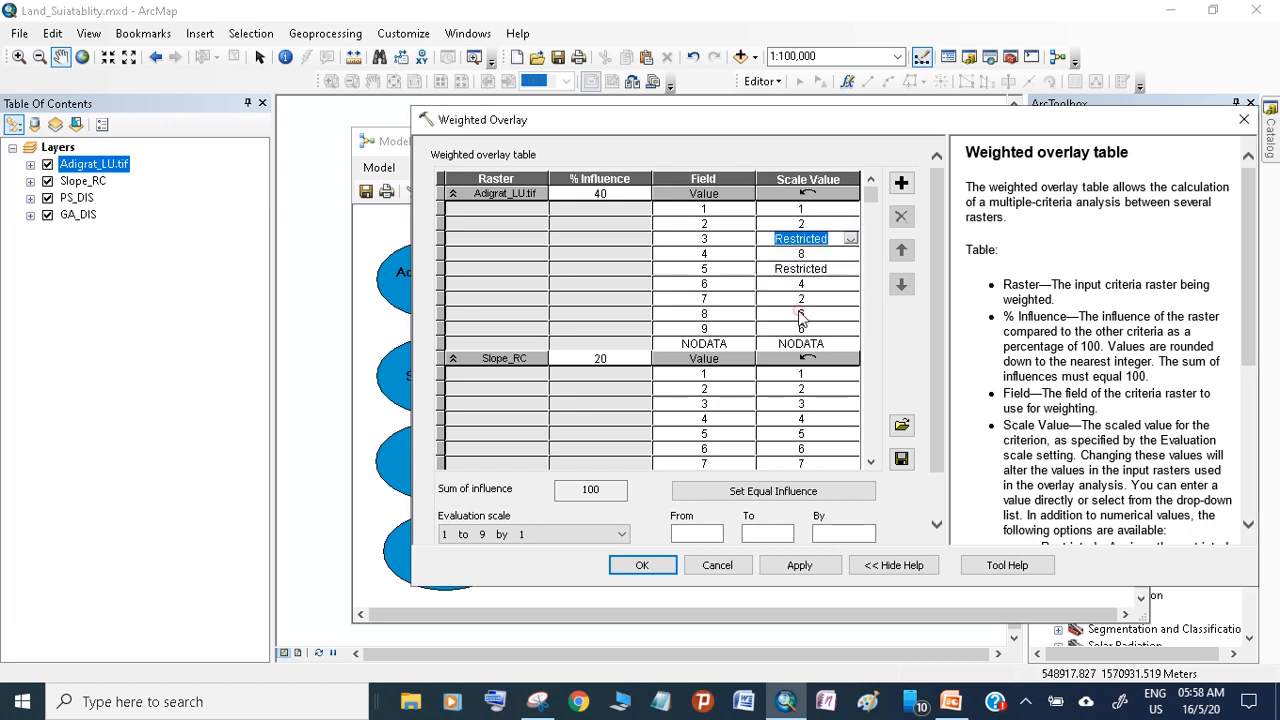
click(537, 703)
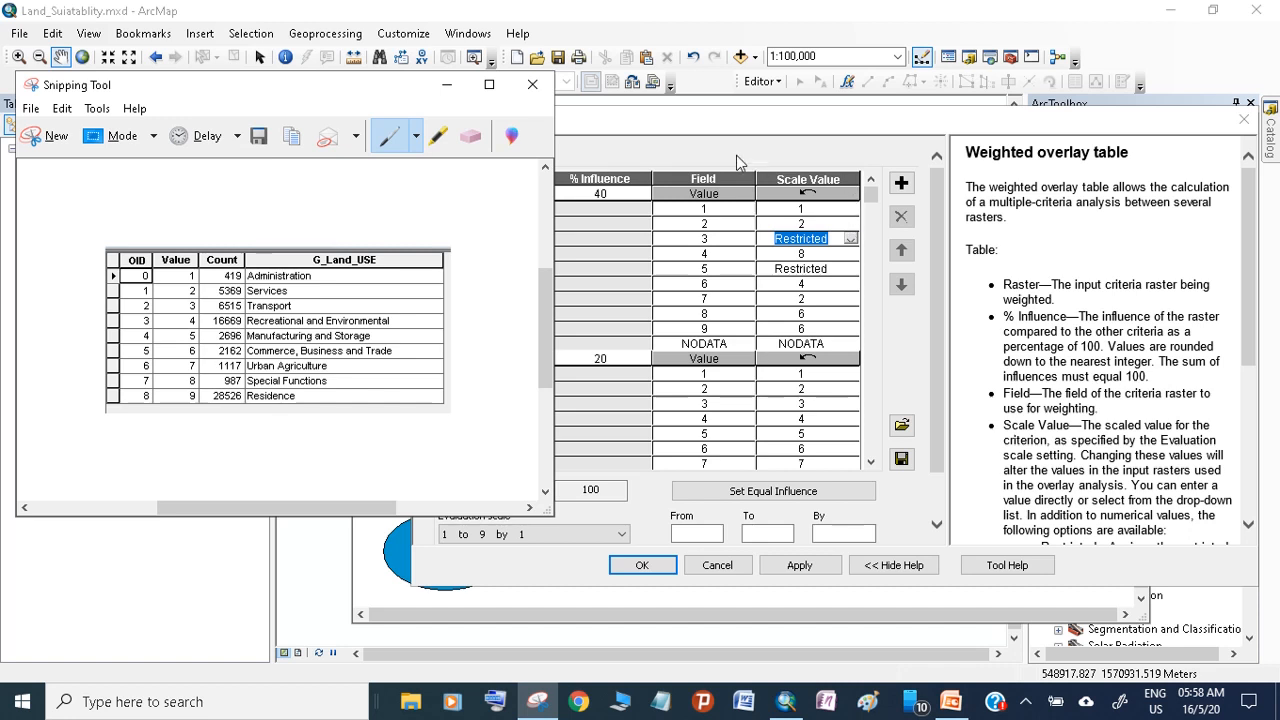
click(447, 84)
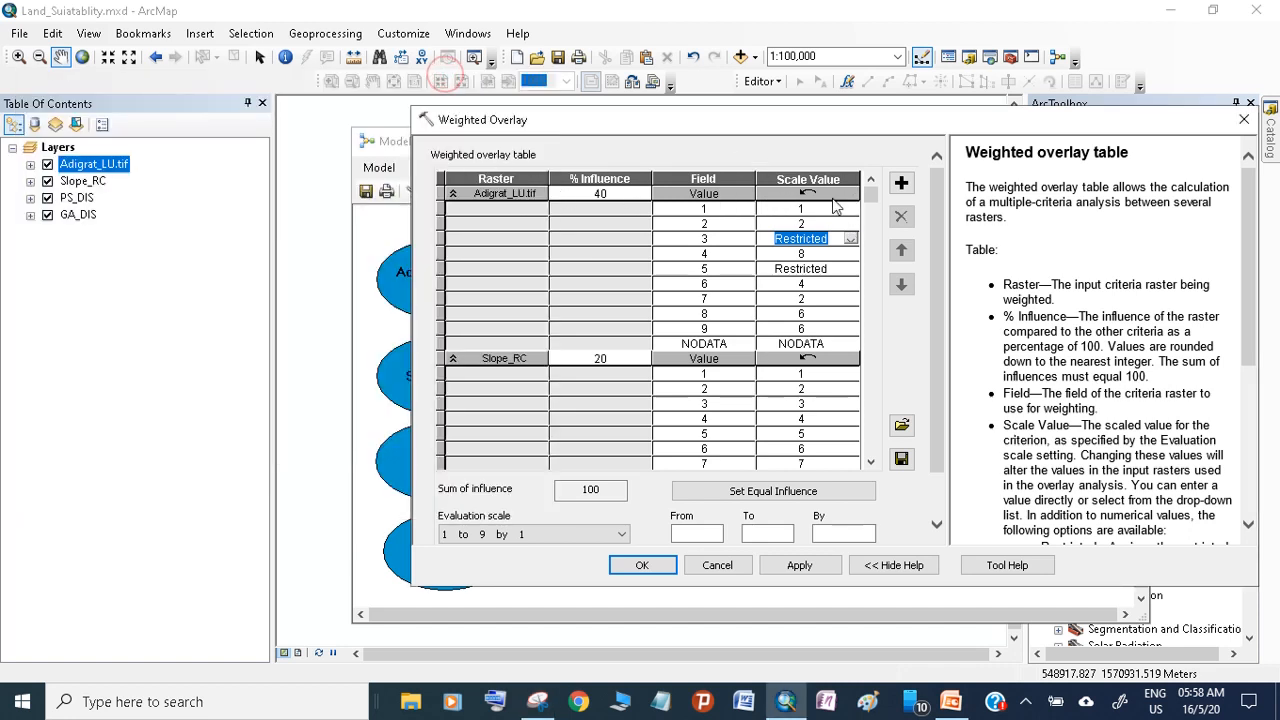
Look through the weighted overlay table and collapse the rows of Adigrat_LU.tif, Slope_RC, PS_DIS and GA_DIS
click(870, 235)
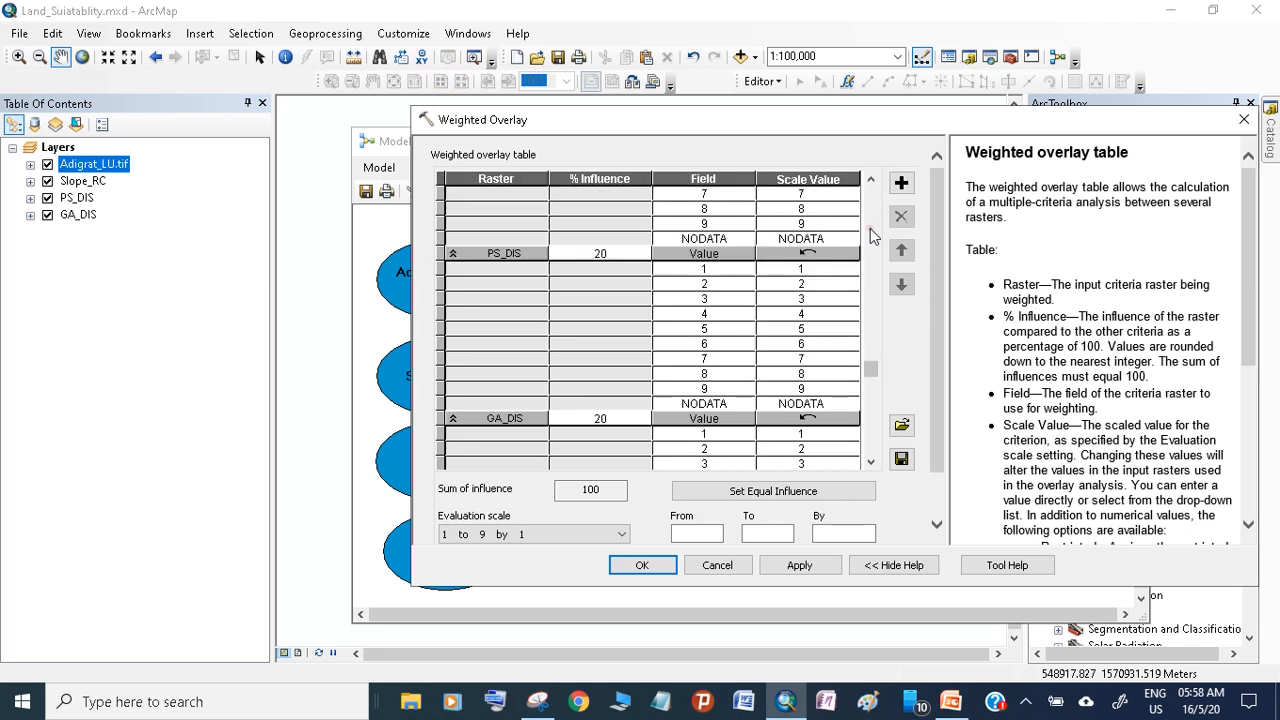
drag(876, 374, 871, 250)
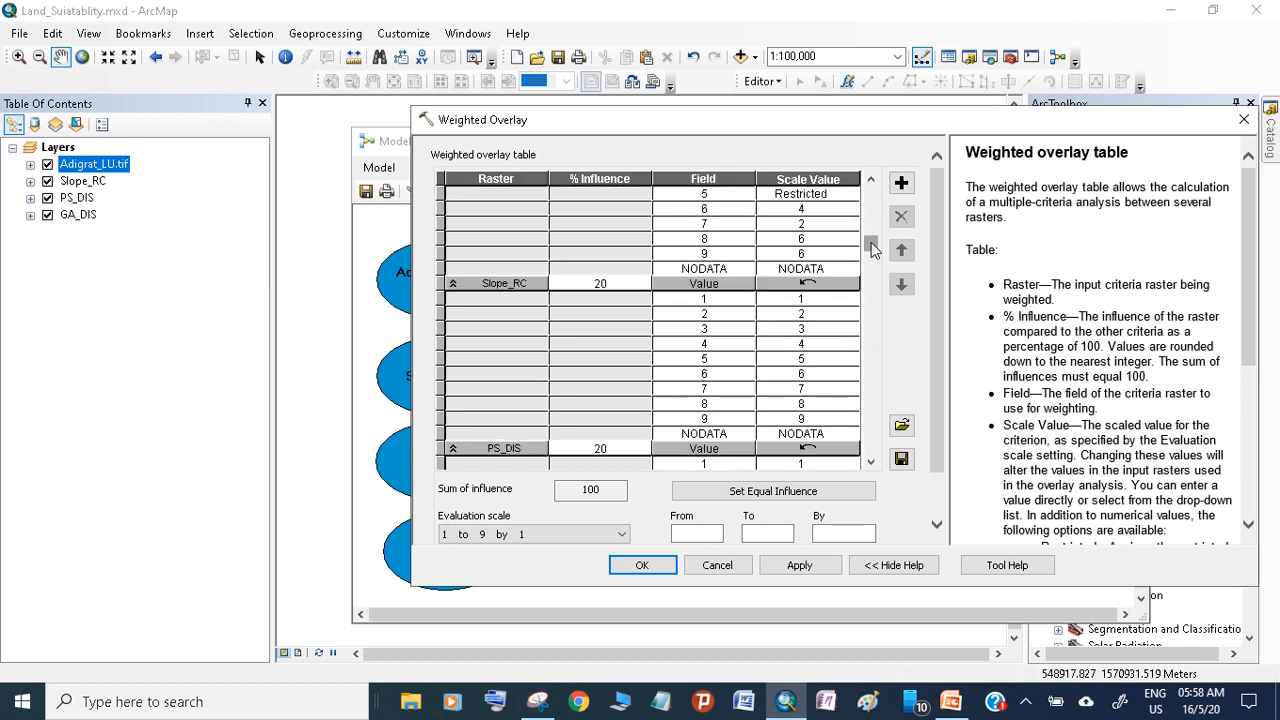
click(868, 181)
click(868, 181)
click(868, 181)
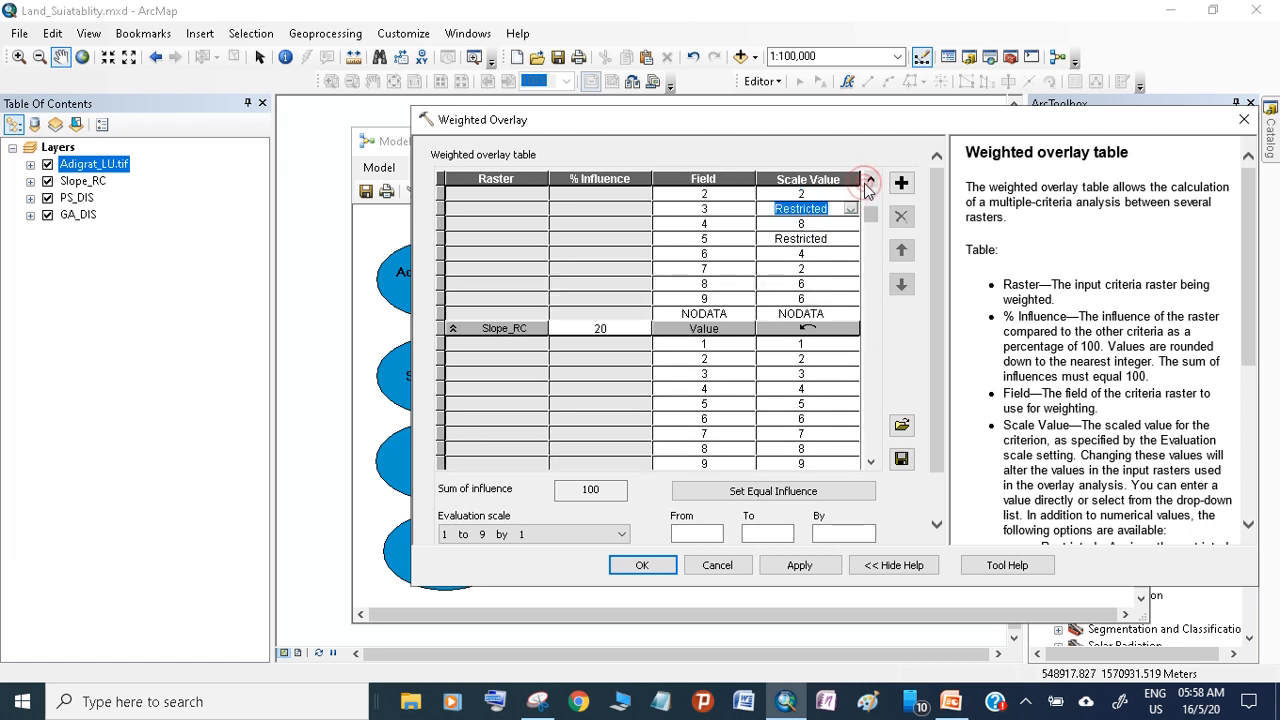
click(868, 181)
click(868, 181)
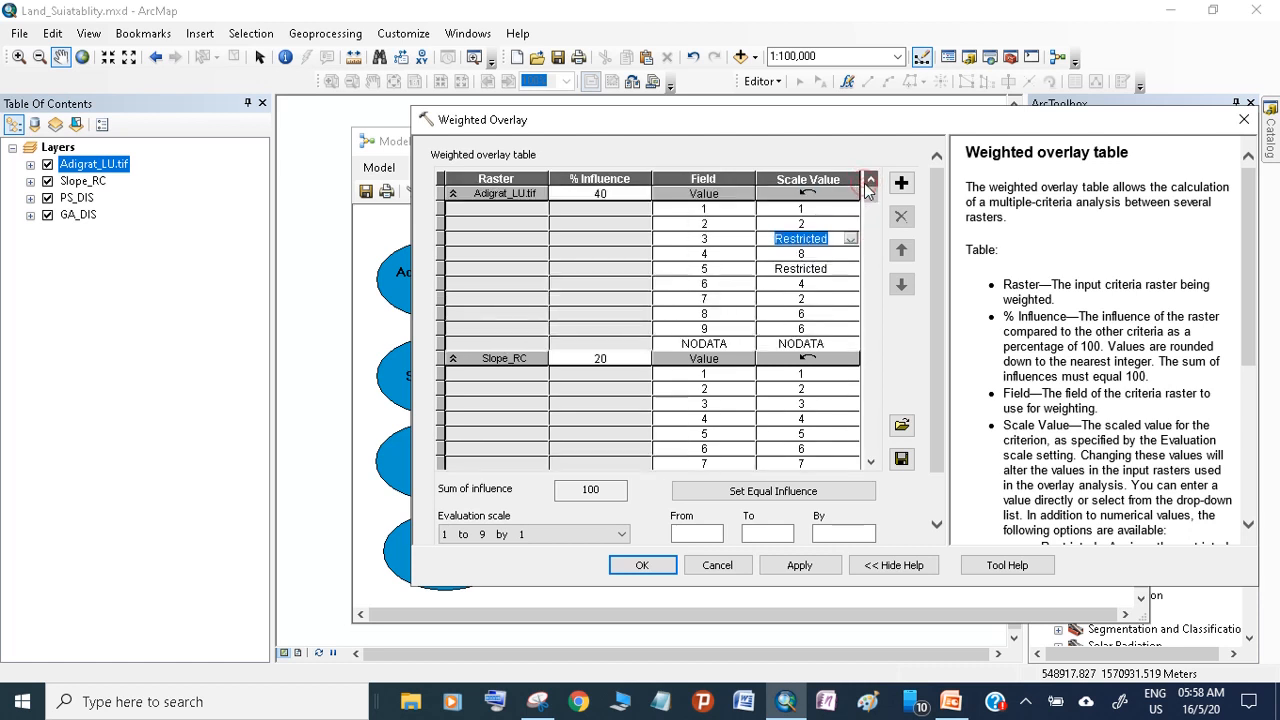
click(453, 194)
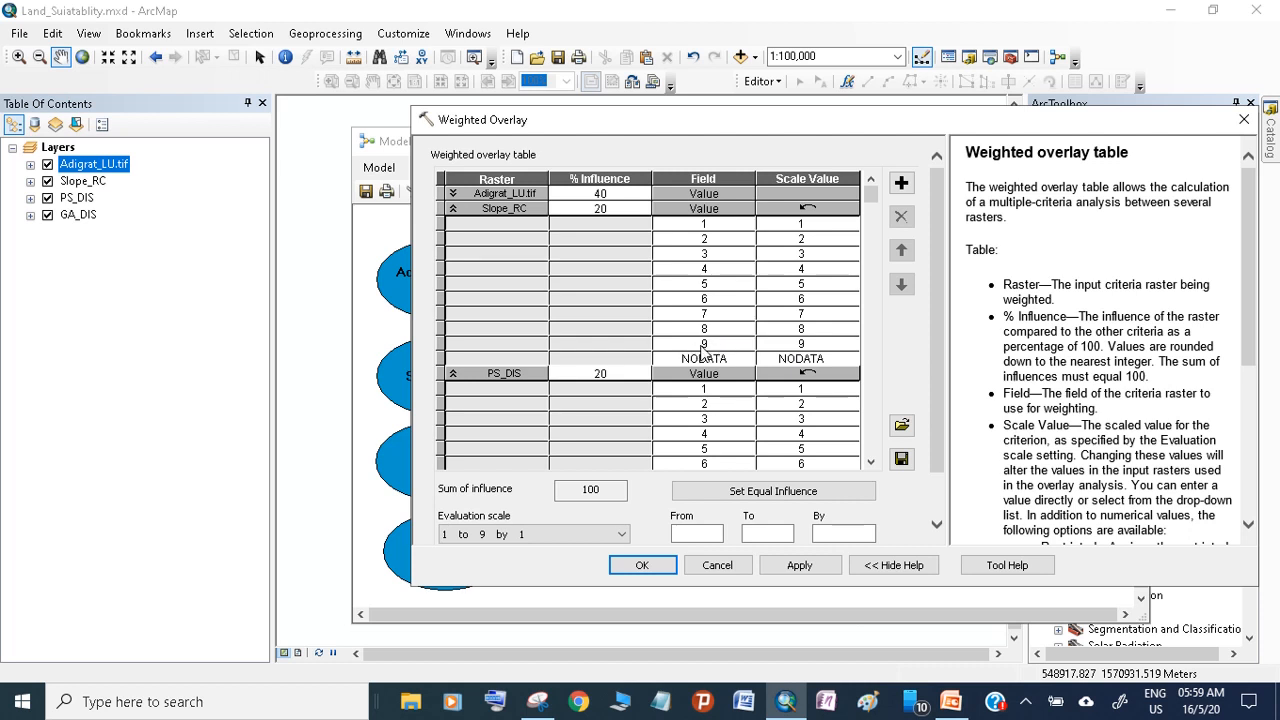
click(452, 210)
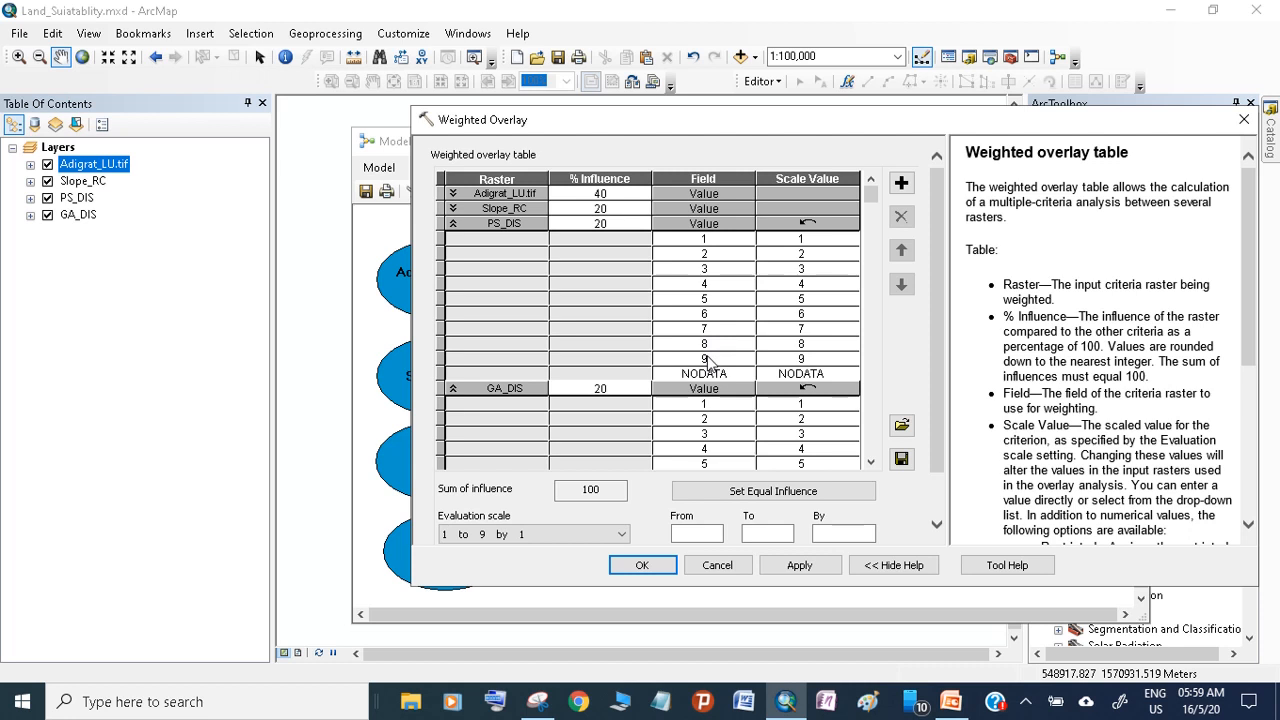
click(452, 224)
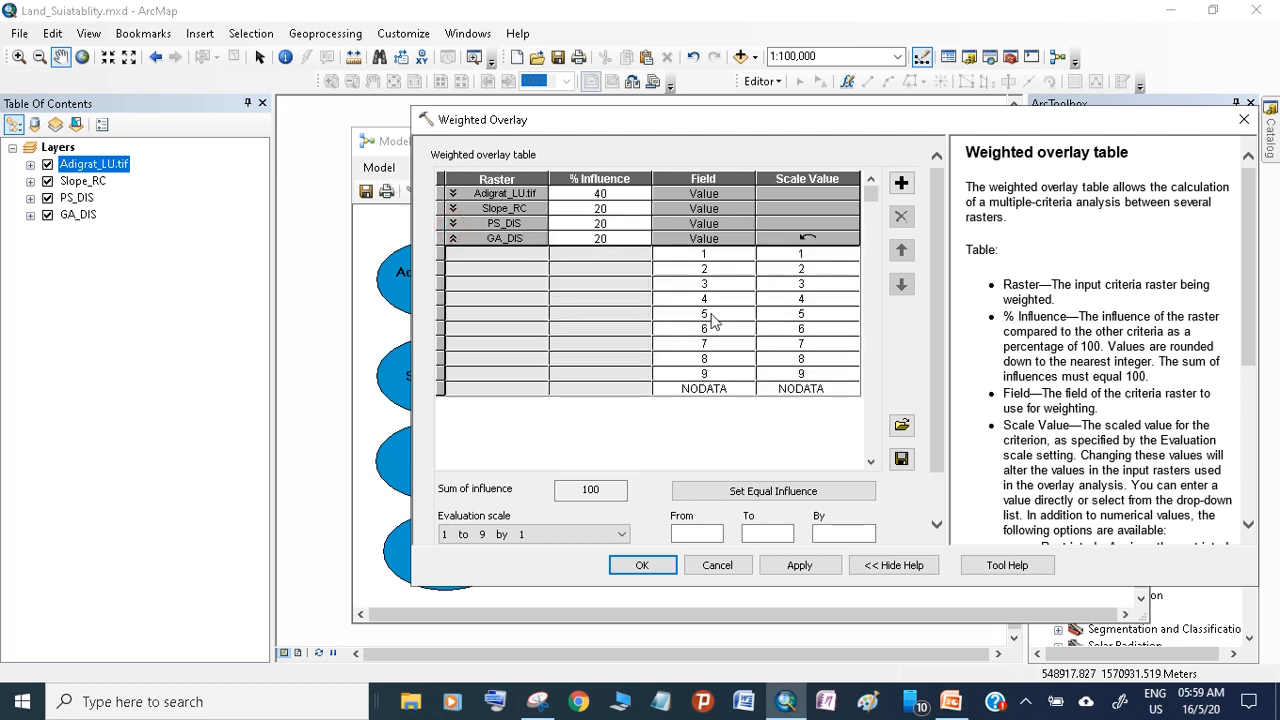
click(452, 239)
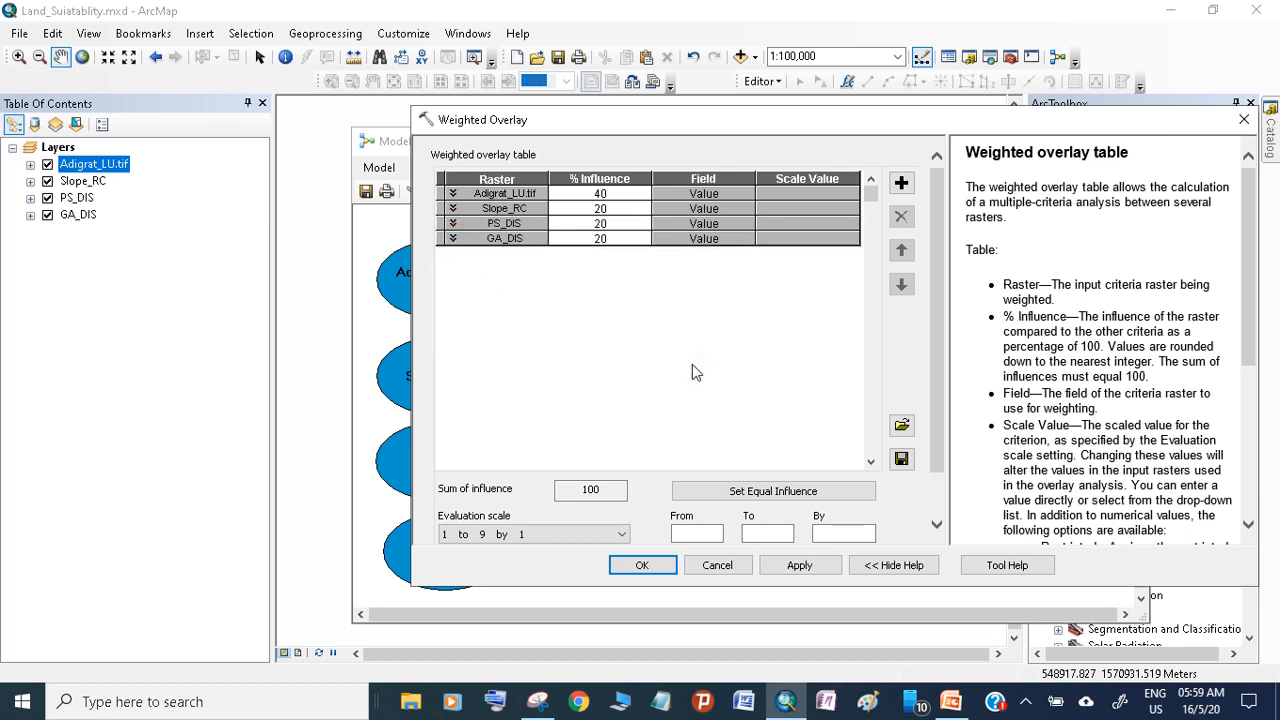
Apply and accept the Weighted Overlay parameters, and shift the Weighted Overlay element slightly in the model
click(793, 567)
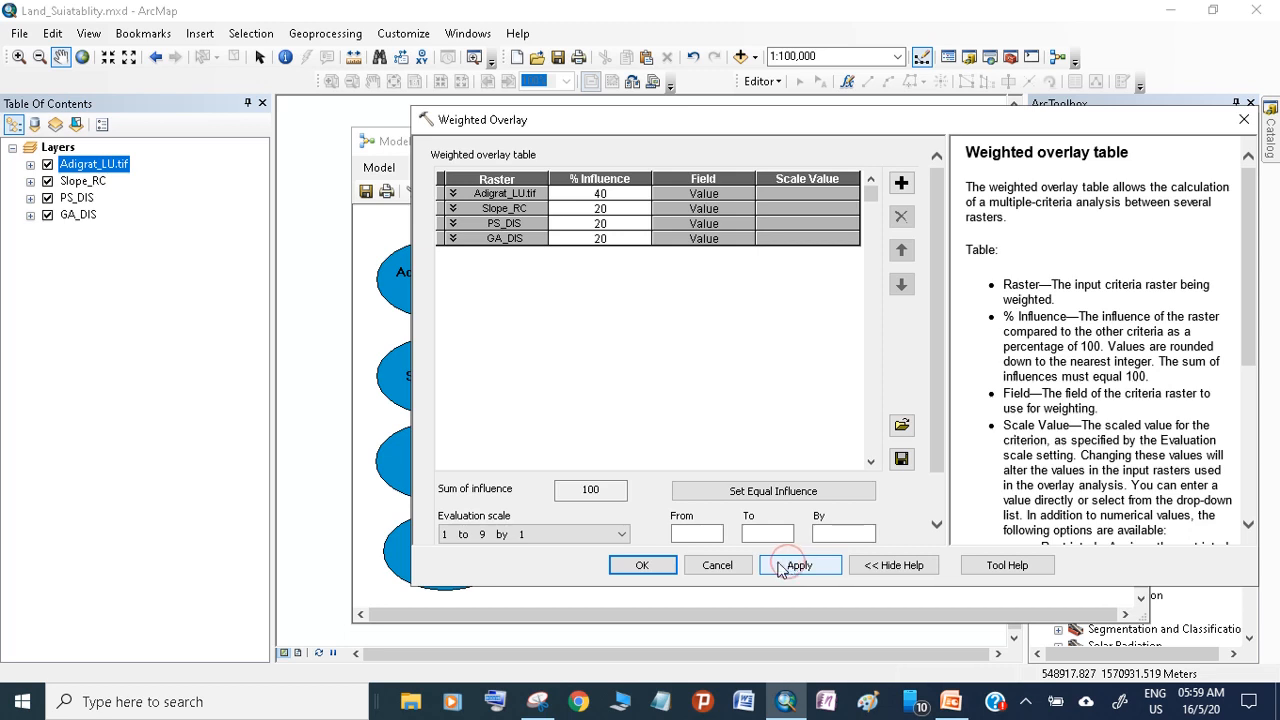
click(642, 566)
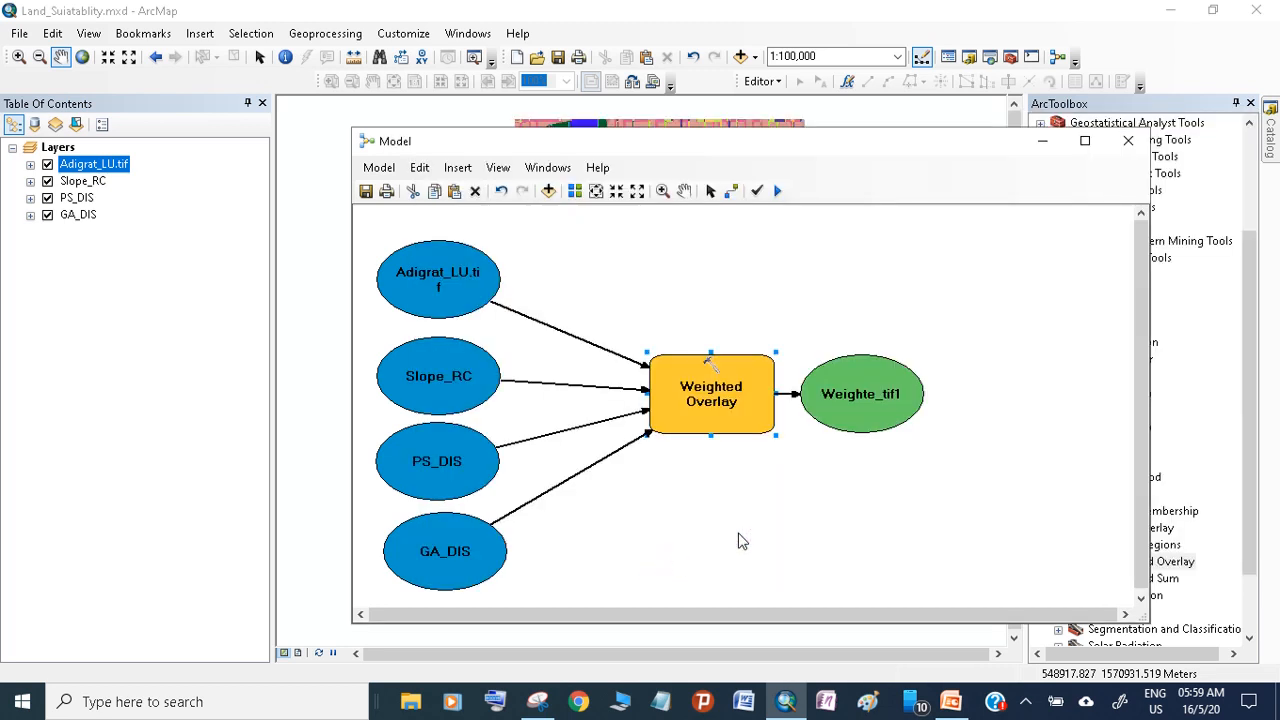
drag(700, 392, 694, 384)
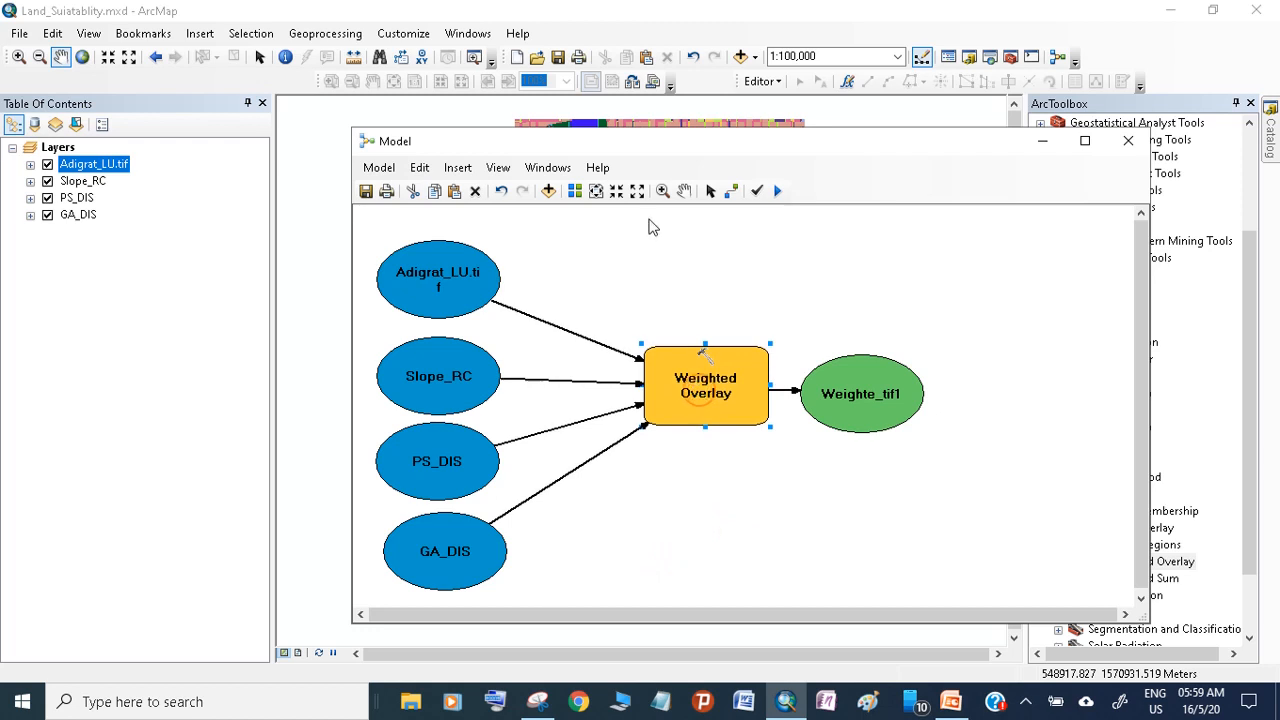
Shift the Weighte_tif1 output element slightly in the model and turn on Add To Display for it
drag(889, 407, 886, 404)
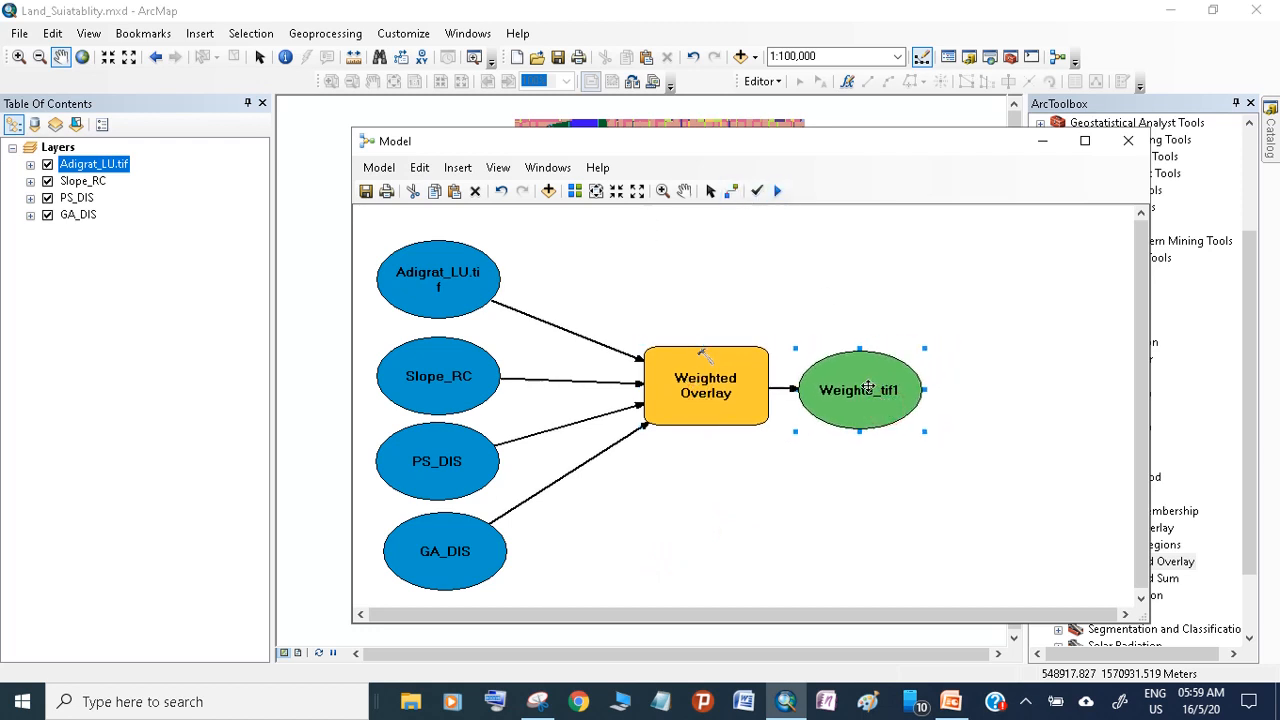
right_click(869, 390)
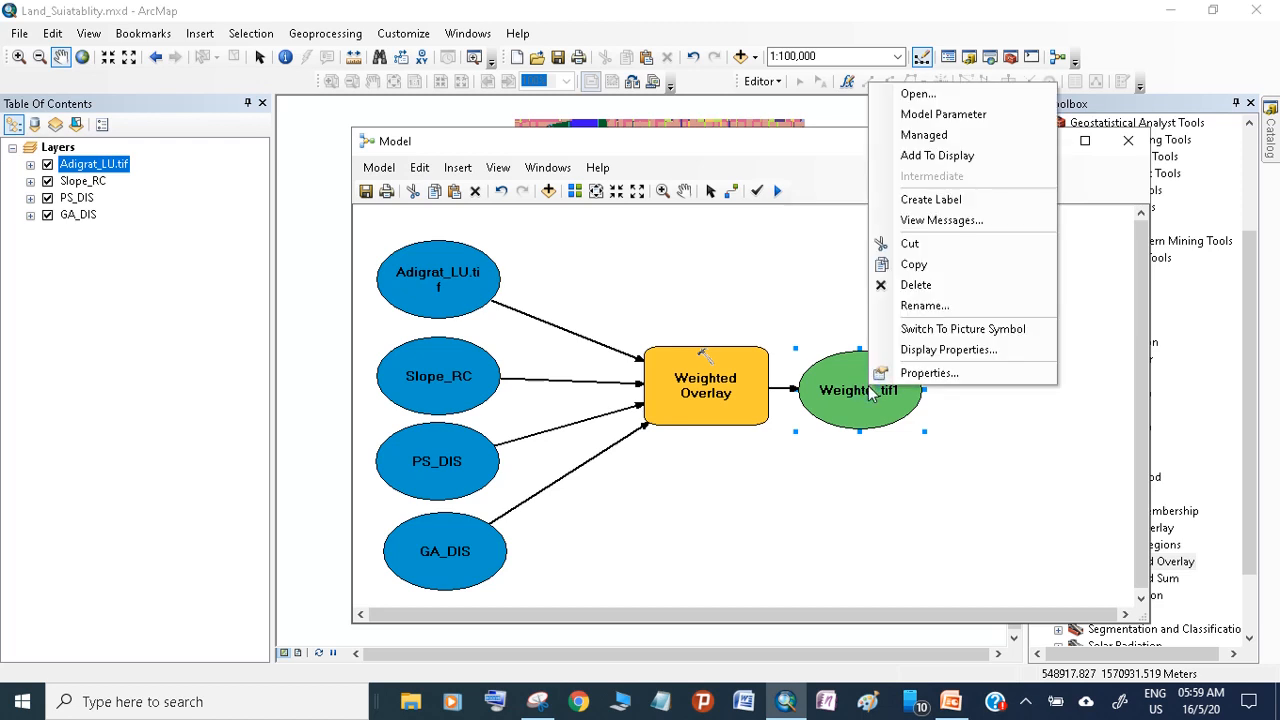
click(972, 157)
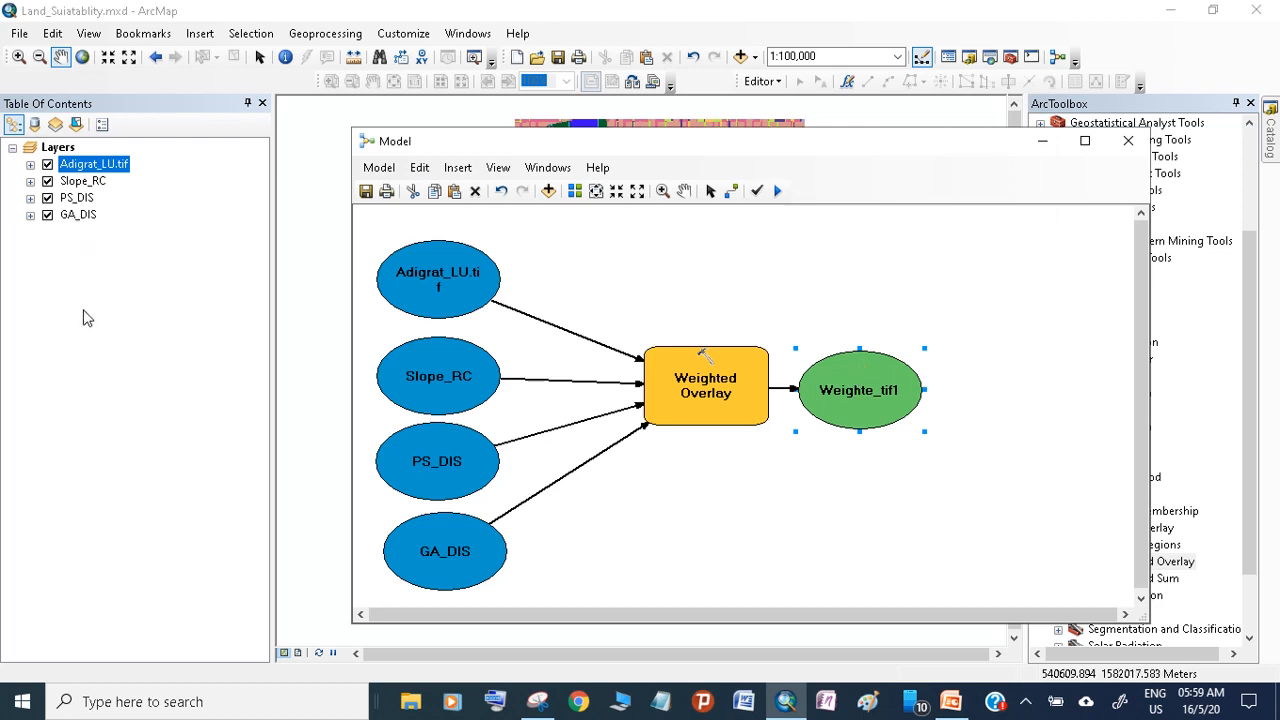
Move the model window off the upper part of the map, run the model and close the completed run report
drag(751, 144, 587, 251)
drag(829, 254, 794, 401)
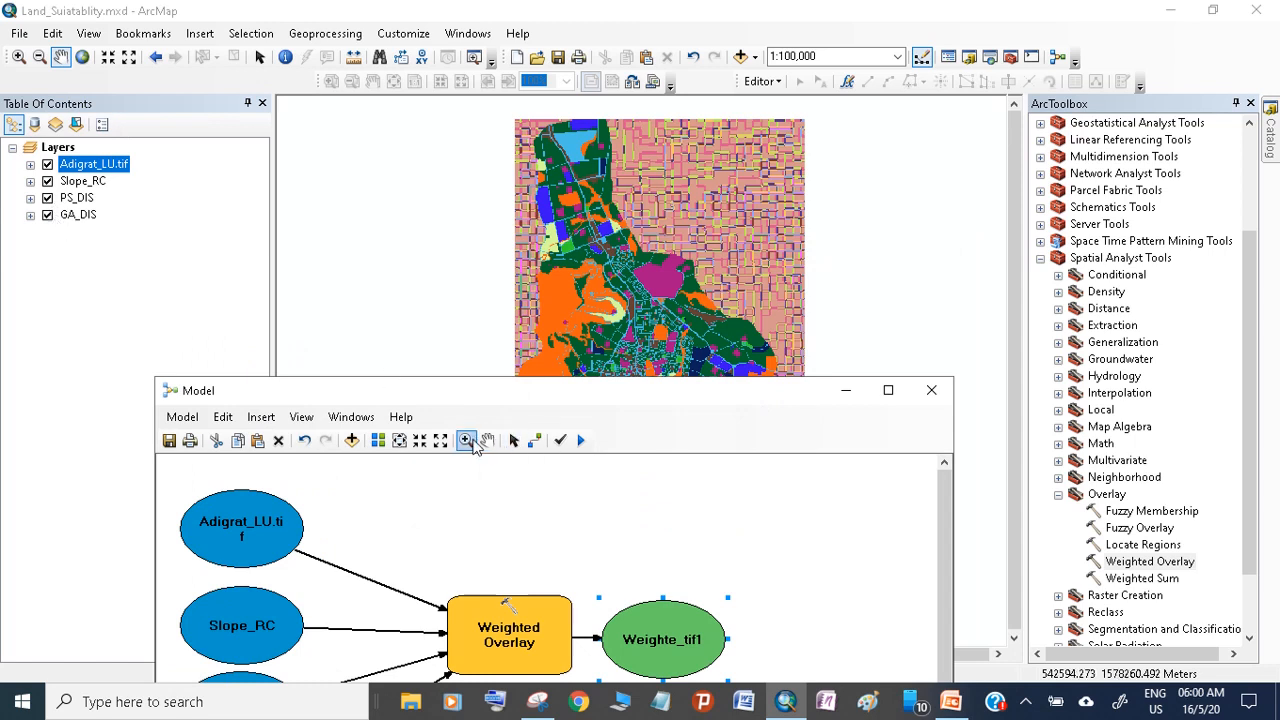
click(580, 442)
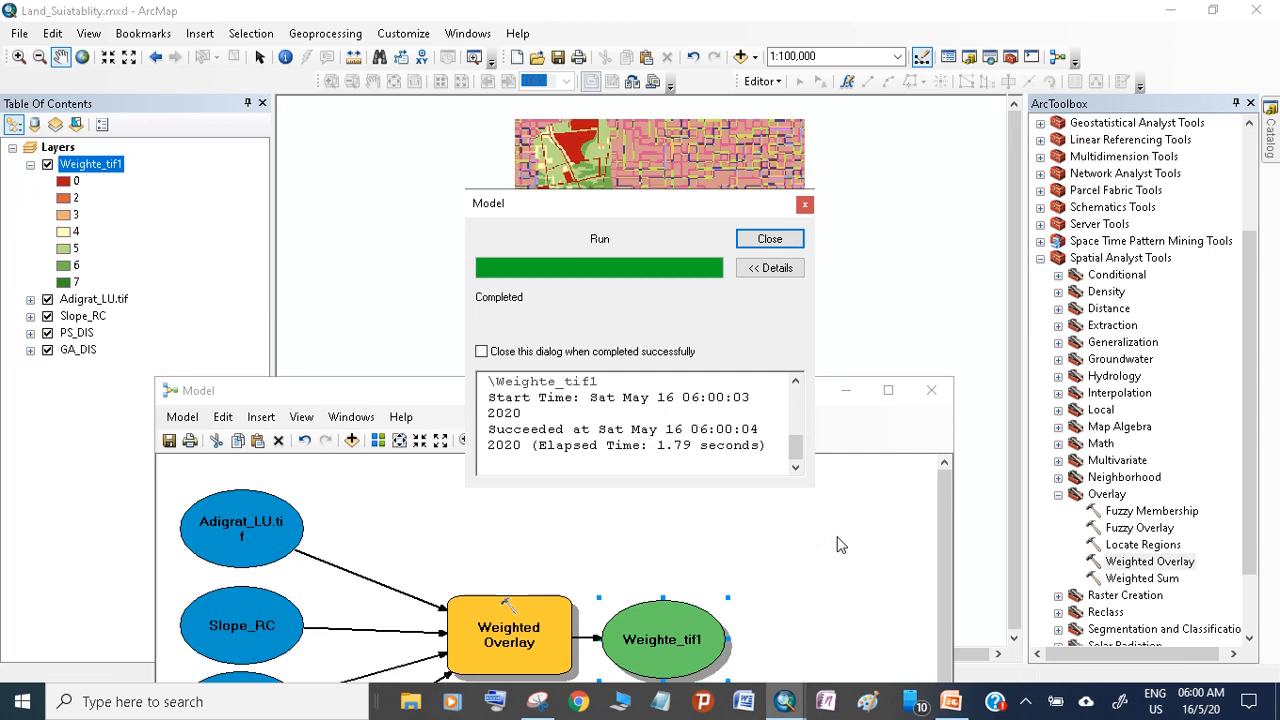
click(760, 240)
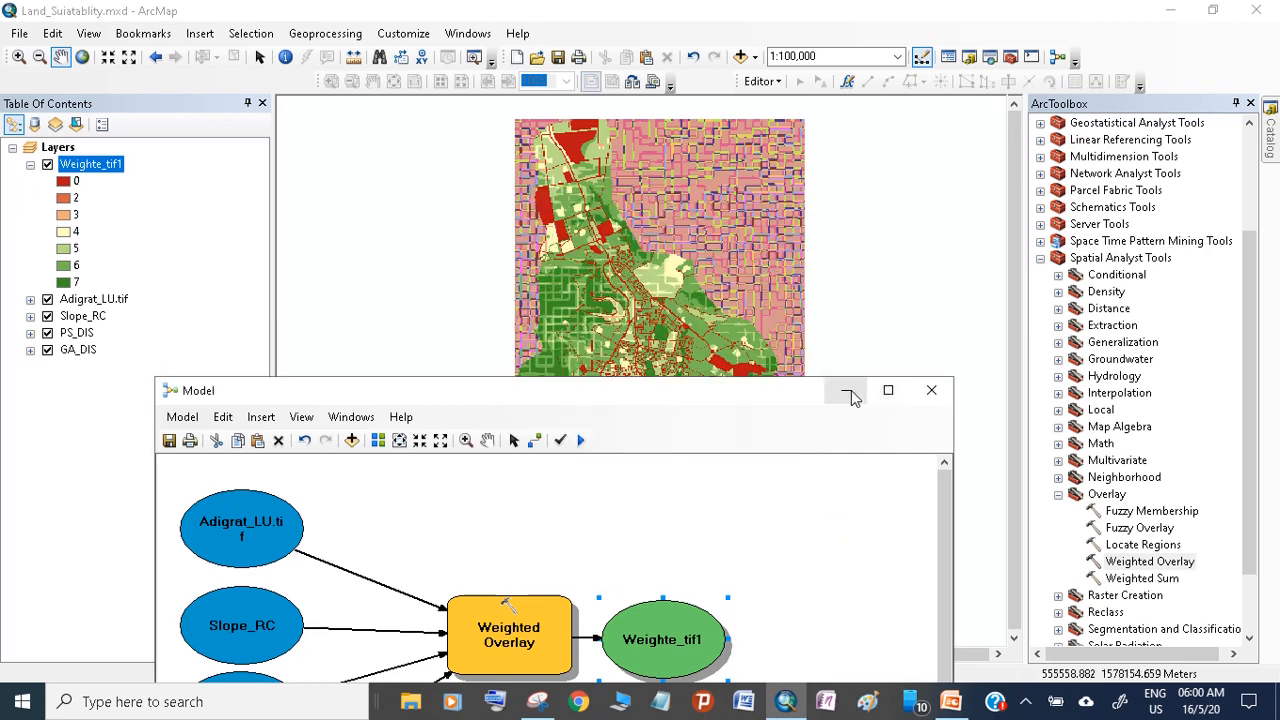
Minimize the model window and hide the Adigrat_LU.tif, Slope_RC, PS_DIS and GA_DIS layers so only Weighte_tif1 is displayed
click(847, 391)
click(47, 299)
click(47, 316)
click(47, 333)
click(47, 350)
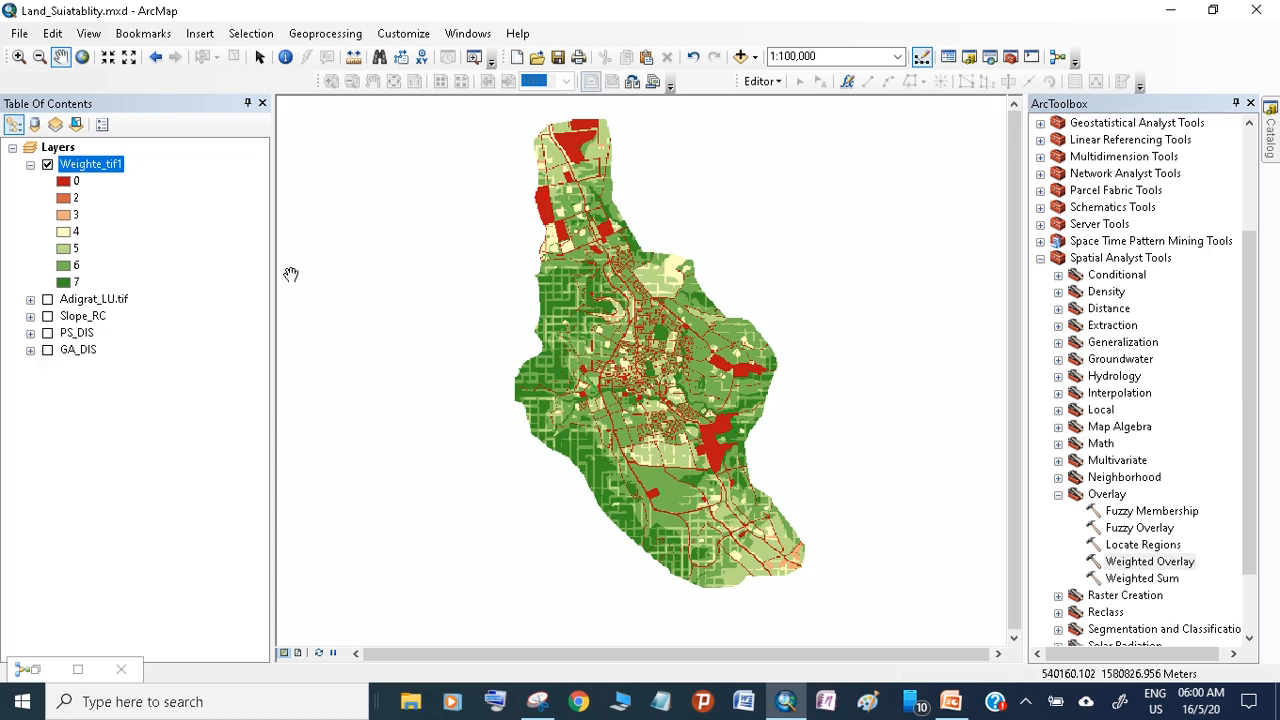
Recolor class 0 of the Weighte_tif1 layer black
click(65, 184)
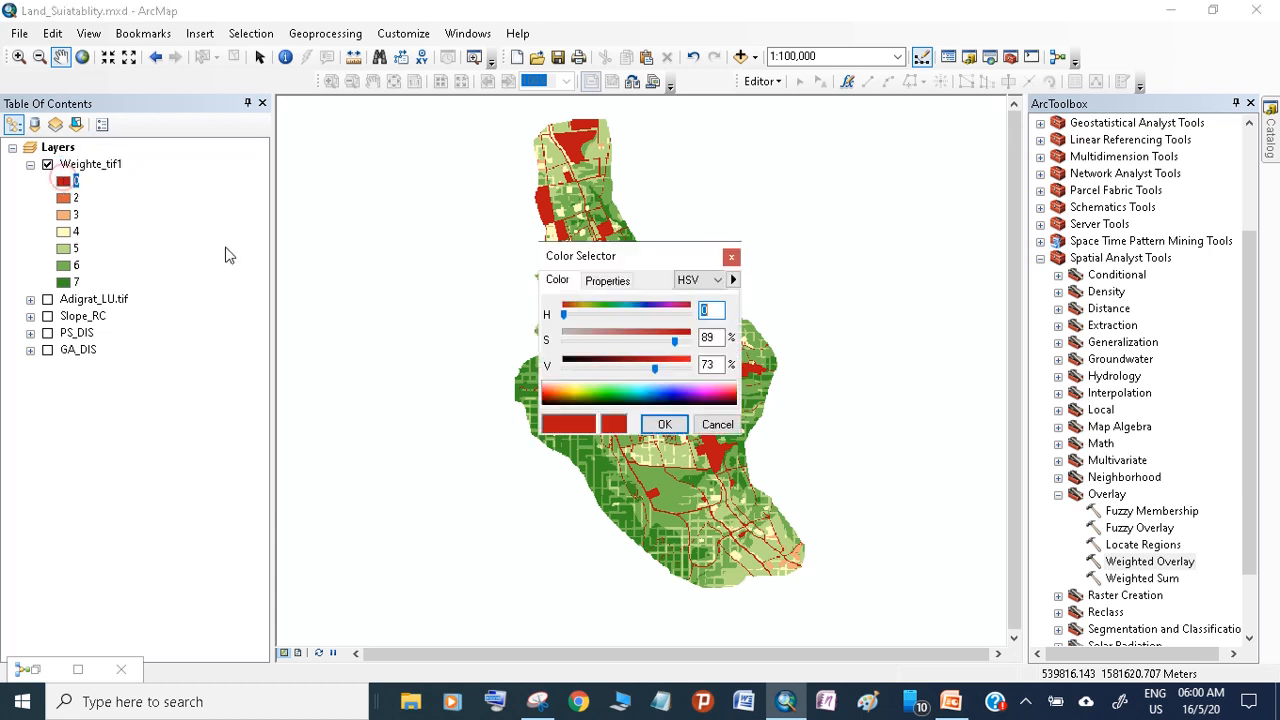
drag(660, 370, 568, 366)
click(664, 424)
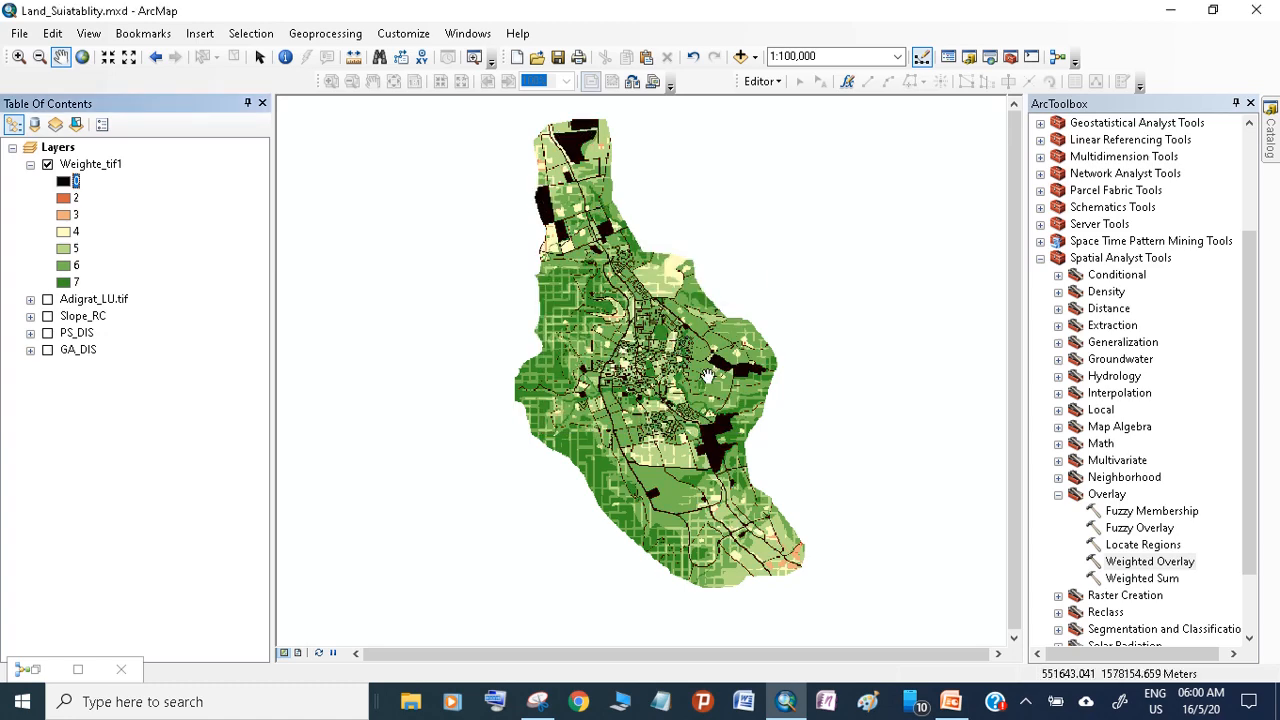
Recolor class 7 of the Weighte_tif1 layer bright red at full saturation
scroll(643, 346, down, 2)
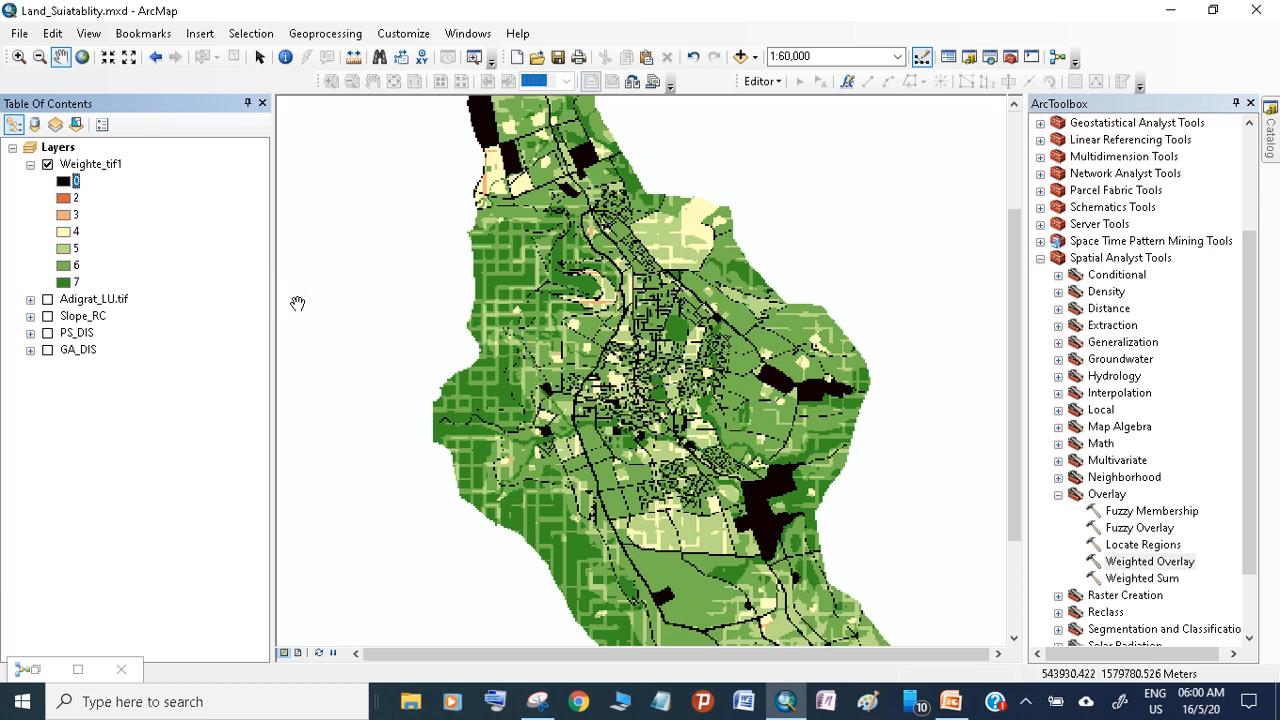
click(64, 283)
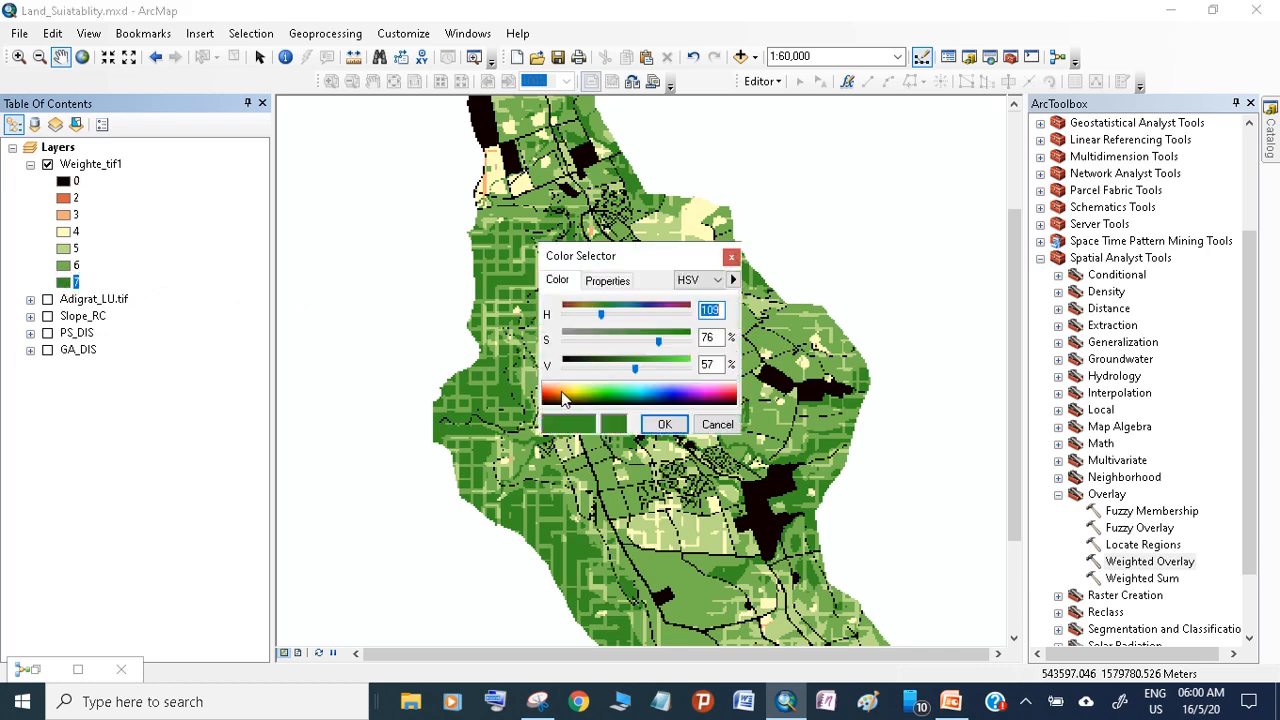
click(561, 397)
click(556, 389)
click(551, 388)
click(547, 388)
click(547, 386)
mouse_move(547, 386)
mouse_down()
mouse_move(727, 387)
mouse_move(544, 388)
mouse_up()
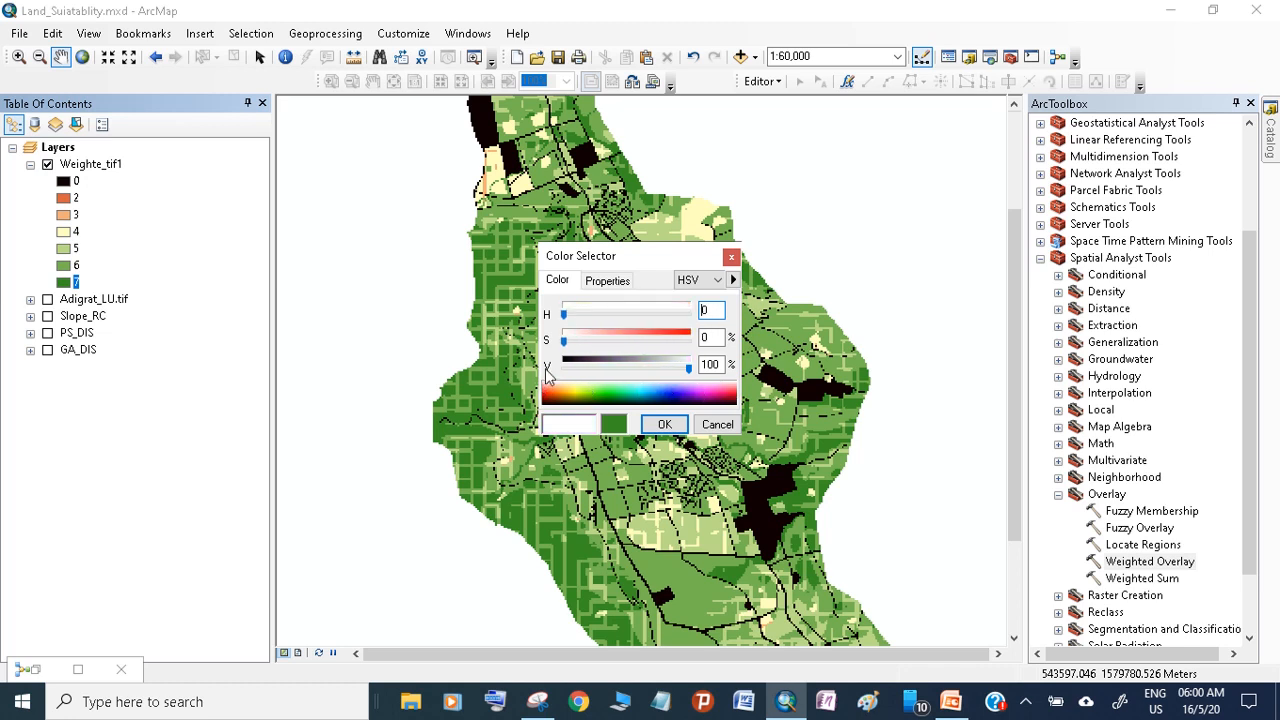
drag(565, 341, 693, 342)
click(664, 424)
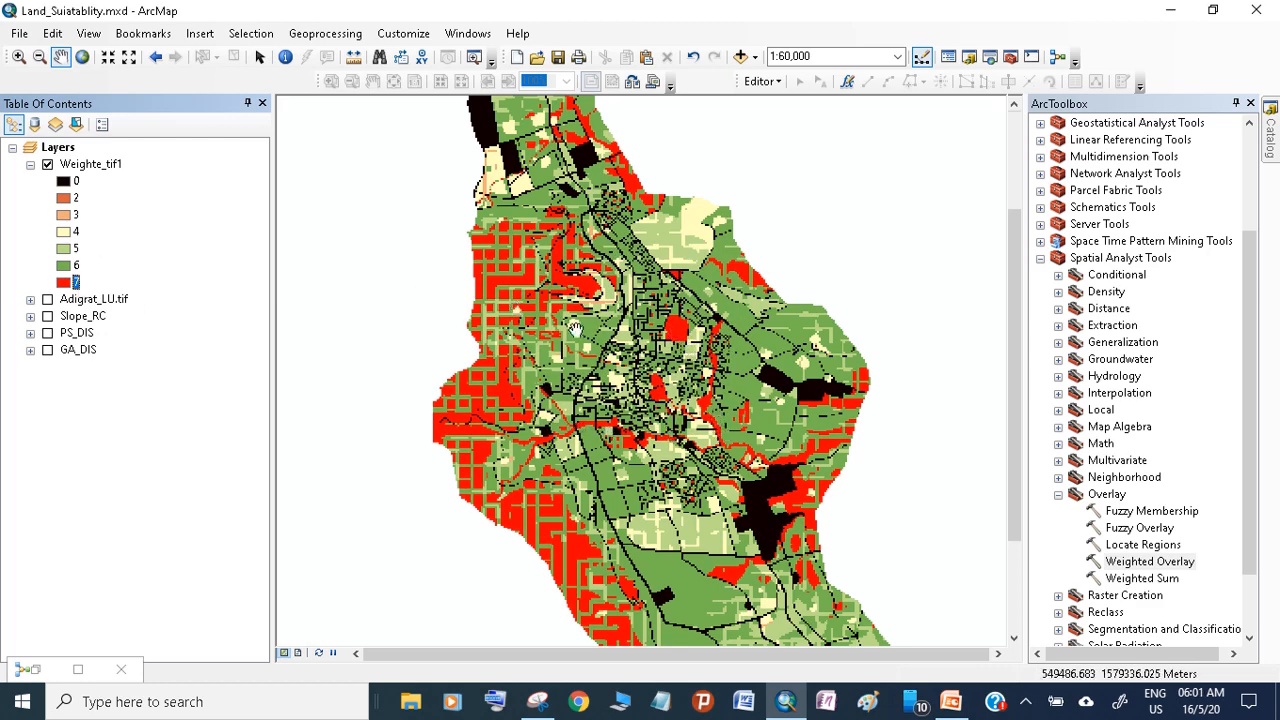
Examine the distribution of the suitability classes across the Weighte_tif1 map, up close and as a whole
scroll(696, 274, up, 2)
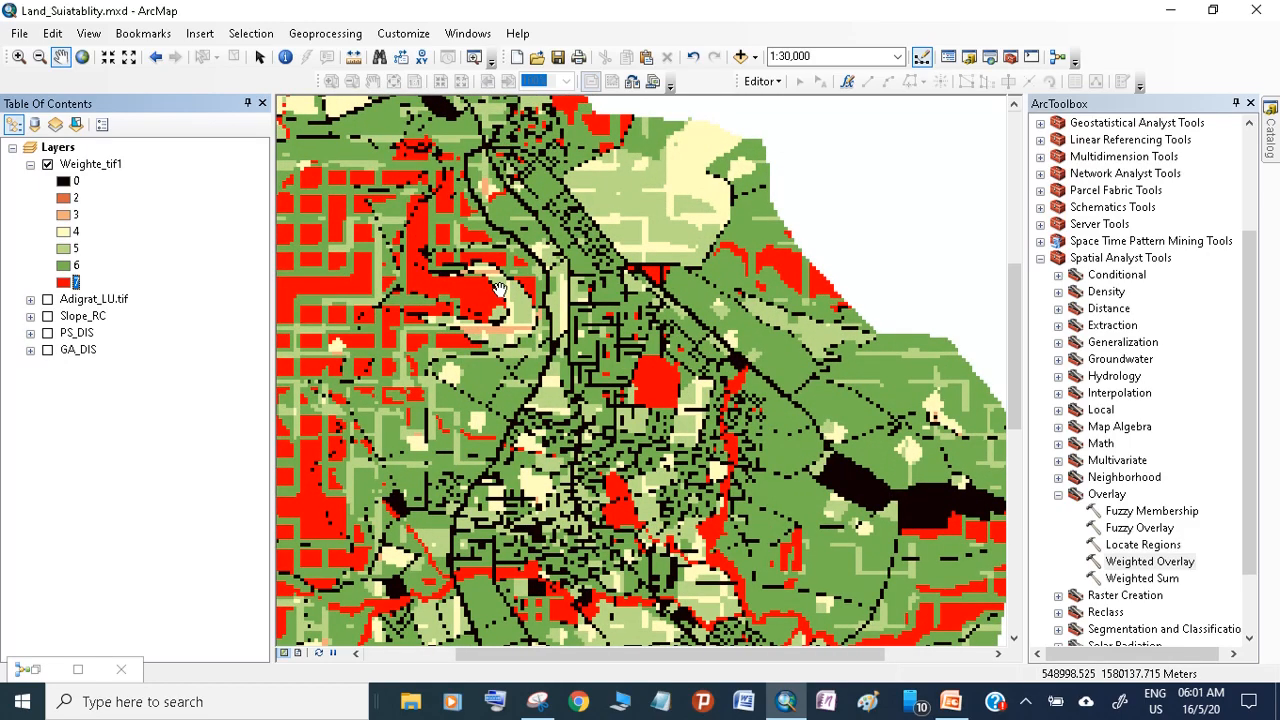
drag(504, 338, 604, 290)
scroll(606, 290, up, 1)
scroll(606, 290, down, 1)
scroll(606, 290, down, 2)
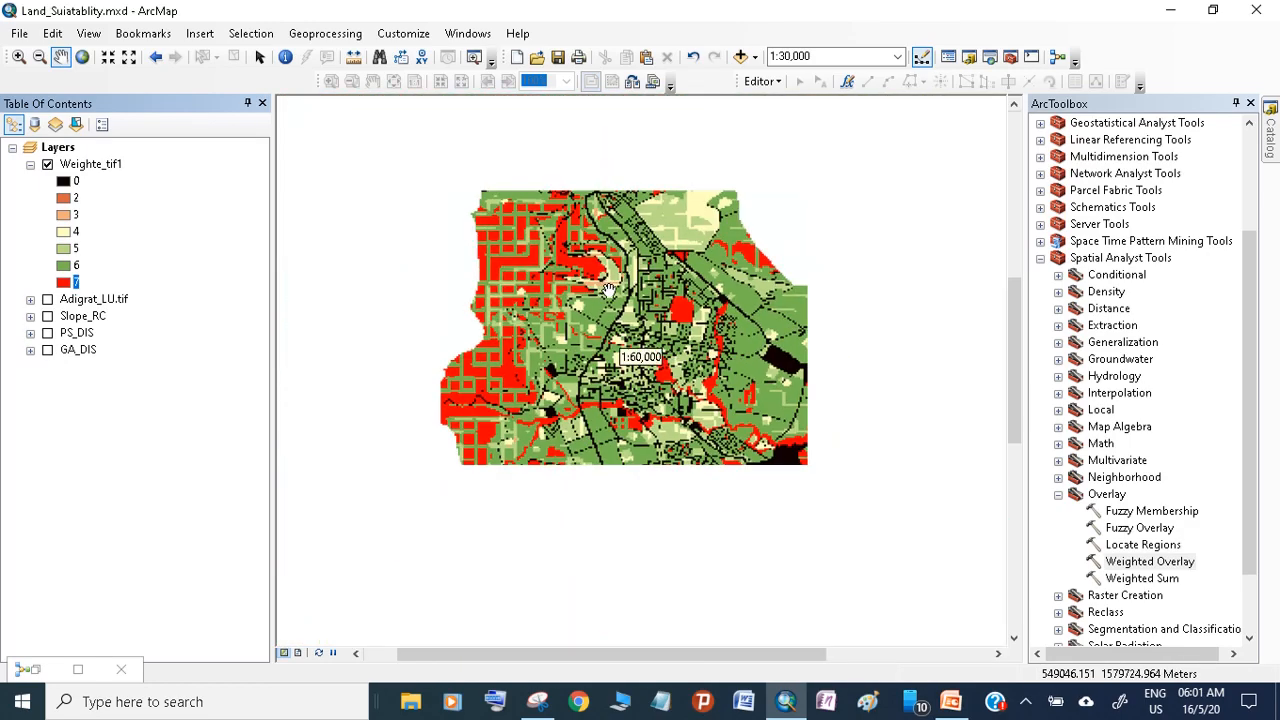
scroll(652, 322, down, 1)
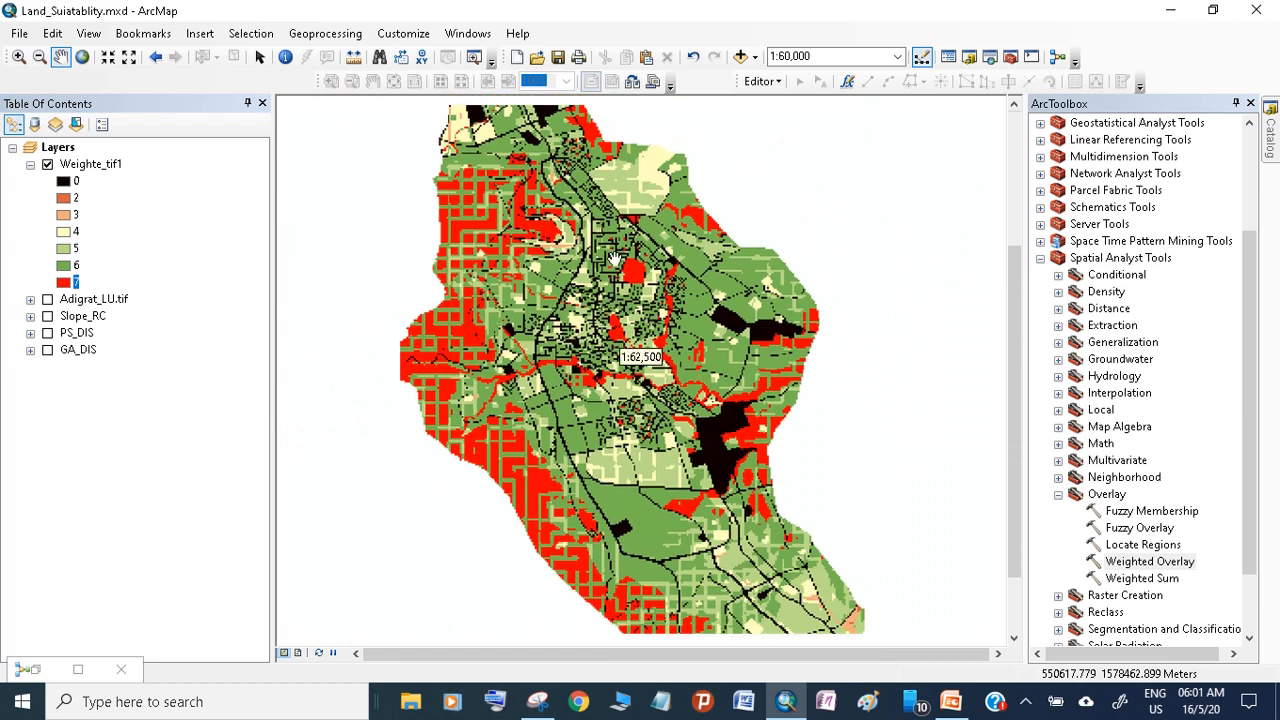
drag(611, 257, 601, 289)
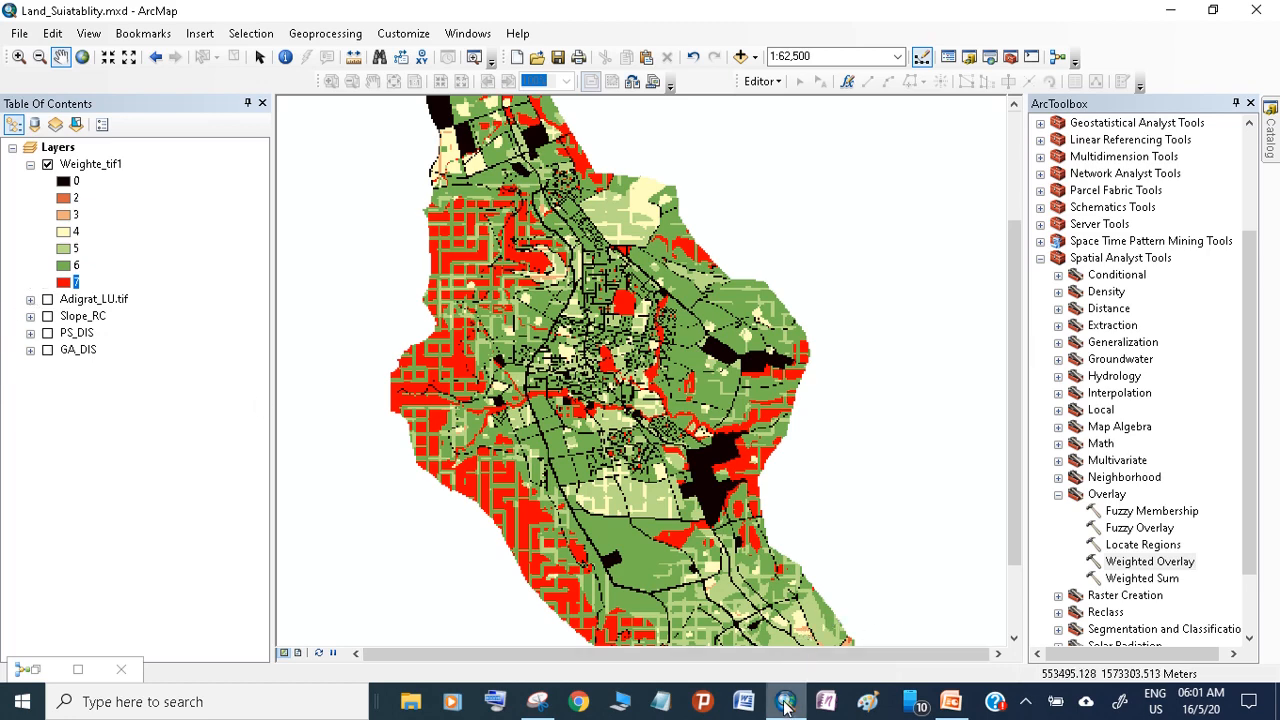
mouse_move(786, 707)
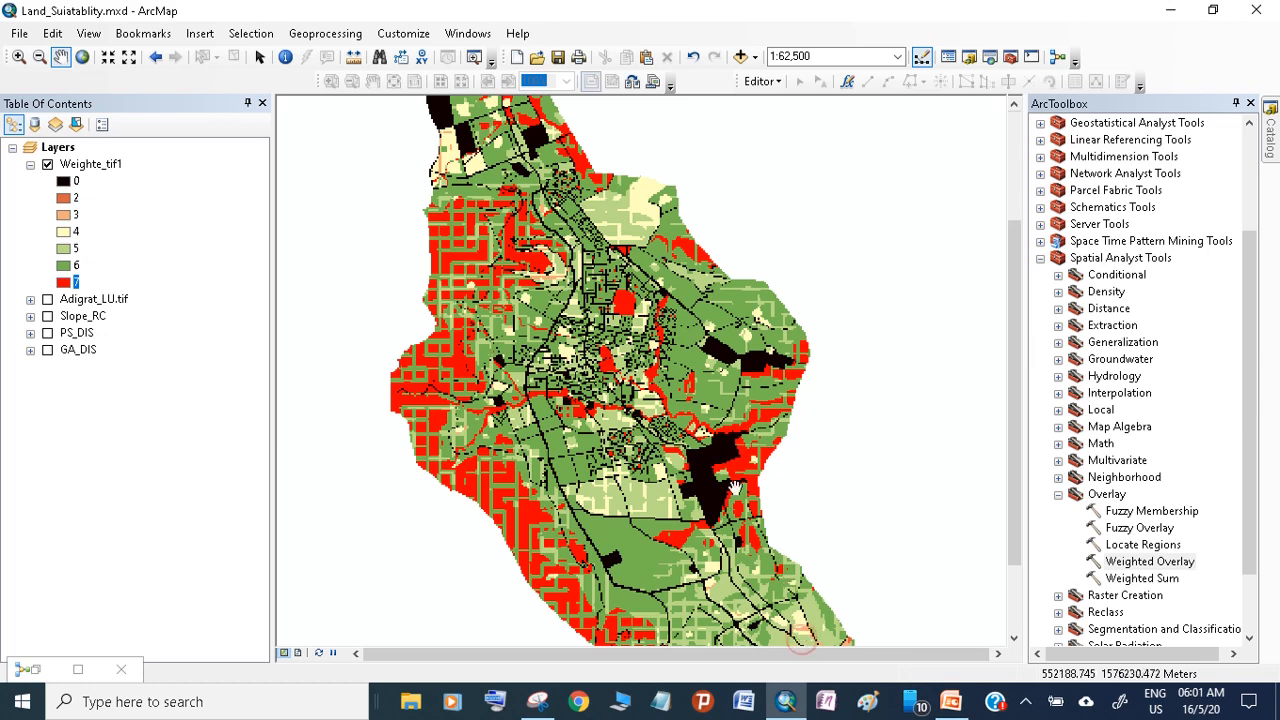
drag(633, 410, 655, 420)
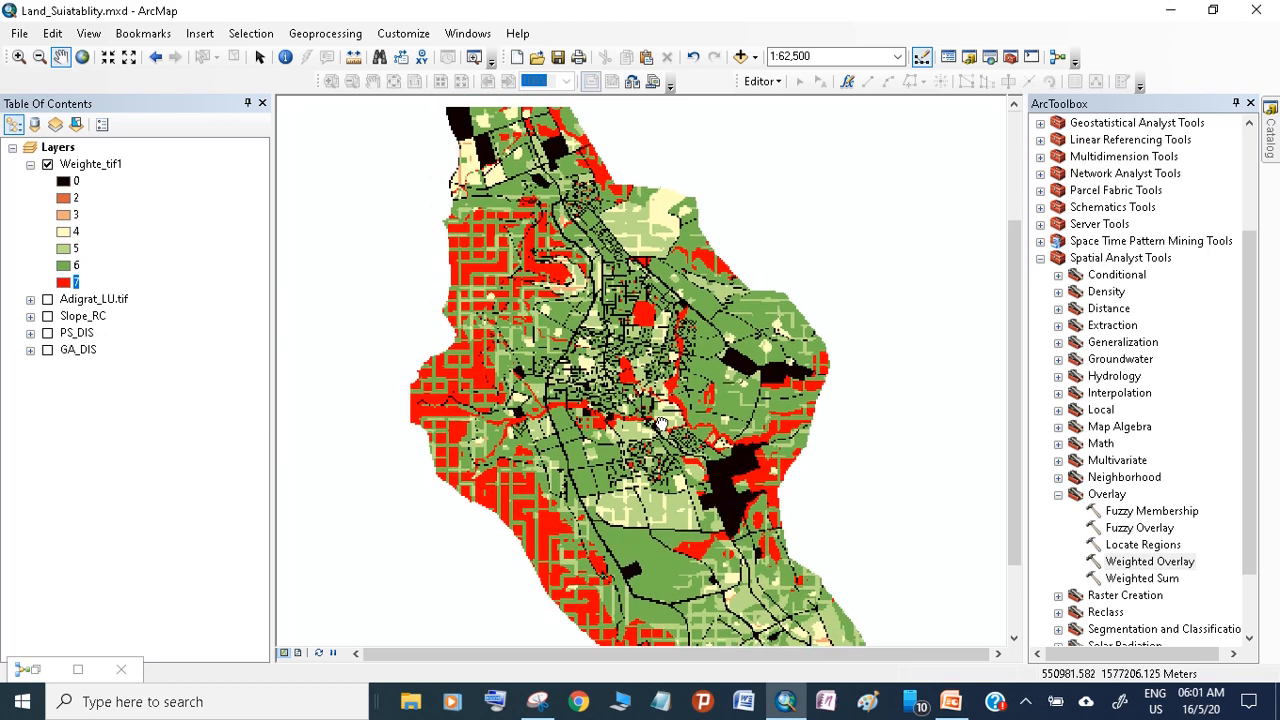
Reopen the Weighted Overlay parameters in the maximized model window, go to the output raster path and decline the ActiveX interaction
click(79, 670)
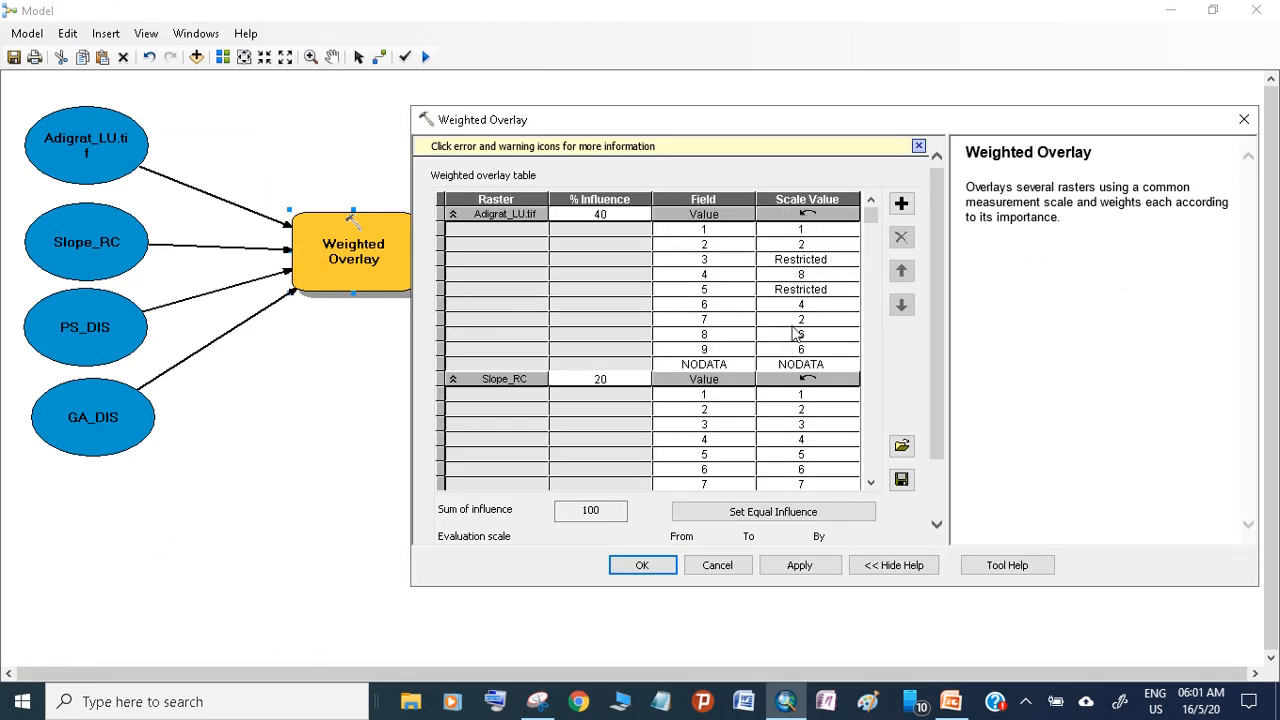
scroll(944, 296, down, 2)
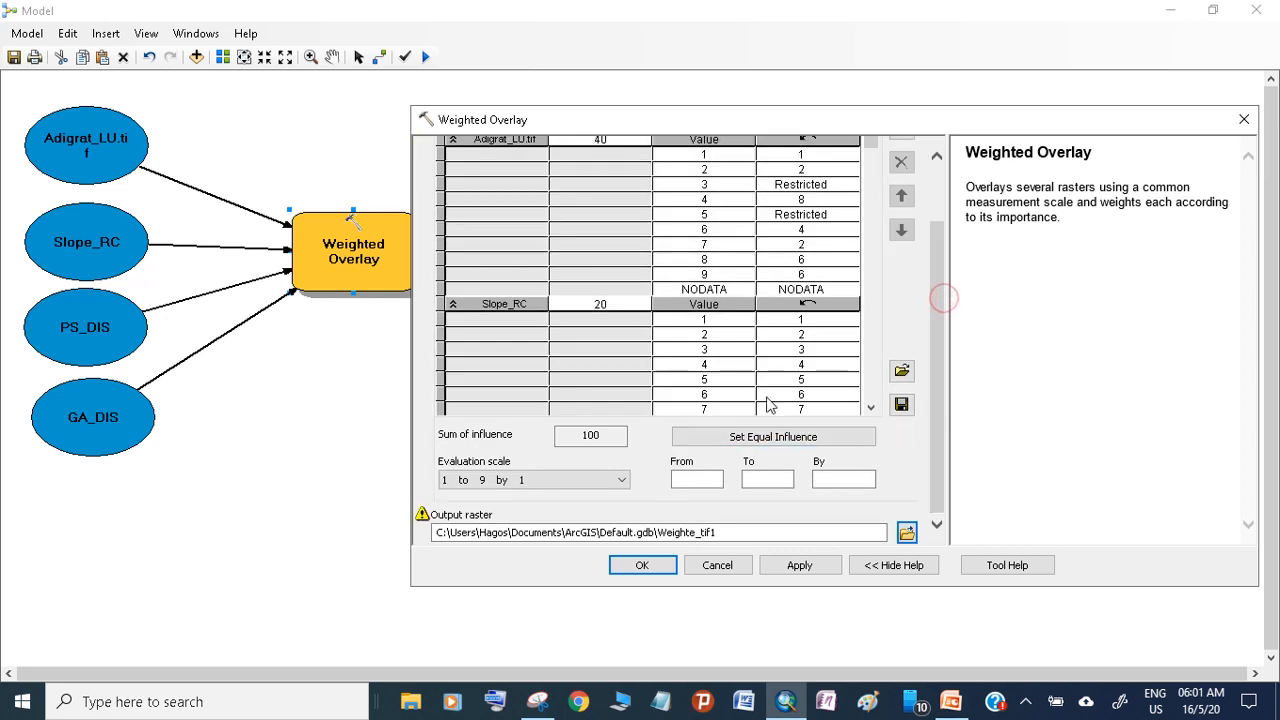
click(716, 532)
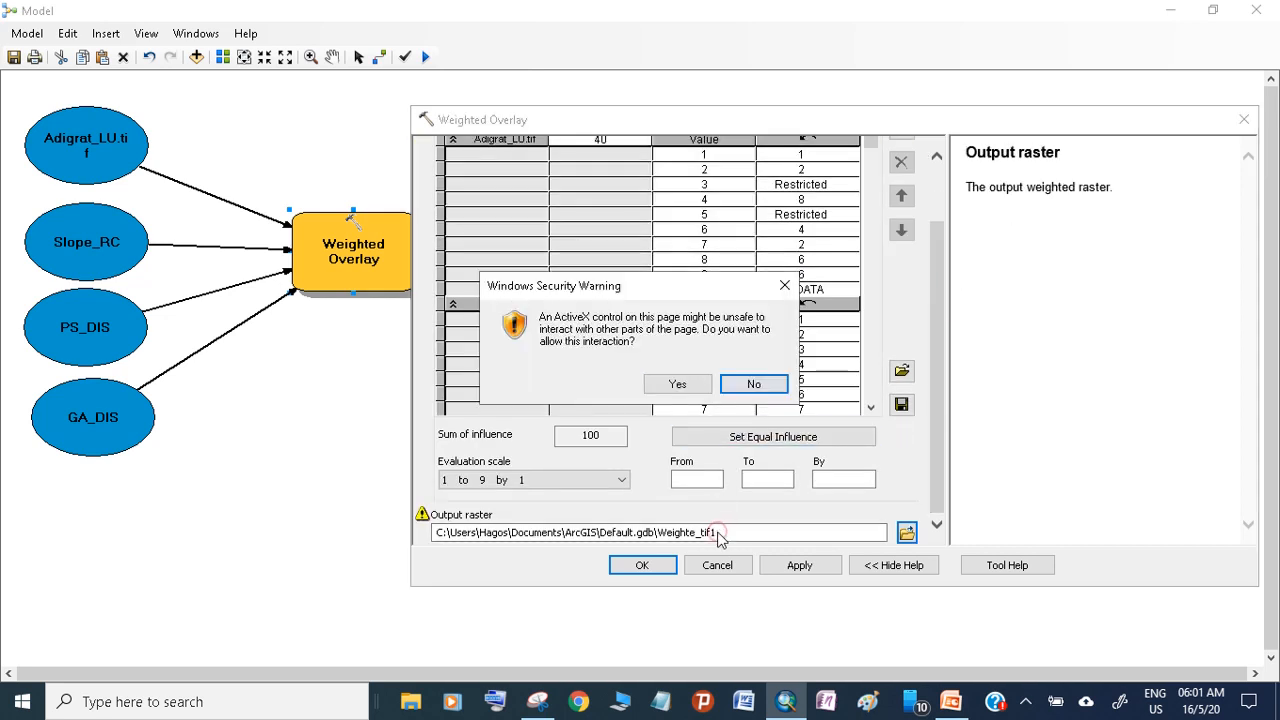
click(775, 388)
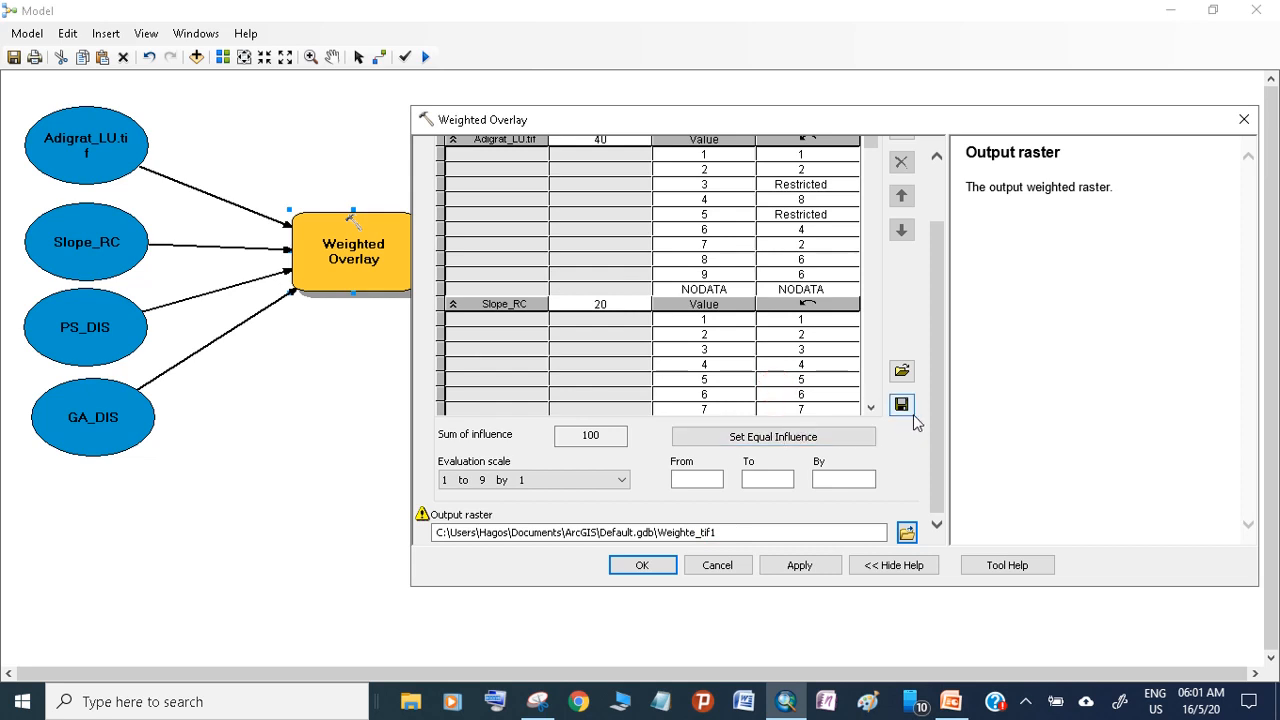
Set the Adigrat_LU.tif scale value of class 3 to 3 in the weighted overlay table
scroll(940, 420, up, 3)
click(830, 259)
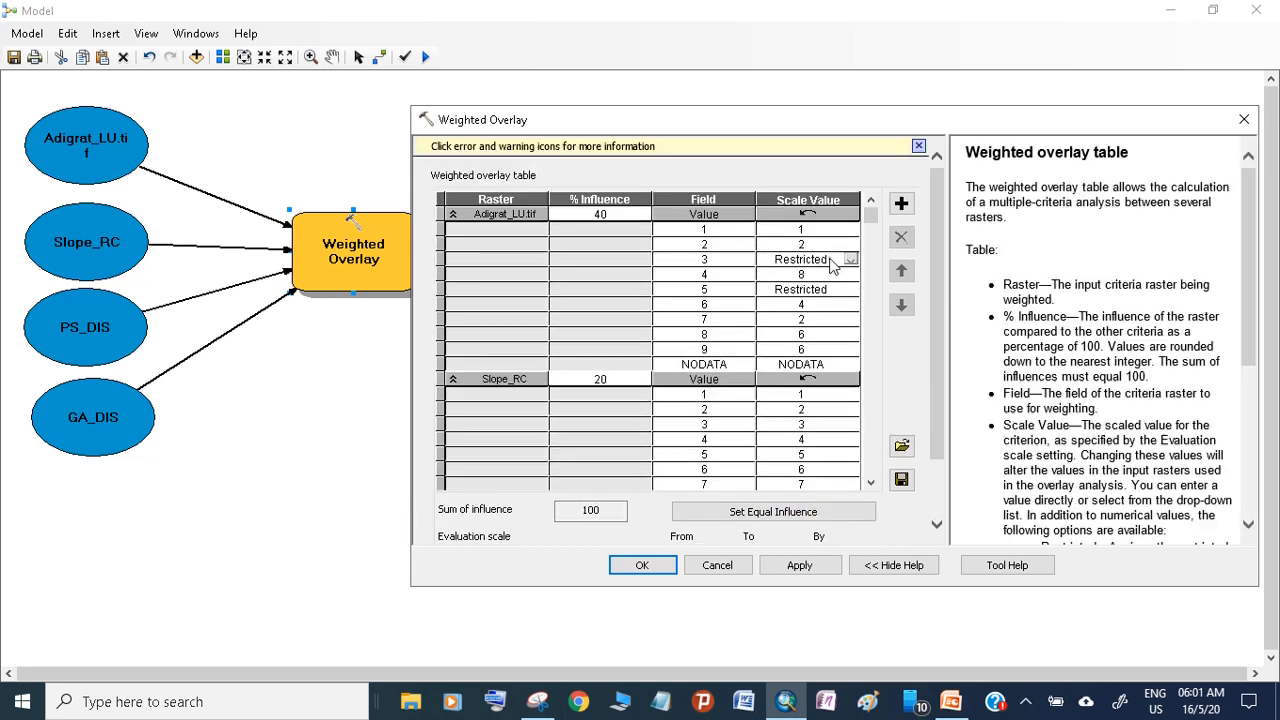
click(850, 259)
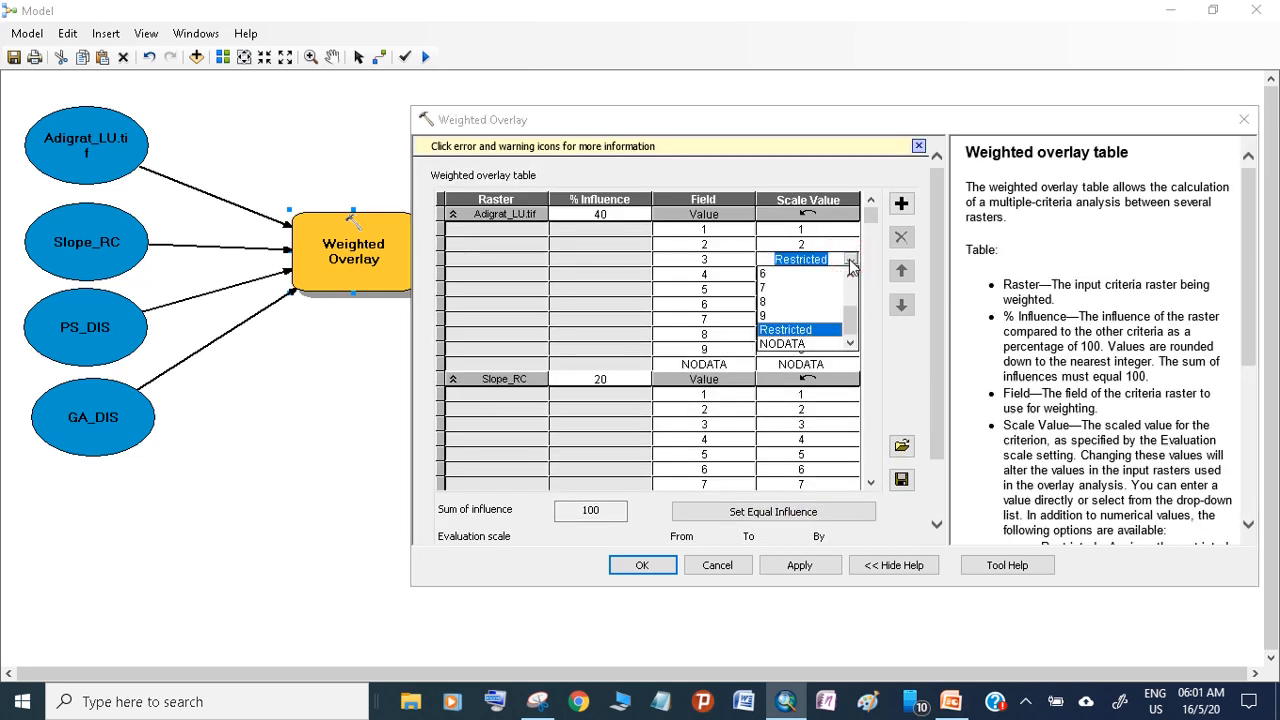
scroll(852, 320, up, 2)
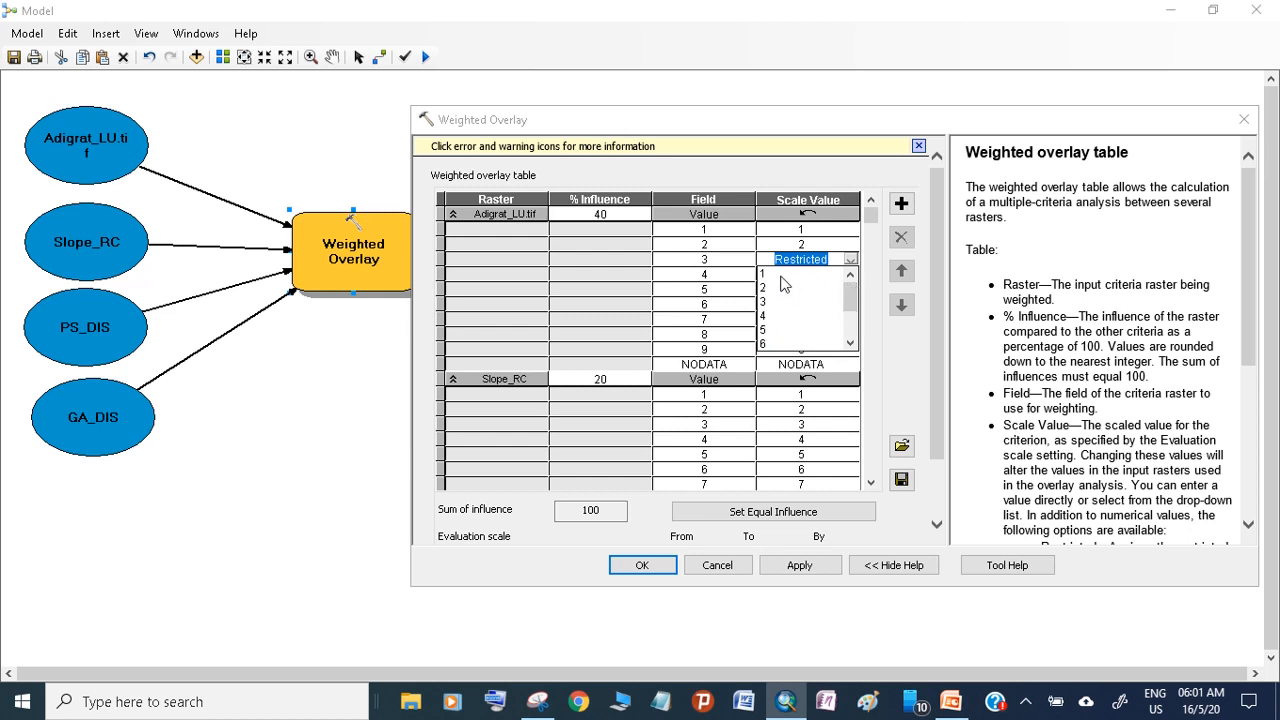
click(765, 275)
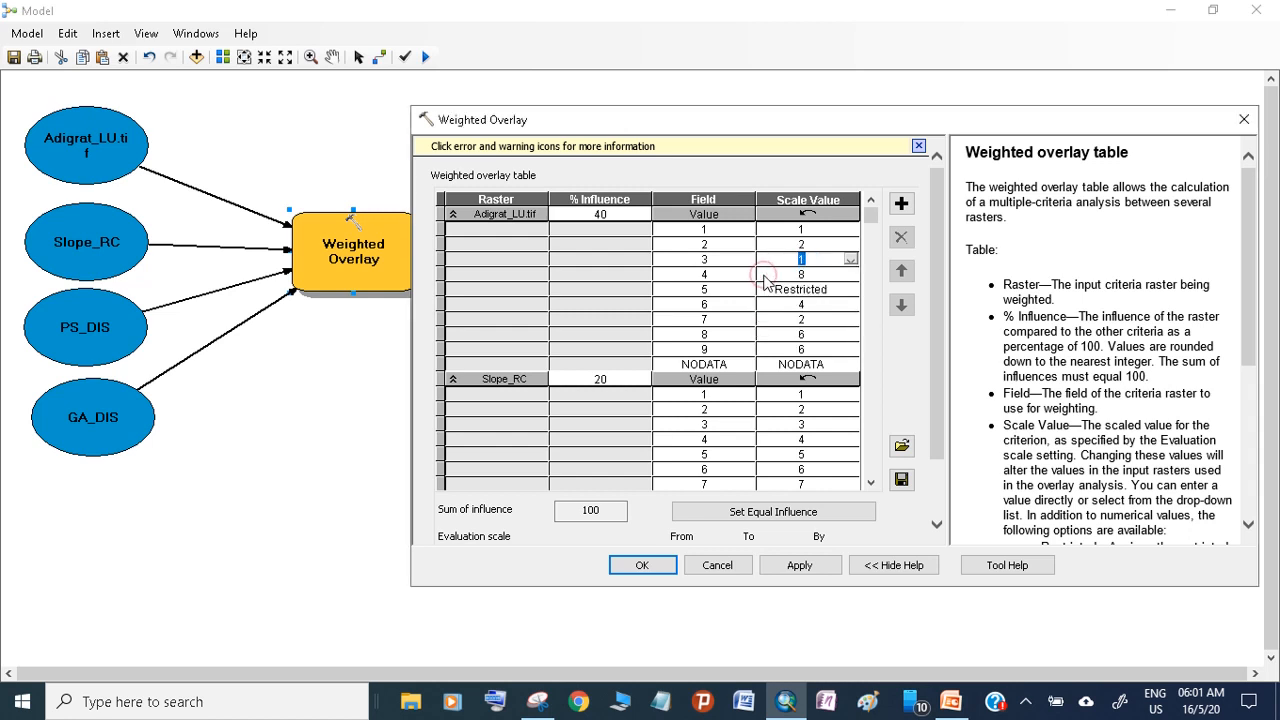
click(850, 260)
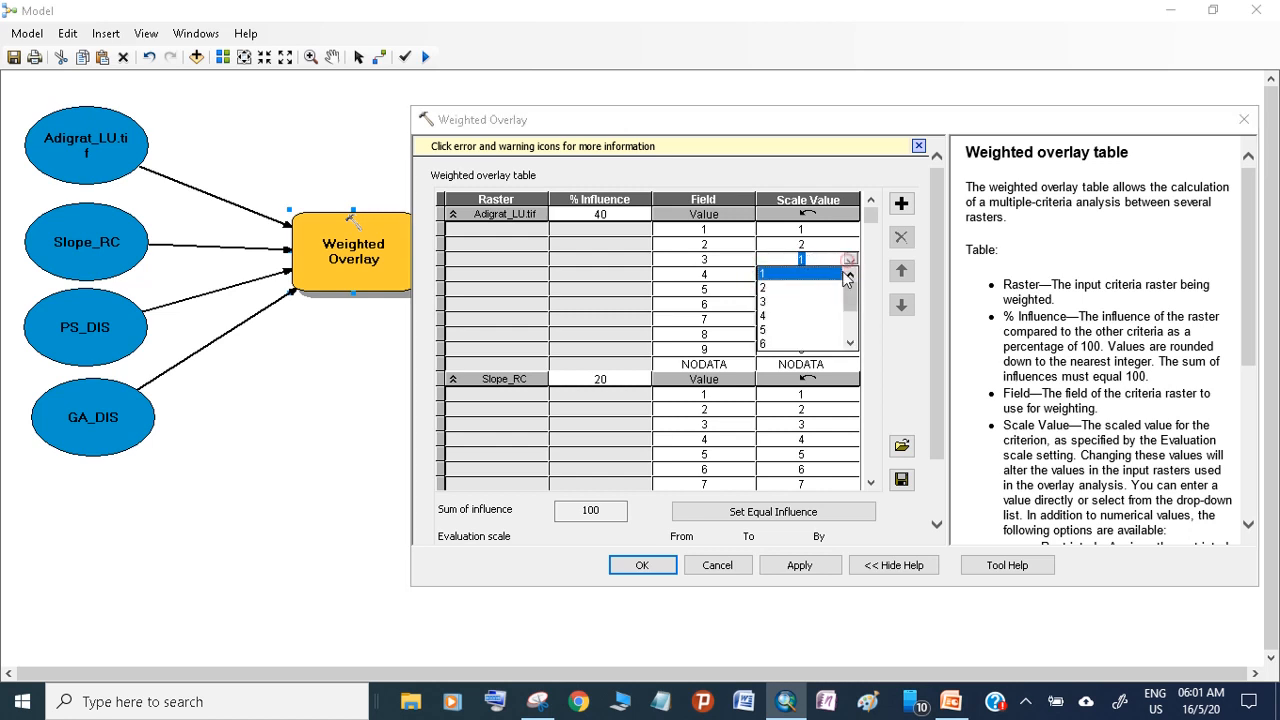
click(762, 305)
click(790, 565)
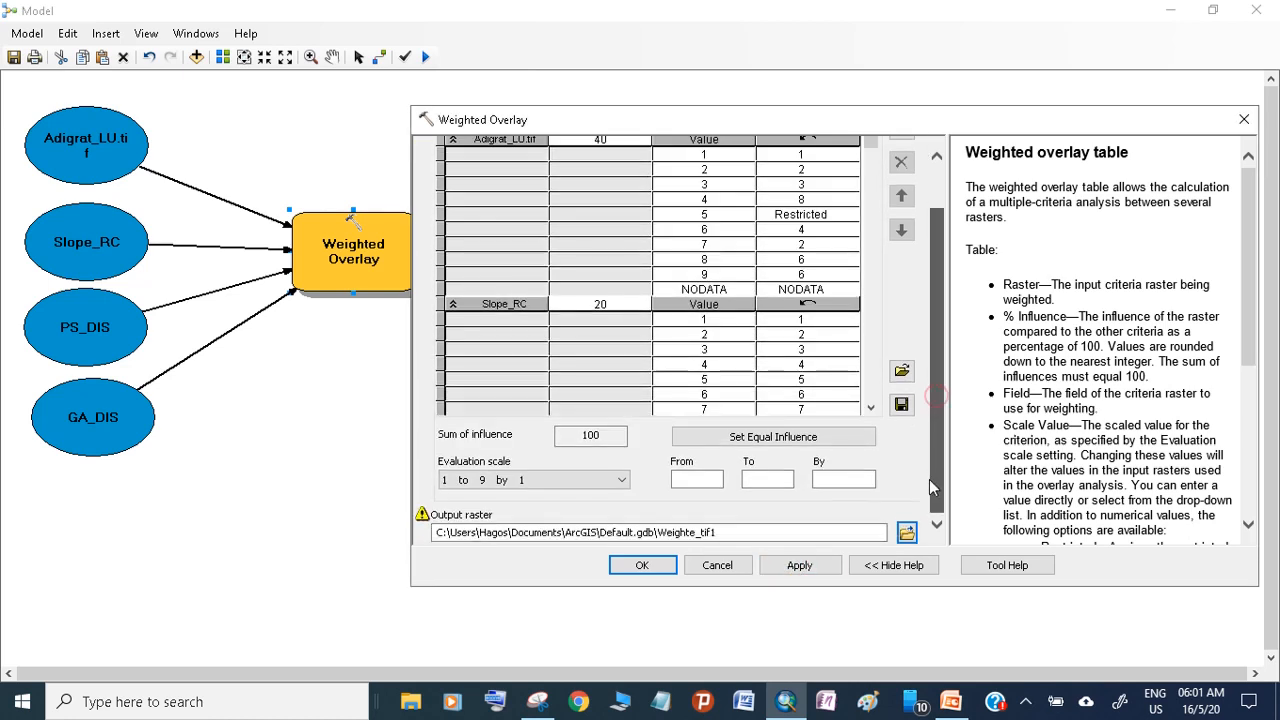
Rename the output raster Weighte_tif2 in Default.gdb, then apply and accept the Weighted Overlay parameters
drag(724, 532, 713, 533)
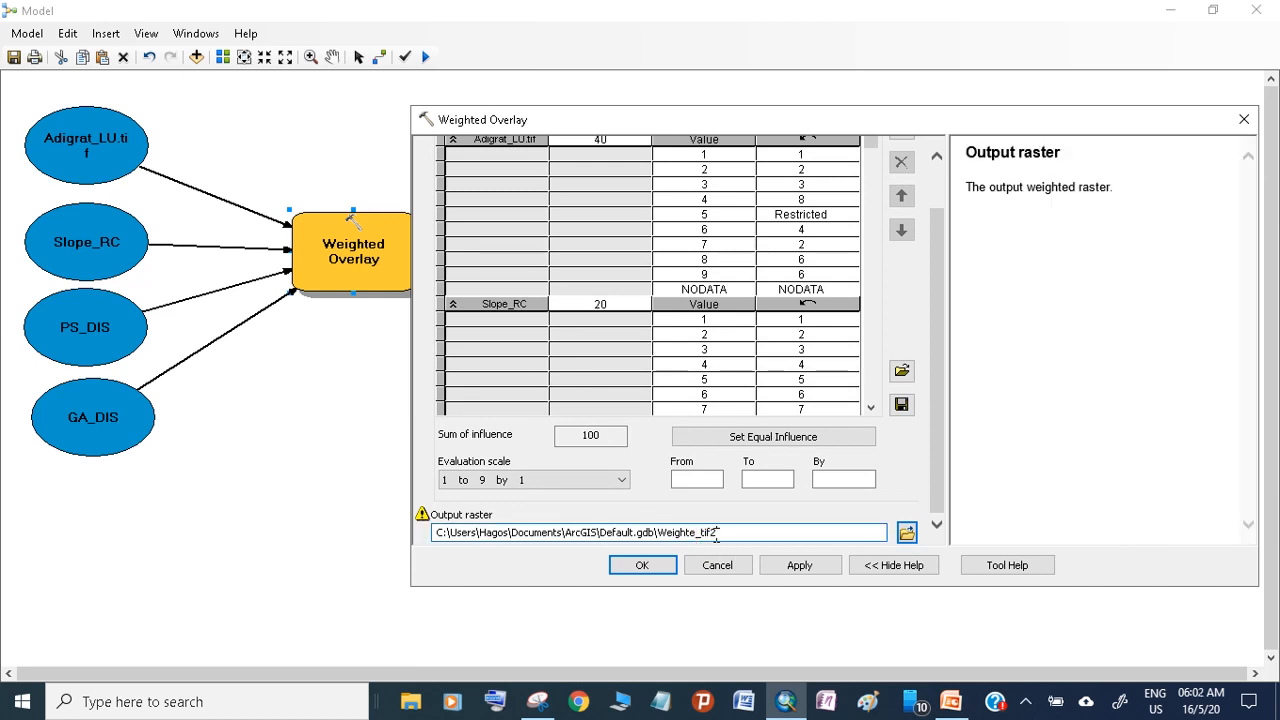
text(2)
click(799, 565)
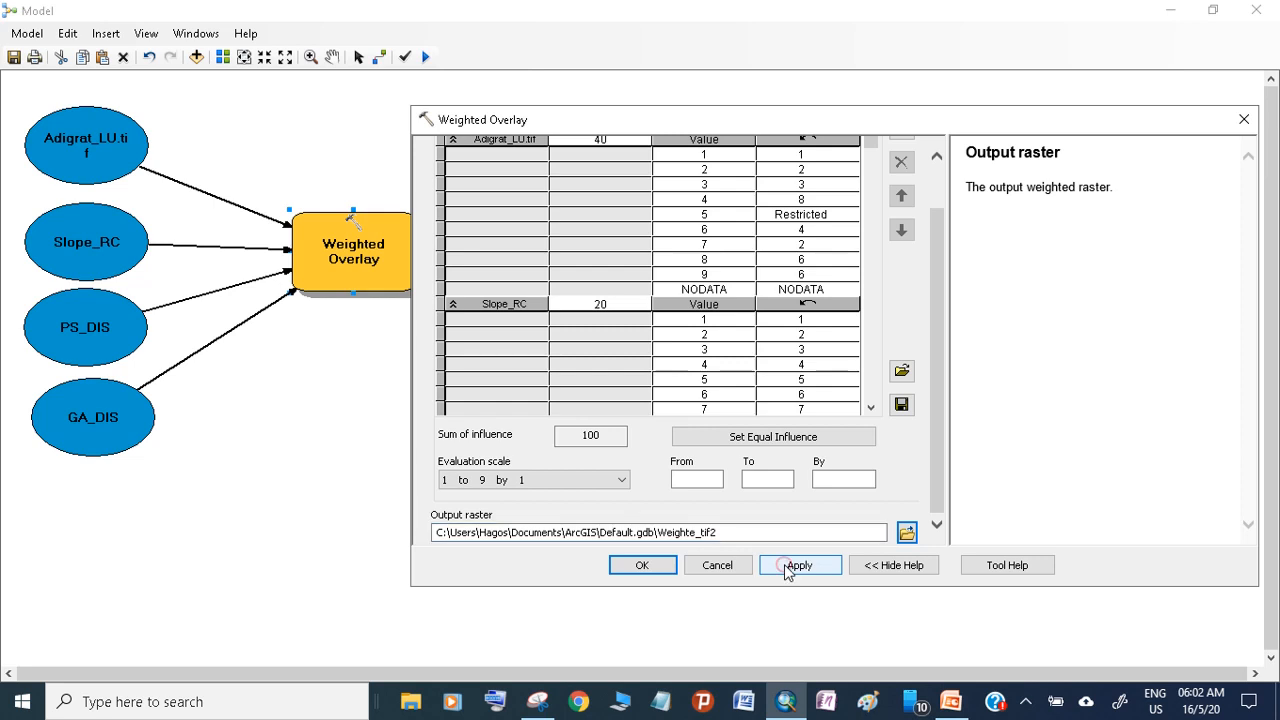
click(642, 565)
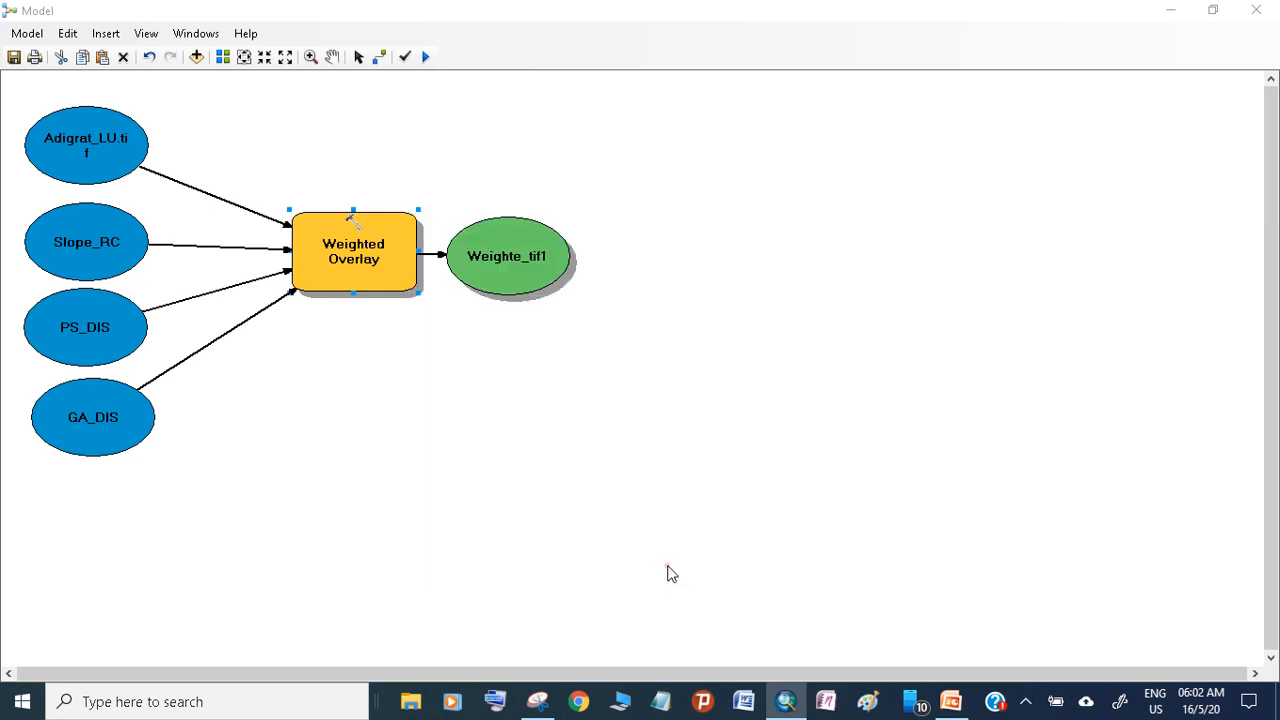
Check the Add To Display setting of Weighte_tif2, restore the model window and move it away from the map
right_click(519, 284)
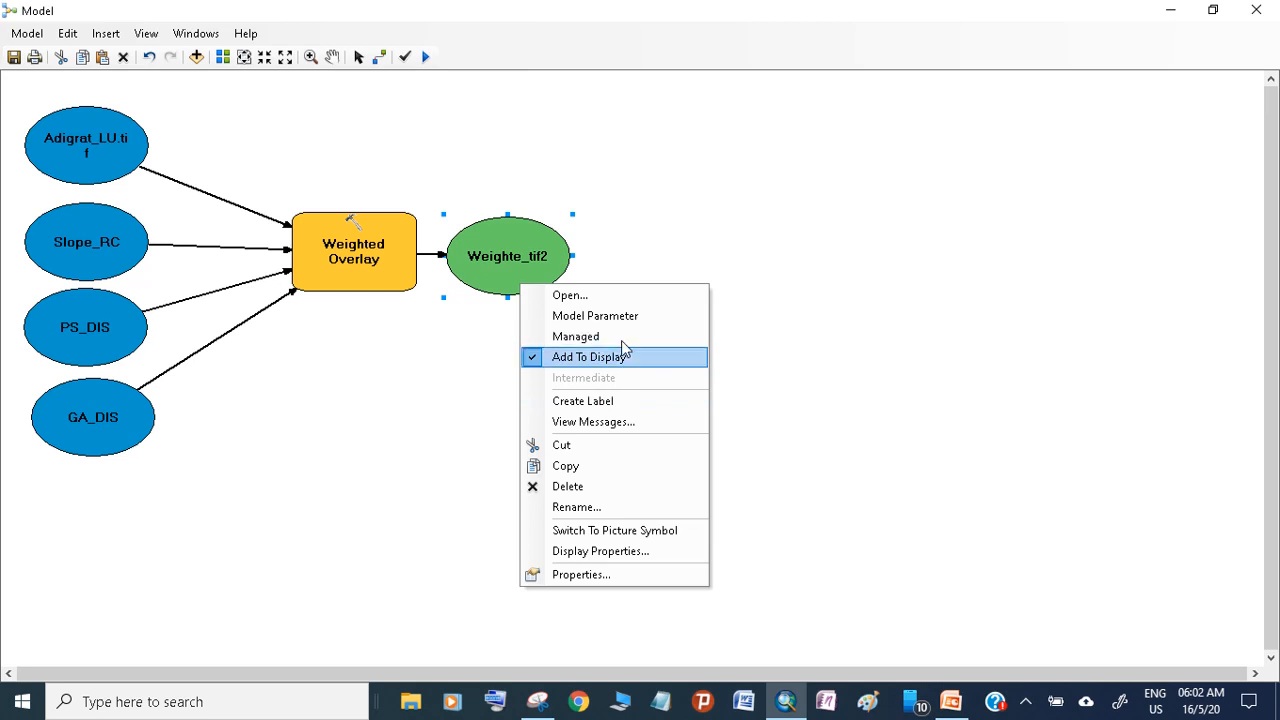
click(1213, 9)
click(1213, 9)
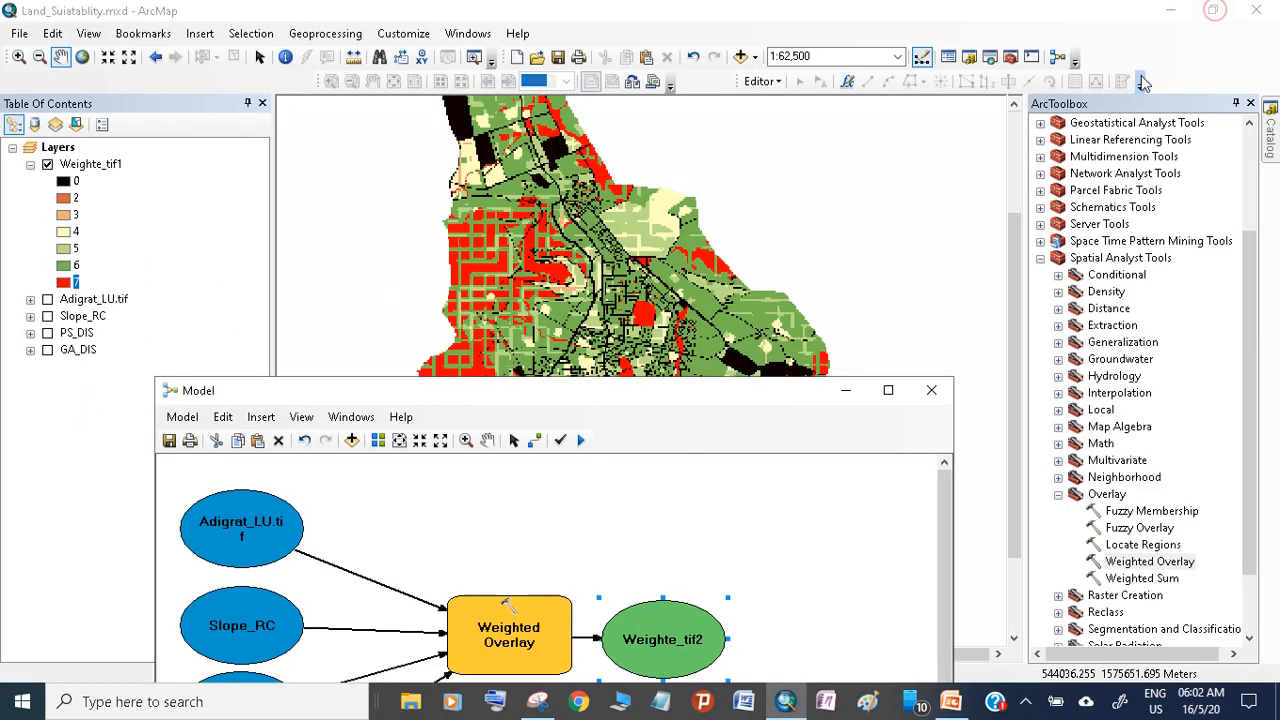
drag(754, 392, 1142, 473)
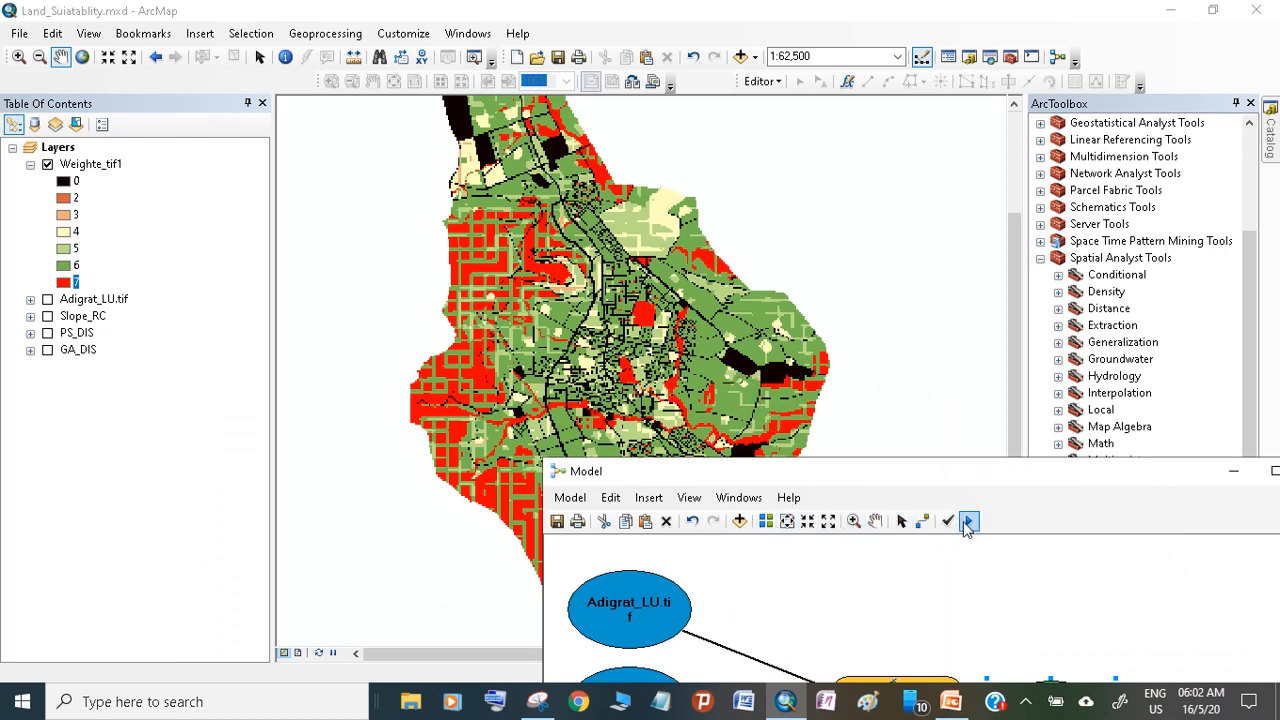
Run the weighted overlay model to produce Weighte_tif2, then set the layer's class 0 symbol to black
click(967, 524)
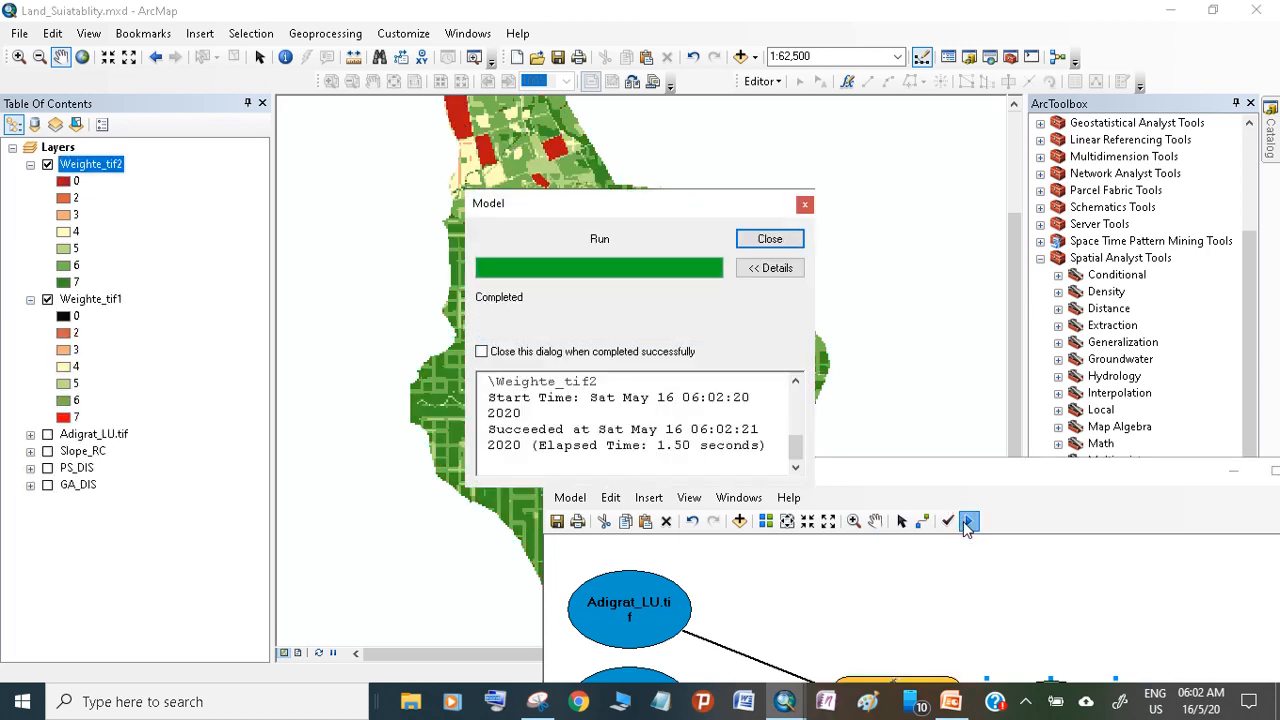
click(770, 240)
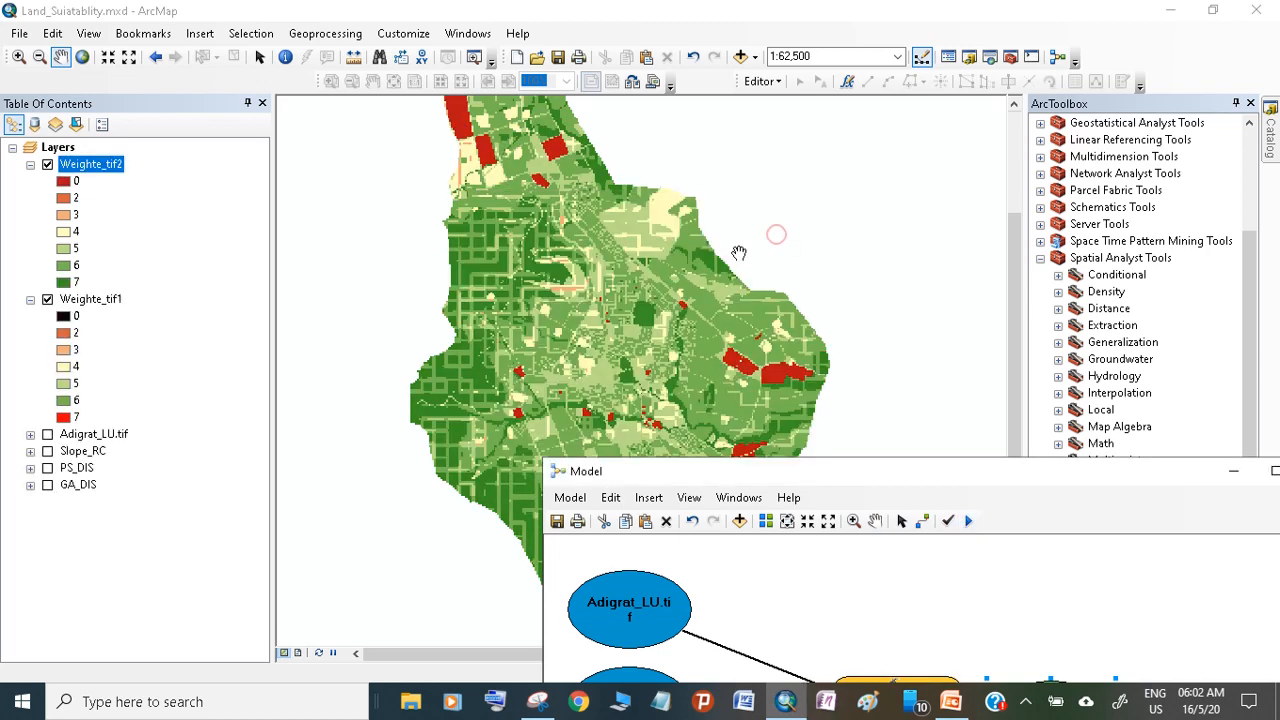
click(63, 182)
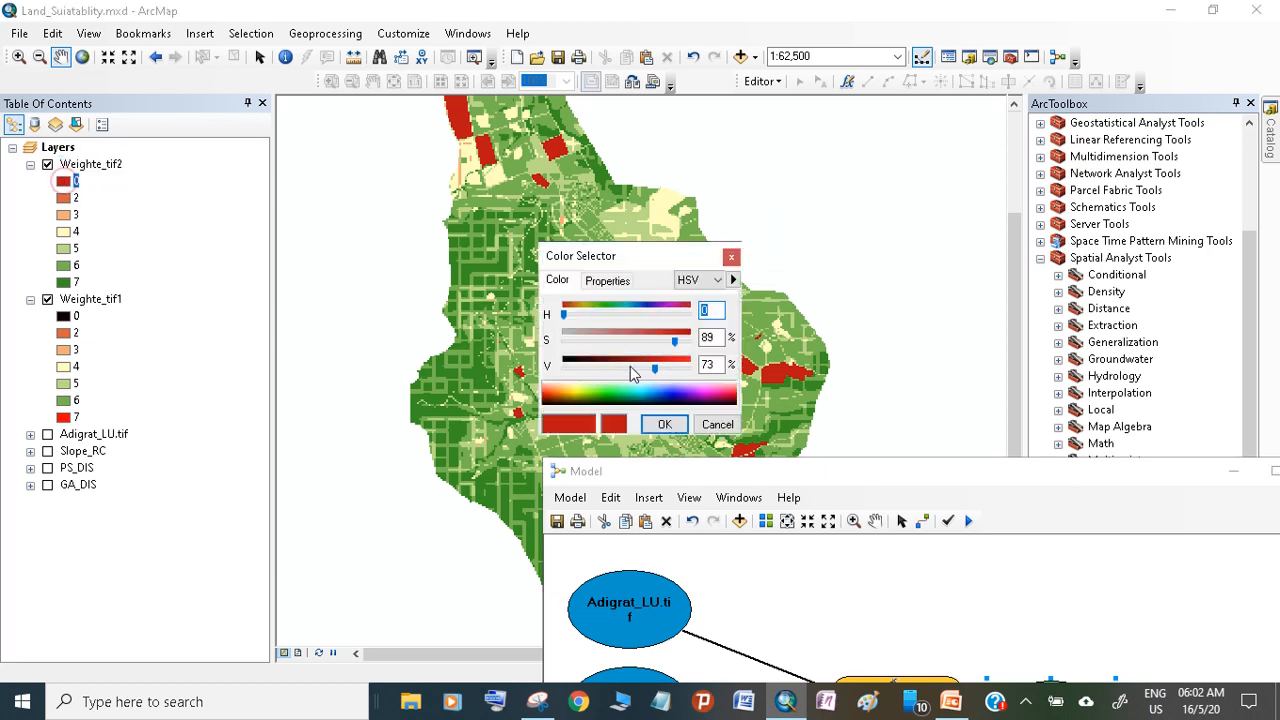
click(590, 390)
click(560, 395)
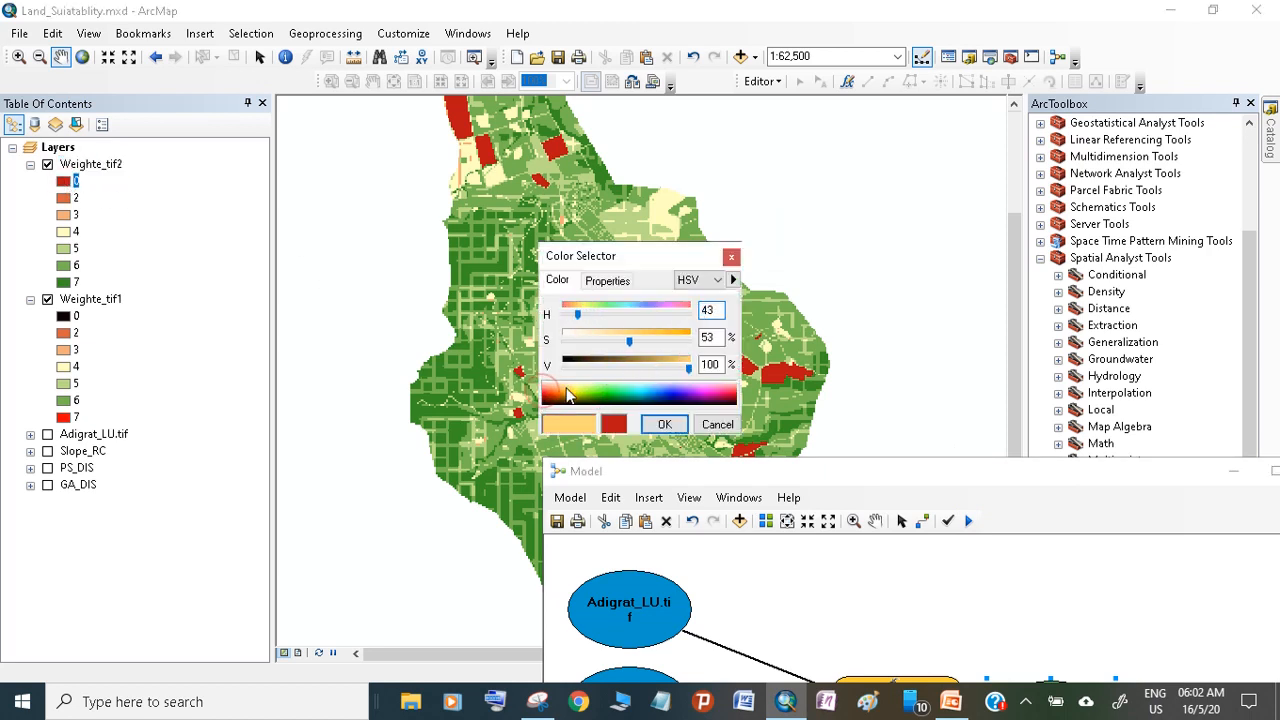
click(664, 424)
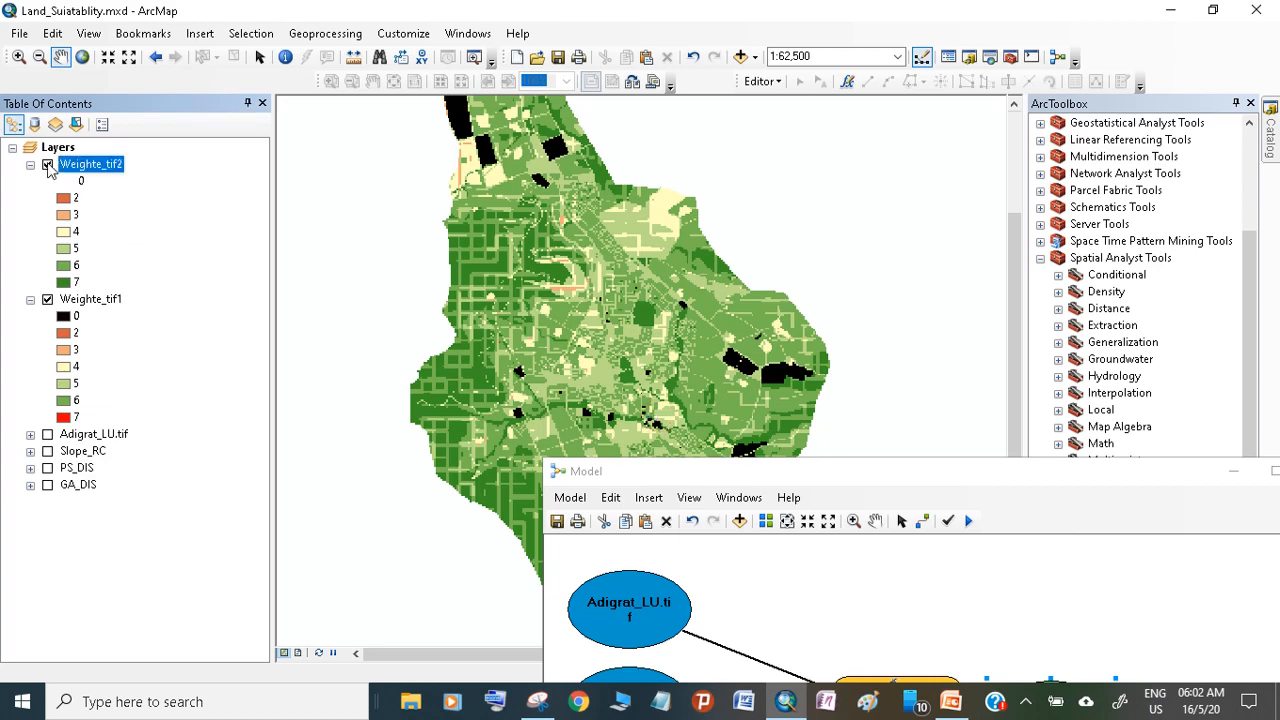
Switch the Weighte_tif2 layer off and on to compare it with Weighte_tif1
click(47, 165)
click(47, 165)
click(47, 165)
click(47, 165)
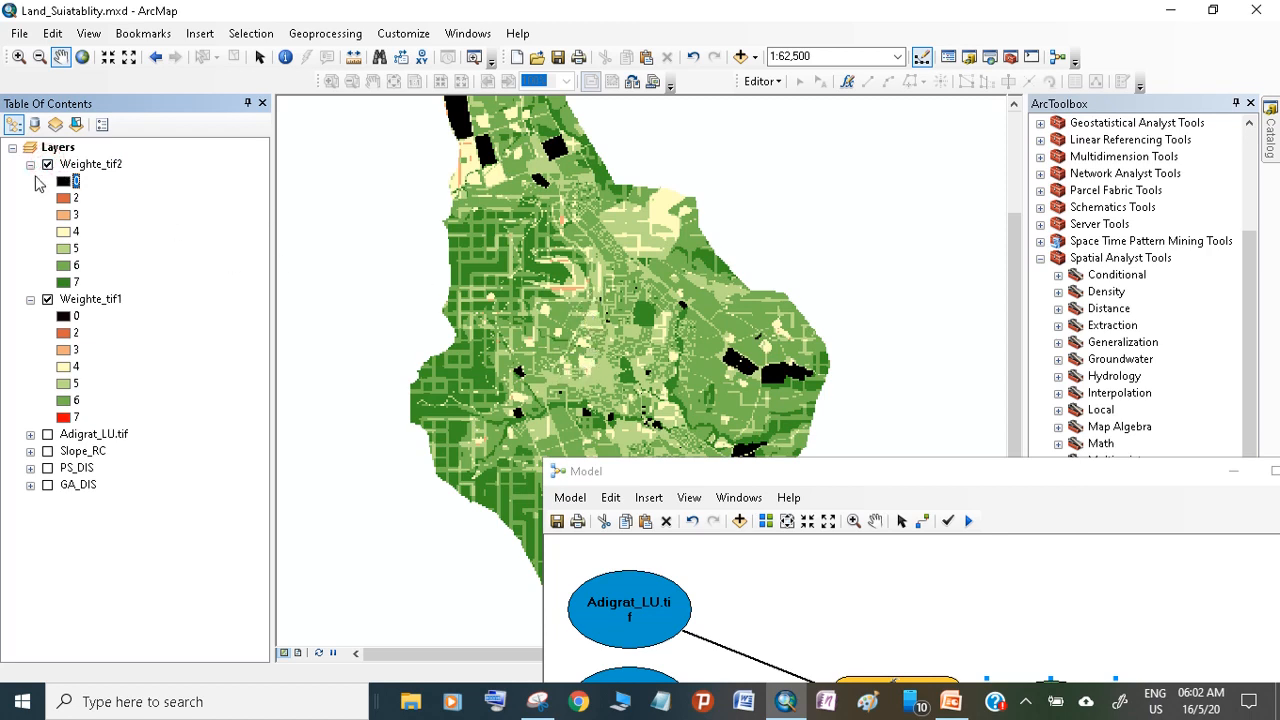
Place the model window over the map, start saving the model and browse to the pp folder on D:\
drag(797, 468, 706, 427)
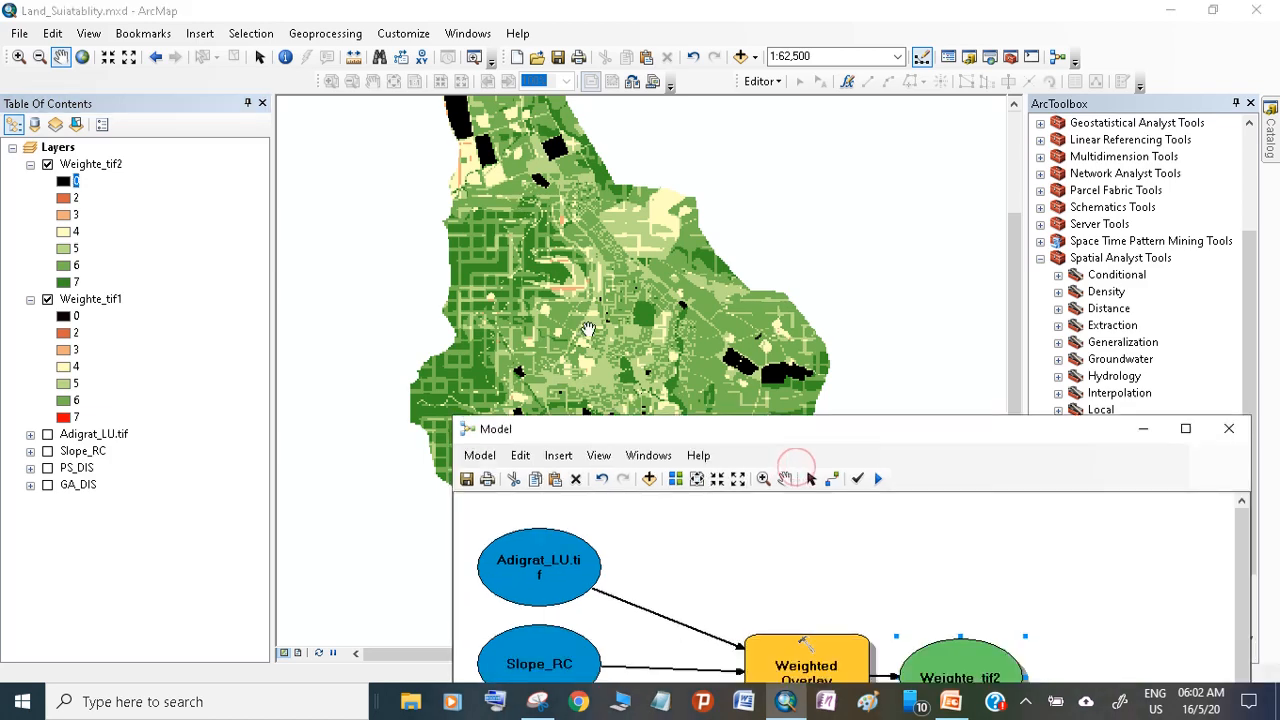
double_click(699, 432)
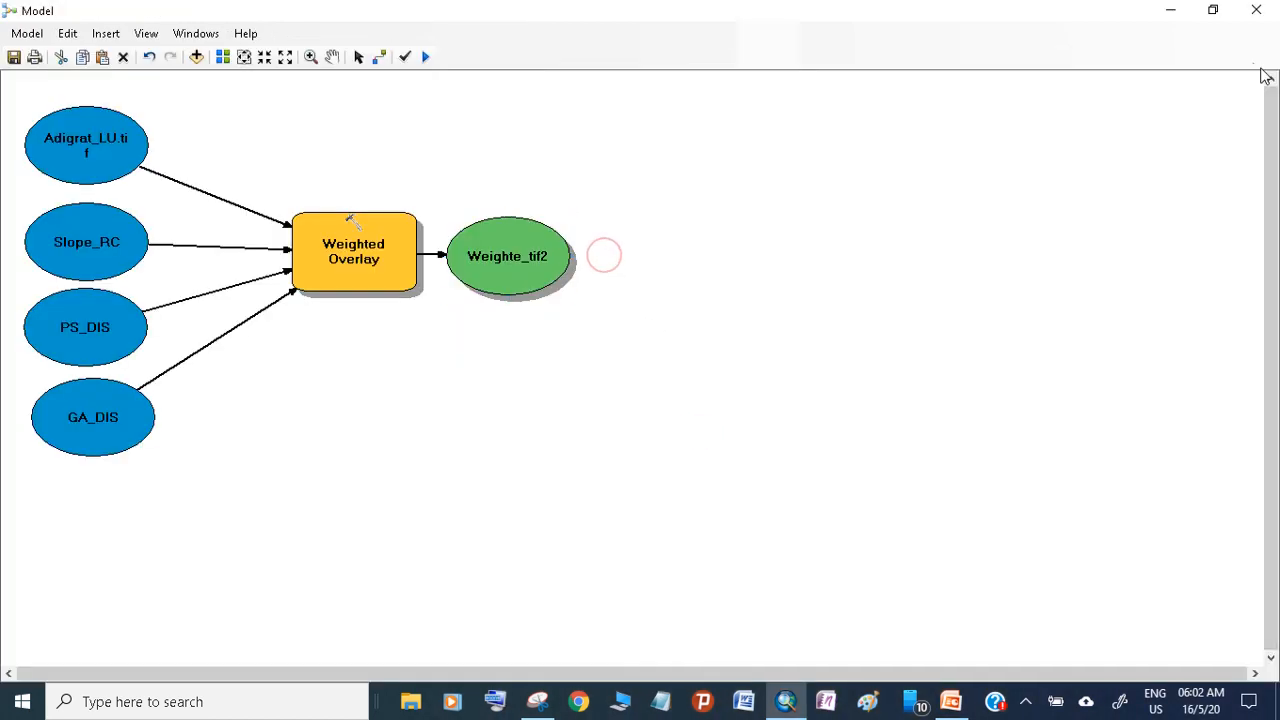
click(1213, 10)
drag(910, 433, 738, 174)
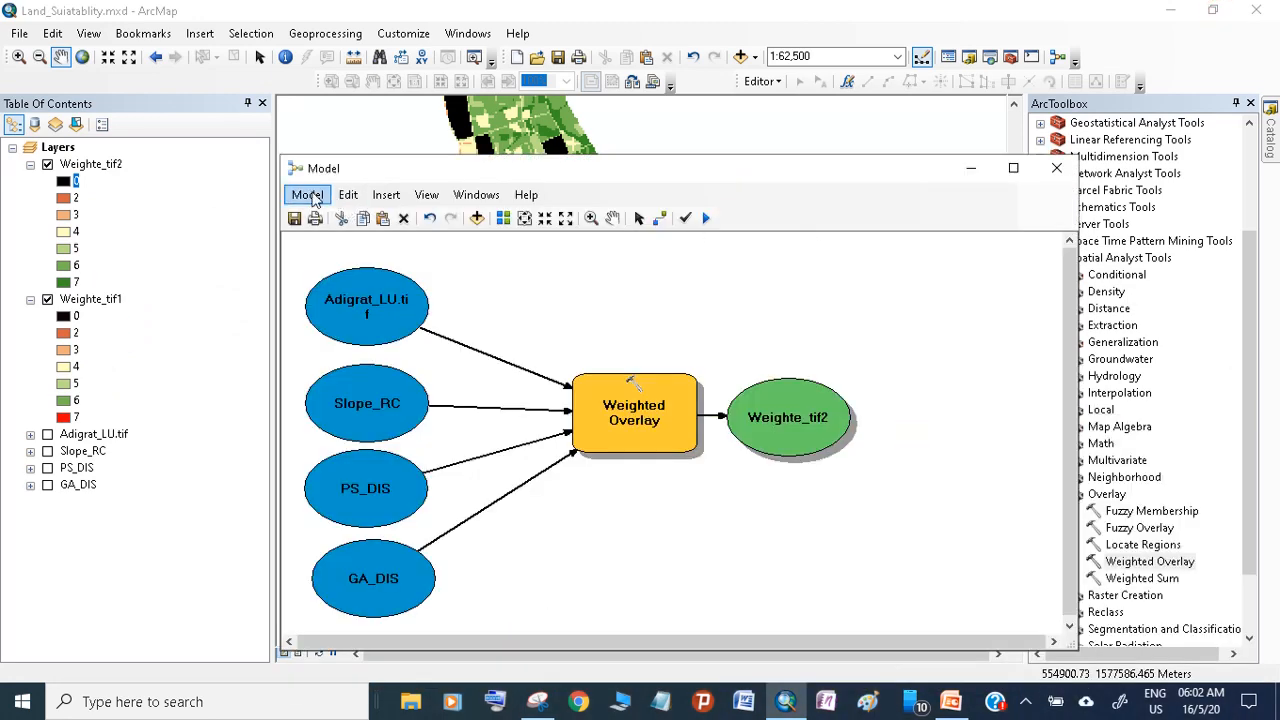
click(294, 218)
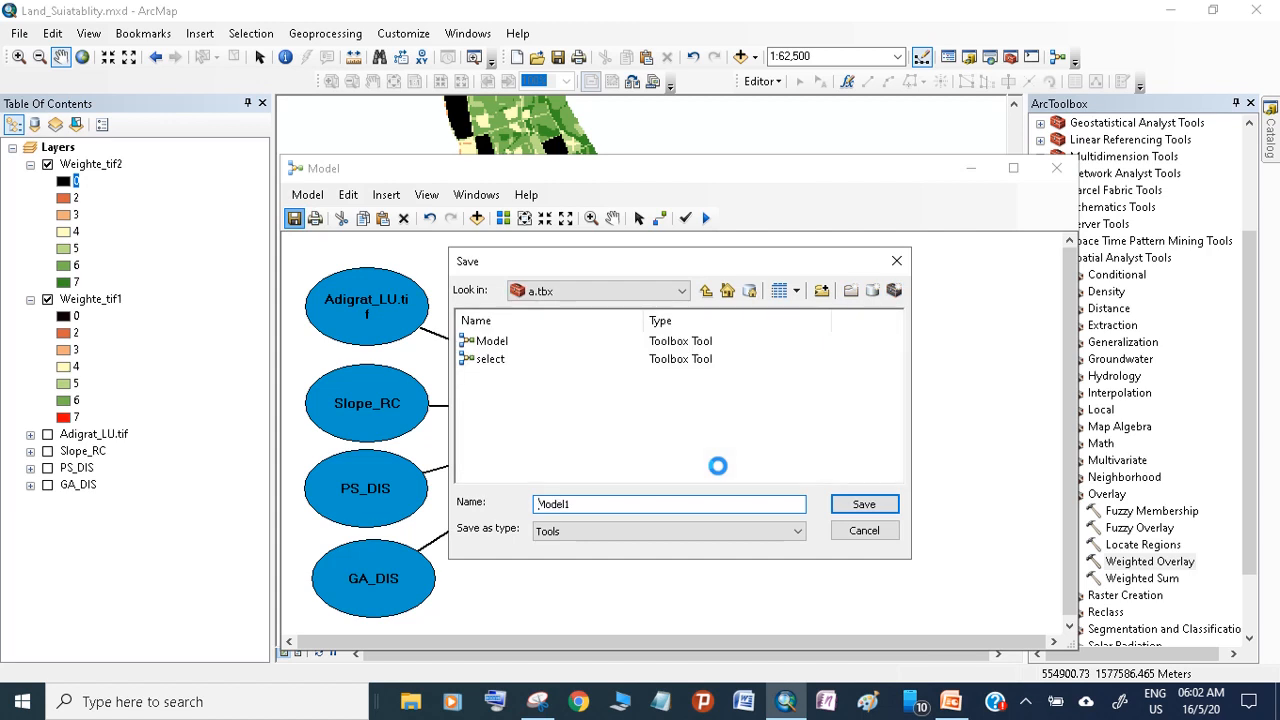
click(585, 291)
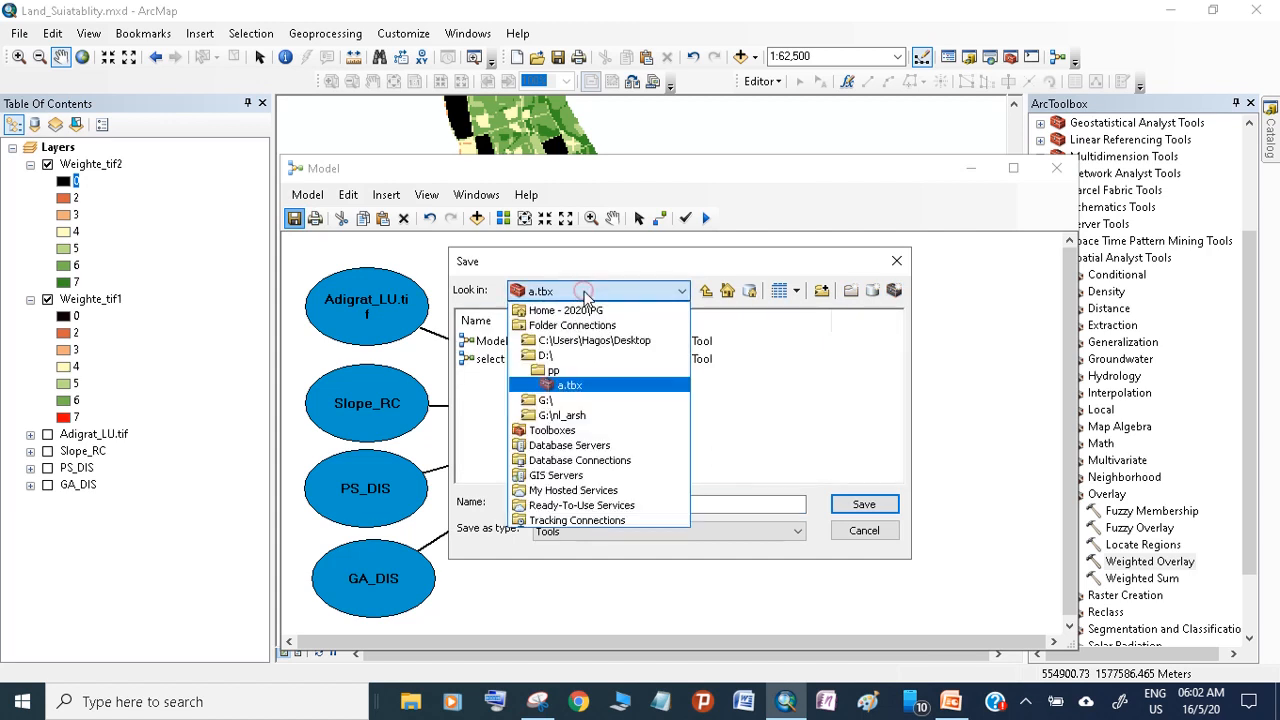
click(563, 372)
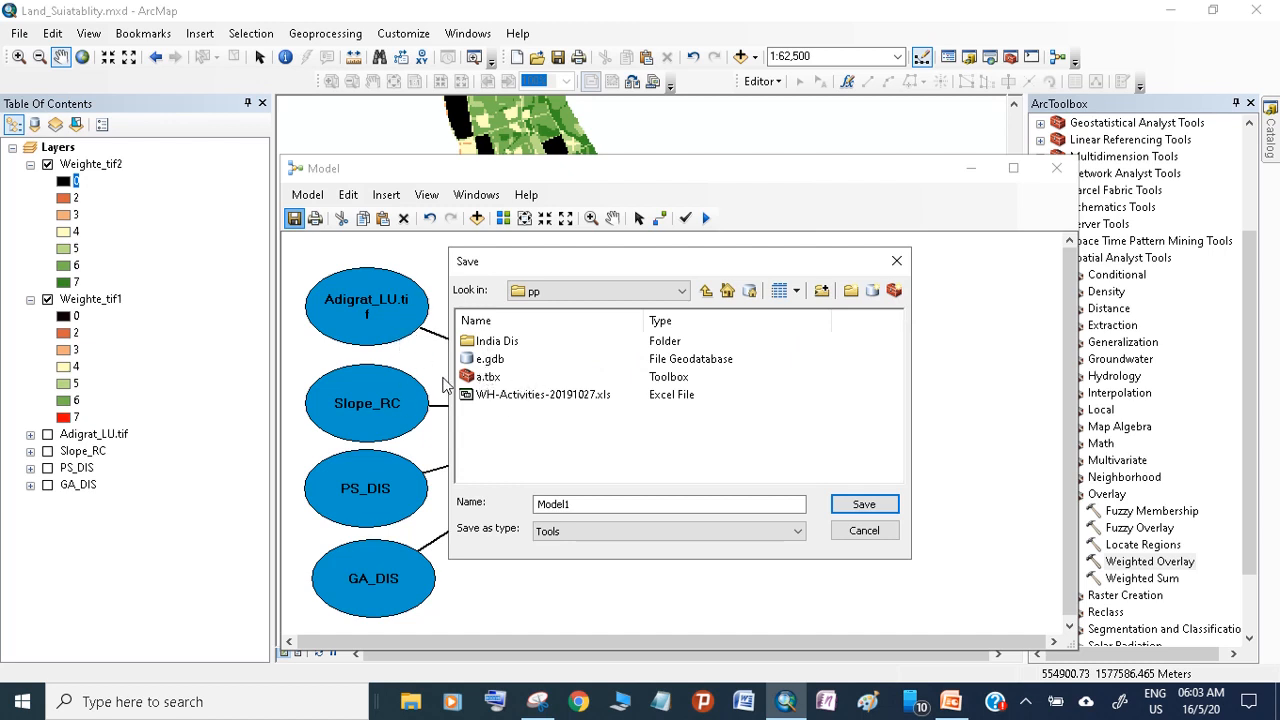
Create a new toolbox named SA in the pp folder and open it as the save location
click(893, 290)
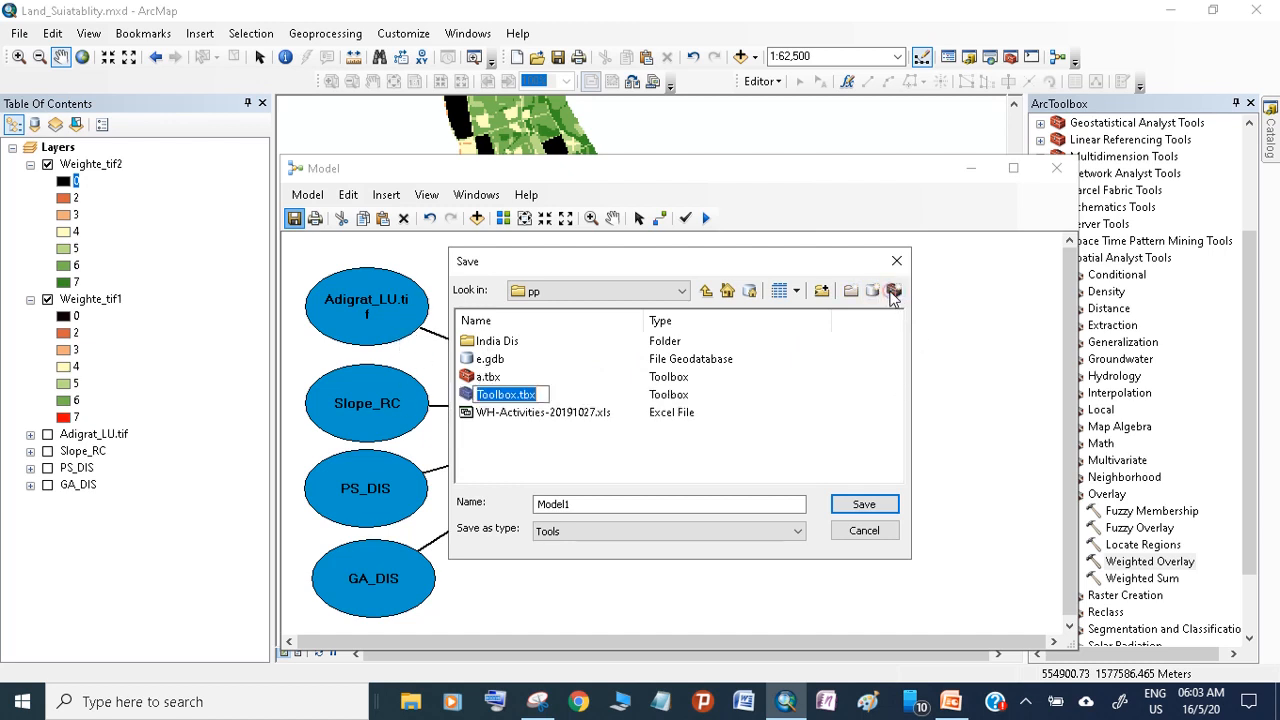
text(S)
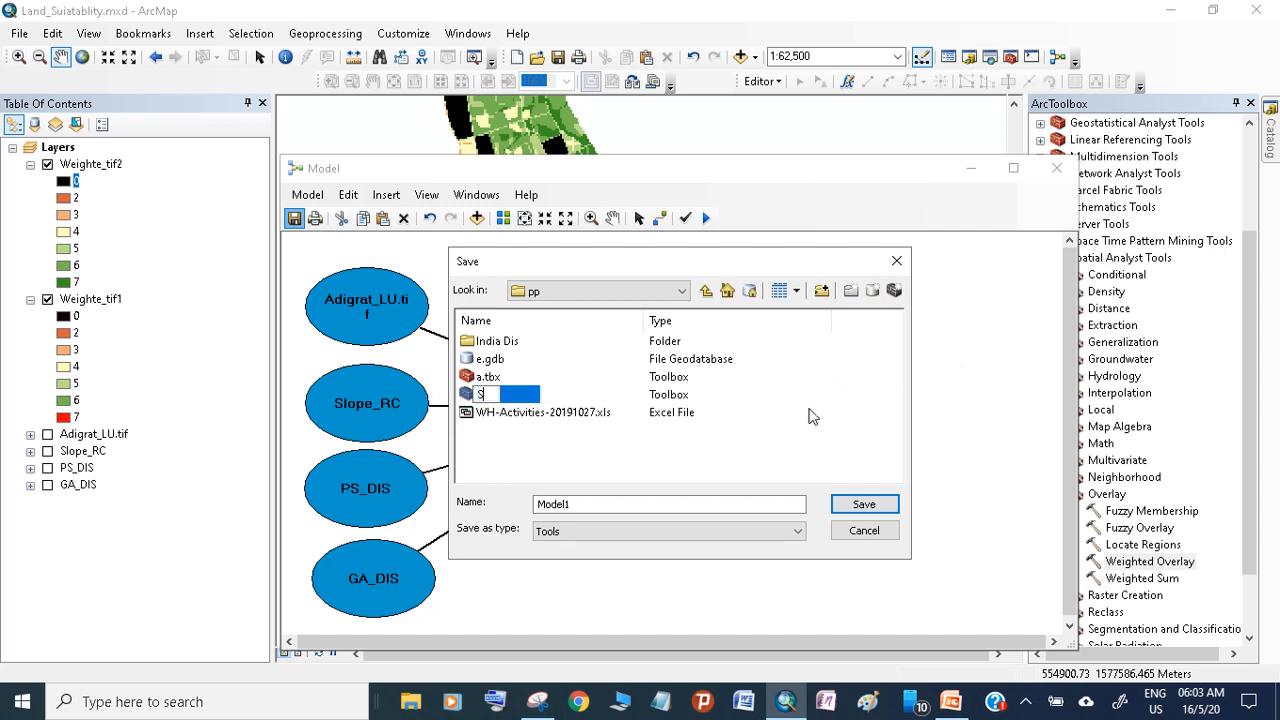
text(A)
click(763, 457)
click(484, 391)
double_click(484, 393)
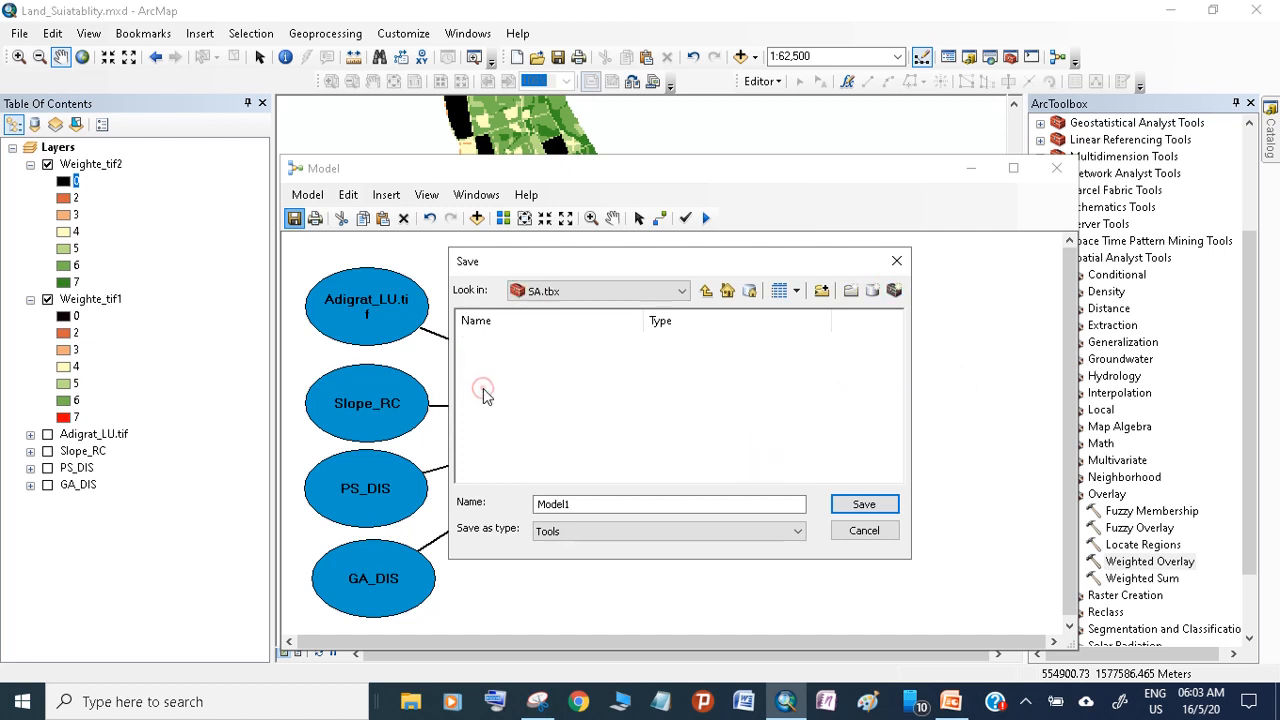
Save the model as School in SA.tbx and close the model window
click(560, 503)
double_click(562, 503)
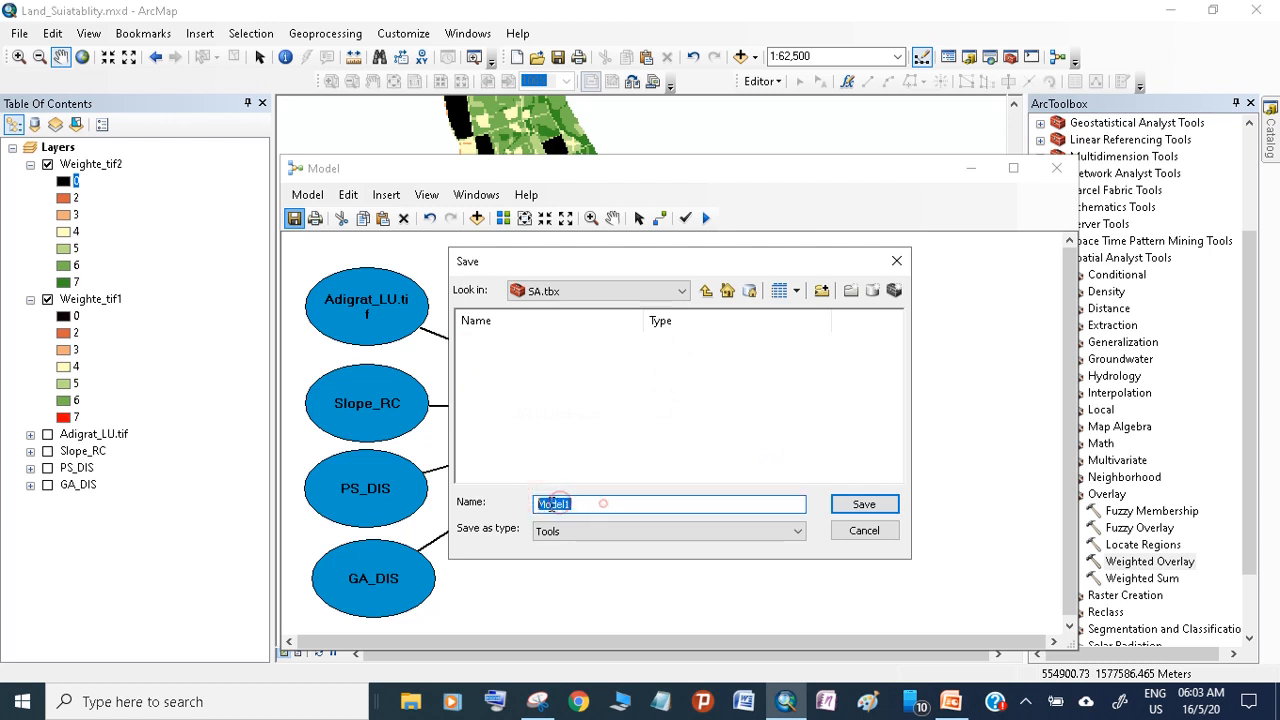
text(School)
click(858, 508)
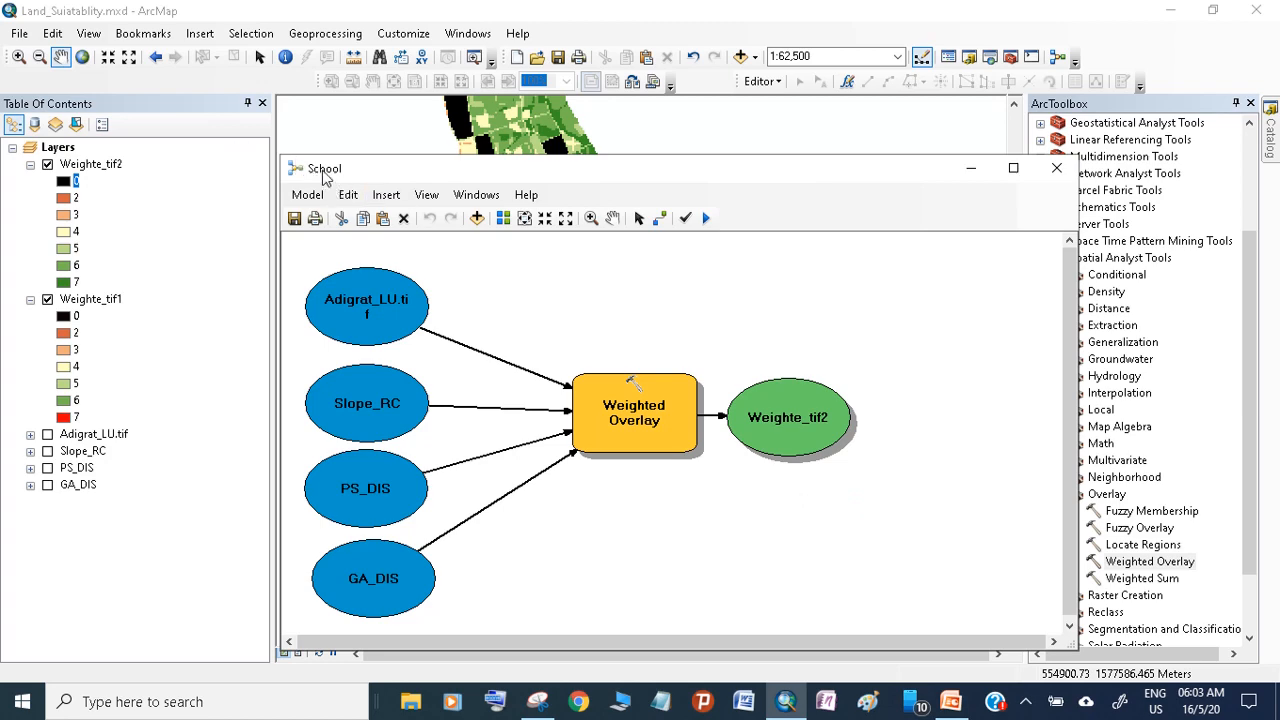
click(1056, 170)
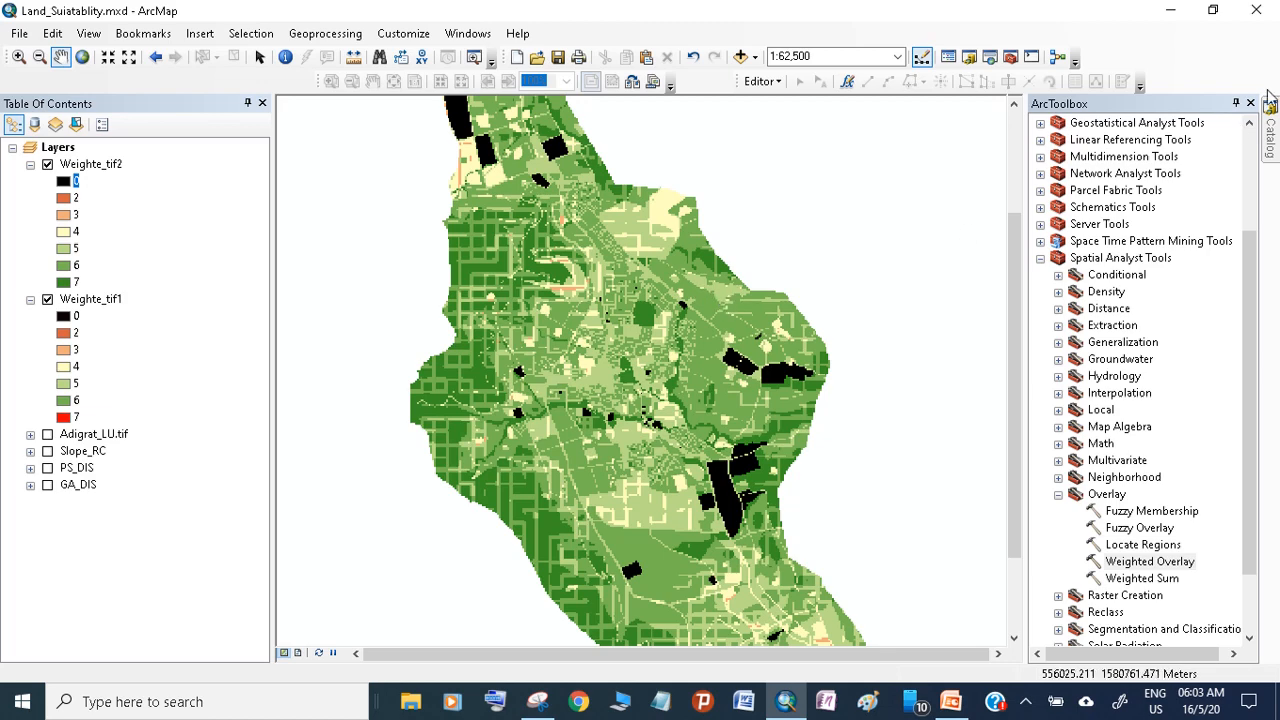
click(1056, 58)
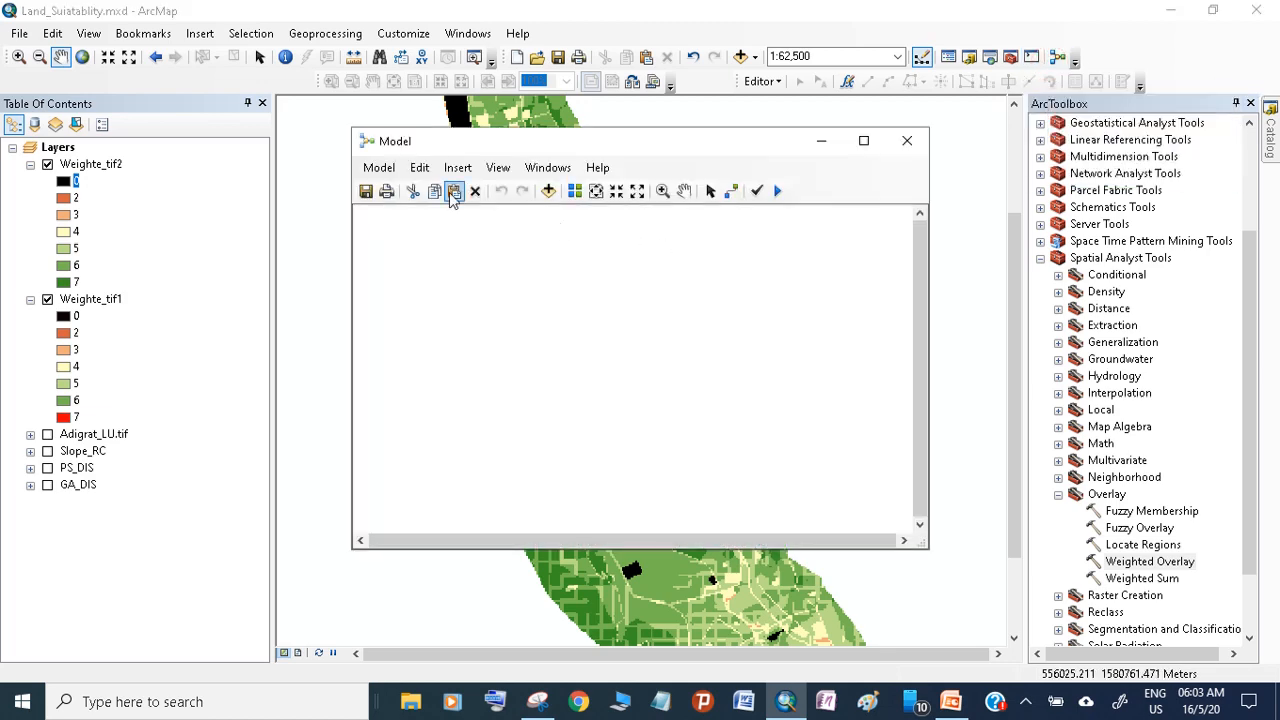
click(379, 167)
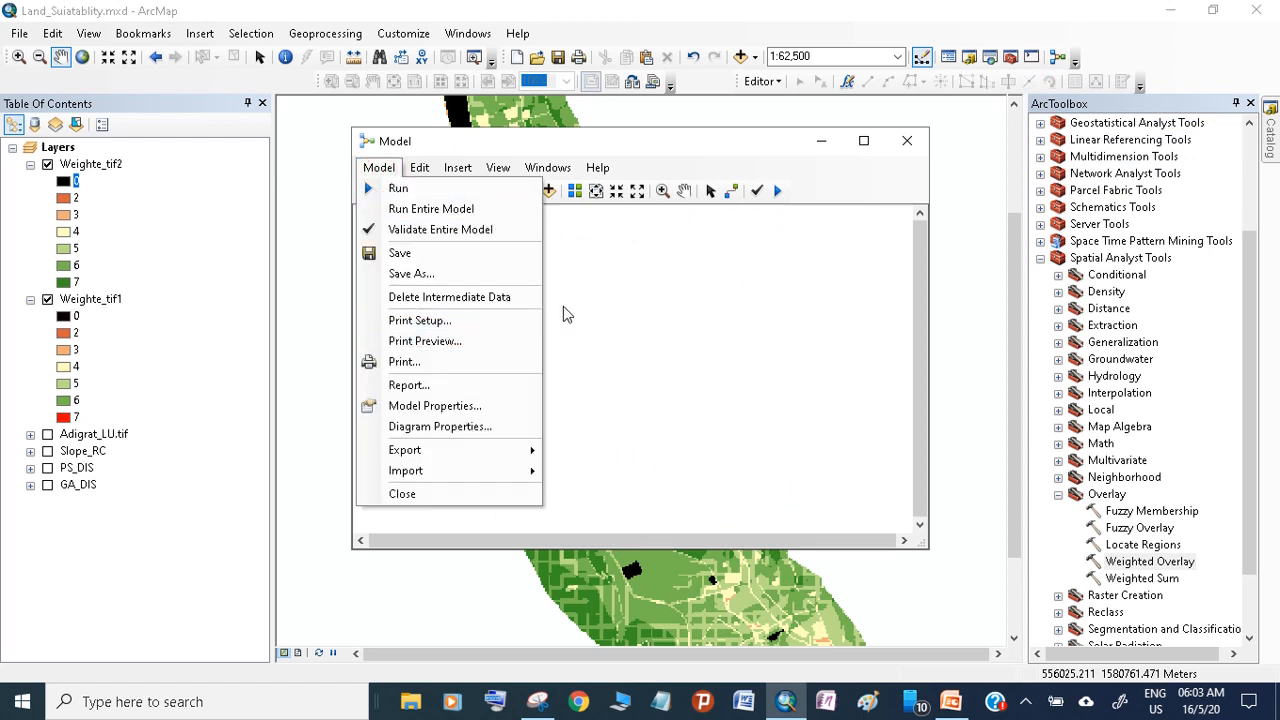
click(651, 148)
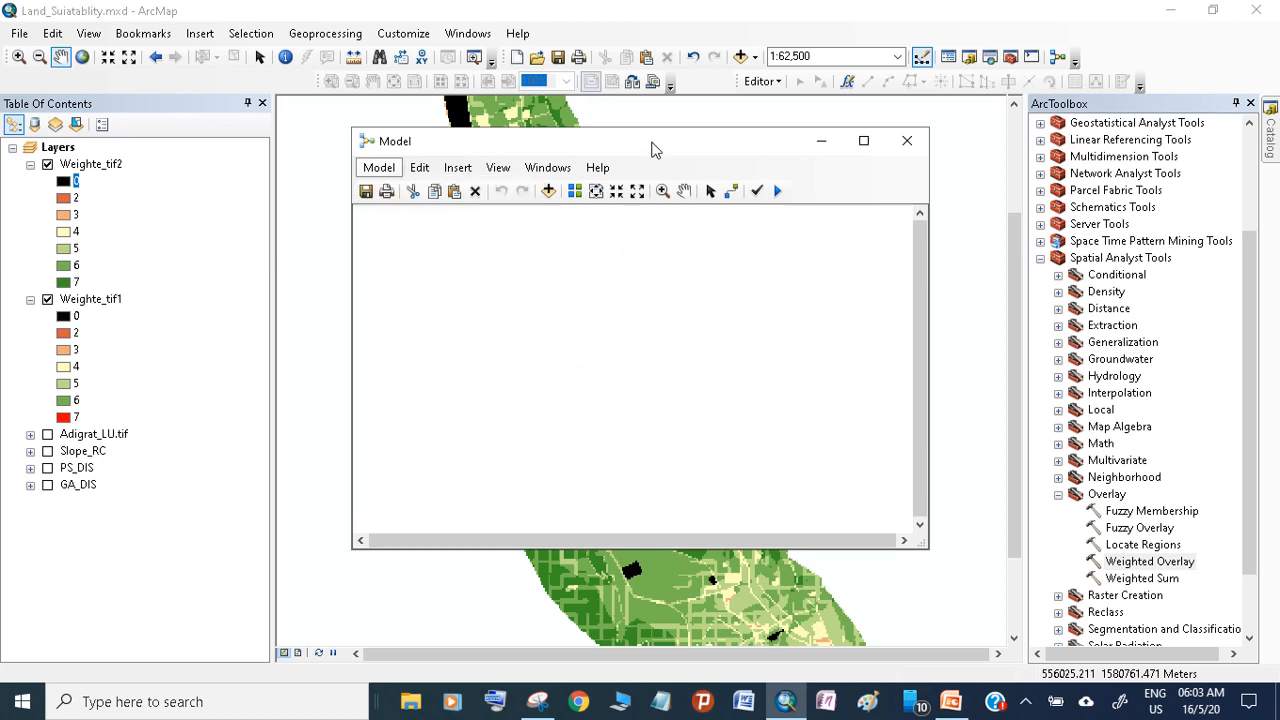
click(906, 141)
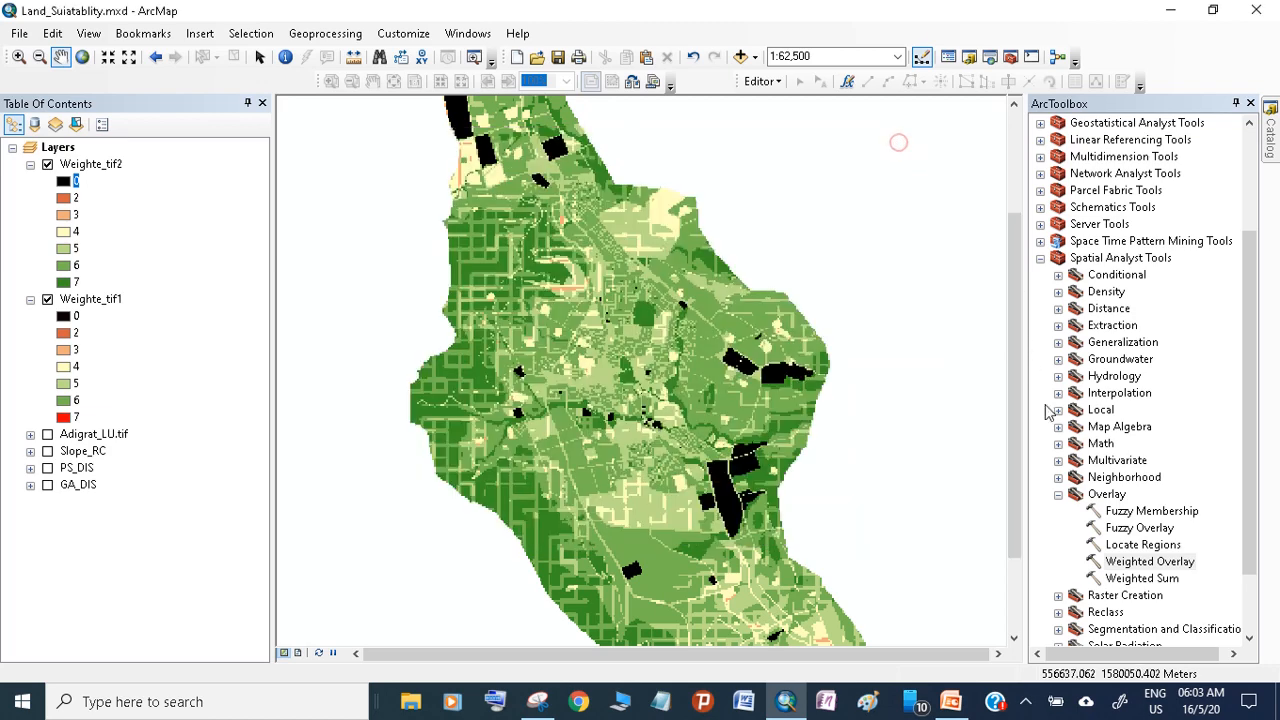
Collapse the Spatial Analyst toolbox and add SA.tbx from the pp folder on D:\ to ArcToolbox
click(1060, 495)
click(1040, 258)
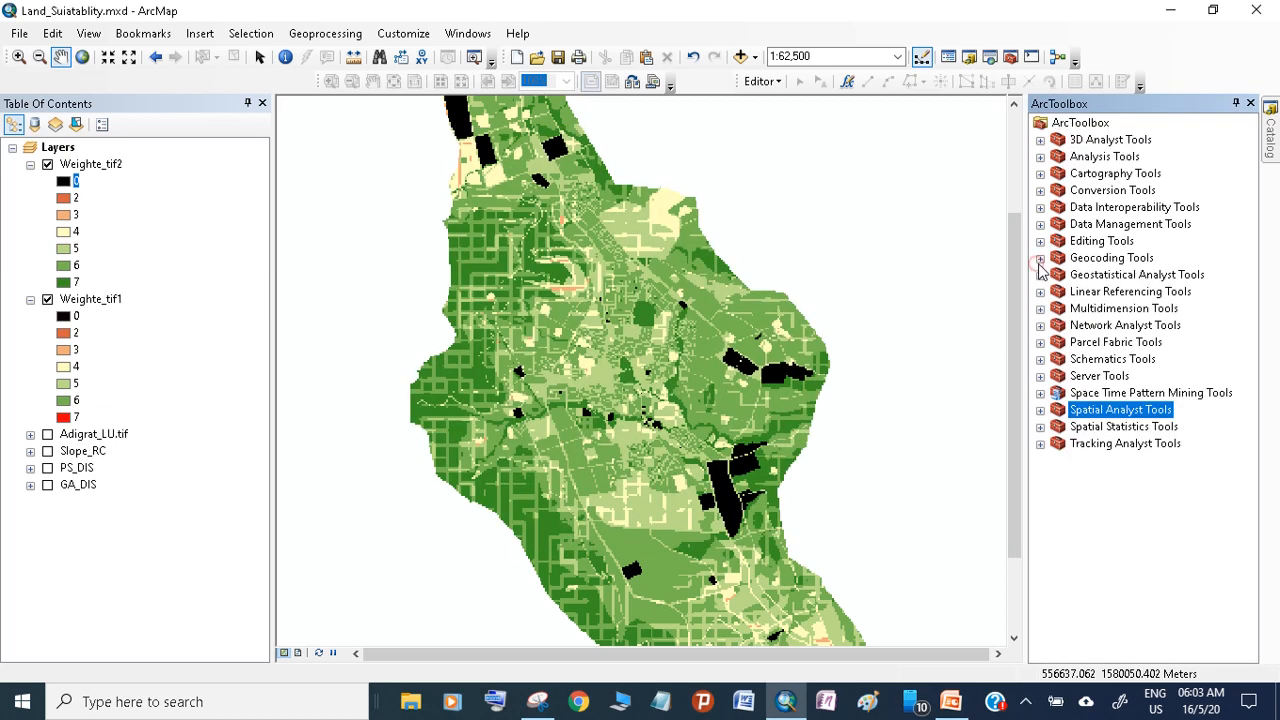
right_click(1078, 123)
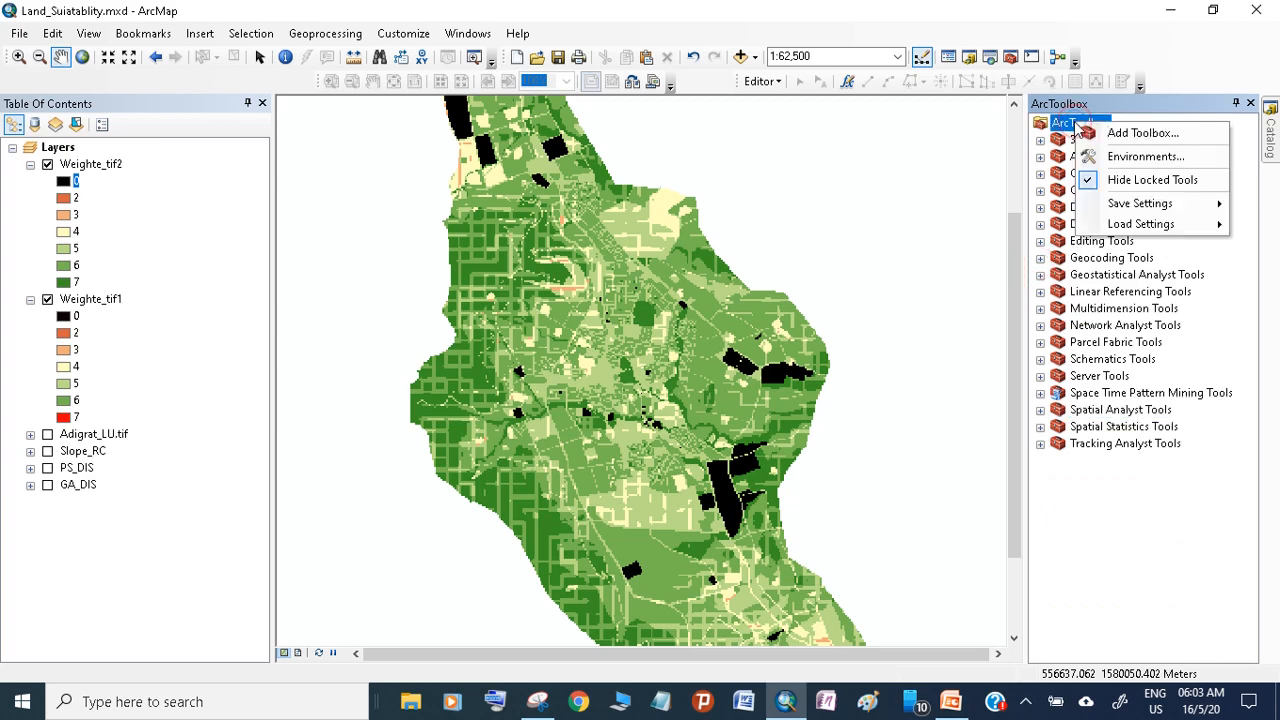
click(1130, 133)
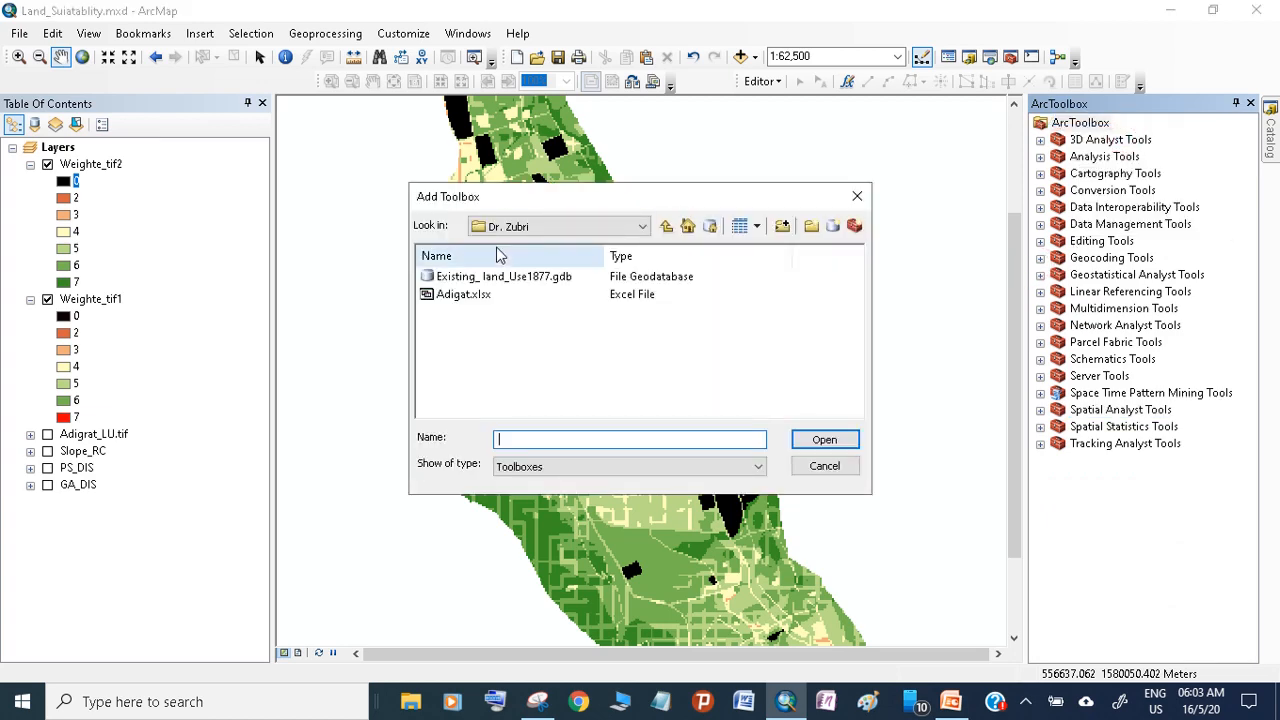
click(605, 228)
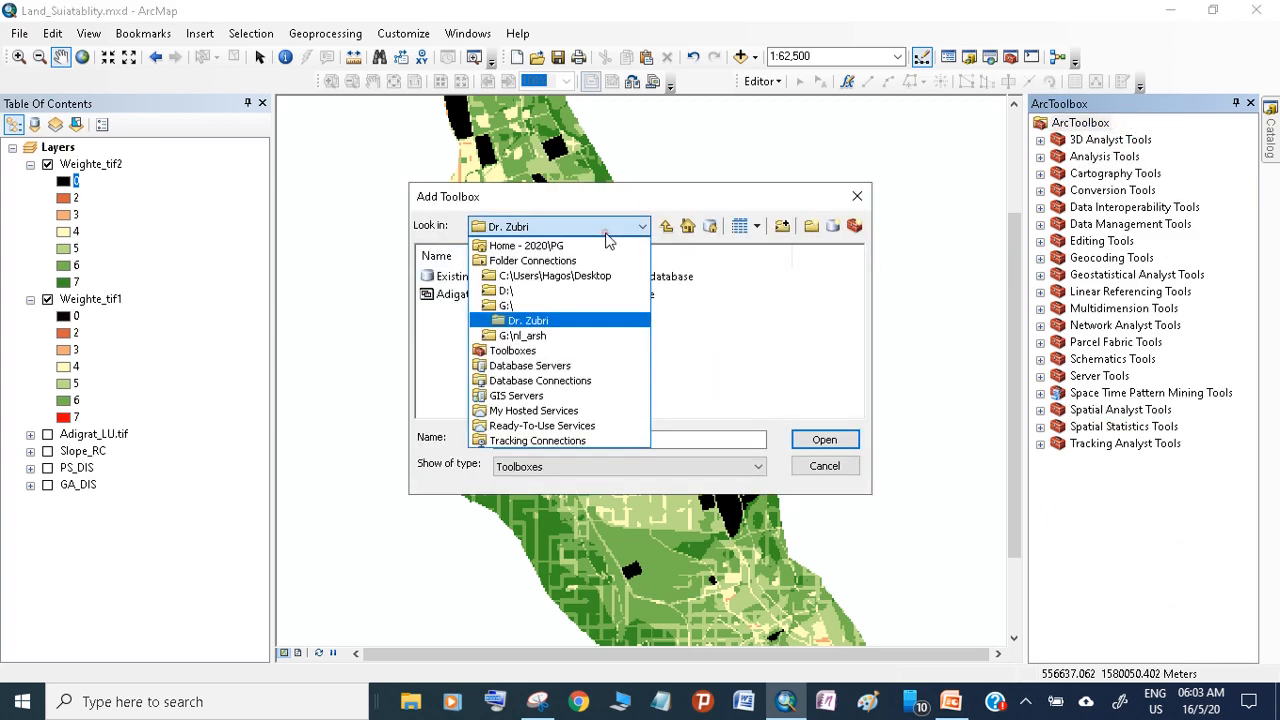
click(538, 293)
click(464, 352)
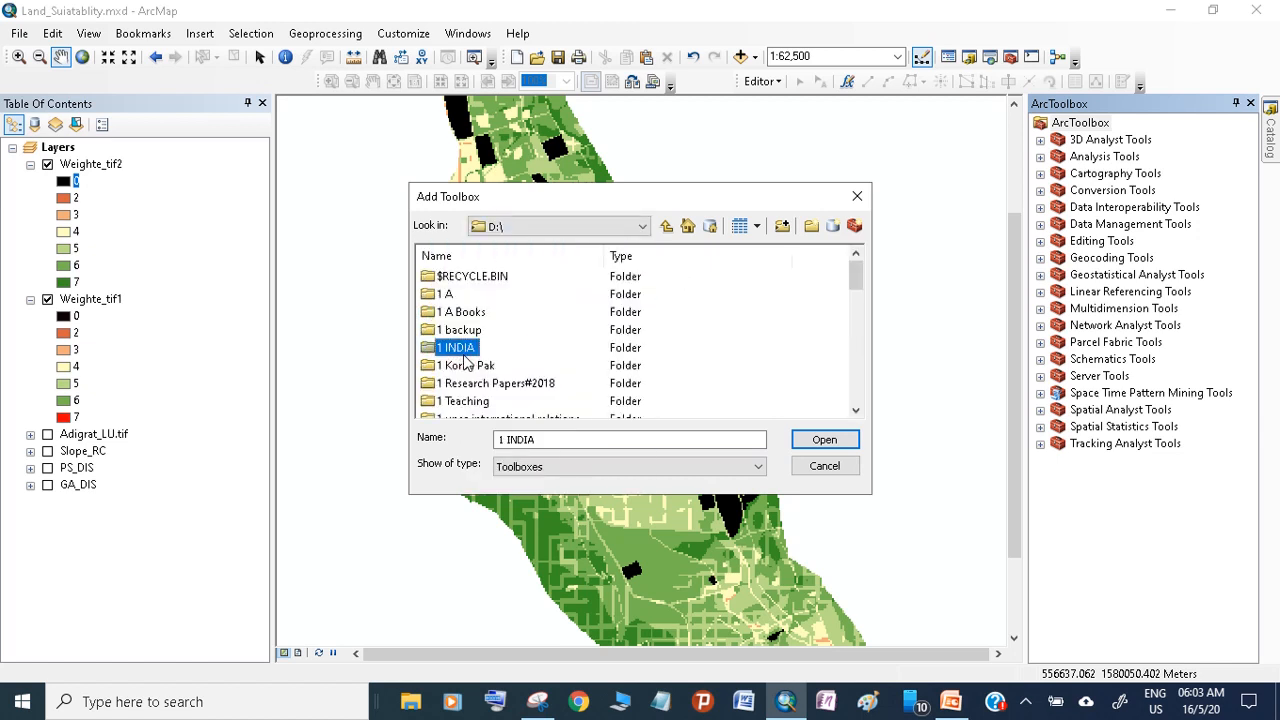
key(p)
double_click(450, 284)
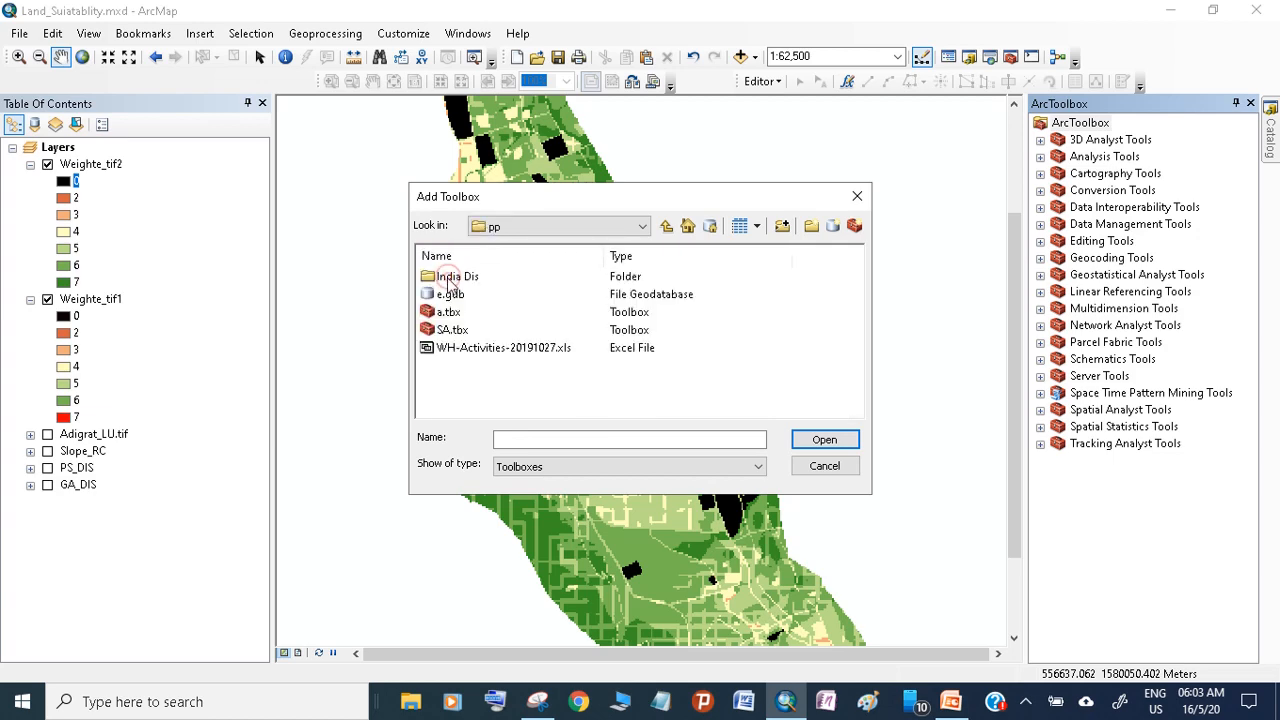
click(465, 332)
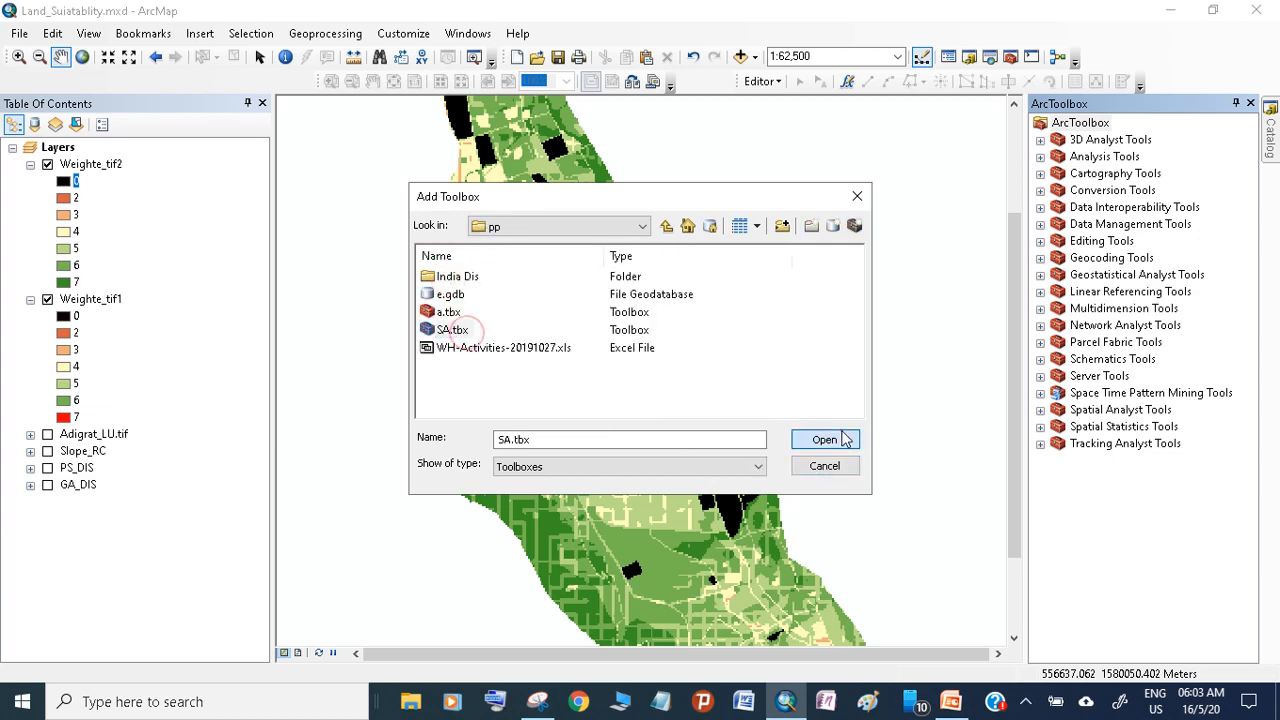
click(825, 441)
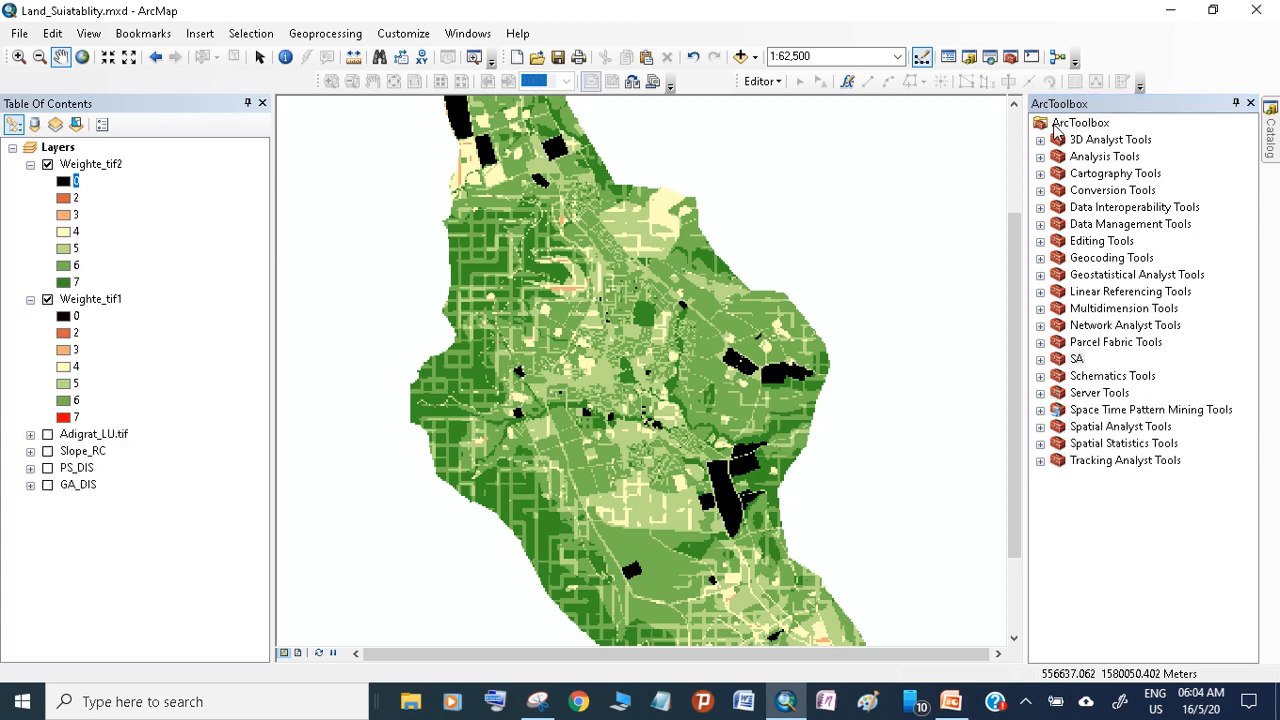
Open the School model from the SA toolbox for editing and move its window up slightly
click(1040, 359)
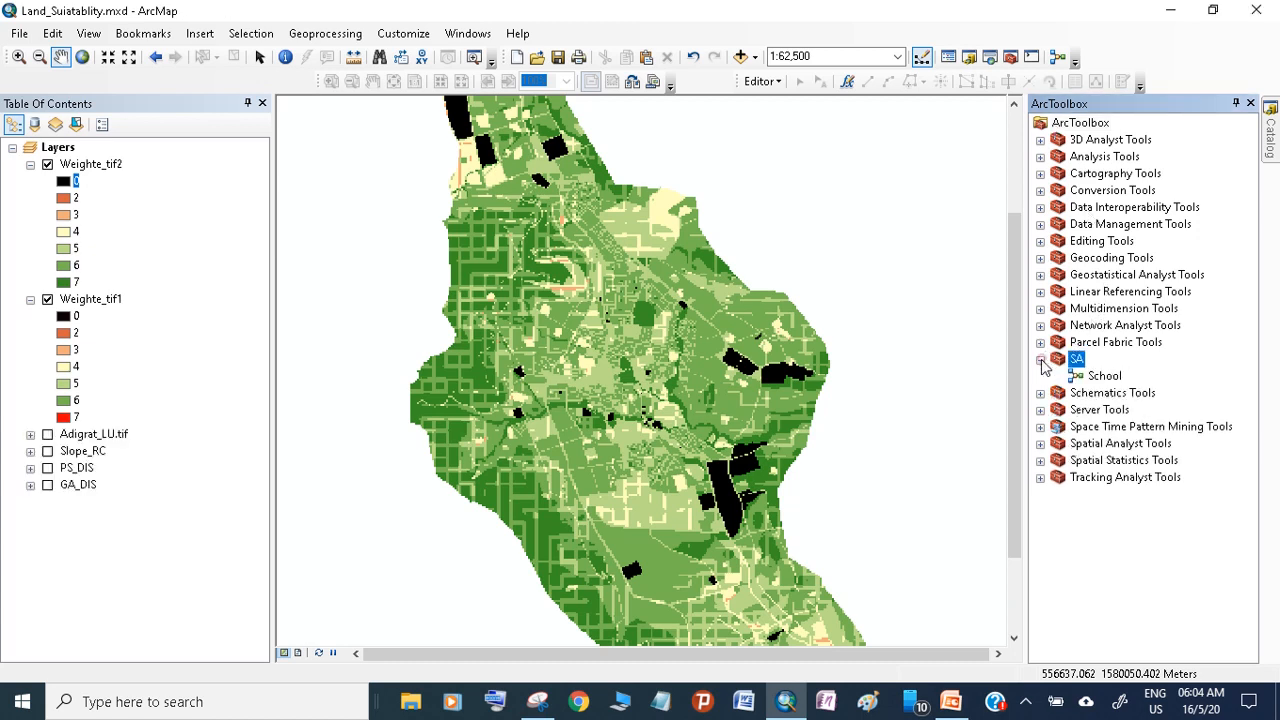
click(1090, 378)
right_click(1090, 378)
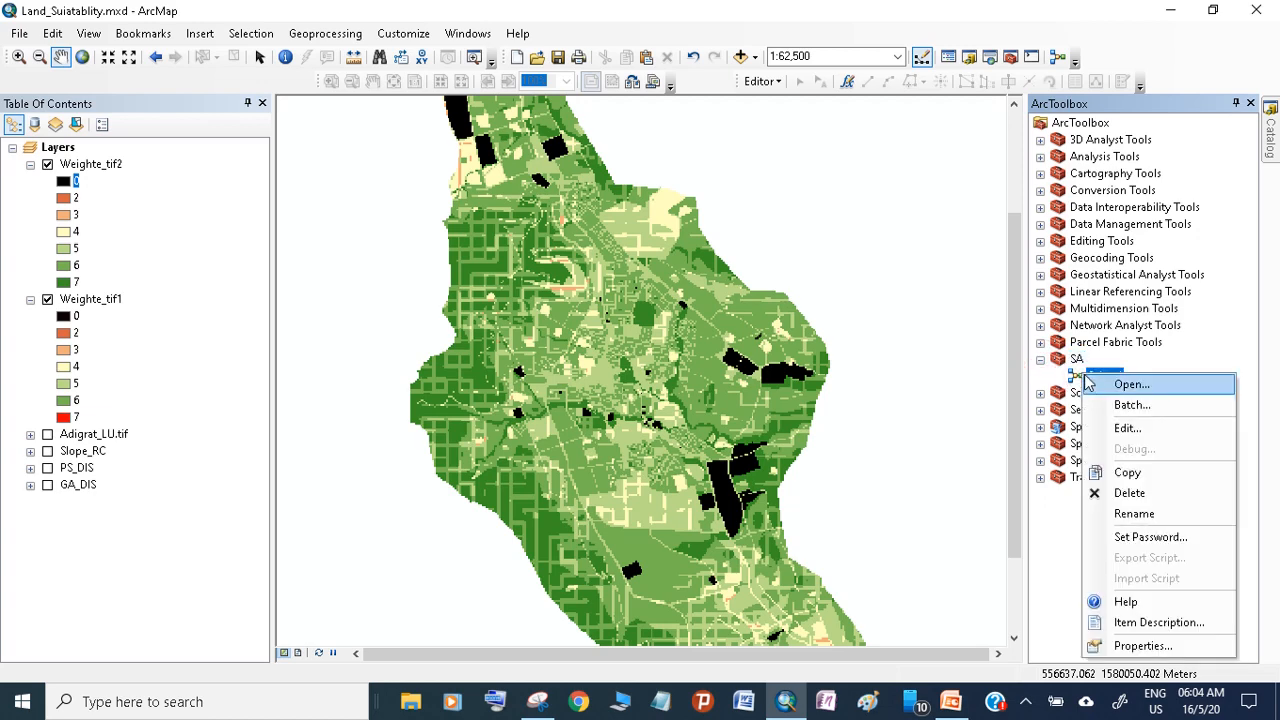
click(1160, 430)
drag(676, 168, 670, 125)
Rearrange the Adigrat_LU.tif, Slope_RC, PS_DIS and GA_DIS input elements into a neater column in the School model
click(376, 246)
drag(376, 246, 376, 243)
mouse_move(366, 350)
mouse_down()
mouse_move(386, 325)
mouse_move(376, 339)
mouse_up()
click(365, 432)
drag(365, 432, 360, 430)
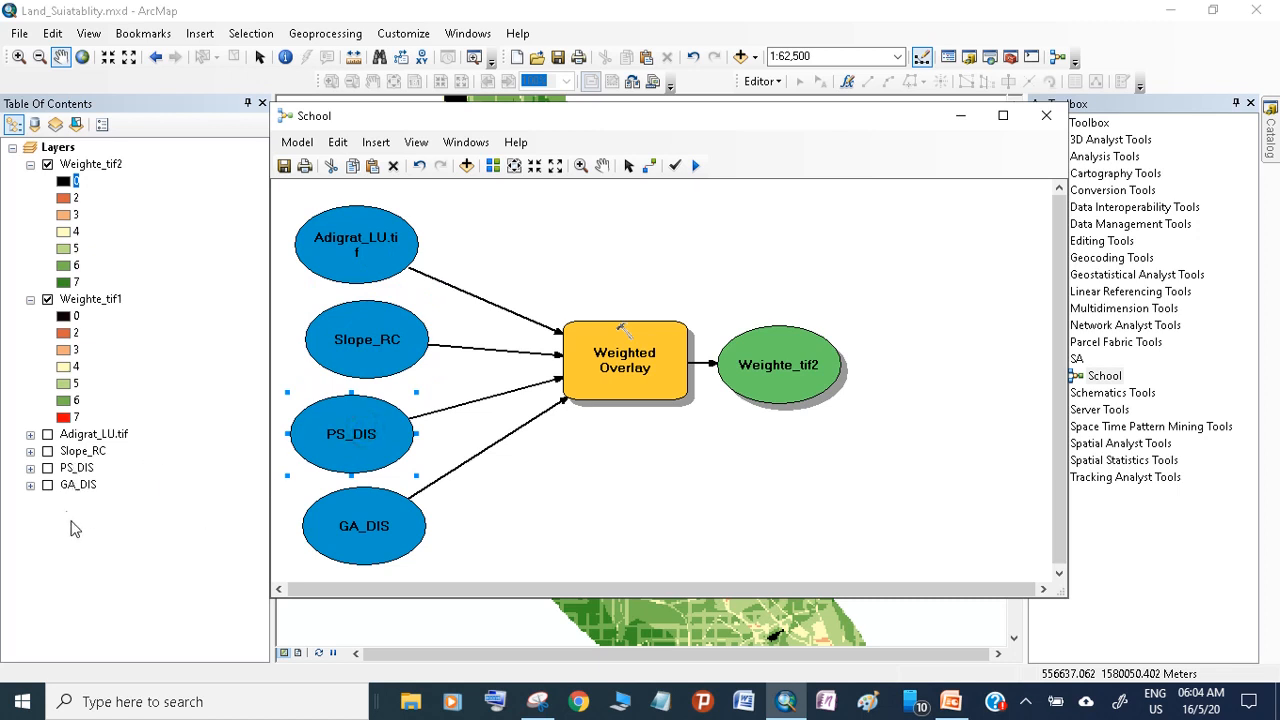
drag(385, 541, 368, 540)
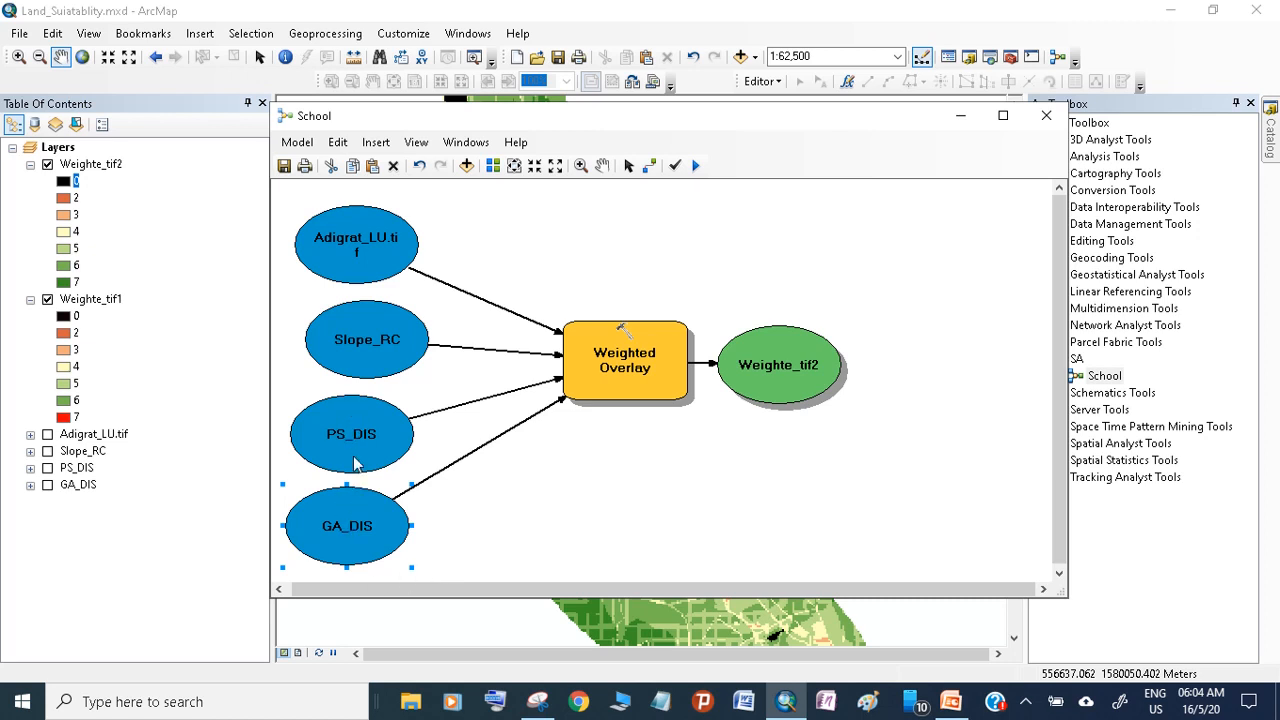
drag(341, 261, 344, 252)
drag(352, 361, 342, 354)
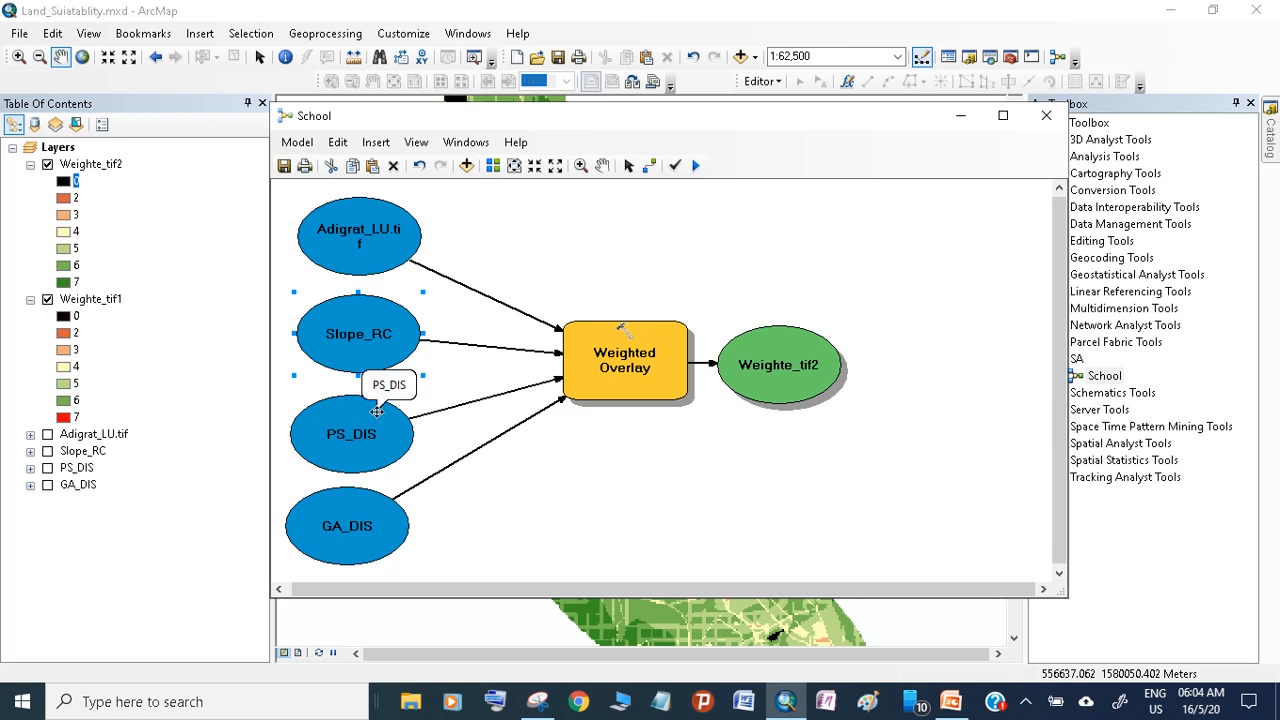
Minimize the School model window to uncover the suitability map
mouse_move(594, 370)
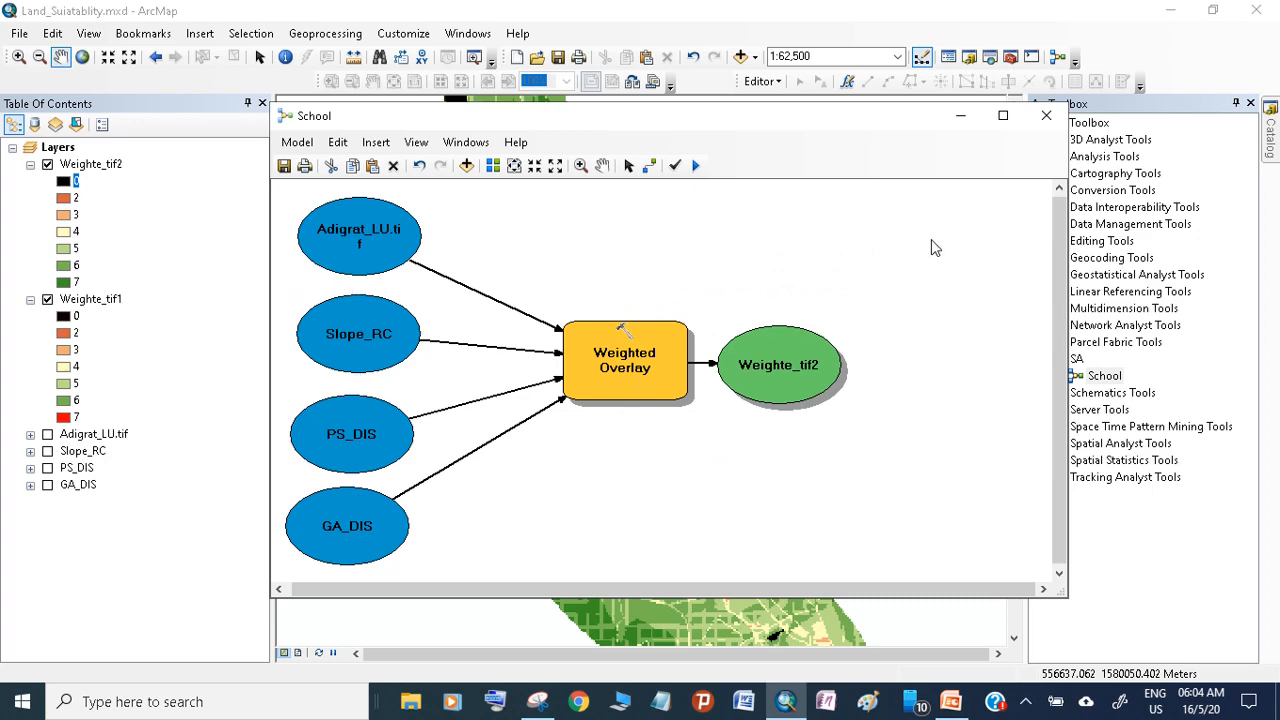
click(959, 118)
click(452, 452)
click(863, 318)
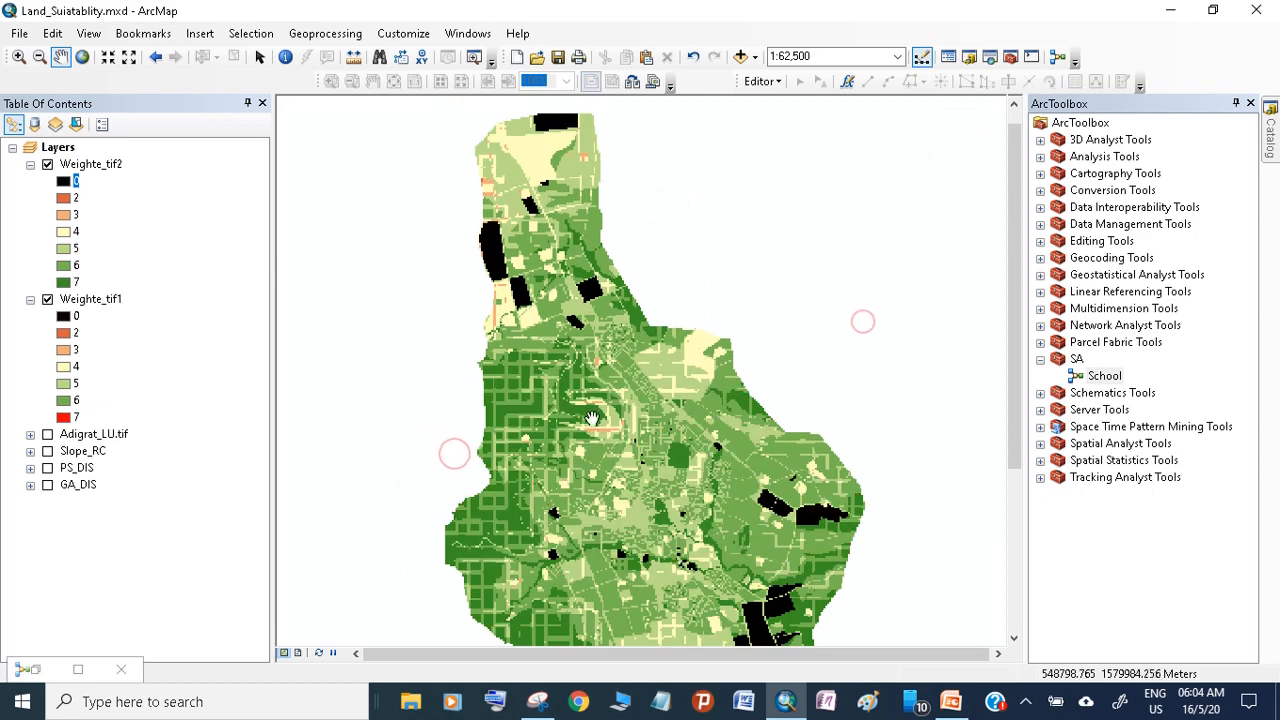
Recolor class 7 of the Weighte_tif2 layer to red with HSV values 1, 100% and 92%
click(63, 282)
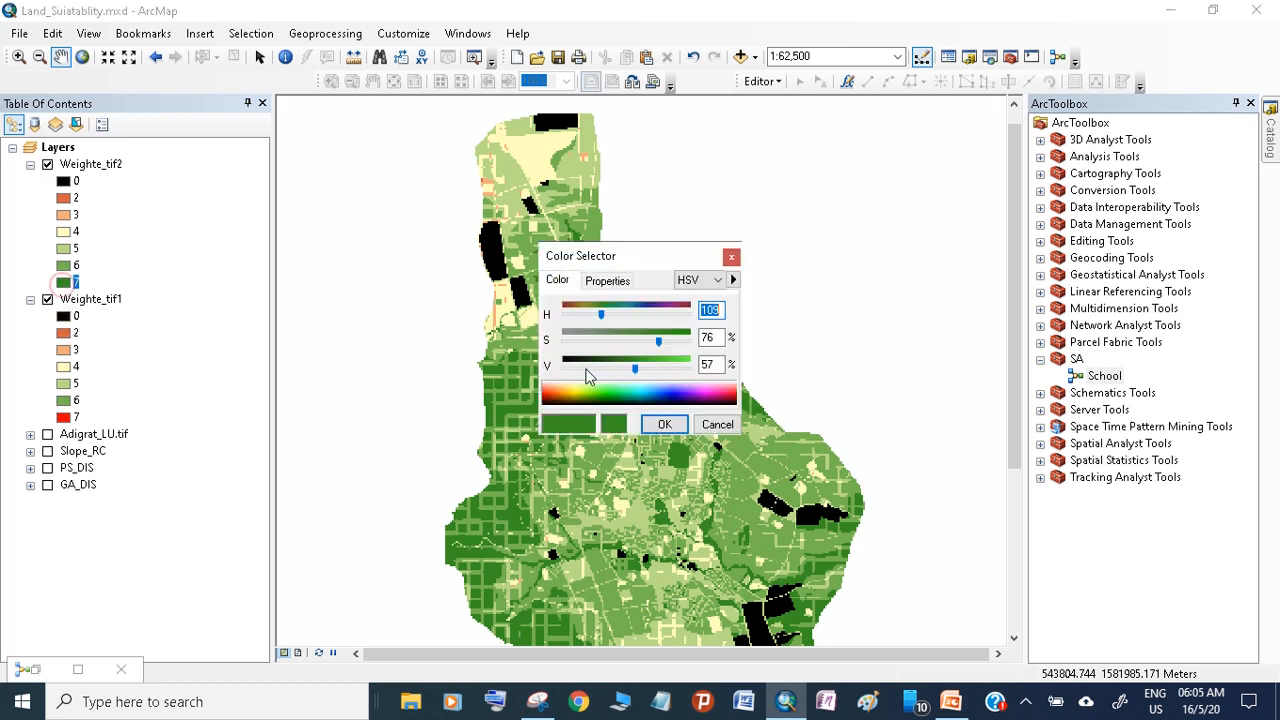
click(578, 390)
drag(577, 386, 543, 394)
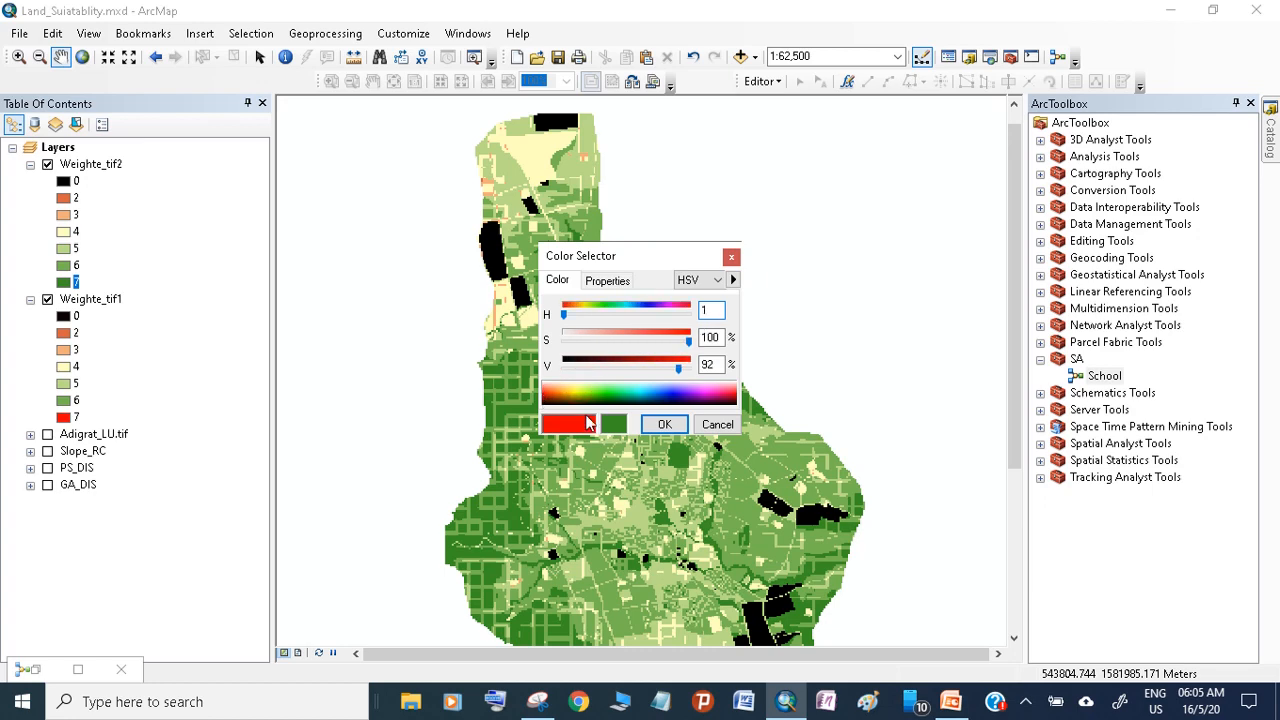
click(660, 425)
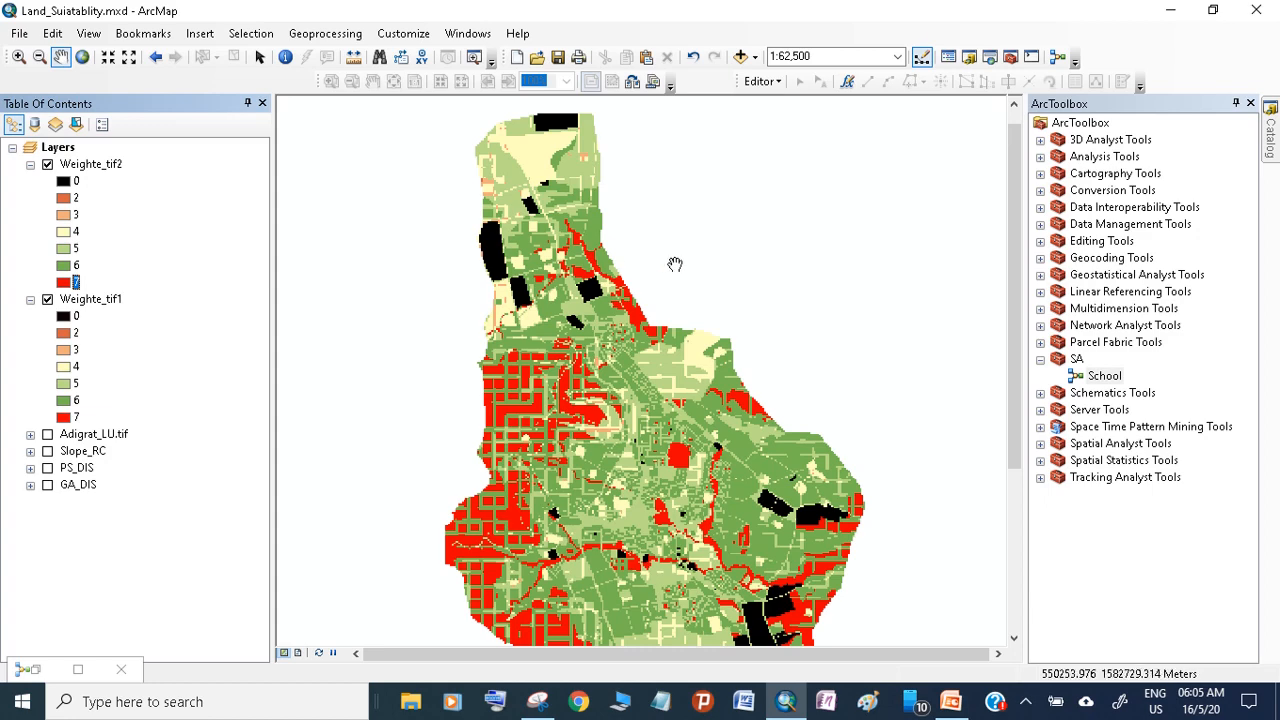
drag(734, 465, 689, 438)
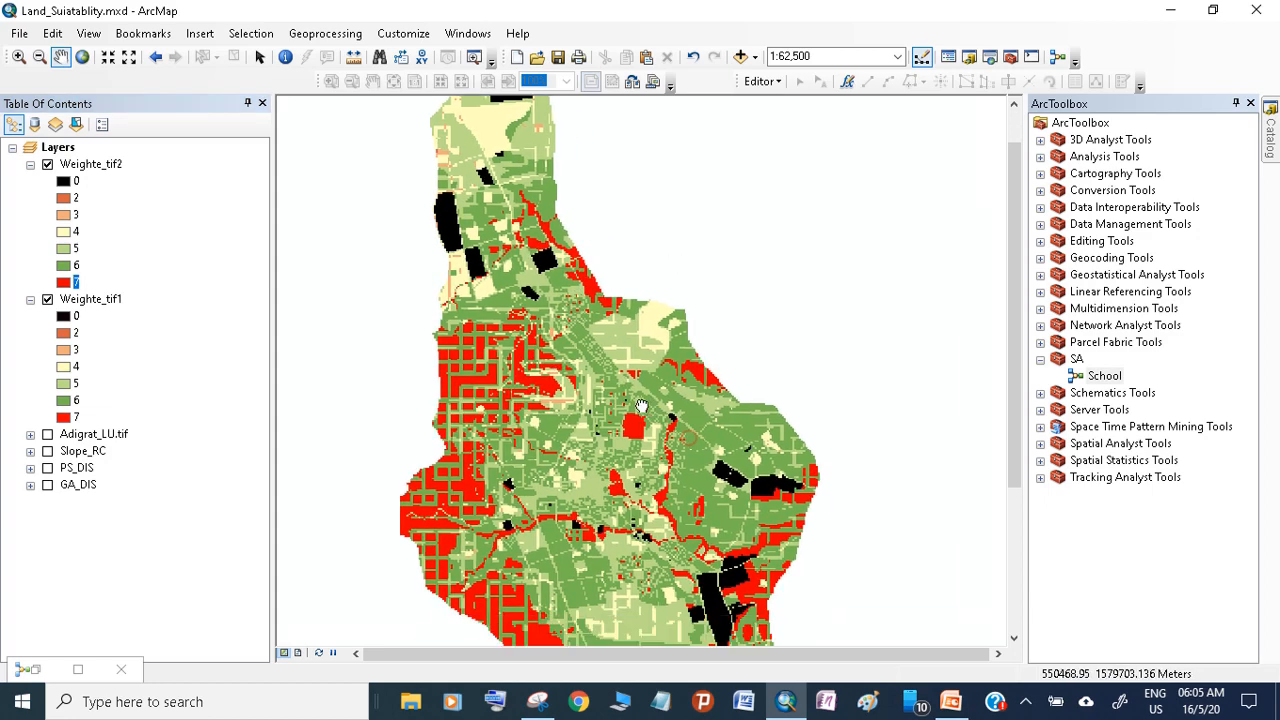
drag(666, 484, 672, 441)
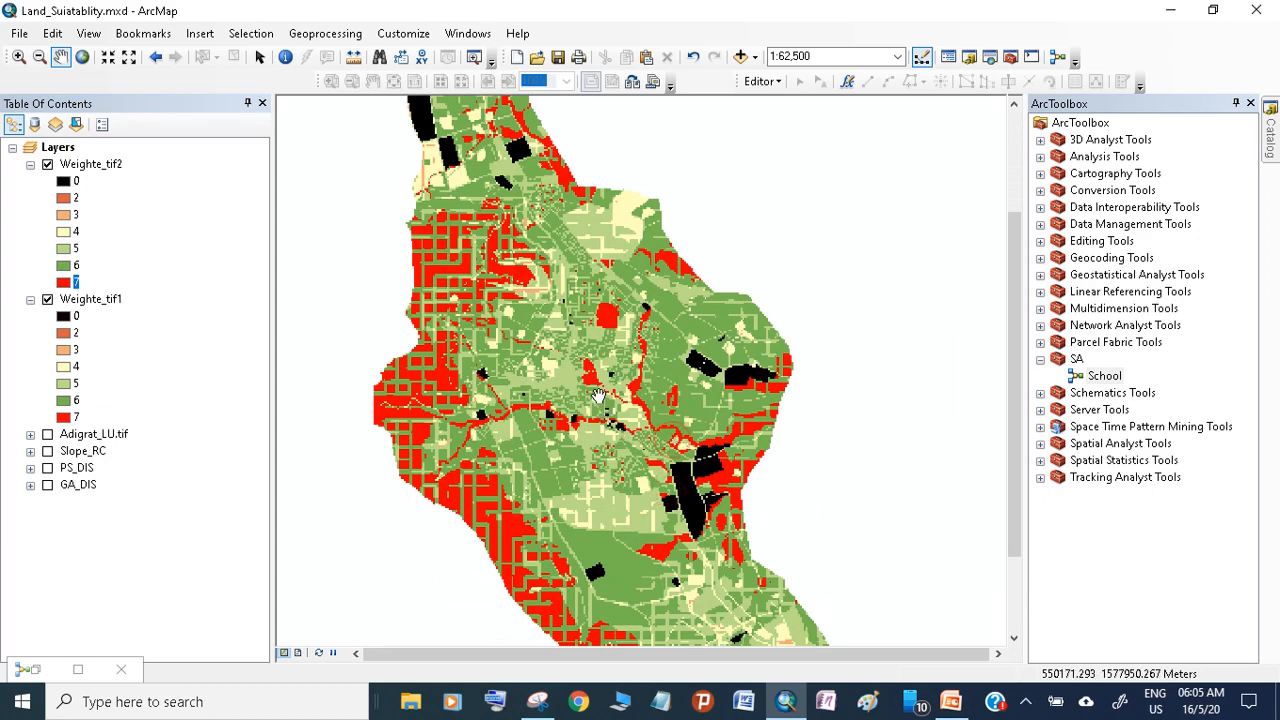
drag(668, 490, 678, 400)
drag(647, 309, 661, 338)
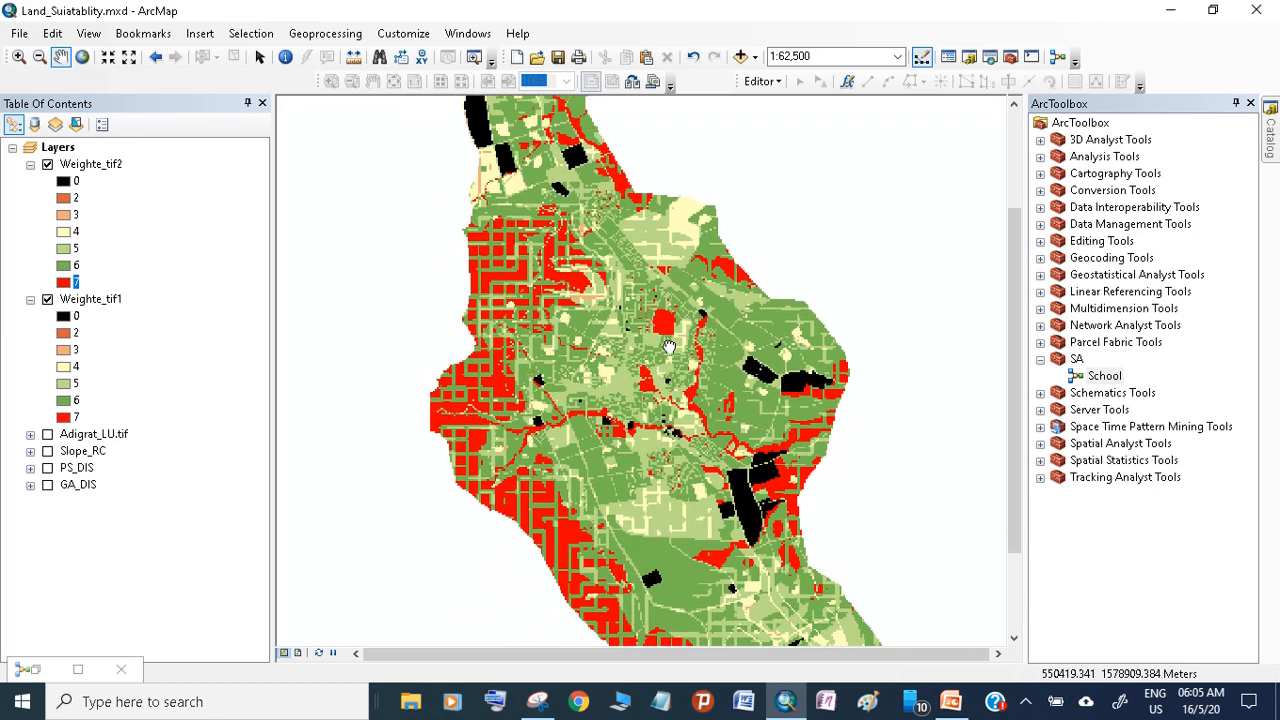
click(1030, 705)
click(1056, 634)
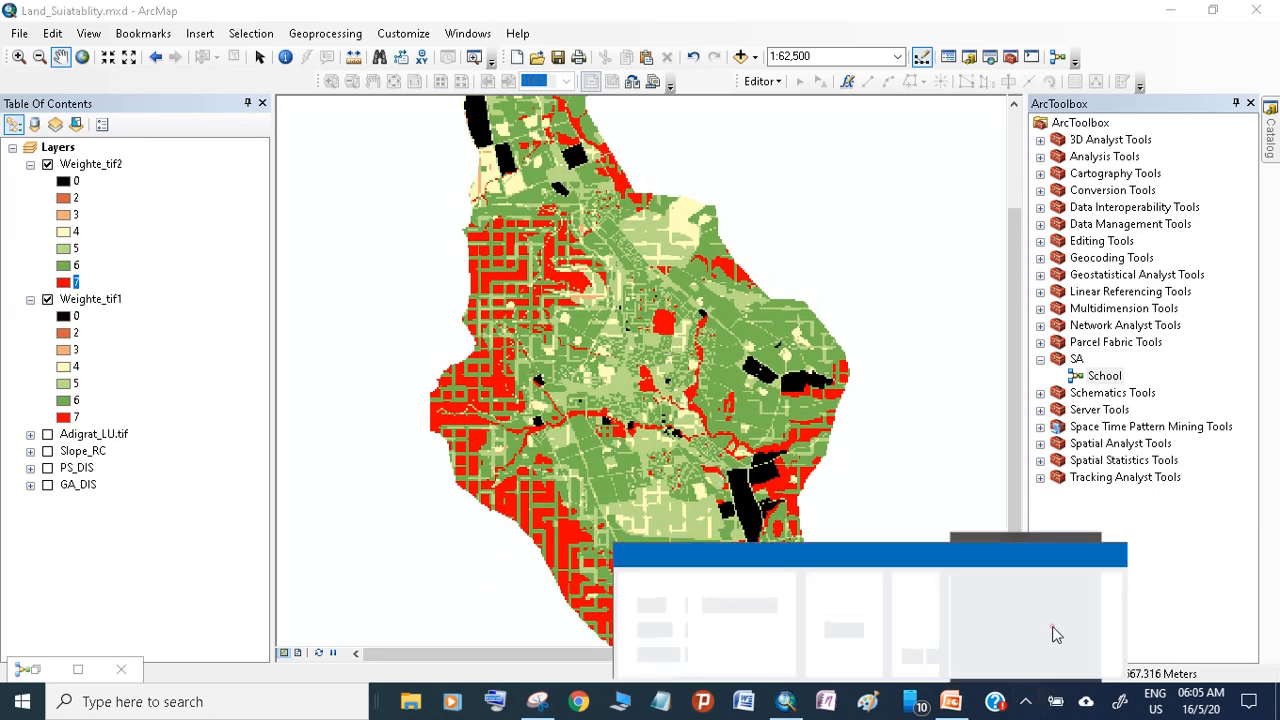